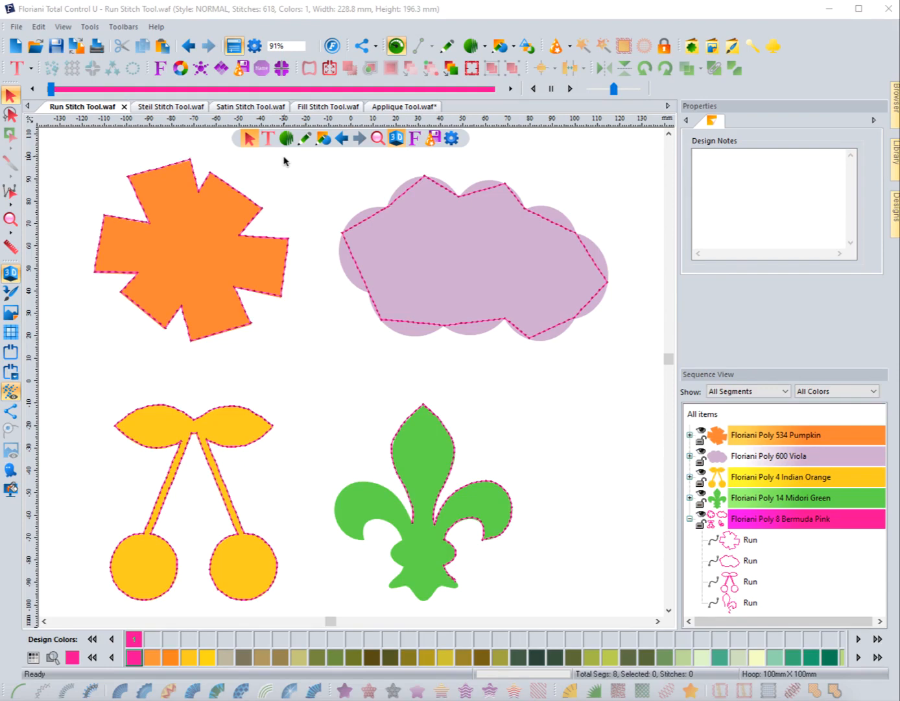
Step: Bend the straight upper-left segment of the cloud's run stitch outline into a curve that follows the lilac artwork
{"action": "left_click", "coordinate": [375, 223]}
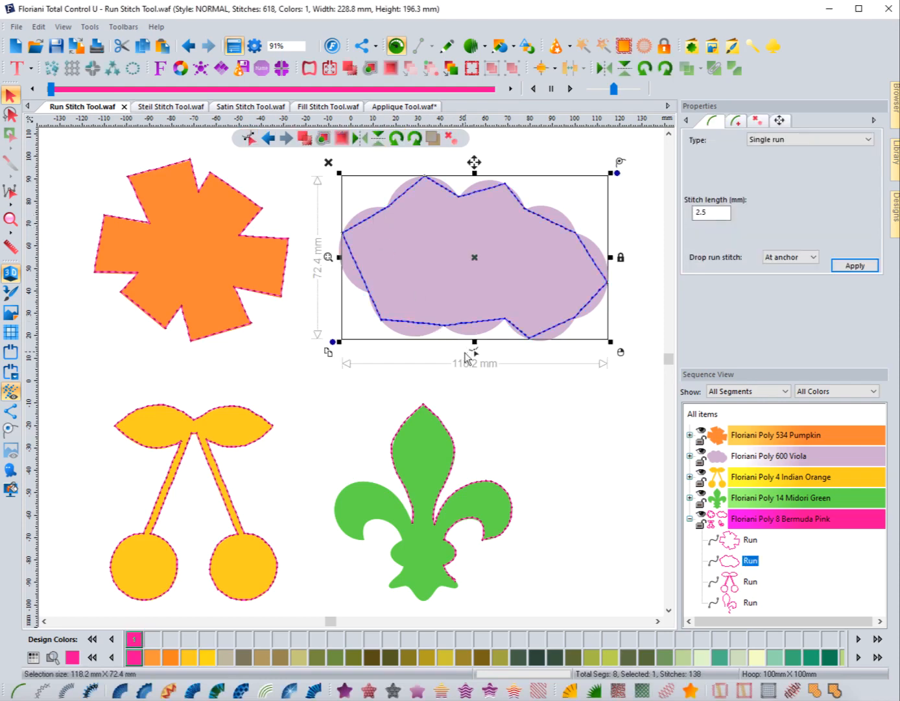
{"action": "left_click", "coordinate": [329, 351]}
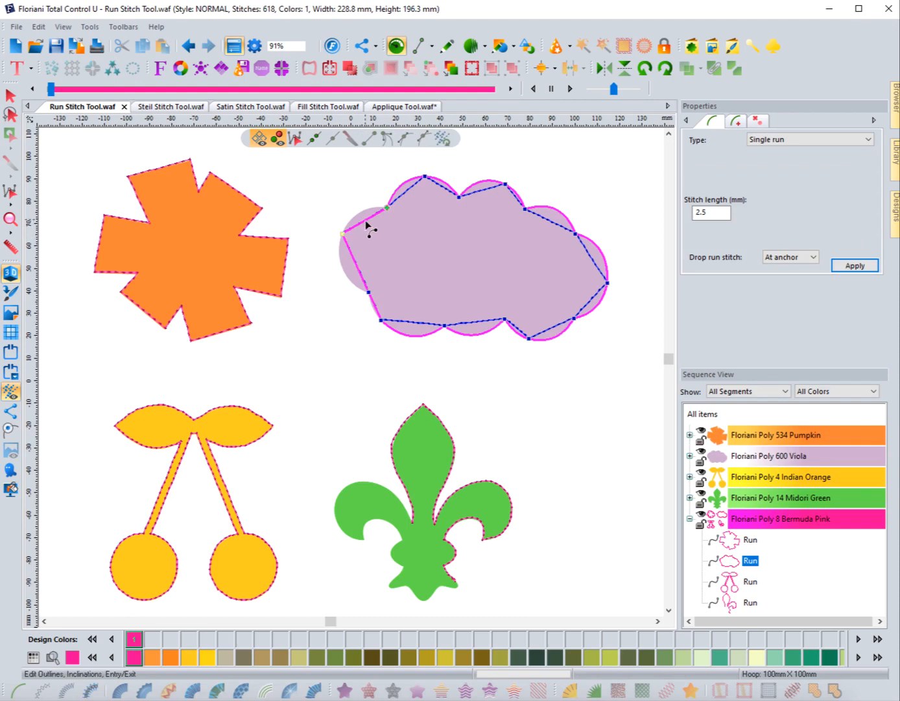
{"action": "left_click_drag", "start_coordinate": [366, 220], "coordinate": [359, 213]}
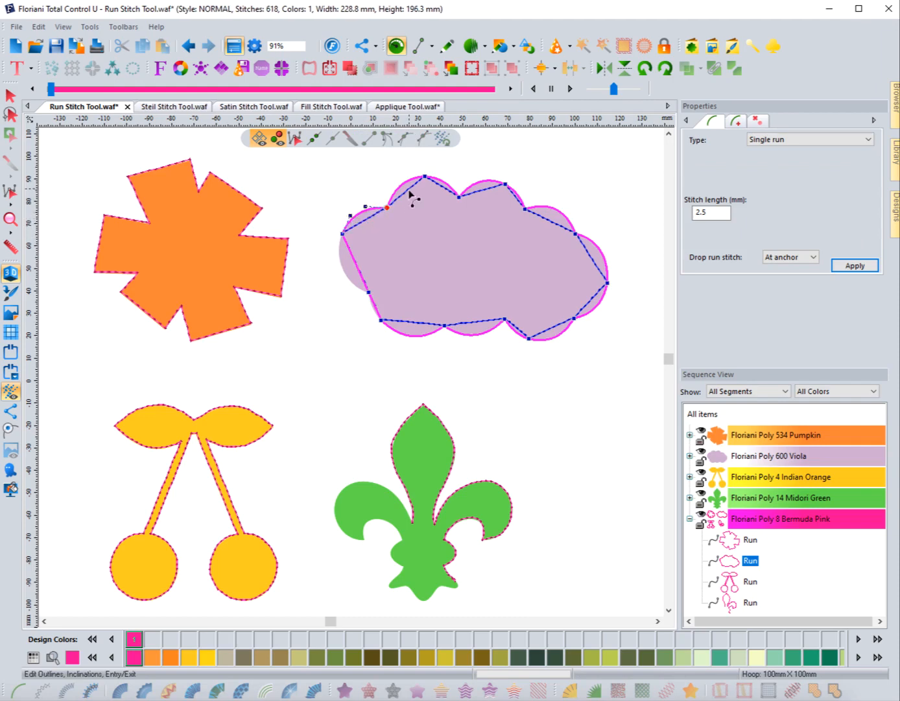
{"action": "left_click_drag", "start_coordinate": [411, 194], "coordinate": [483, 185]}
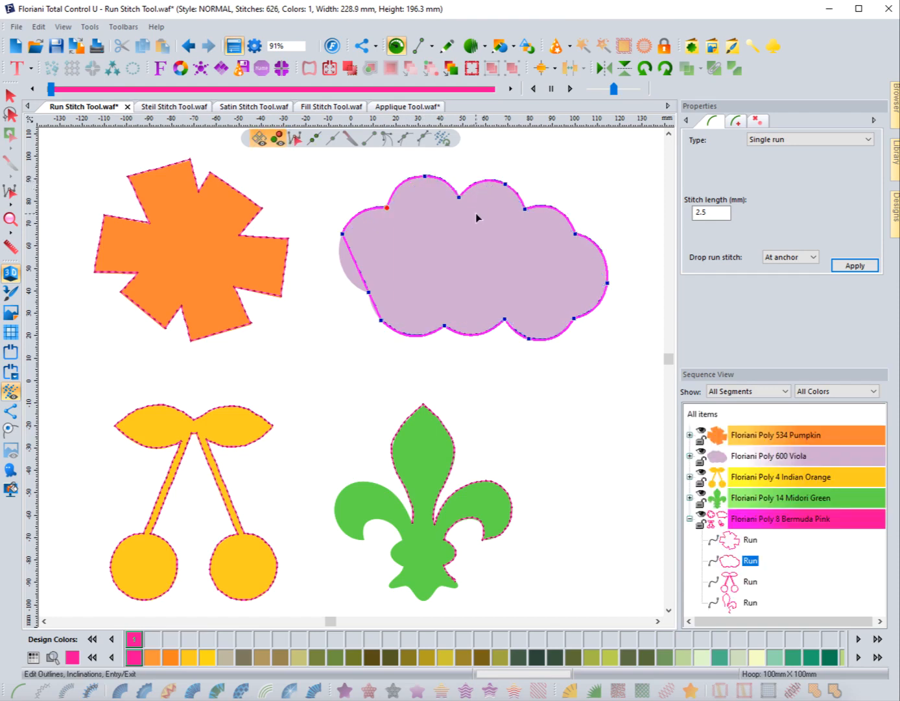
{"action": "left_click", "coordinate": [360, 347]}
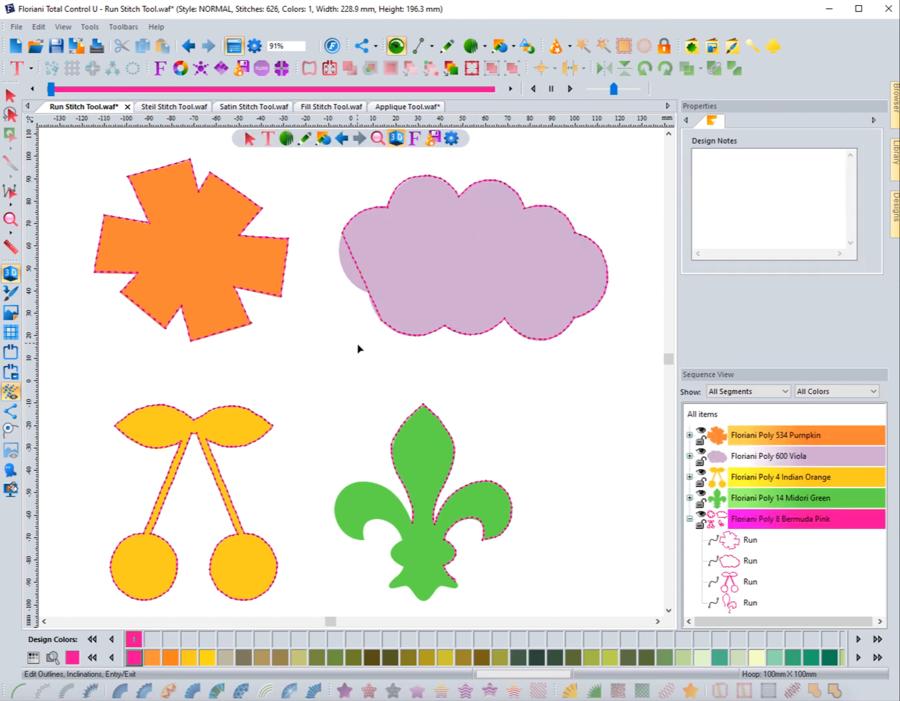
Step: Bend the straight left-hand segment of the cloud's run outline outward to match the artwork's rounded edge
{"action": "left_click", "coordinate": [353, 262]}
{"action": "left_click_drag", "start_coordinate": [353, 263], "coordinate": [343, 273]}
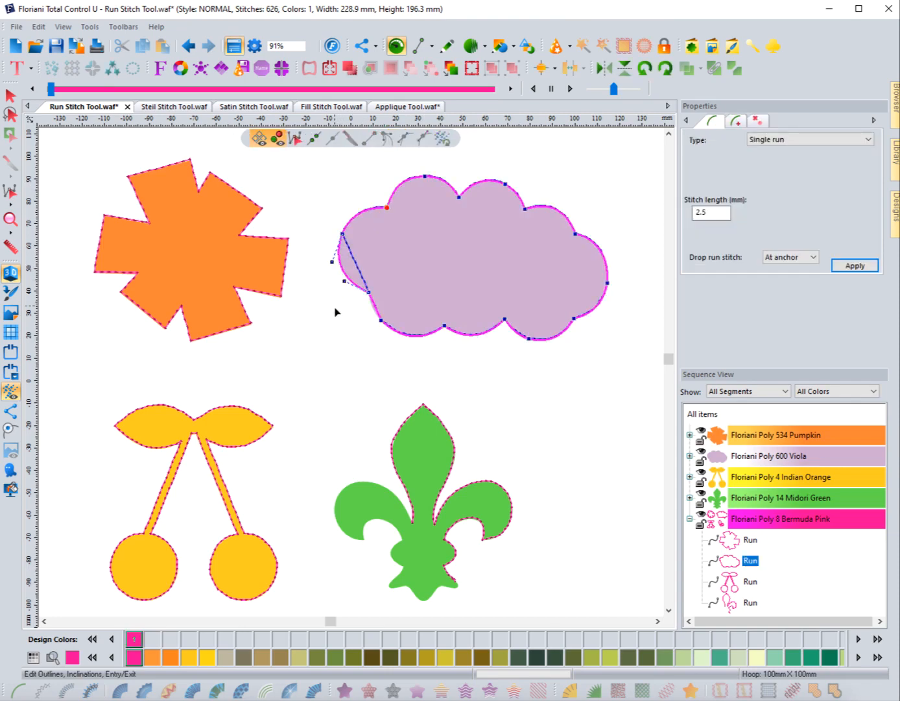
{"action": "left_click", "coordinate": [376, 314]}
{"action": "left_click", "coordinate": [338, 307]}
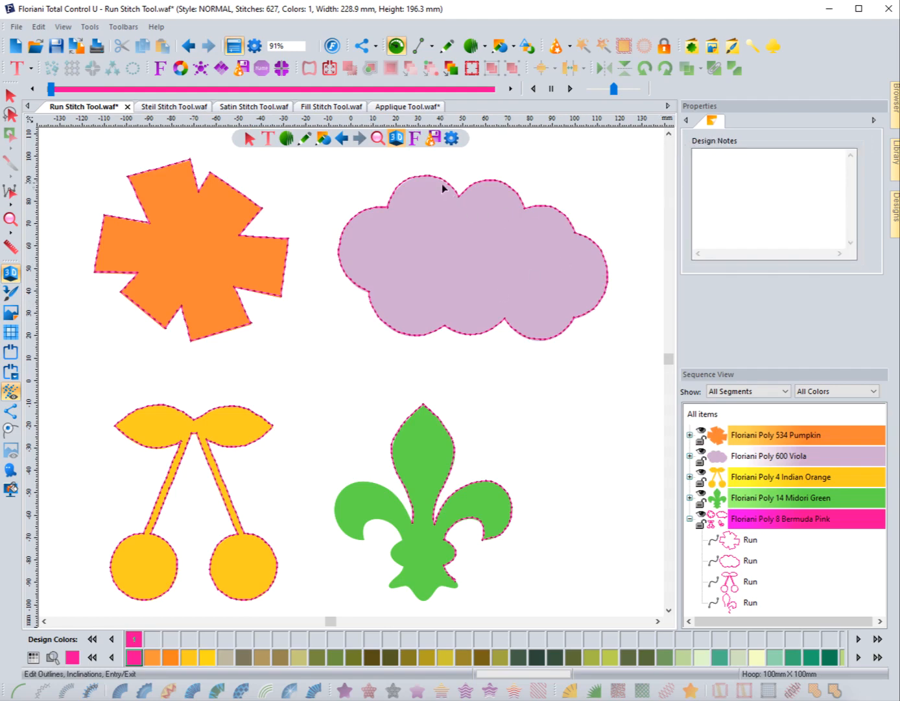
{"action": "left_click", "coordinate": [380, 207]}
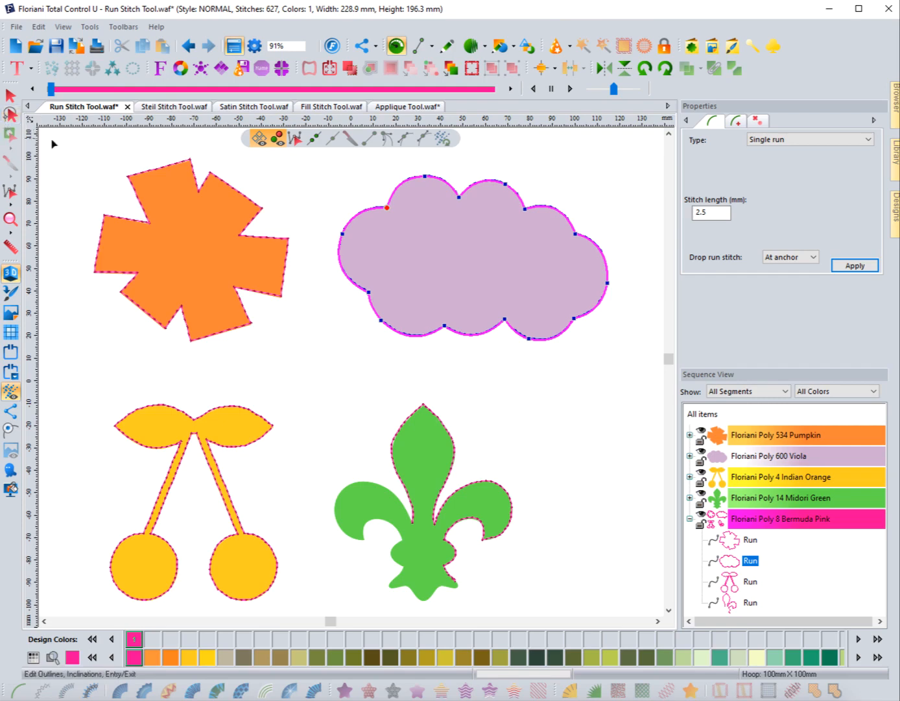
{"action": "left_click", "coordinate": [112, 155]}
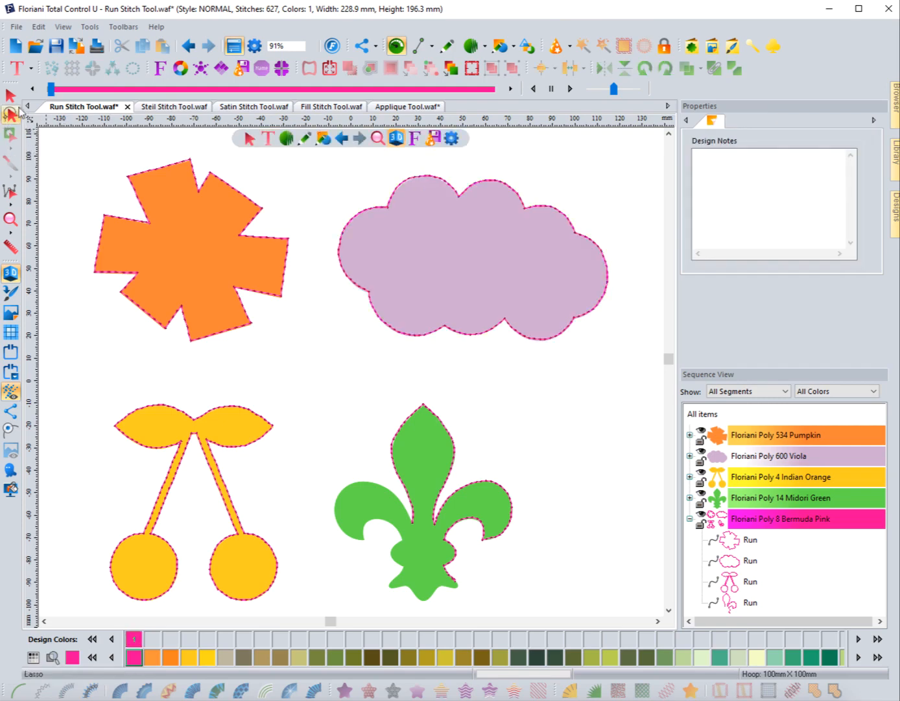
{"action": "left_click", "coordinate": [10, 95]}
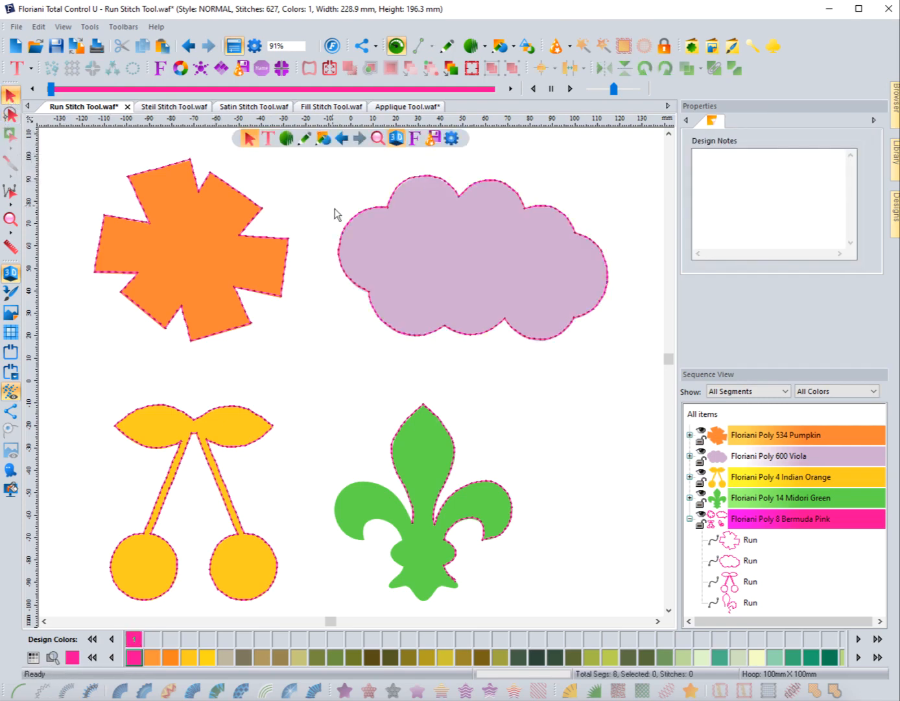
{"action": "left_click", "coordinate": [346, 224]}
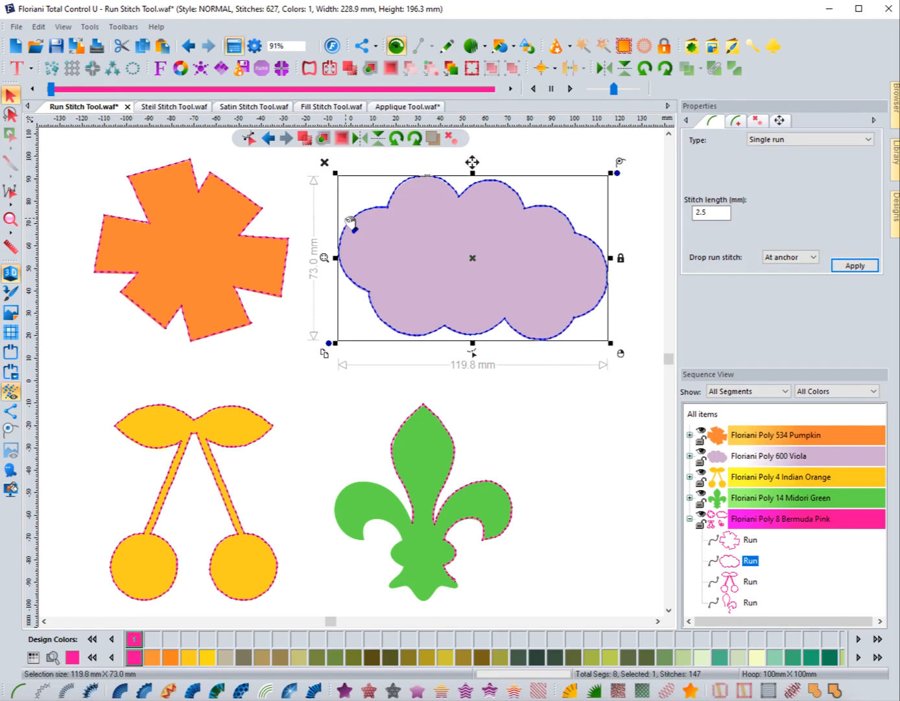
{"action": "left_click", "coordinate": [250, 143]}
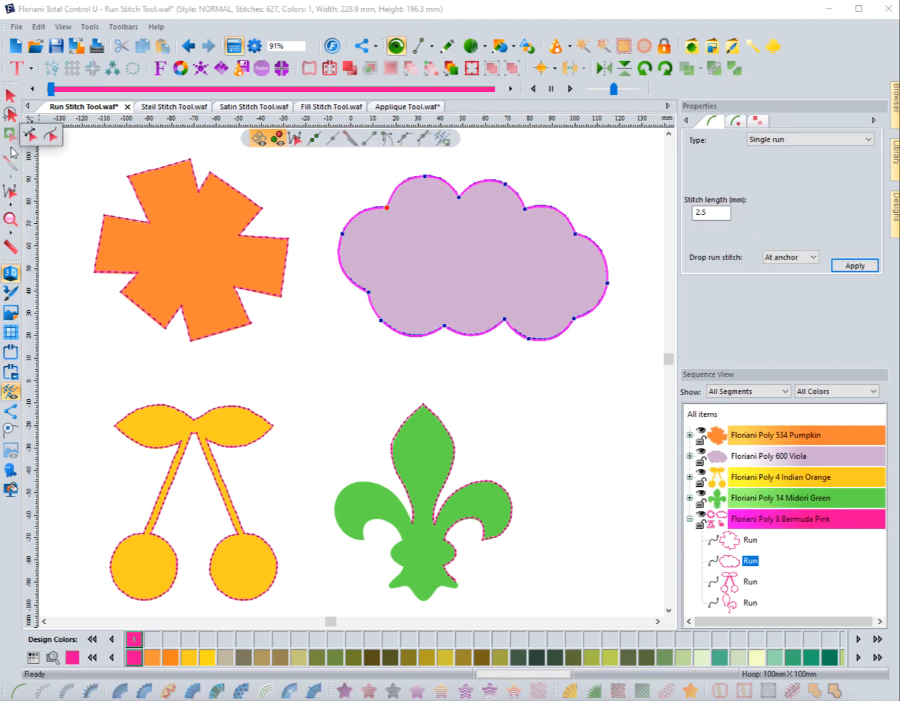
{"action": "left_click", "coordinate": [29, 136]}
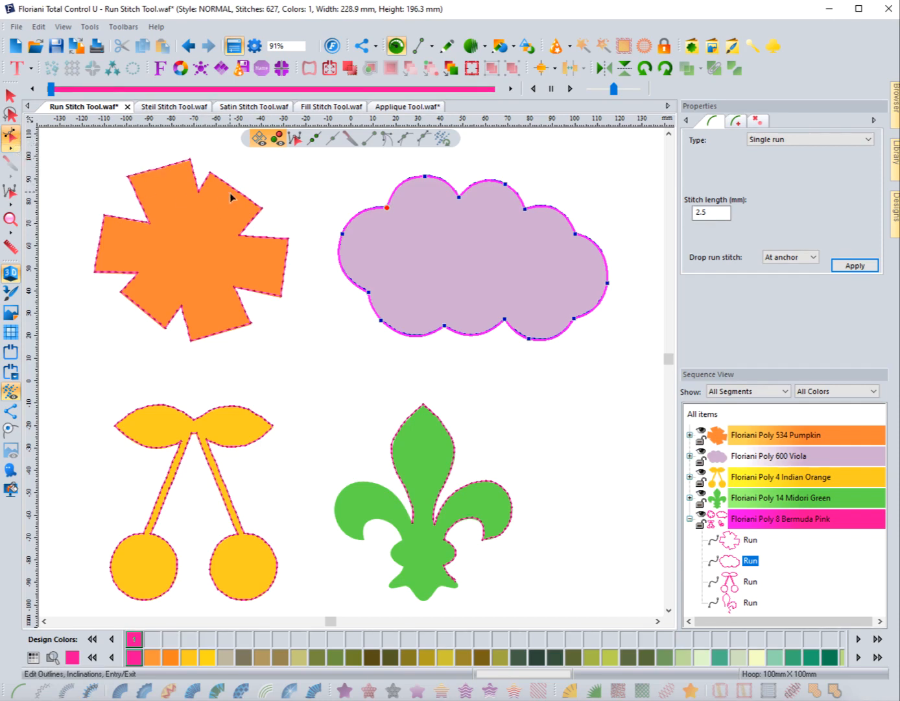
{"action": "left_click", "coordinate": [276, 187]}
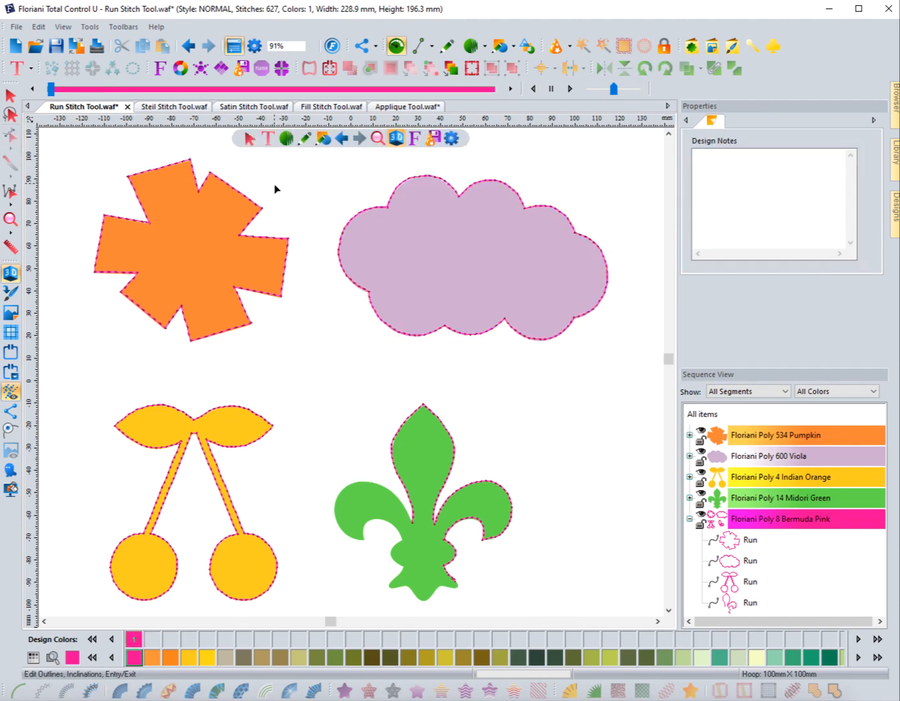
Step: Adjust the curve handle and position of the anchor at the peak of the cloud's tallest bump to fit the artwork
{"action": "left_click", "coordinate": [358, 220]}
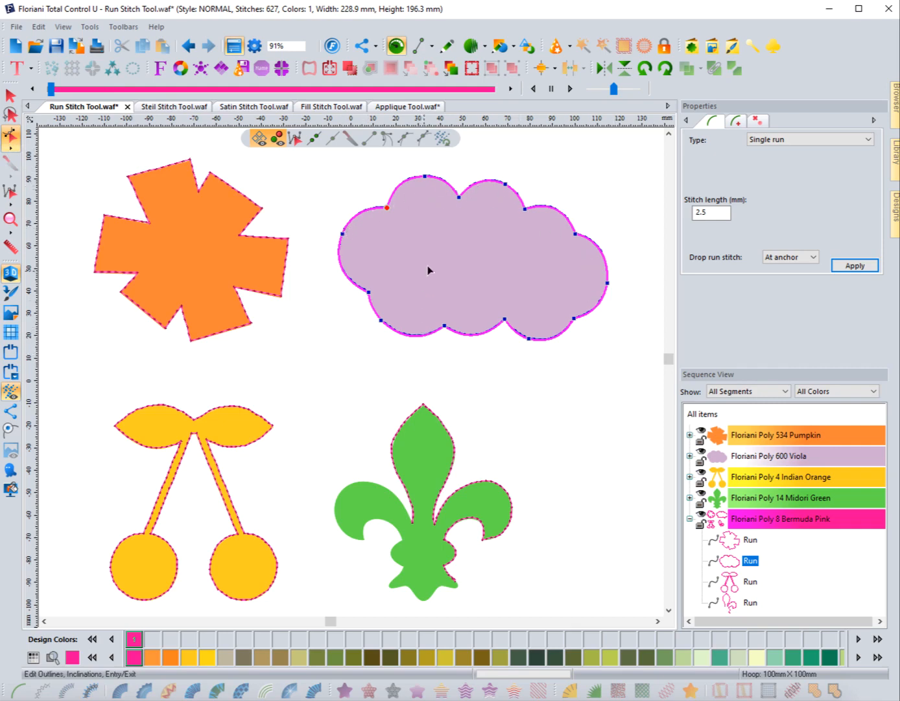
{"action": "left_click", "coordinate": [11, 219]}
{"action": "left_click_drag", "start_coordinate": [318, 359], "coordinate": [643, 176]}
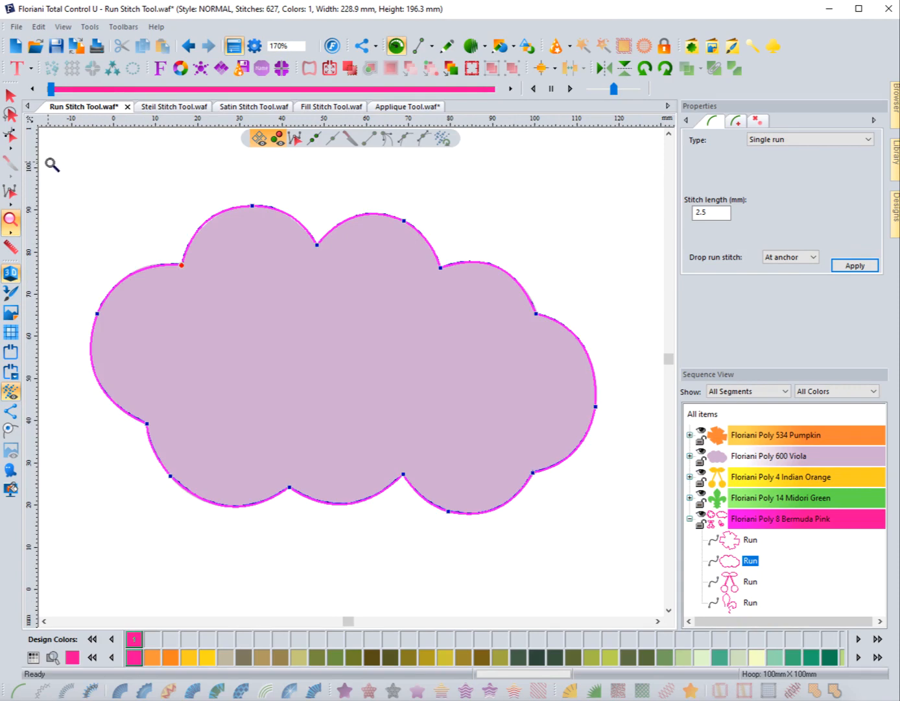
{"action": "left_click", "coordinate": [11, 137]}
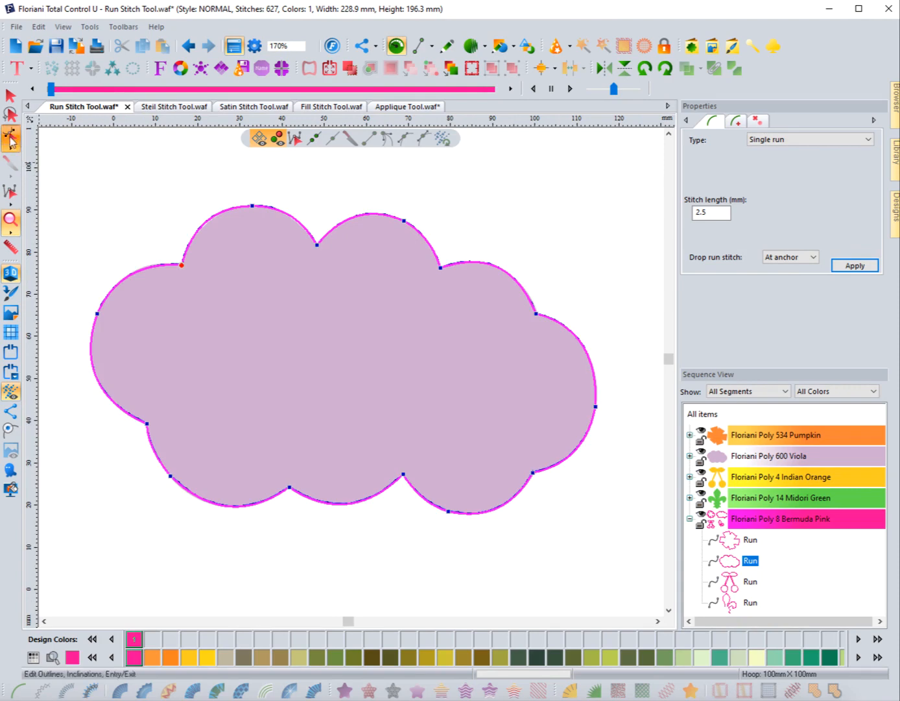
{"action": "left_click", "coordinate": [253, 207]}
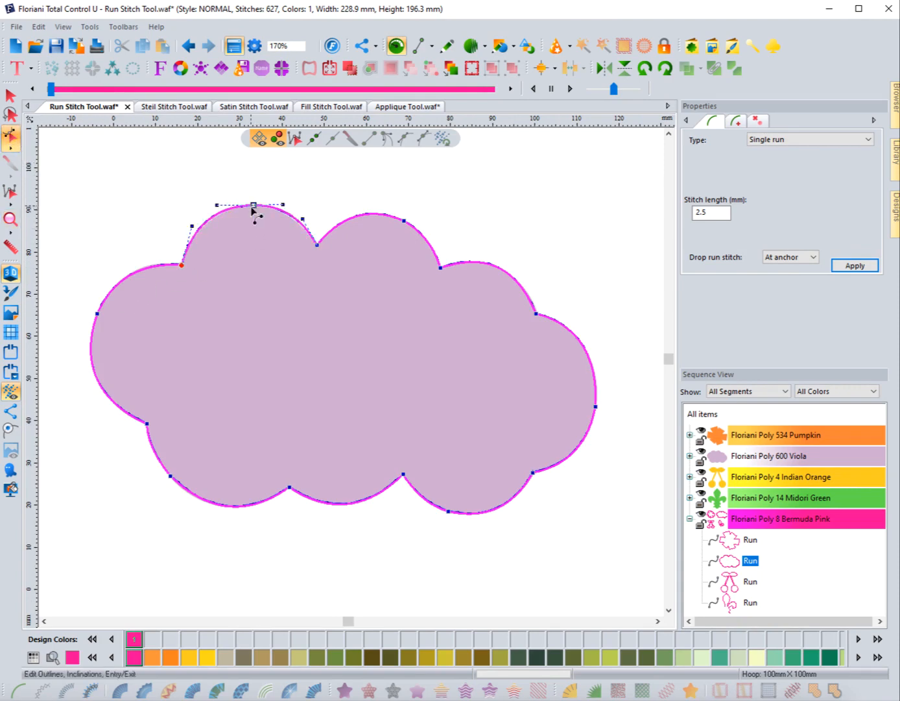
{"action": "left_click_drag", "start_coordinate": [217, 205], "coordinate": [214, 206]}
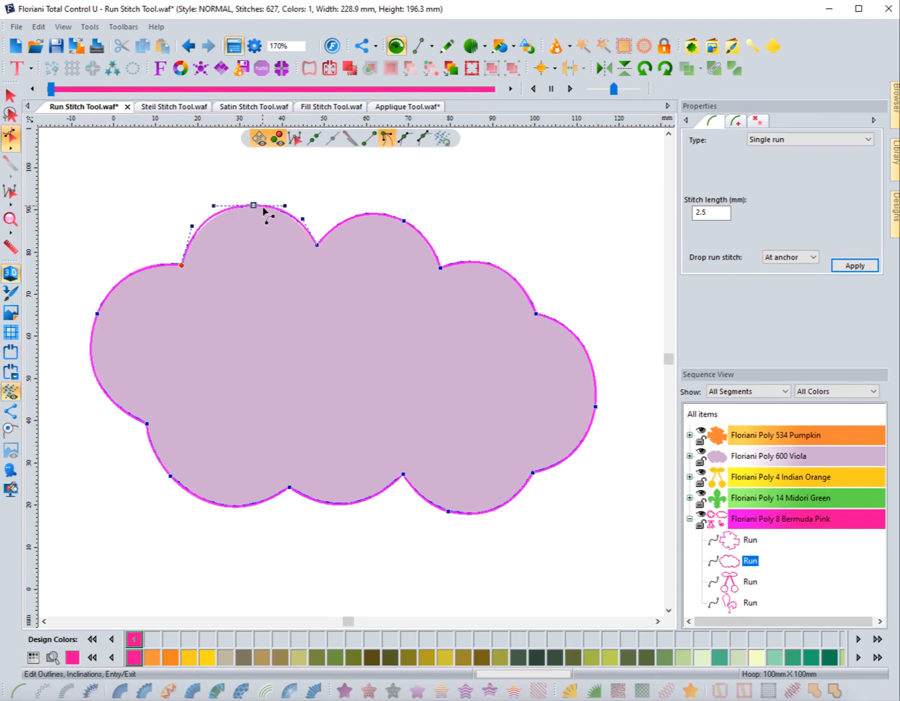
{"action": "left_click_drag", "start_coordinate": [254, 205], "coordinate": [256, 207]}
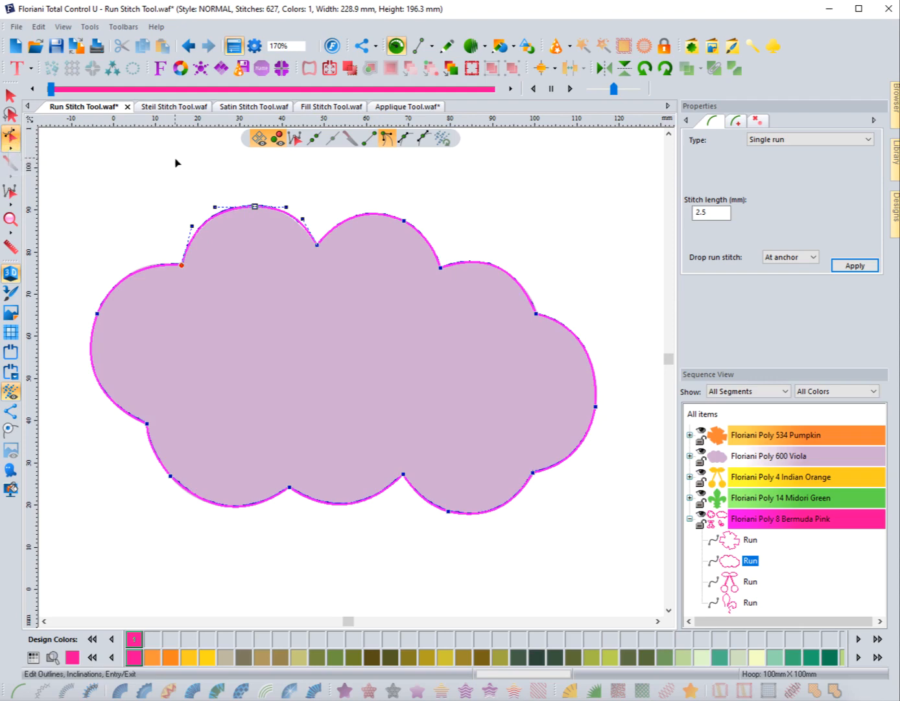
{"action": "left_click", "coordinate": [10, 96]}
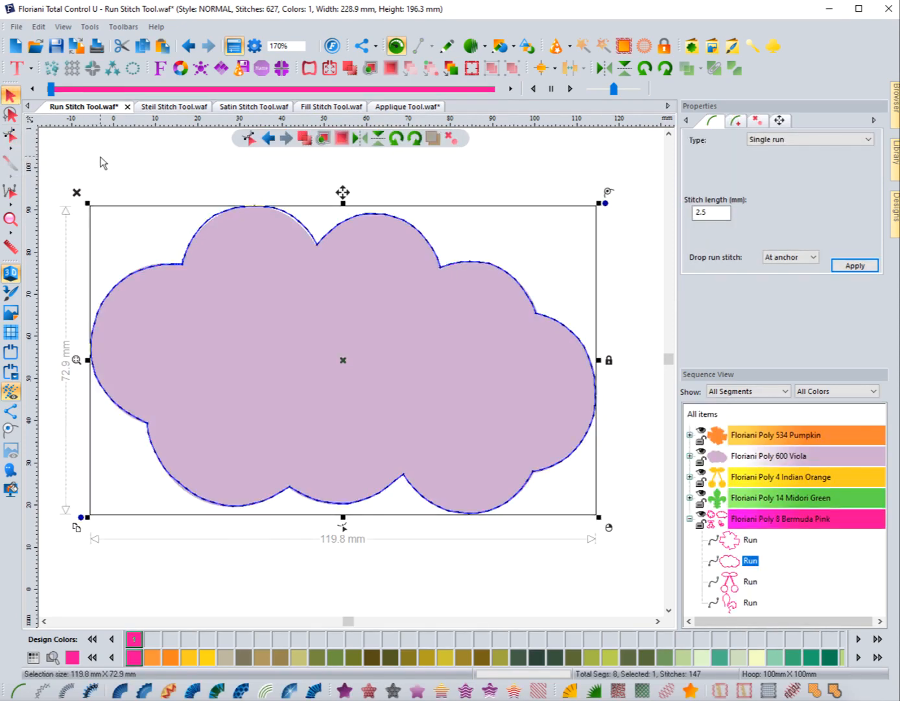
{"action": "left_click", "coordinate": [101, 162]}
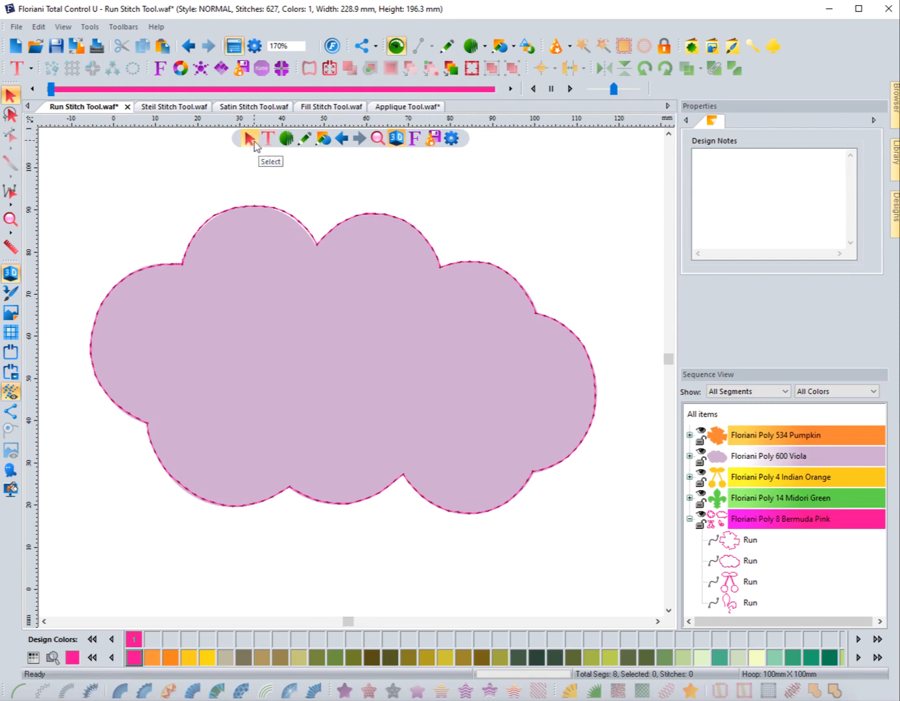
Step: Open the cloud's run outline for editing and switch the display of its entry and exit points off and back on
{"action": "left_click", "coordinate": [299, 219]}
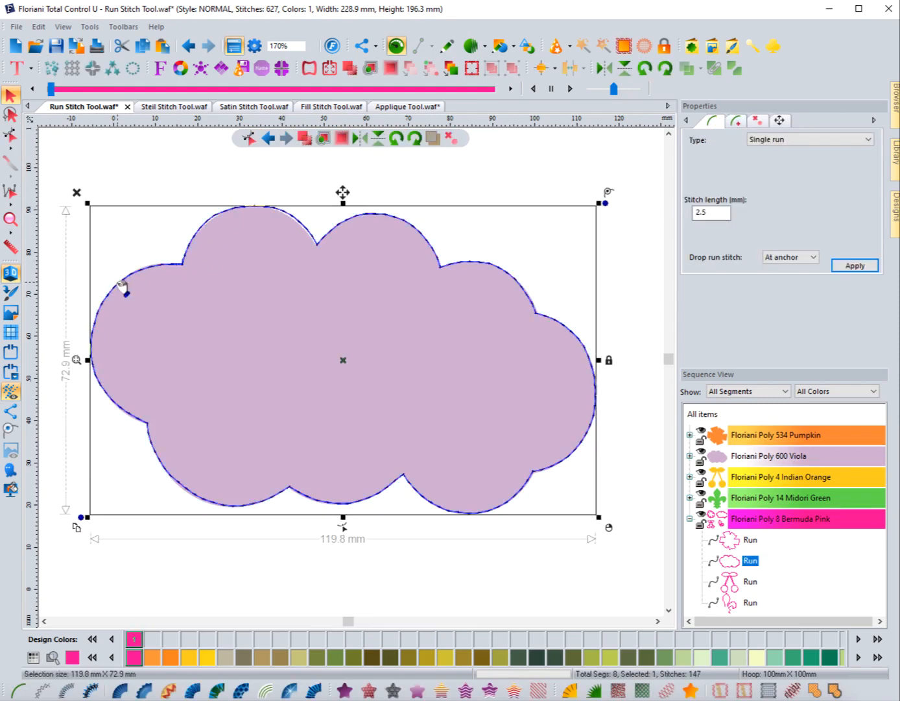
{"action": "left_click", "coordinate": [249, 138]}
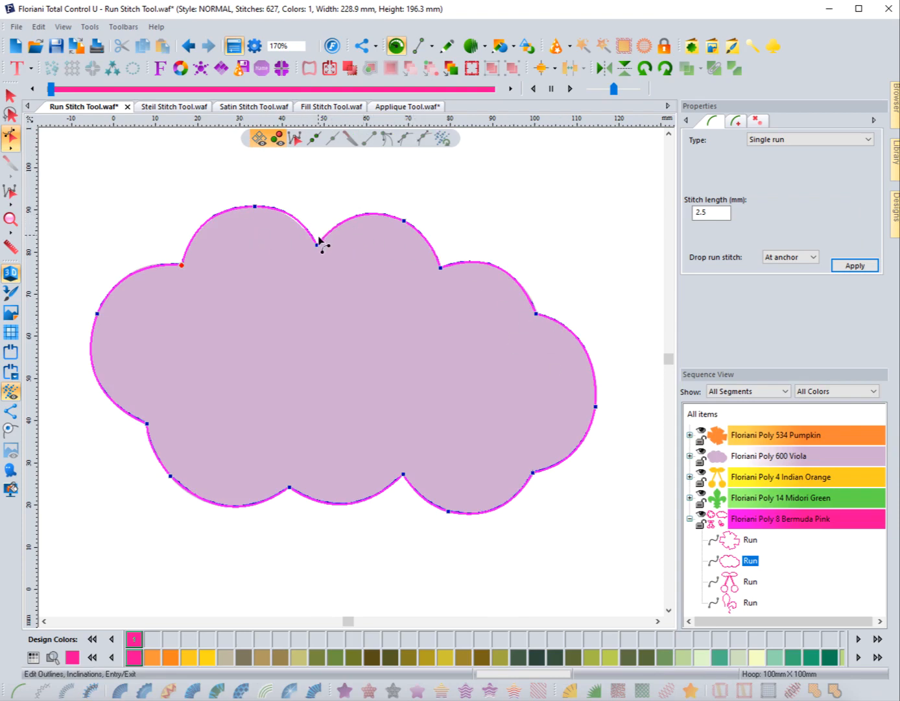
{"action": "left_click", "coordinate": [280, 144]}
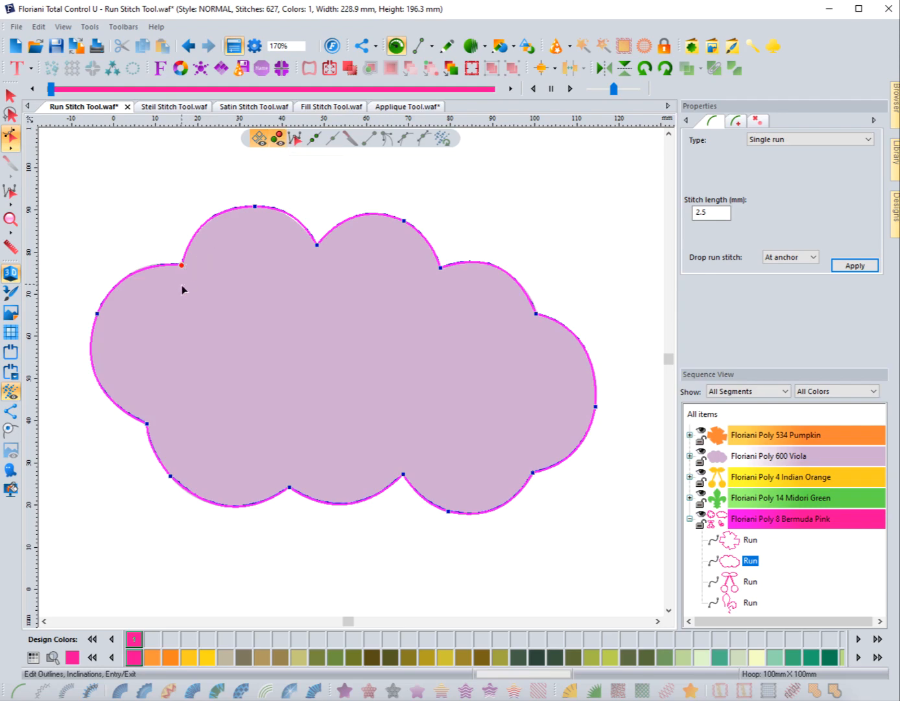
{"action": "left_click", "coordinate": [279, 144]}
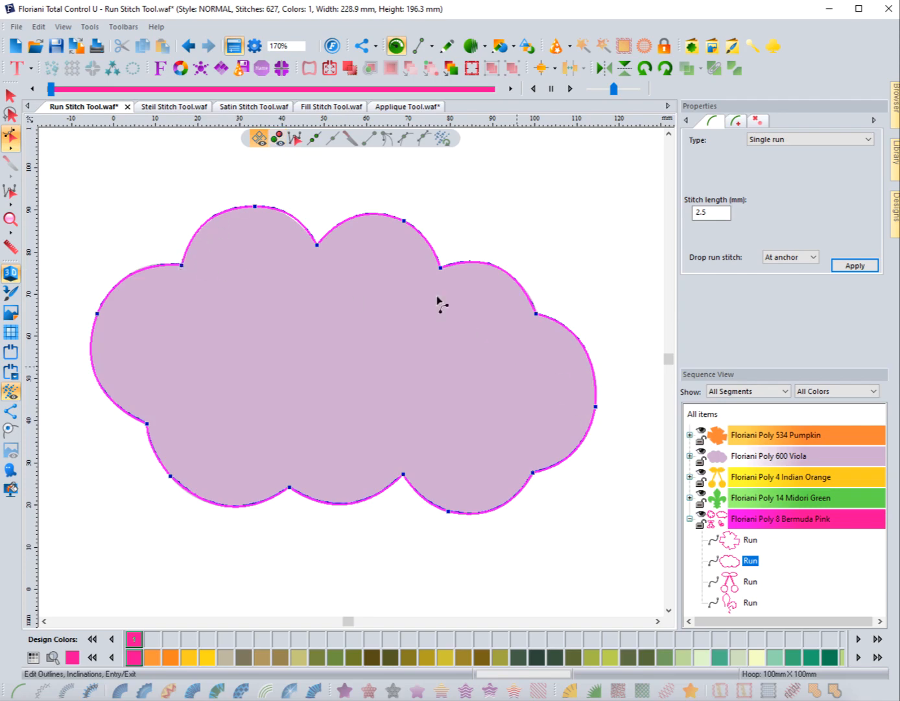
{"action": "left_click", "coordinate": [279, 138]}
Step: Move the anchor in the valley between the cloud's two upper bumps slightly down, and finish editing the outline
{"action": "left_click", "coordinate": [317, 245]}
{"action": "left_click_drag", "start_coordinate": [317, 246], "coordinate": [318, 248]}
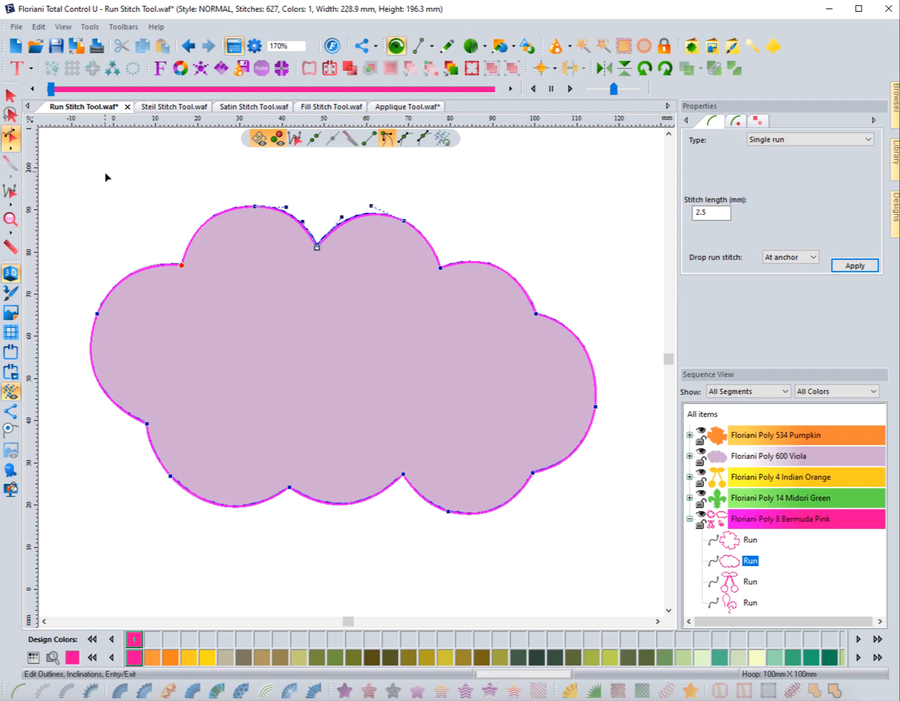
{"action": "left_click", "coordinate": [12, 96]}
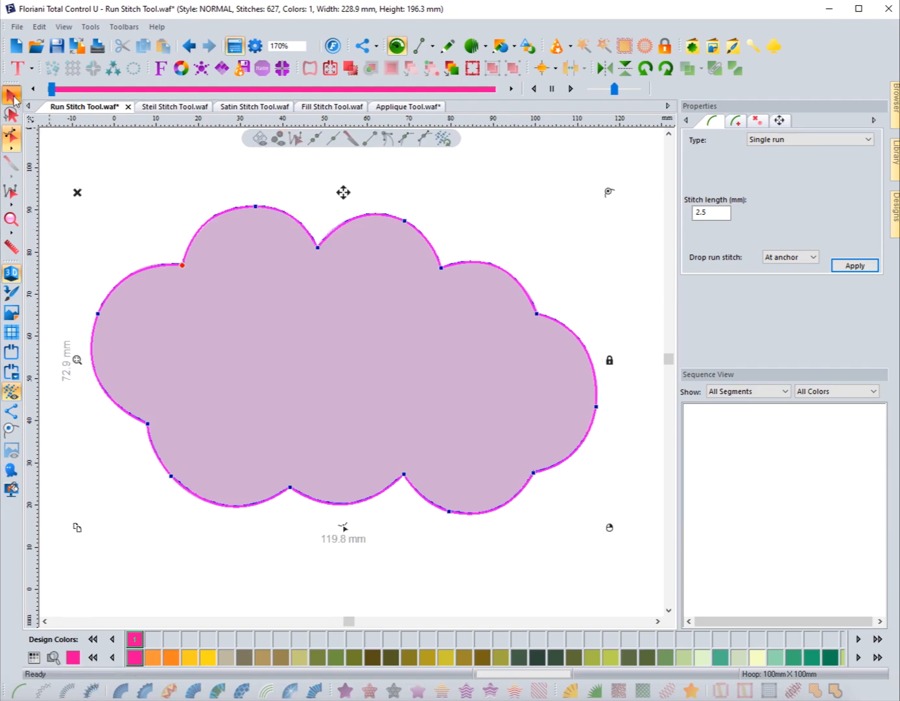
{"action": "left_click", "coordinate": [102, 154]}
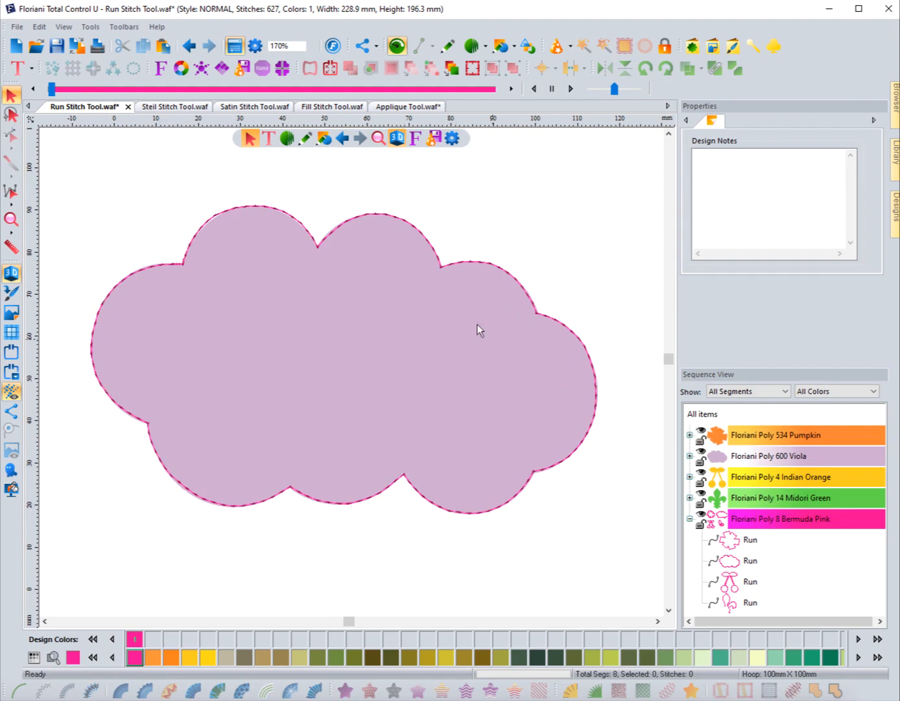
Step: Hide the Floriani Poly 600 Viola cloud shape and select the cloud's run stitch outline
{"action": "left_click", "coordinate": [702, 453]}
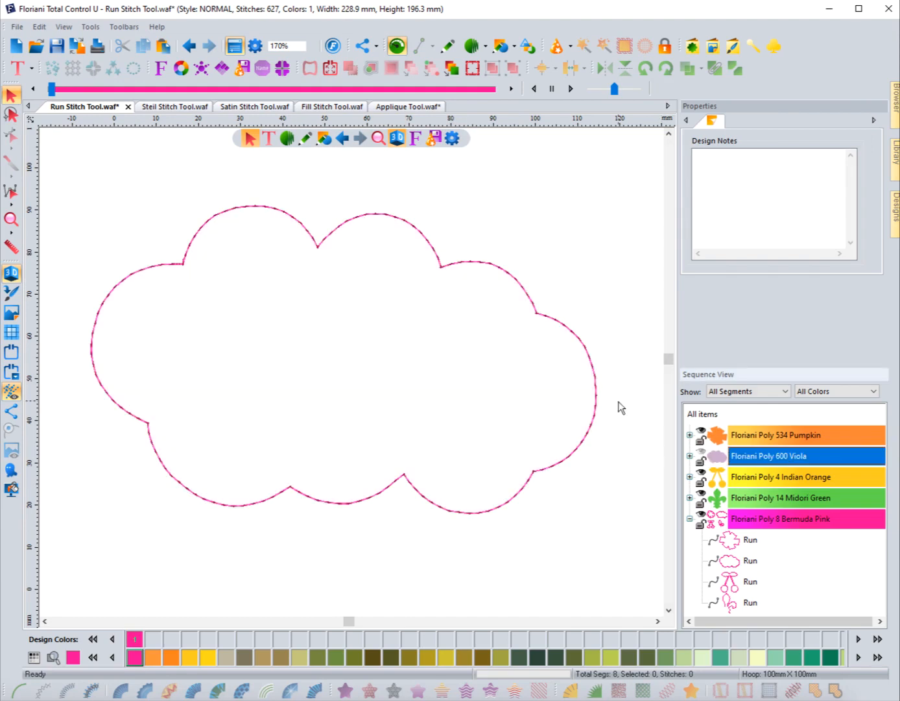
{"action": "left_click", "coordinate": [335, 249]}
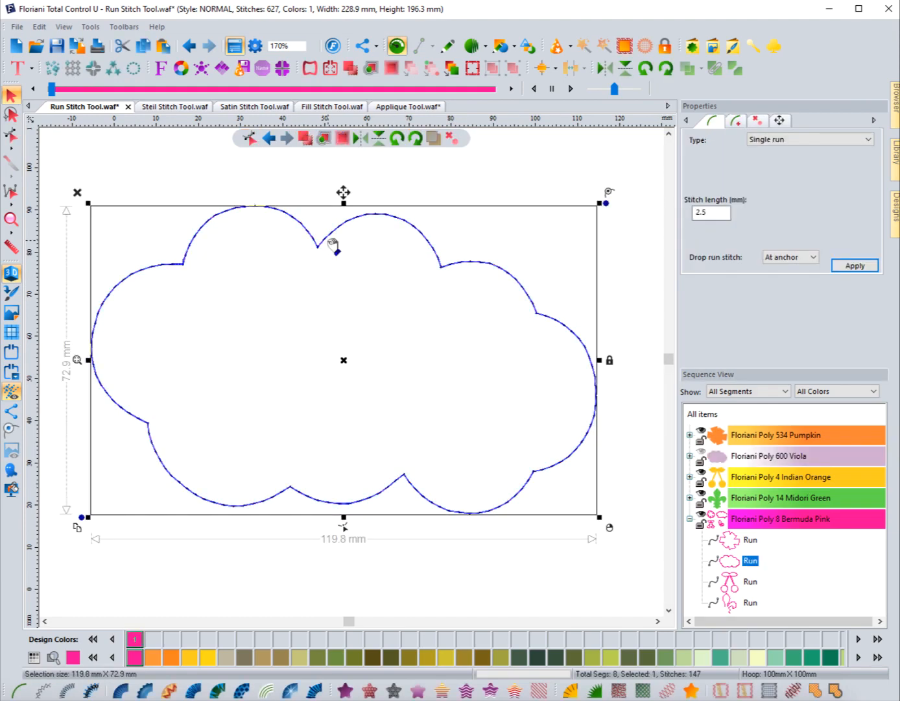
{"action": "left_click", "coordinate": [252, 194]}
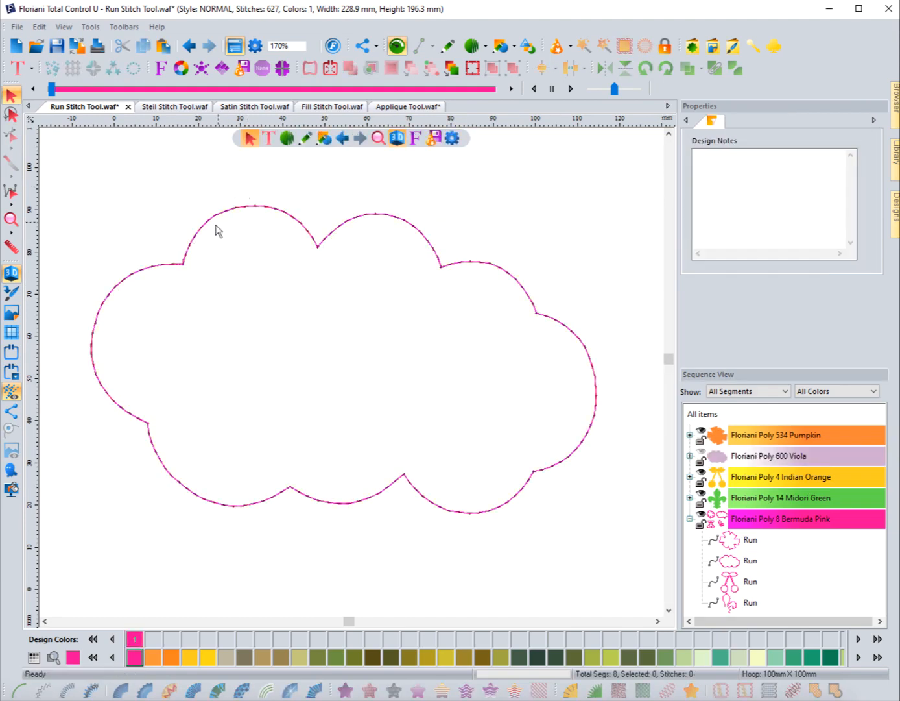
{"action": "left_click", "coordinate": [320, 249]}
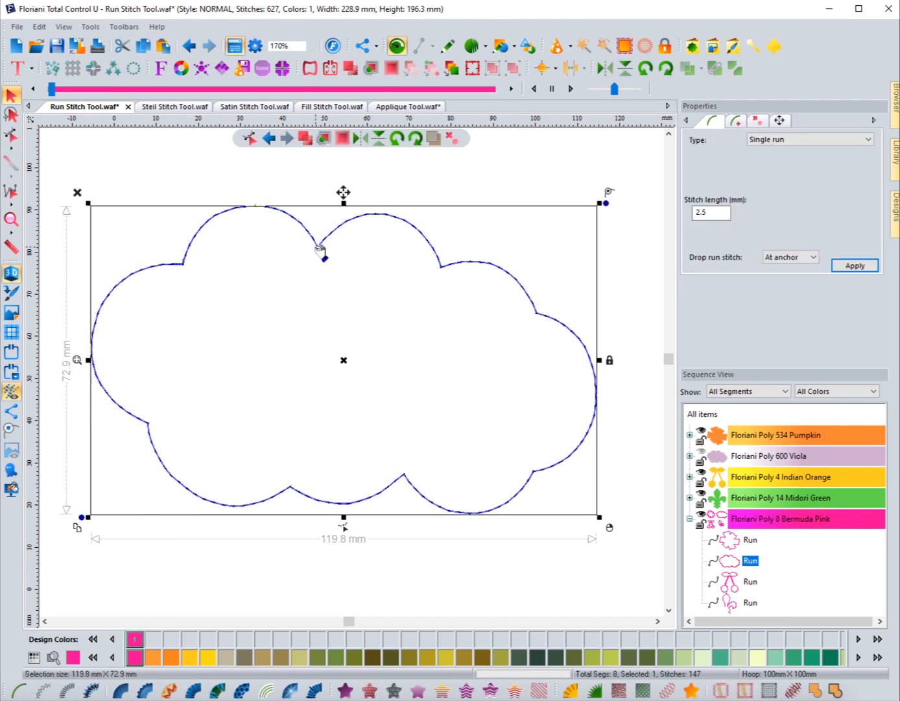
{"action": "mouse_move", "coordinate": [320, 250]}
{"action": "left_mouse_down"}
{"action": "mouse_move", "coordinate": [318, 214]}
{"action": "mouse_move", "coordinate": [306, 201]}
{"action": "mouse_move", "coordinate": [288, 266]}
{"action": "mouse_move", "coordinate": [392, 289]}
{"action": "mouse_move", "coordinate": [355, 231]}
{"action": "mouse_move", "coordinate": [323, 247]}
{"action": "left_mouse_up"}
{"action": "left_click", "coordinate": [264, 184]}
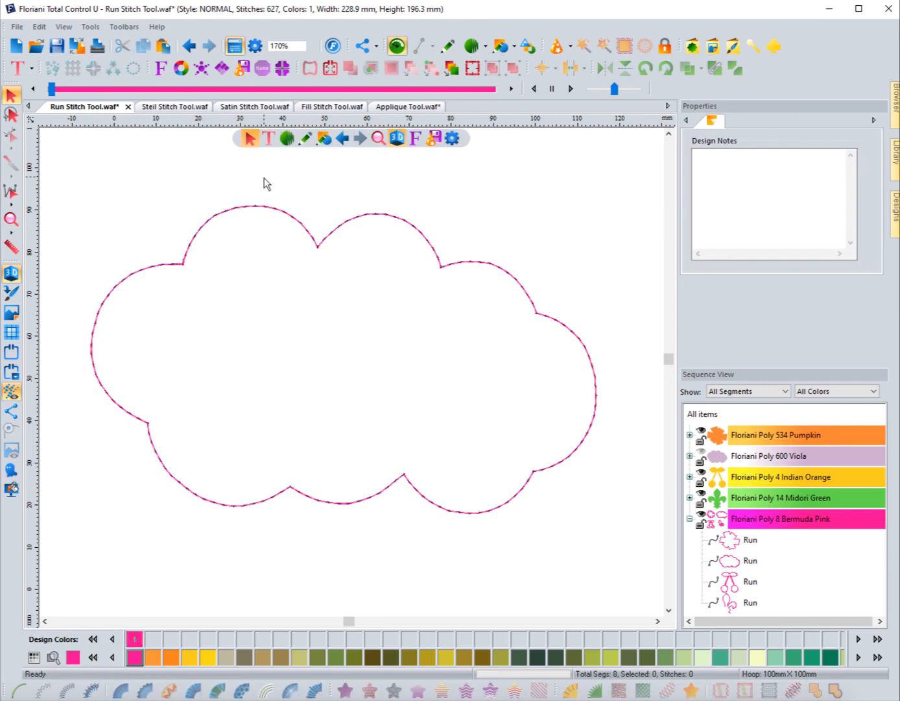
{"action": "left_click", "coordinate": [262, 207]}
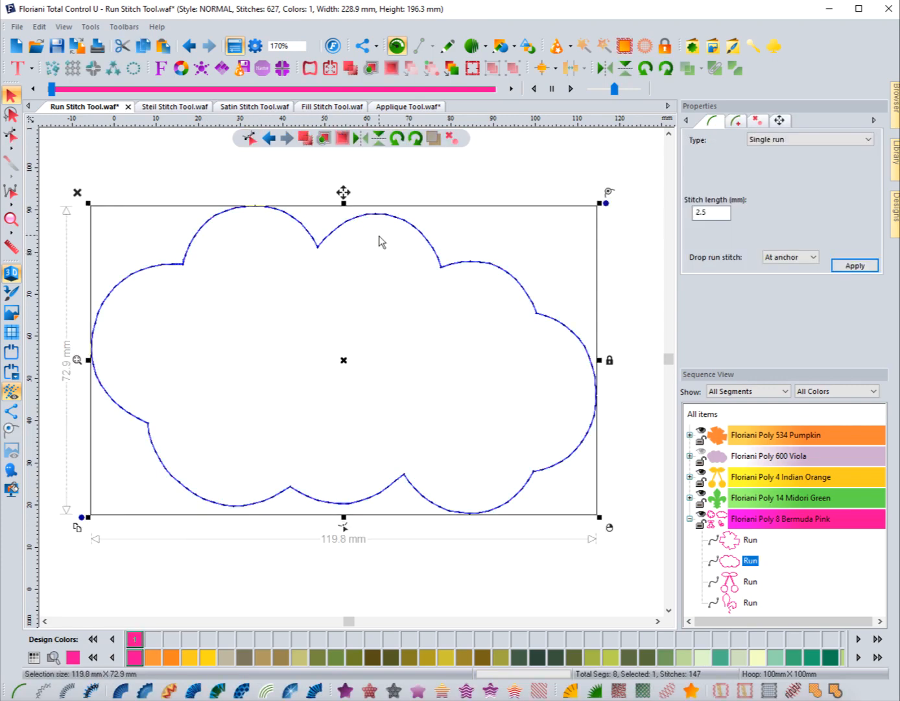
Step: Open the cloud's outline for editing, make the valley anchor between the two upper bumps smooth, and lengthen its curve handle
{"action": "left_click", "coordinate": [249, 138]}
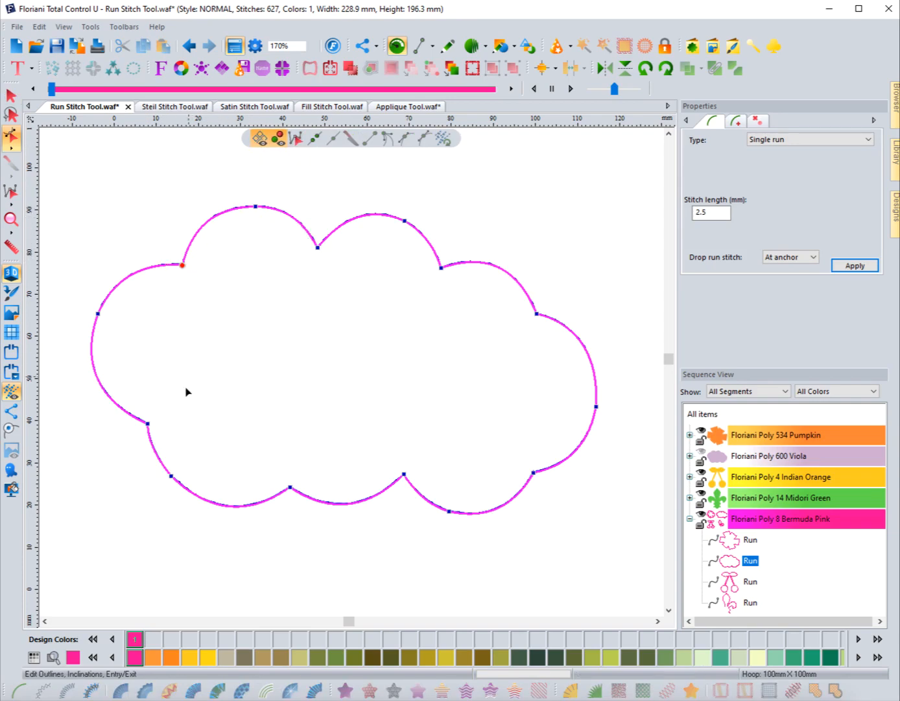
{"action": "left_click", "coordinate": [318, 247]}
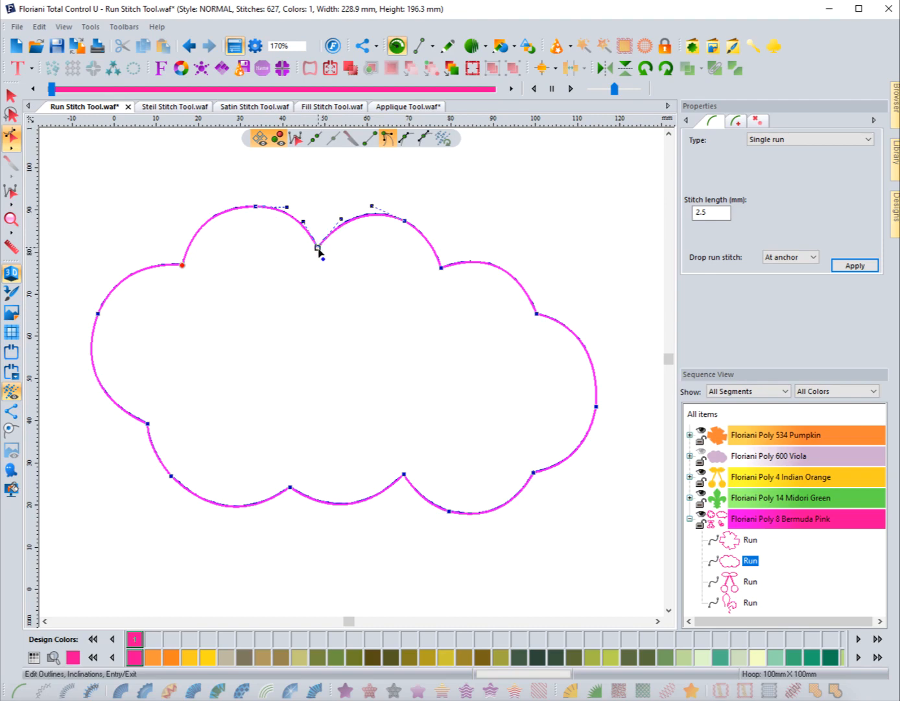
{"action": "left_click", "coordinate": [404, 143]}
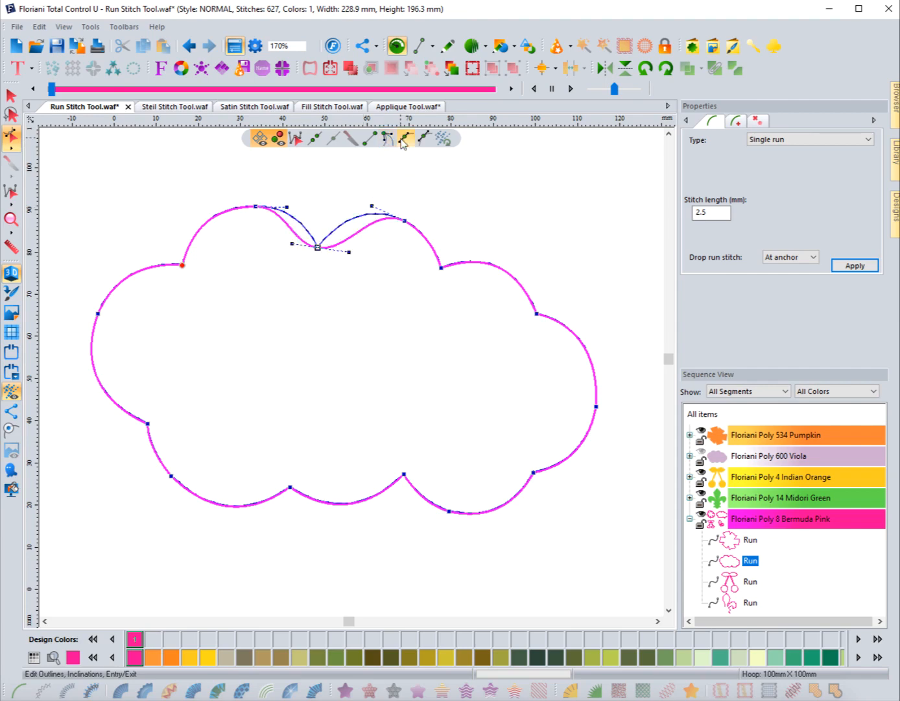
{"action": "mouse_move", "coordinate": [351, 253]}
{"action": "left_mouse_down"}
{"action": "mouse_move", "coordinate": [363, 250]}
{"action": "mouse_move", "coordinate": [357, 241]}
{"action": "mouse_move", "coordinate": [342, 254]}
{"action": "mouse_move", "coordinate": [386, 257]}
{"action": "mouse_move", "coordinate": [368, 253]}
{"action": "left_mouse_up"}
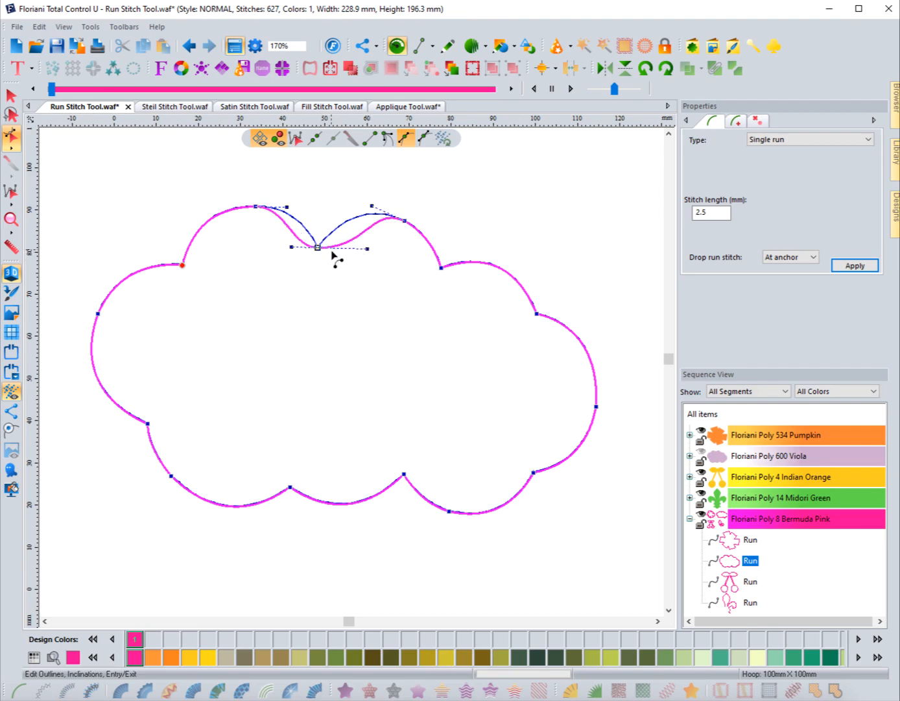
Step: Change the valley anchor between the two upper bumps to symmetrical and shorten its curve handles
{"action": "left_click", "coordinate": [425, 138]}
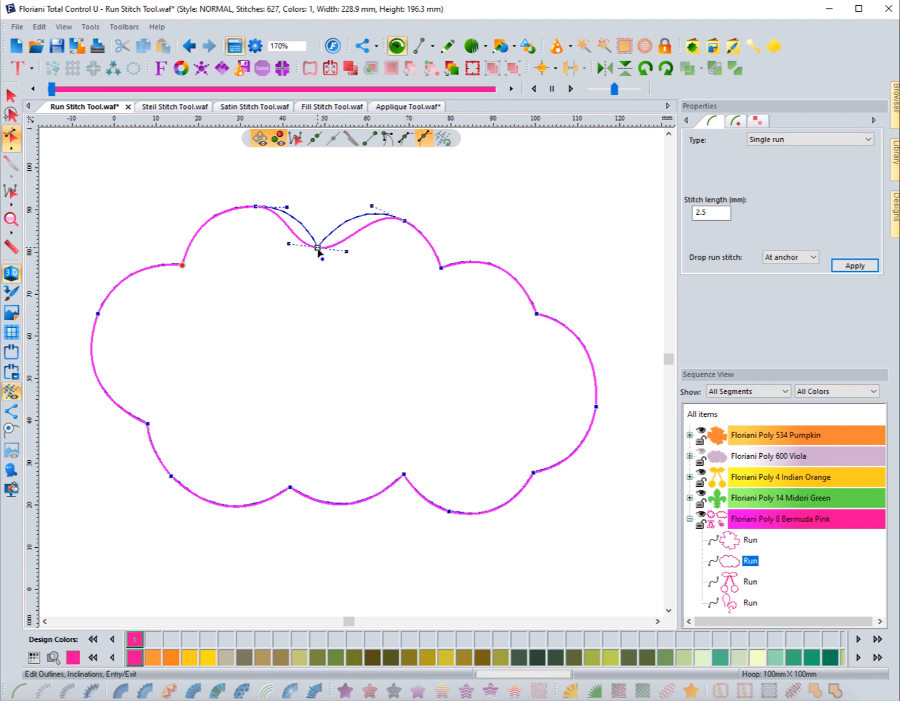
{"action": "mouse_move", "coordinate": [347, 254]}
{"action": "left_mouse_down"}
{"action": "mouse_move", "coordinate": [367, 258]}
{"action": "mouse_move", "coordinate": [367, 247]}
{"action": "mouse_move", "coordinate": [362, 269]}
{"action": "mouse_move", "coordinate": [363, 254]}
{"action": "mouse_move", "coordinate": [343, 255]}
{"action": "left_mouse_up"}
{"action": "right_click", "coordinate": [319, 251]}
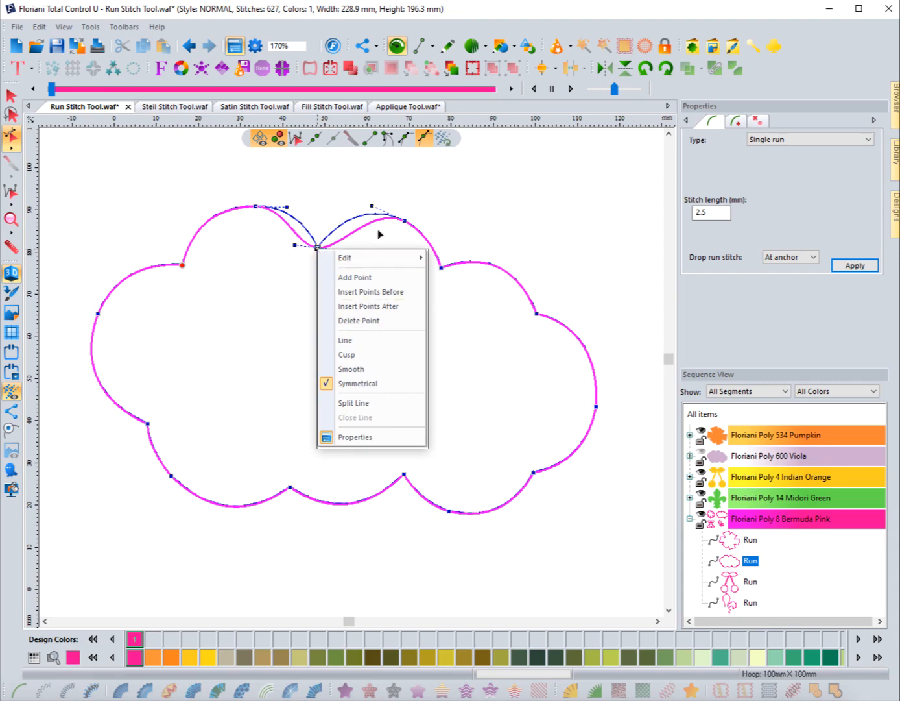
Step: Convert the valley anchor between the two upper bumps to a line point, apply the change, and nudge the anchor slightly
{"action": "left_click", "coordinate": [371, 142]}
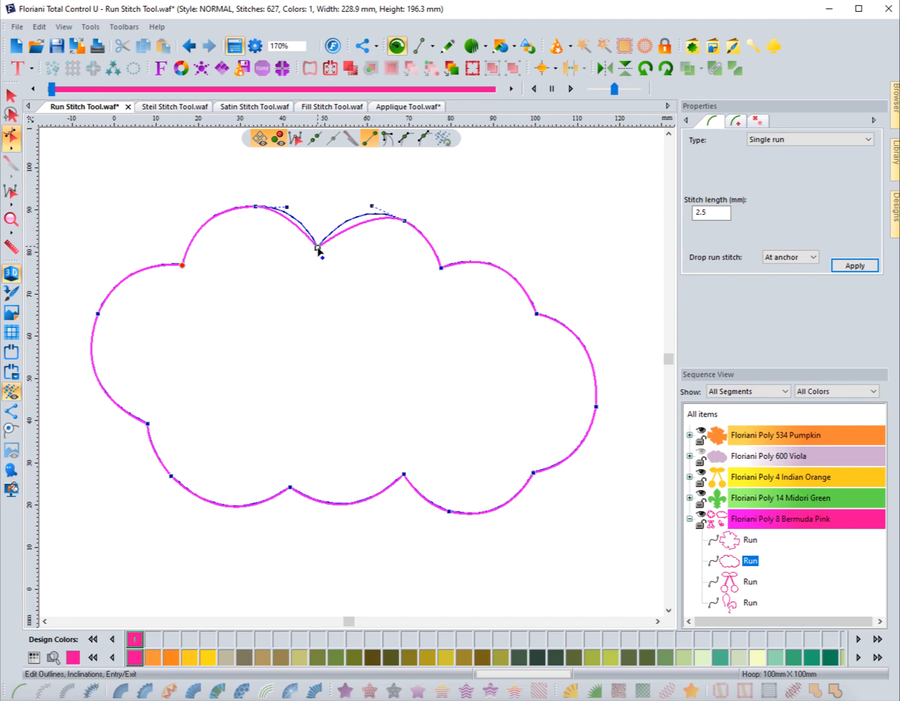
{"action": "left_click", "coordinate": [346, 198]}
{"action": "left_click", "coordinate": [323, 251]}
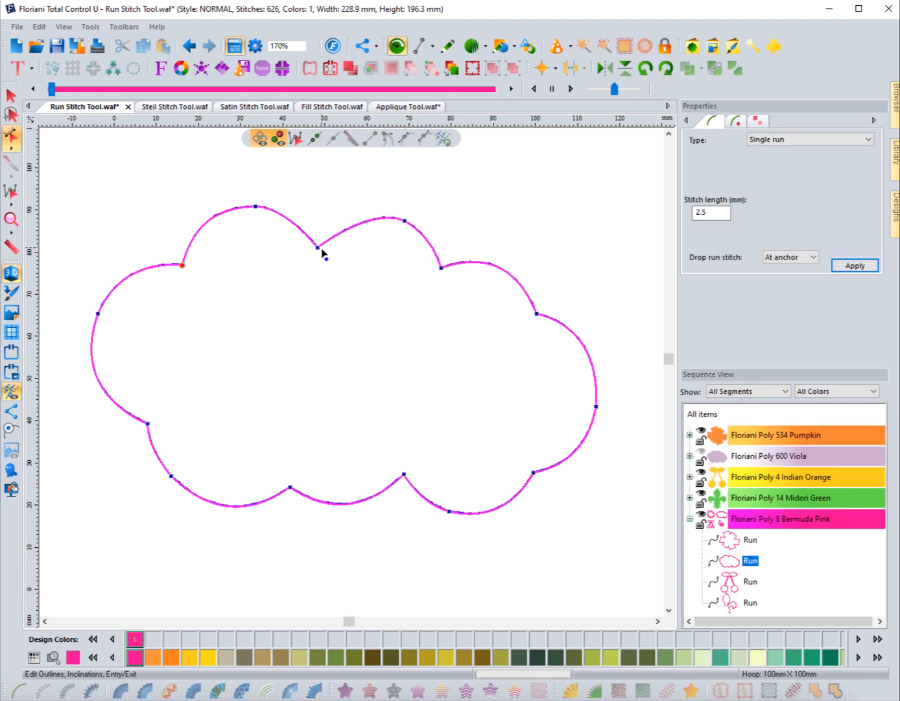
{"action": "mouse_move", "coordinate": [318, 248]}
{"action": "left_mouse_down"}
{"action": "mouse_move", "coordinate": [320, 240]}
{"action": "mouse_move", "coordinate": [320, 249]}
{"action": "left_mouse_up"}
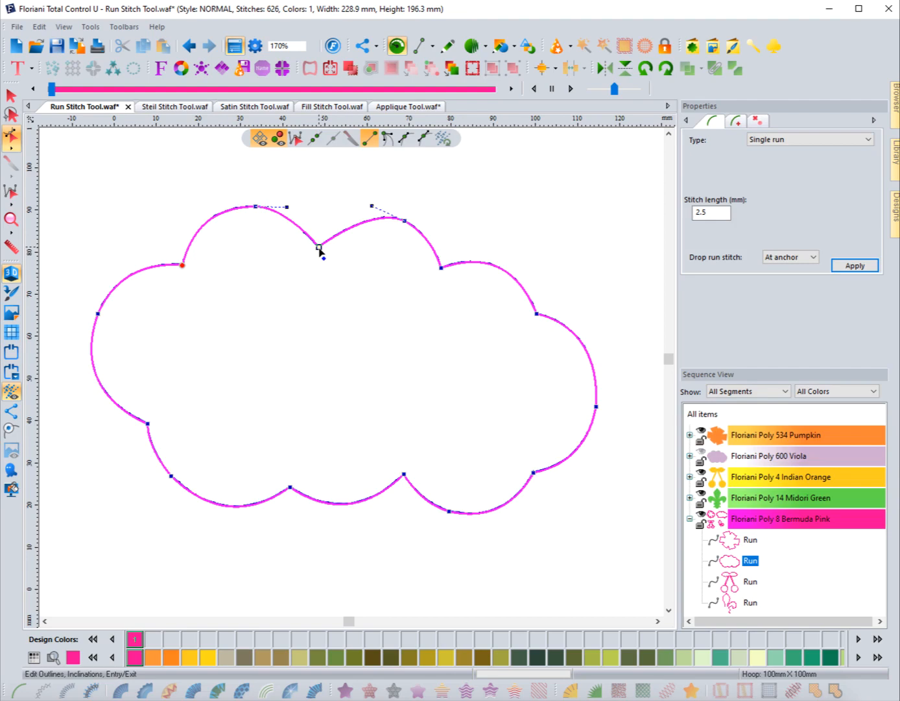
Step: Add a point on the lower part of the cloud's leftmost bump and nudge it slightly along the curve
{"action": "right_click", "coordinate": [352, 230]}
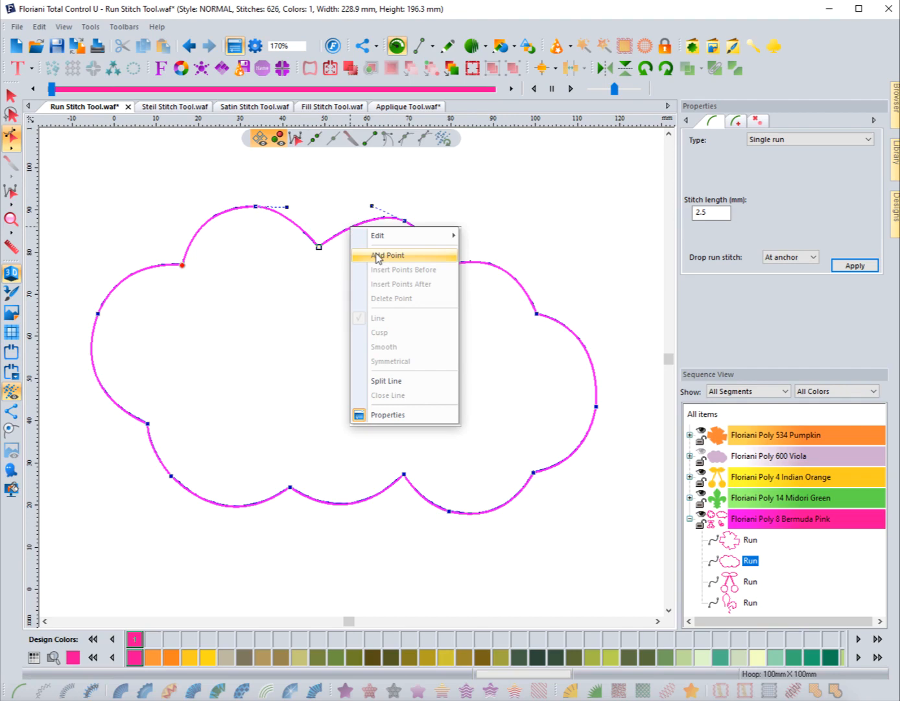
{"action": "right_click", "coordinate": [102, 386]}
{"action": "left_click", "coordinate": [129, 412]}
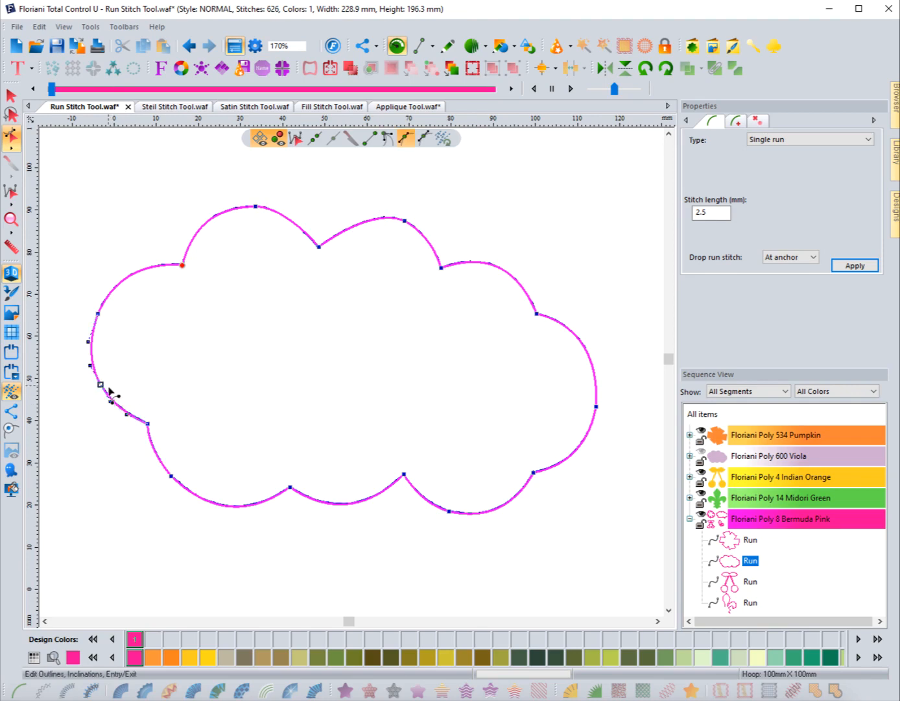
{"action": "mouse_move", "coordinate": [102, 386]}
{"action": "left_mouse_down"}
{"action": "mouse_move", "coordinate": [122, 391]}
{"action": "mouse_move", "coordinate": [115, 374]}
{"action": "mouse_move", "coordinate": [122, 387]}
{"action": "mouse_move", "coordinate": [92, 394]}
{"action": "mouse_move", "coordinate": [96, 377]}
{"action": "mouse_move", "coordinate": [102, 387]}
{"action": "left_mouse_up"}
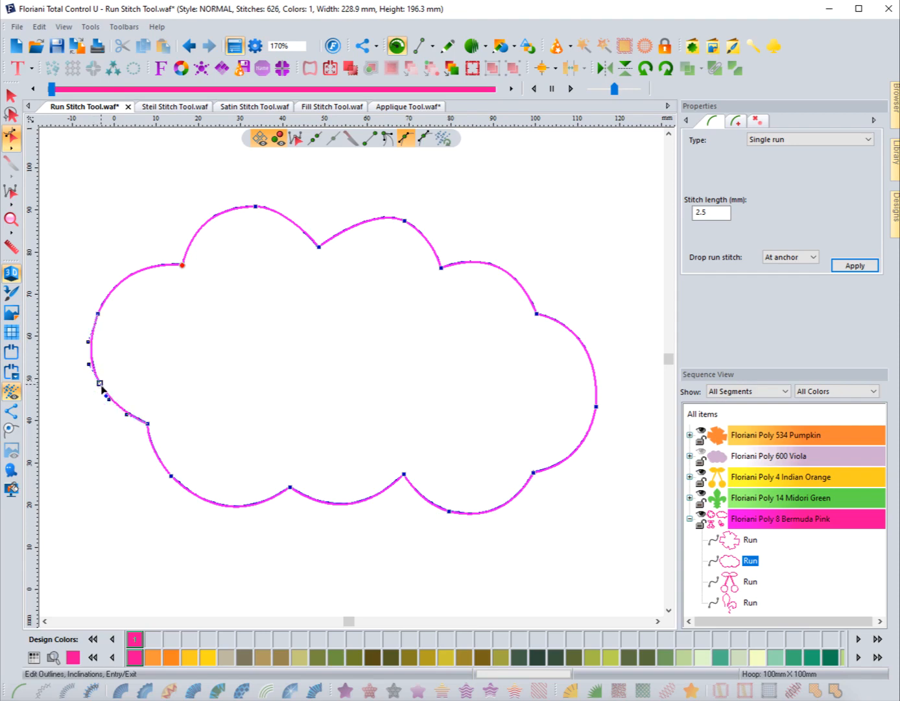
Step: Split the outline at the valley anchor between the two upper bumps and pull the two loose ends apart
{"action": "left_click", "coordinate": [319, 248]}
{"action": "right_click", "coordinate": [320, 250]}
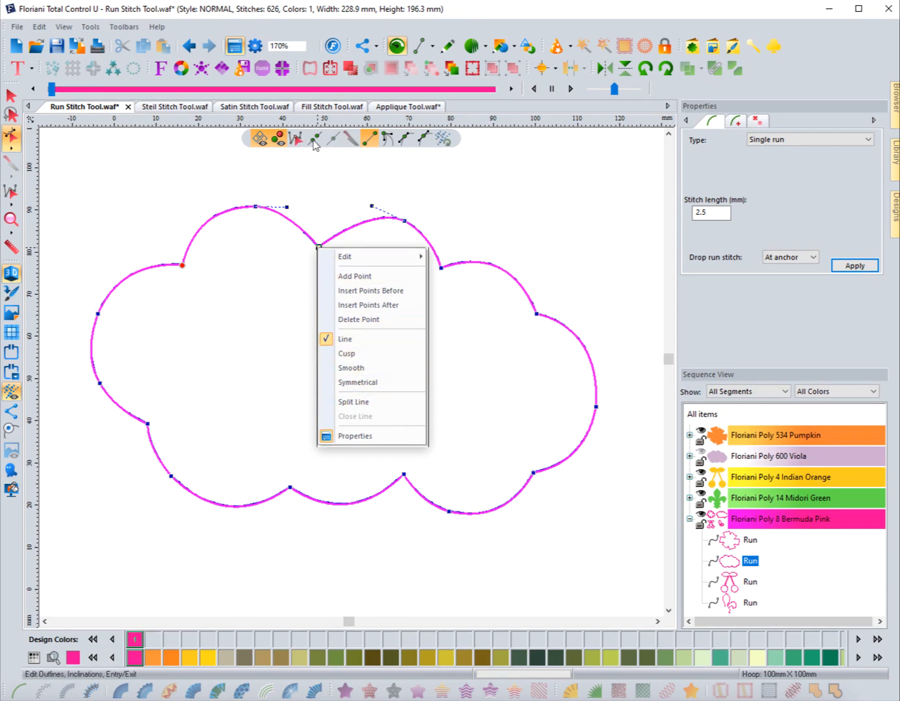
{"action": "left_click", "coordinate": [350, 404]}
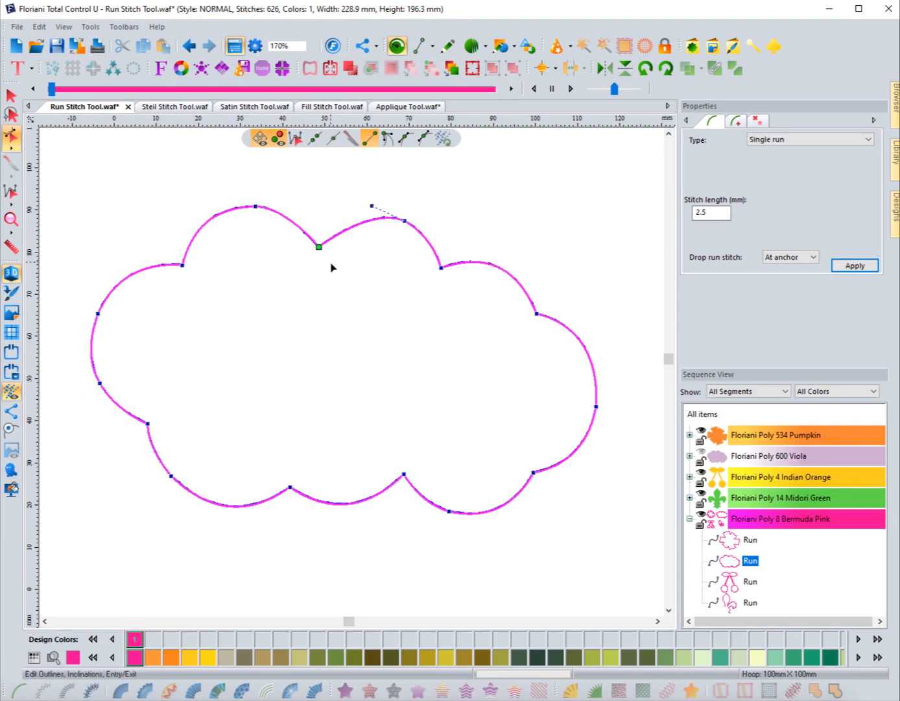
{"action": "mouse_move", "coordinate": [319, 247]}
{"action": "left_mouse_down"}
{"action": "mouse_move", "coordinate": [296, 235]}
{"action": "mouse_move", "coordinate": [352, 229]}
{"action": "mouse_move", "coordinate": [326, 268]}
{"action": "mouse_move", "coordinate": [300, 268]}
{"action": "left_mouse_up"}
{"action": "left_click", "coordinate": [315, 250]}
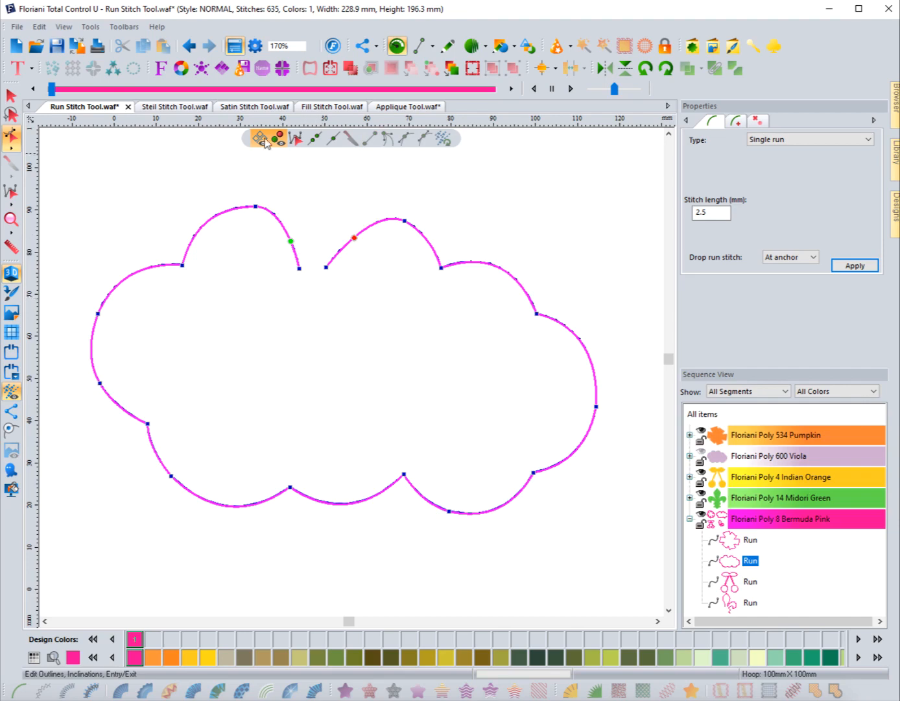
Step: Undo the moves of the loose ends and the split at the valley anchor
{"action": "left_click", "coordinate": [188, 47]}
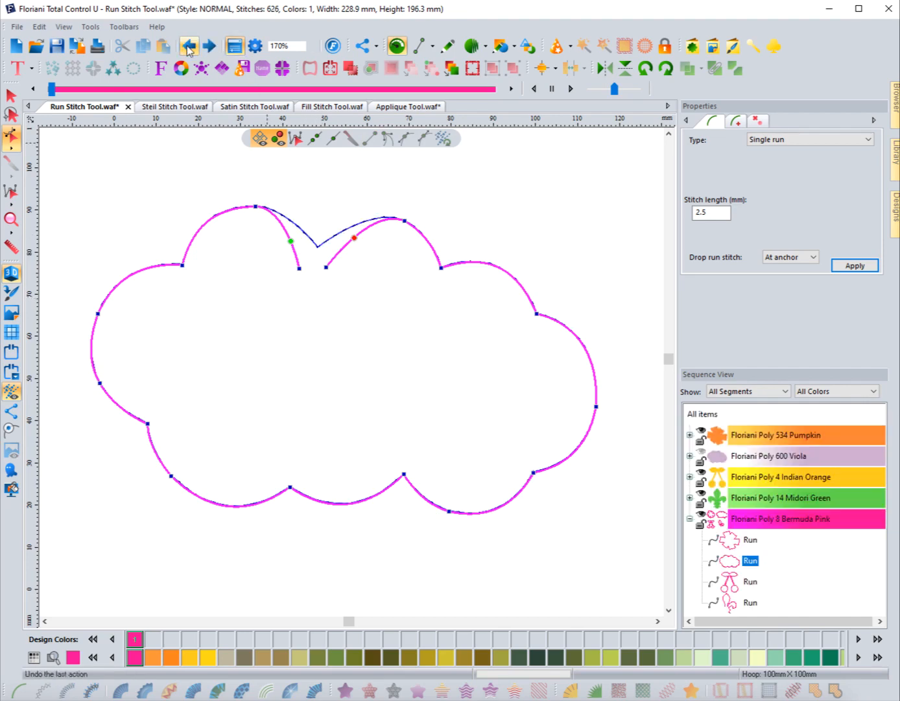
{"action": "left_click", "coordinate": [188, 48]}
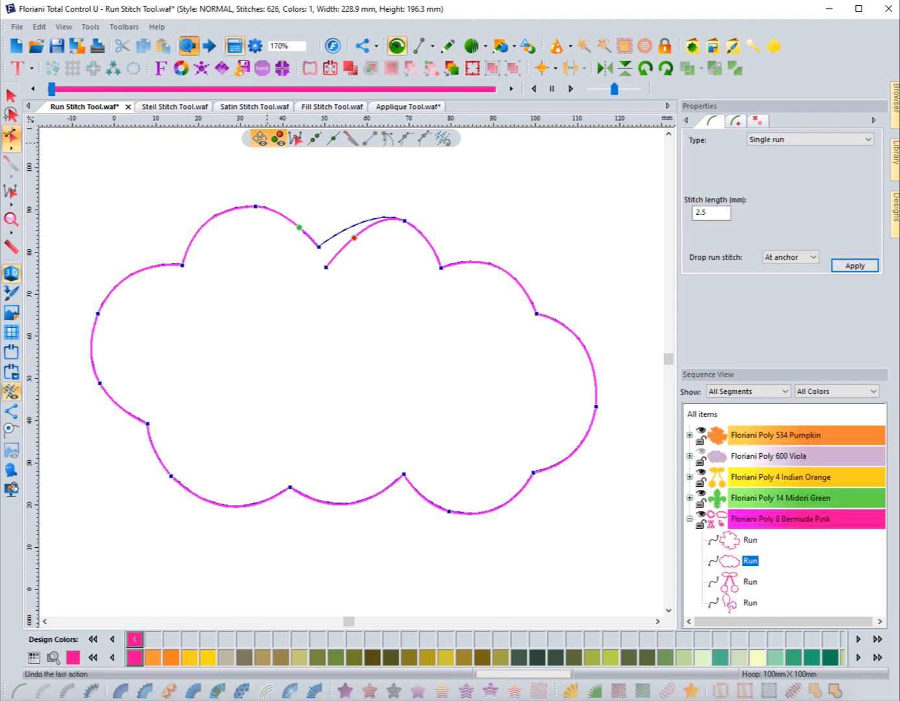
{"action": "left_click", "coordinate": [188, 48]}
{"action": "left_click", "coordinate": [189, 48]}
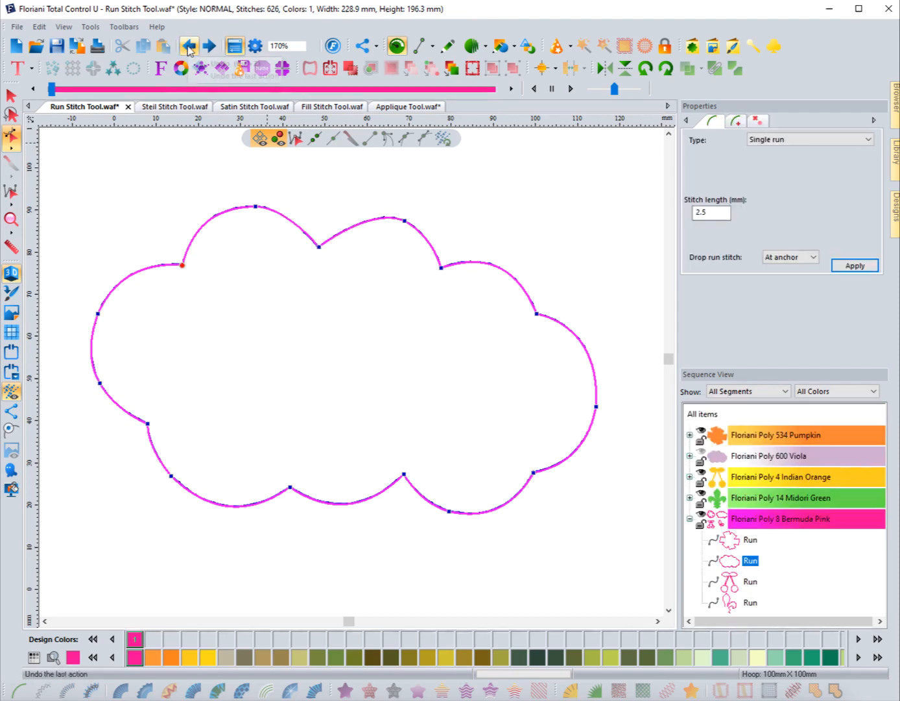
Step: Split the cloud outline at the valley anchor between the two upper bumps and at the anchor between the two rightmost bumps
{"action": "mouse_move", "coordinate": [319, 248]}
{"action": "left_mouse_down"}
{"action": "mouse_move", "coordinate": [321, 264]}
{"action": "mouse_move", "coordinate": [319, 225]}
{"action": "mouse_move", "coordinate": [320, 249]}
{"action": "left_mouse_up"}
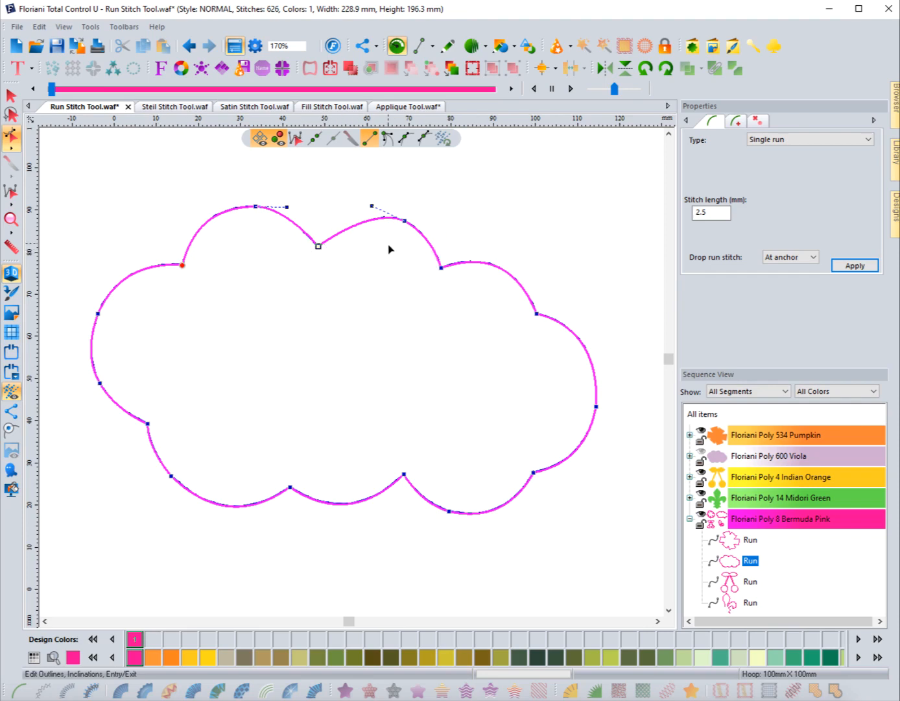
{"action": "right_click", "coordinate": [319, 247]}
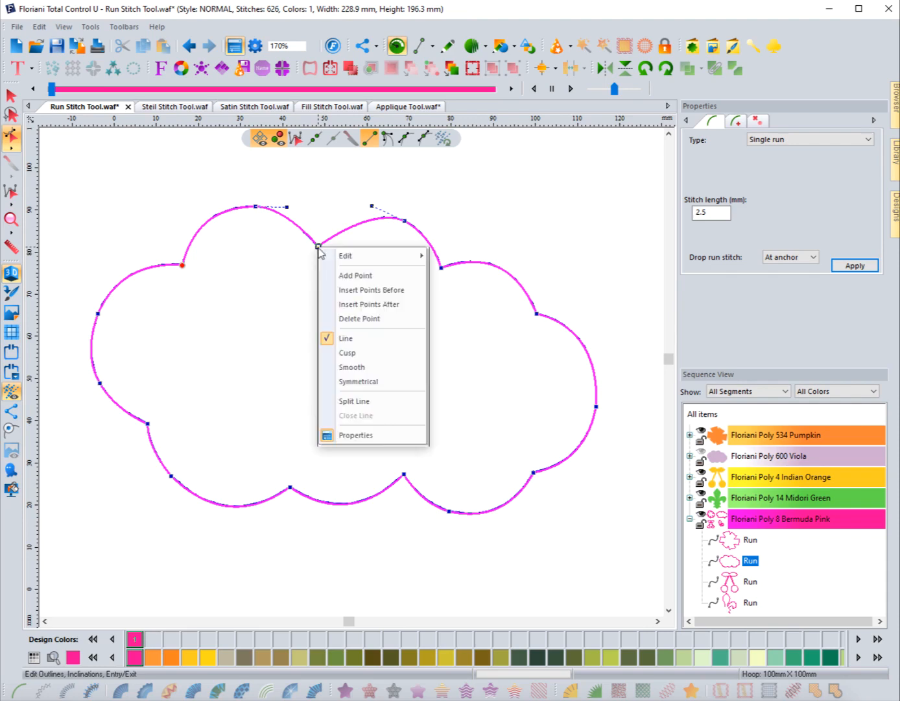
{"action": "left_click", "coordinate": [346, 400]}
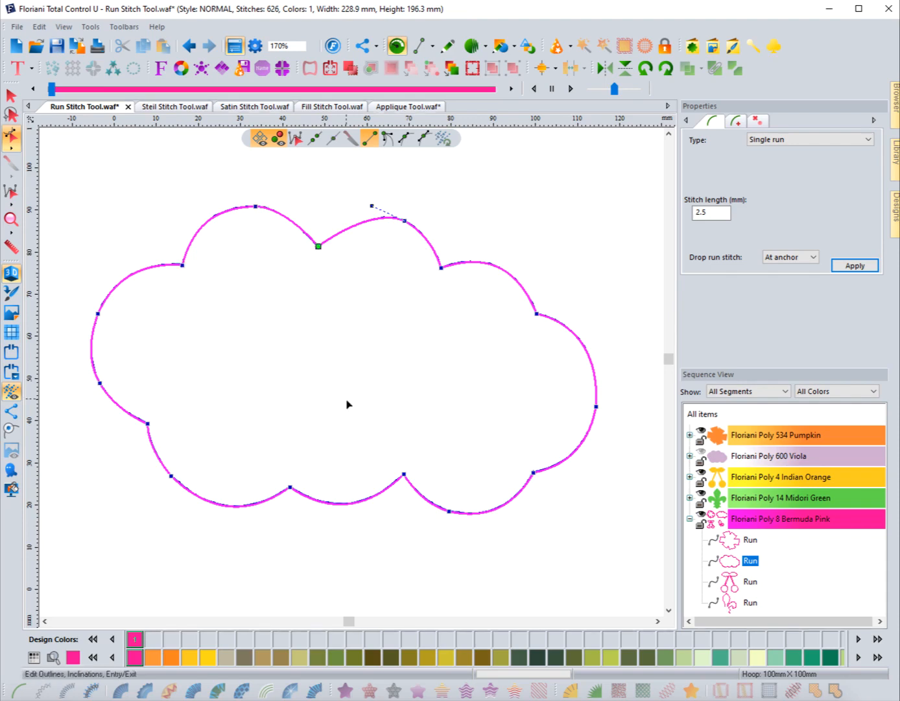
{"action": "left_click", "coordinate": [537, 316]}
{"action": "right_click", "coordinate": [536, 316]}
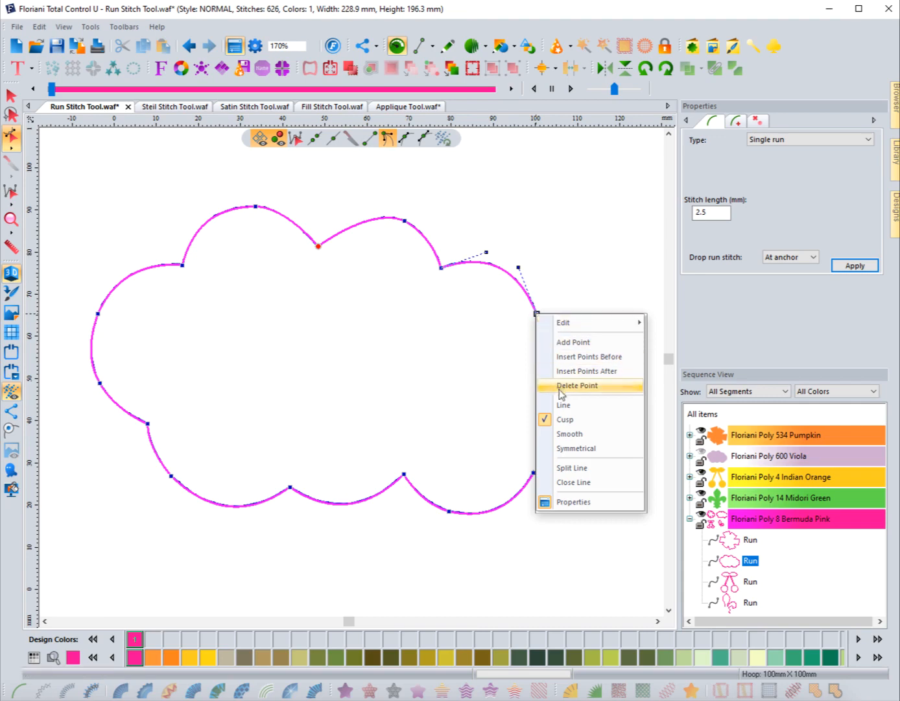
{"action": "left_click", "coordinate": [565, 472]}
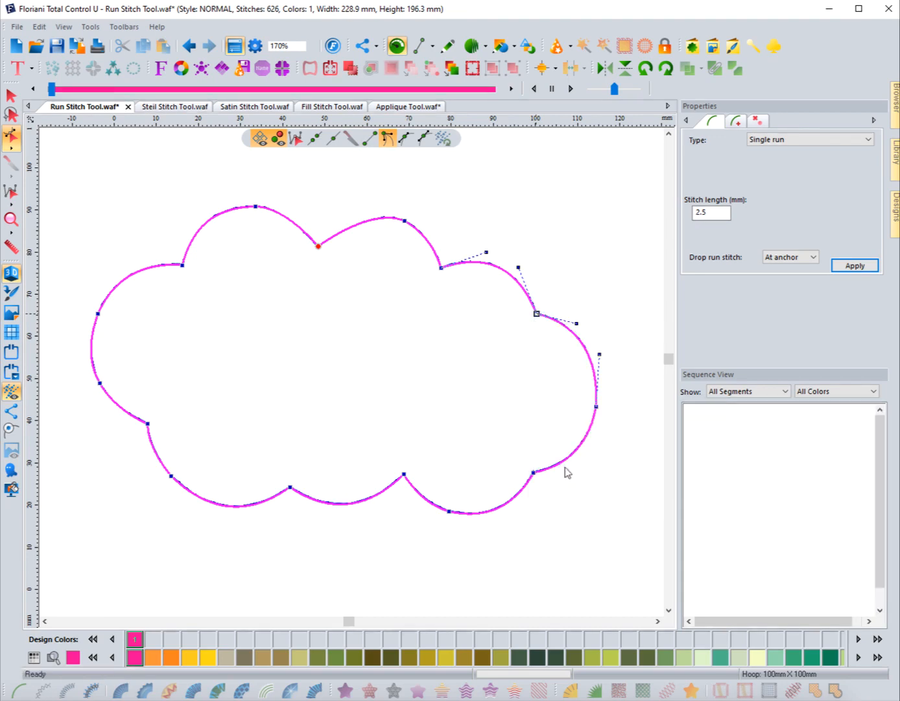
Step: Move the separated two-bump run piece up and away from the rest of the cloud outline, then deselect it
{"action": "left_click", "coordinate": [12, 96]}
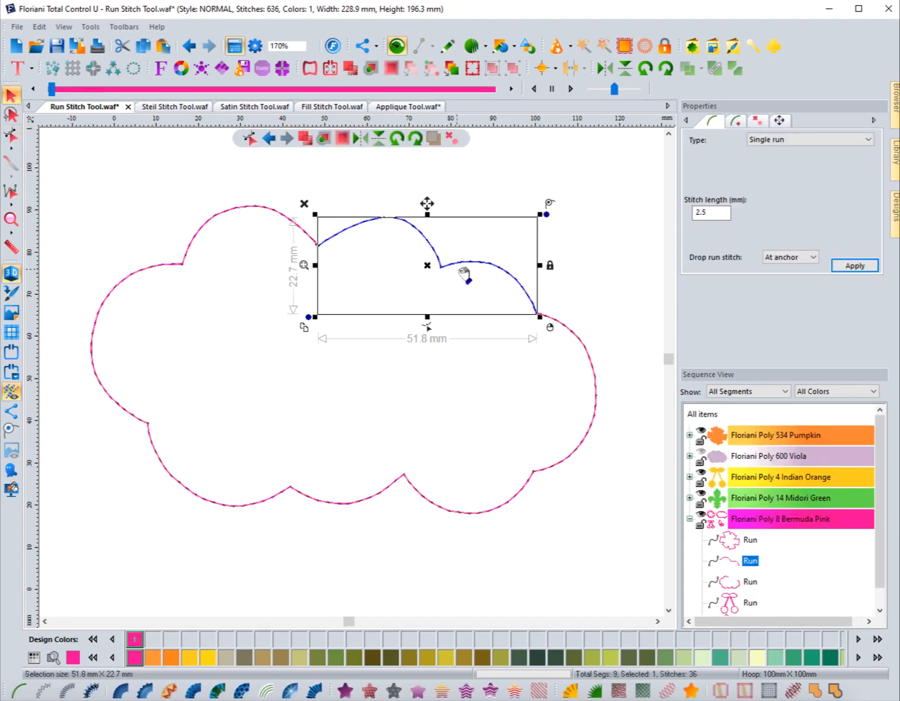
{"action": "left_click_drag", "start_coordinate": [455, 254], "coordinate": [482, 209]}
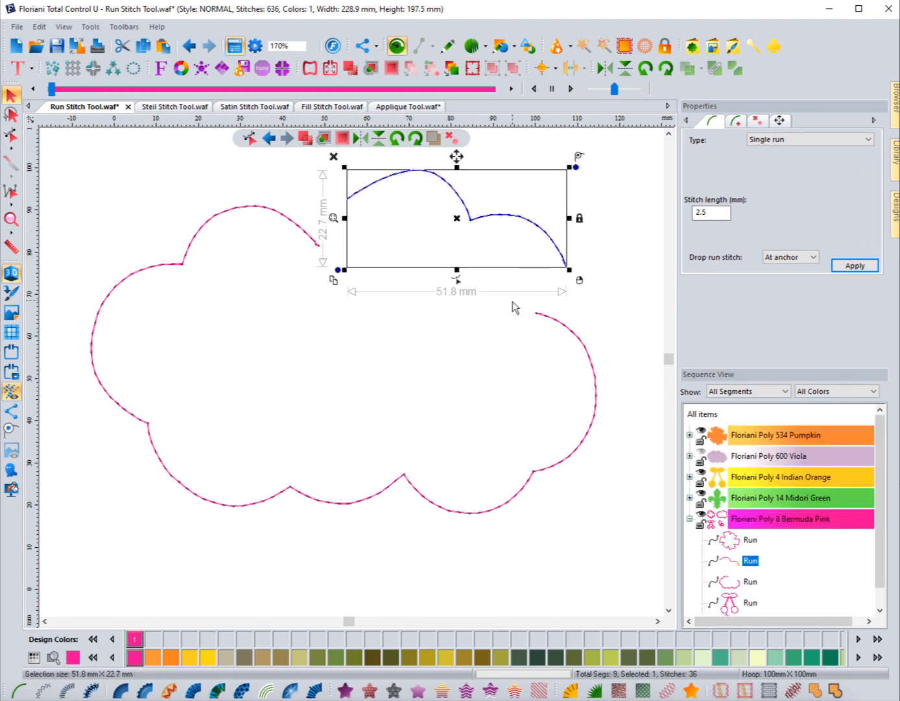
{"action": "left_click", "coordinate": [149, 276]}
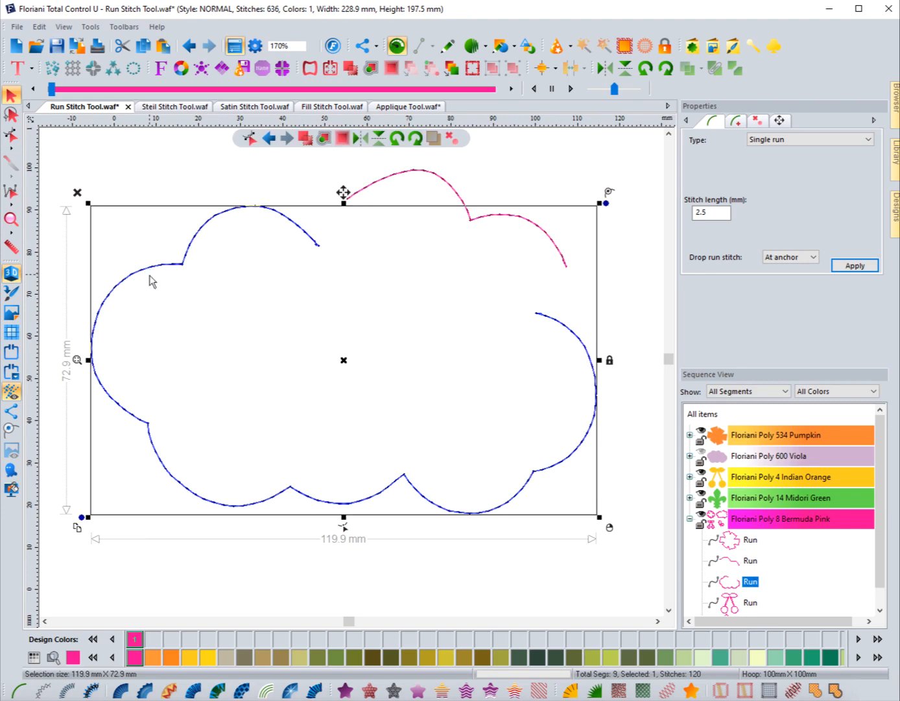
{"action": "left_click", "coordinate": [501, 235]}
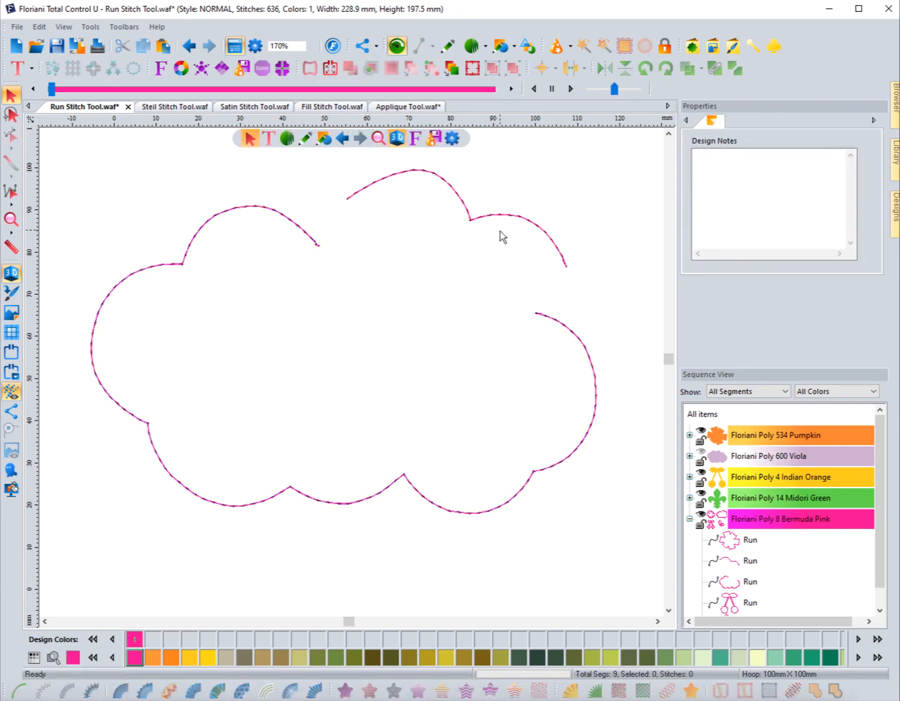
{"action": "left_click", "coordinate": [539, 234]}
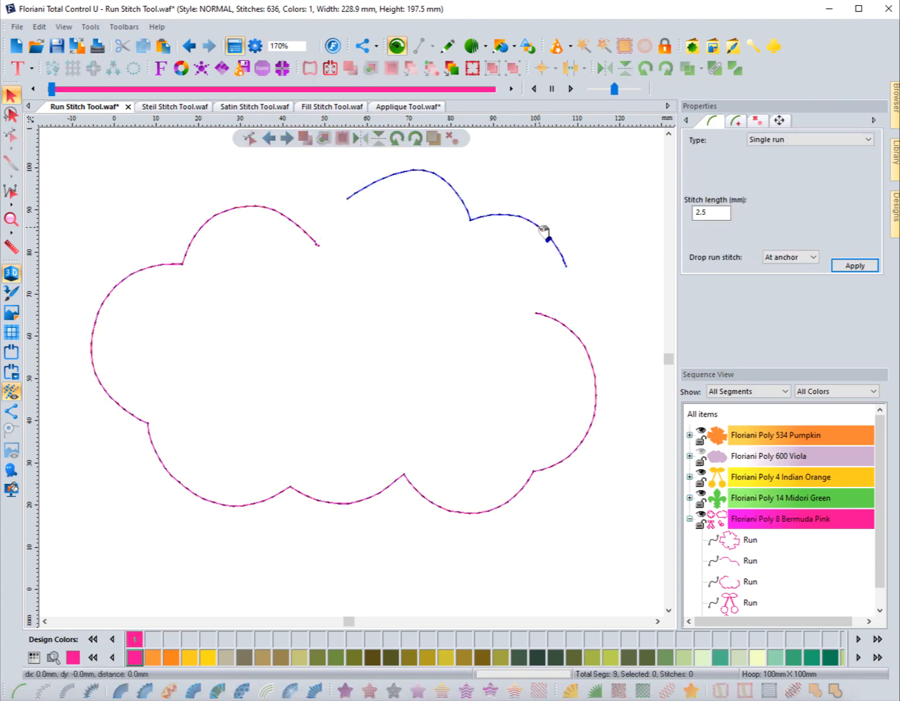
{"action": "left_click", "coordinate": [467, 325]}
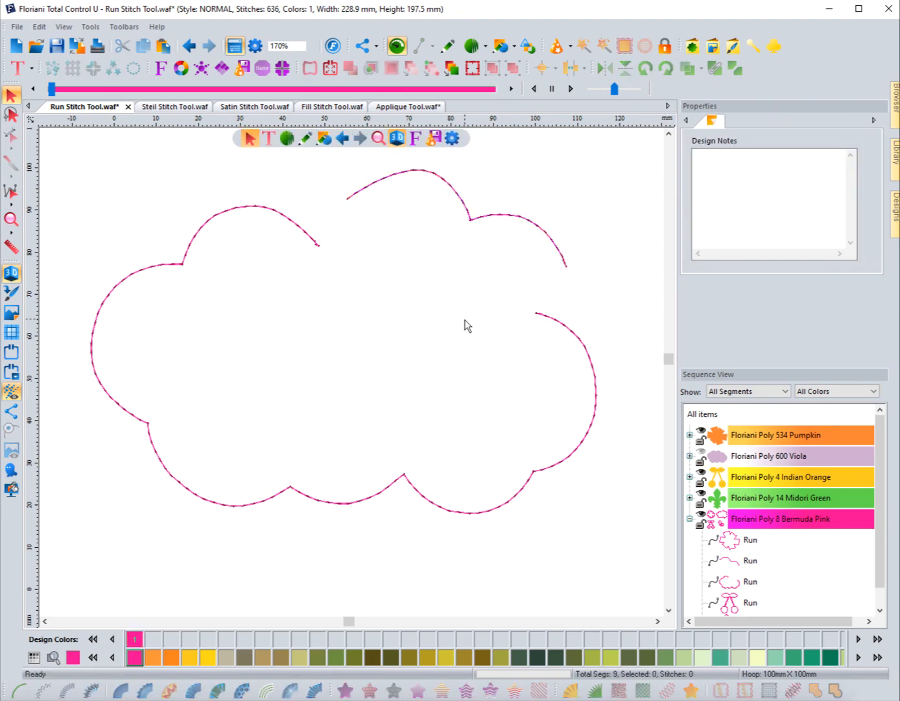
Step: Open the separated two-bump piece for outline editing and view the point options of its middle anchor
{"action": "left_click", "coordinate": [480, 227]}
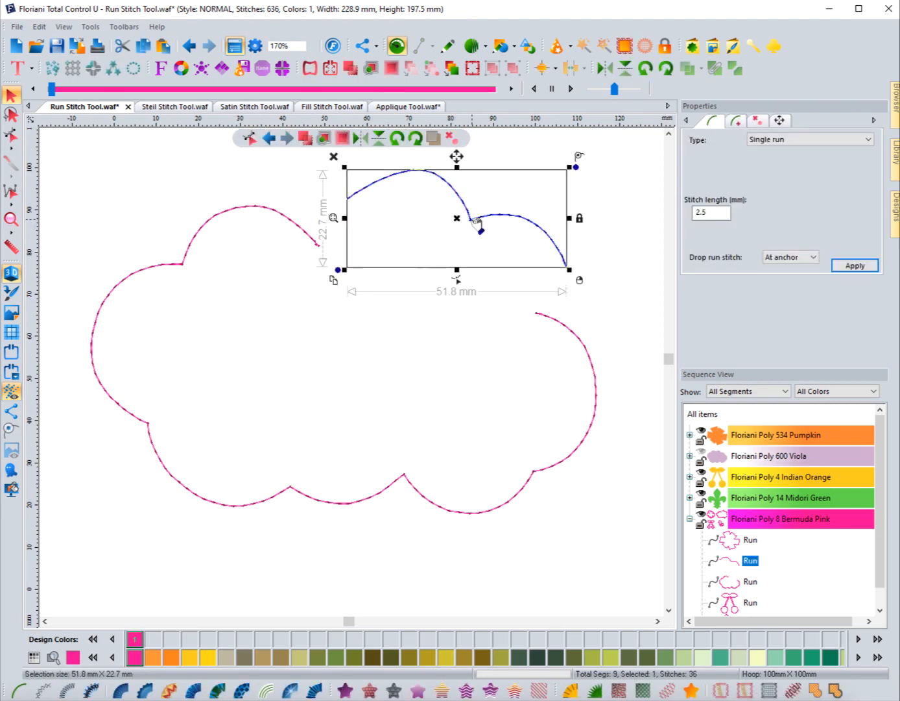
{"action": "left_click", "coordinate": [457, 280]}
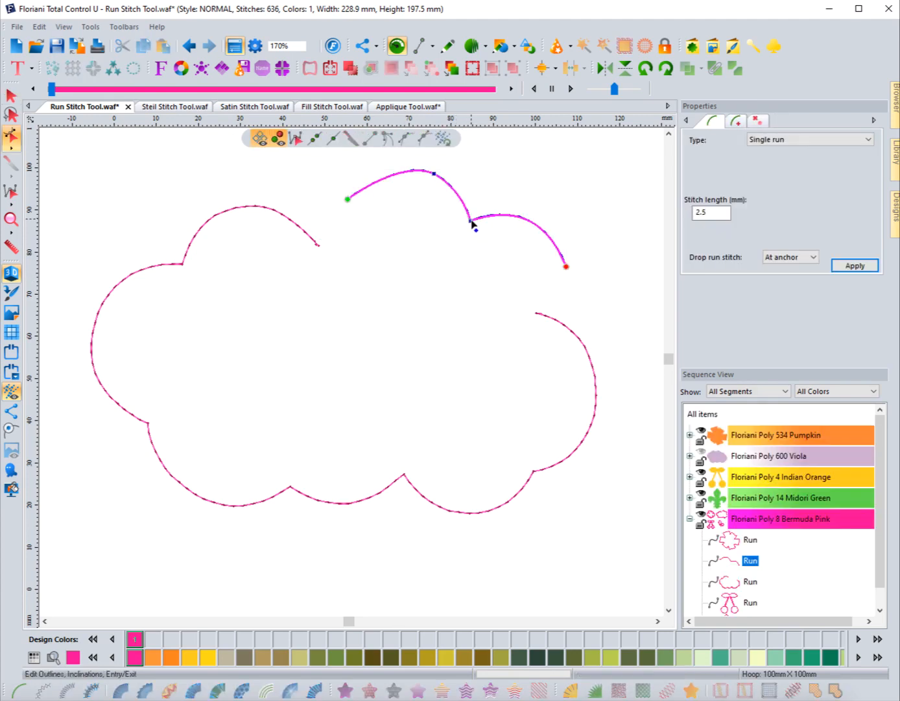
{"action": "right_click", "coordinate": [471, 221]}
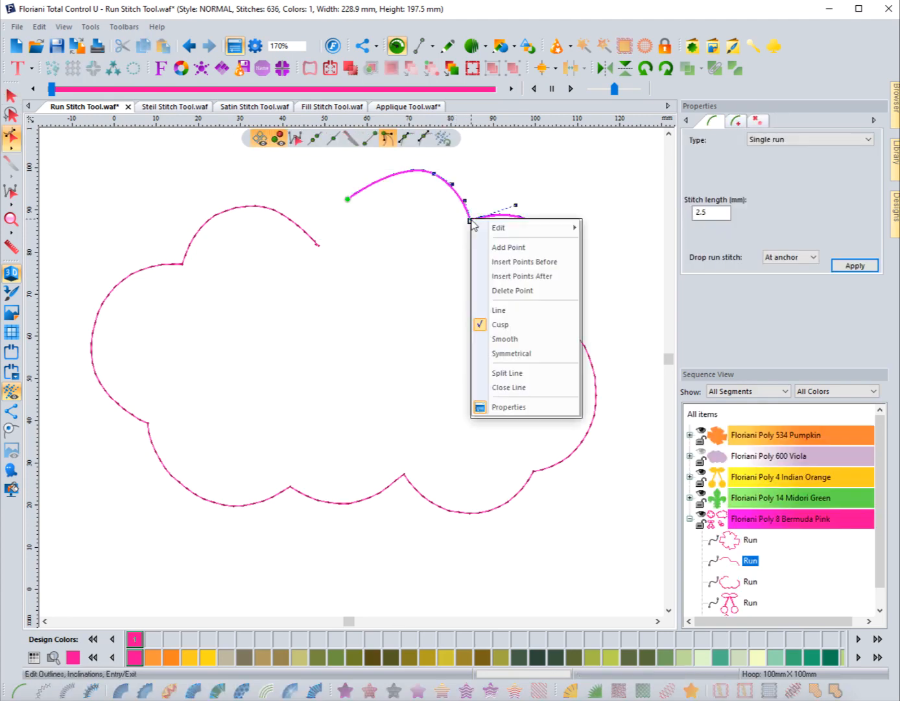
{"action": "left_click", "coordinate": [431, 321]}
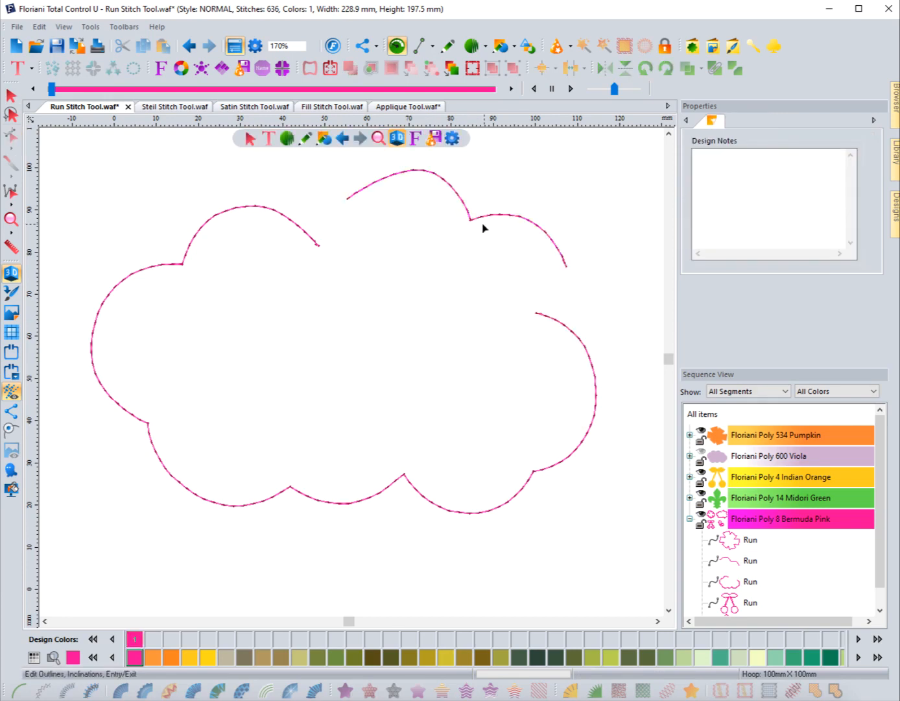
Step: Close the open line of the larger remaining cloud piece and apply the change
{"action": "left_click", "coordinate": [301, 232]}
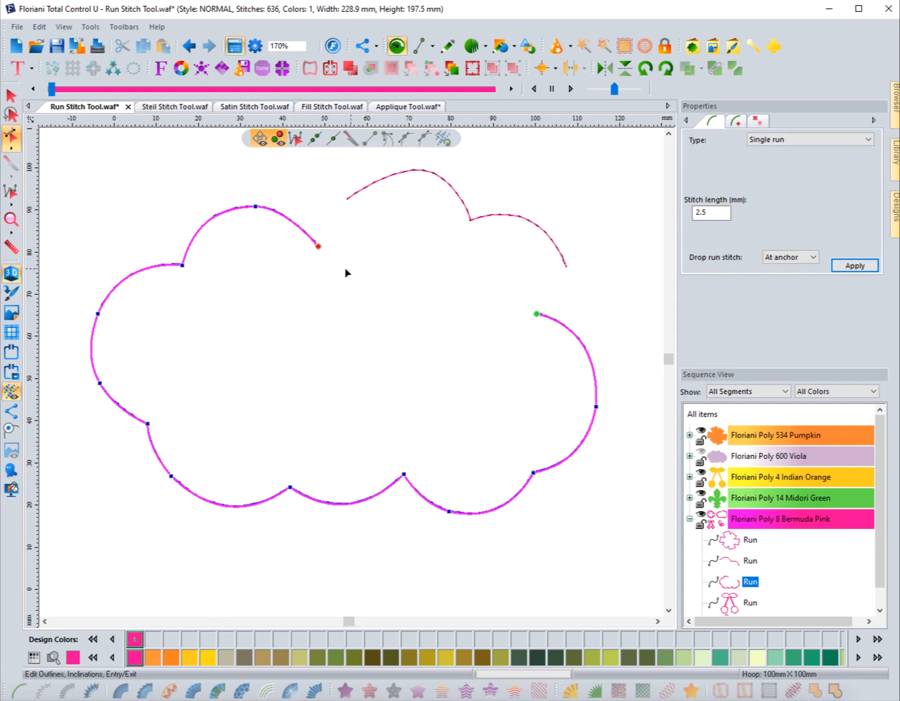
{"action": "right_click", "coordinate": [193, 237]}
{"action": "left_click", "coordinate": [247, 341]}
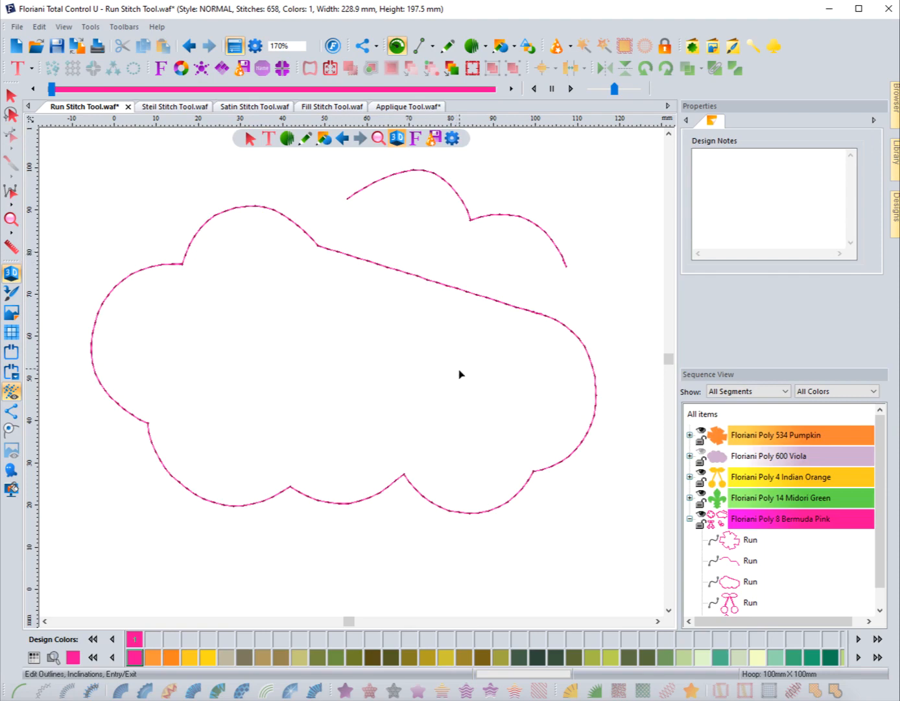
Step: Bend the straight closing segment of the larger cloud piece into an outward curve and finish the outline edit
{"action": "double_click", "coordinate": [451, 292]}
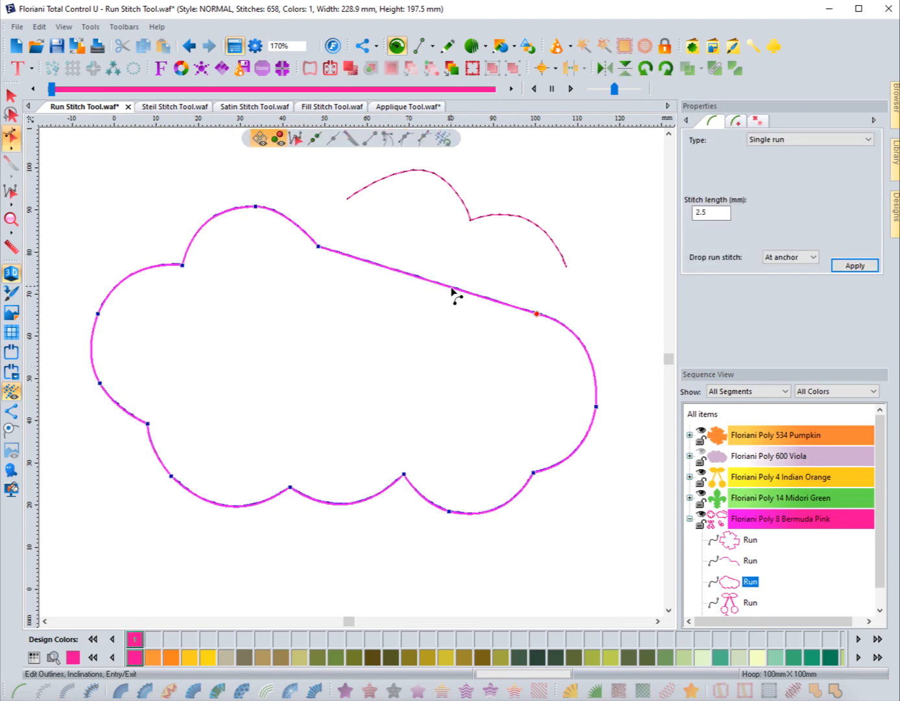
{"action": "left_click_drag", "start_coordinate": [453, 295], "coordinate": [457, 270]}
{"action": "left_click", "coordinate": [435, 335]}
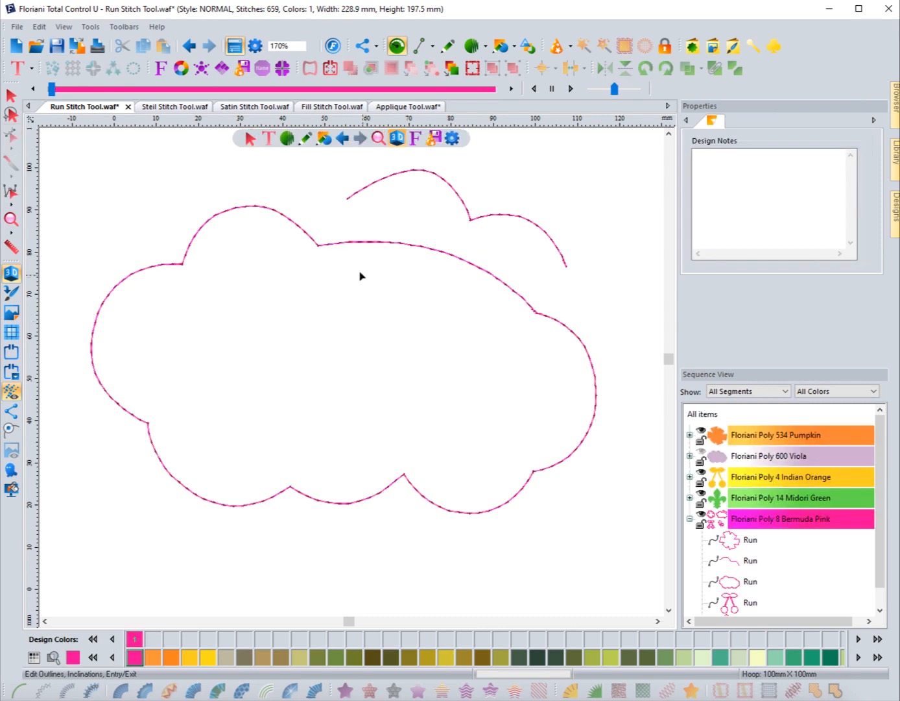
Step: Insert two points before the valley anchor, along the falling slope of the cloud's upper-left bump, and finish the insertion
{"action": "double_click", "coordinate": [332, 245]}
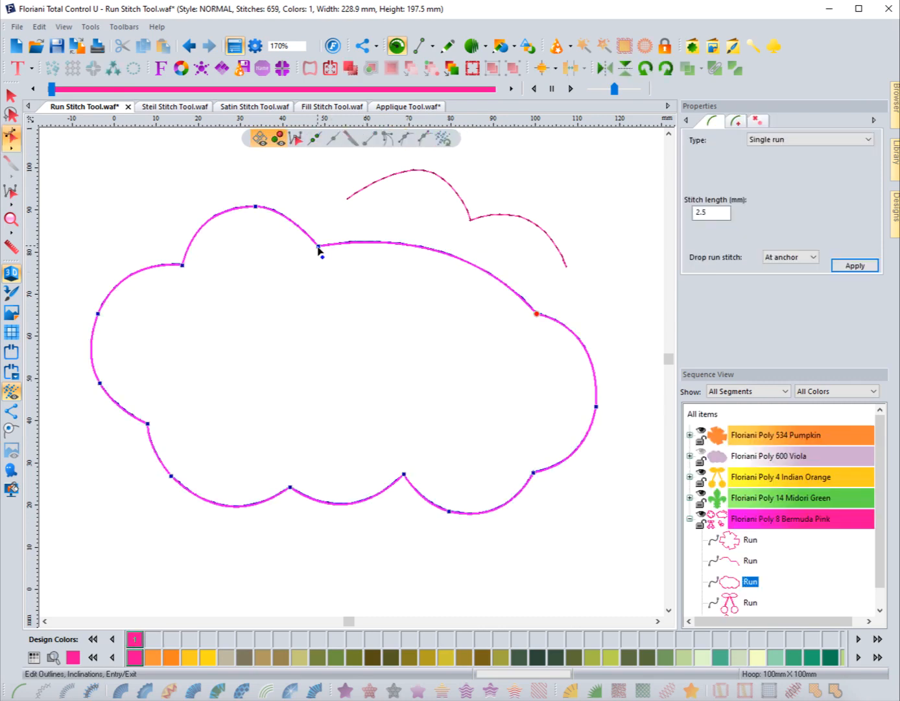
{"action": "right_click", "coordinate": [320, 251]}
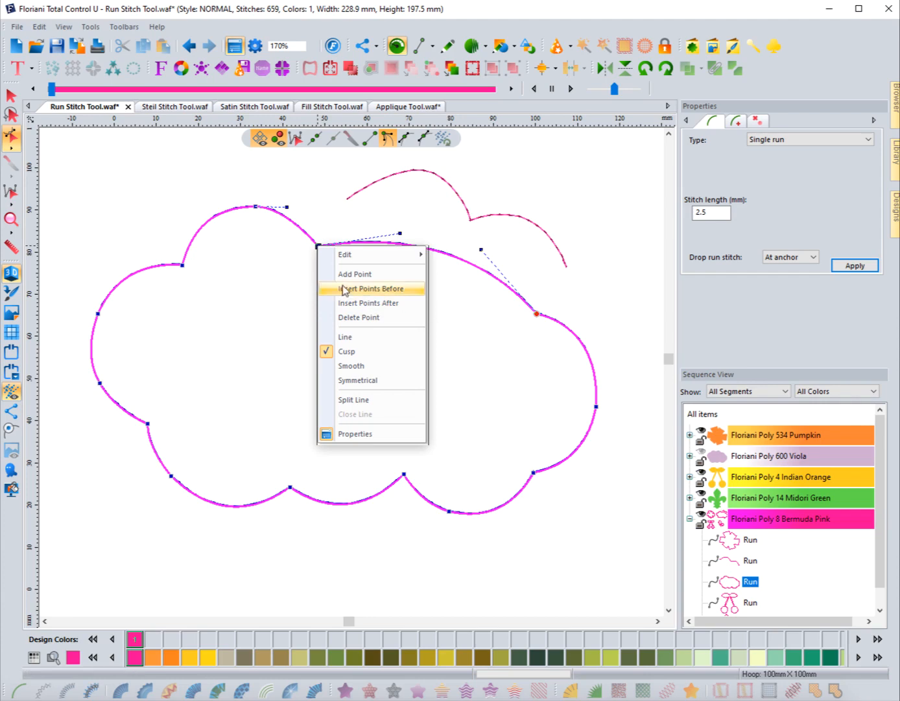
{"action": "left_click", "coordinate": [369, 289]}
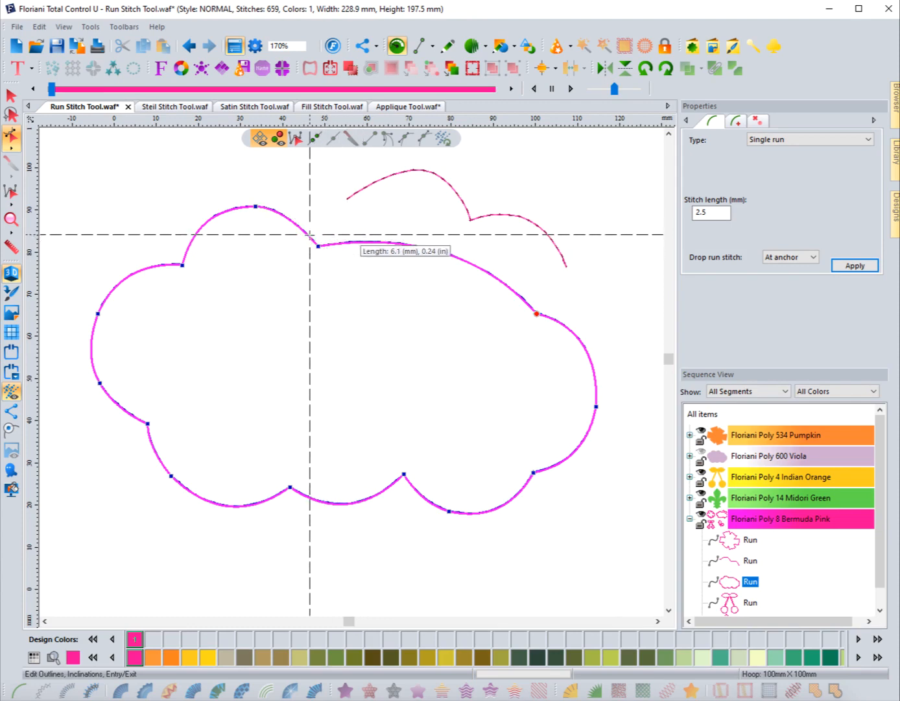
{"action": "left_click", "coordinate": [309, 235]}
{"action": "left_click", "coordinate": [289, 218]}
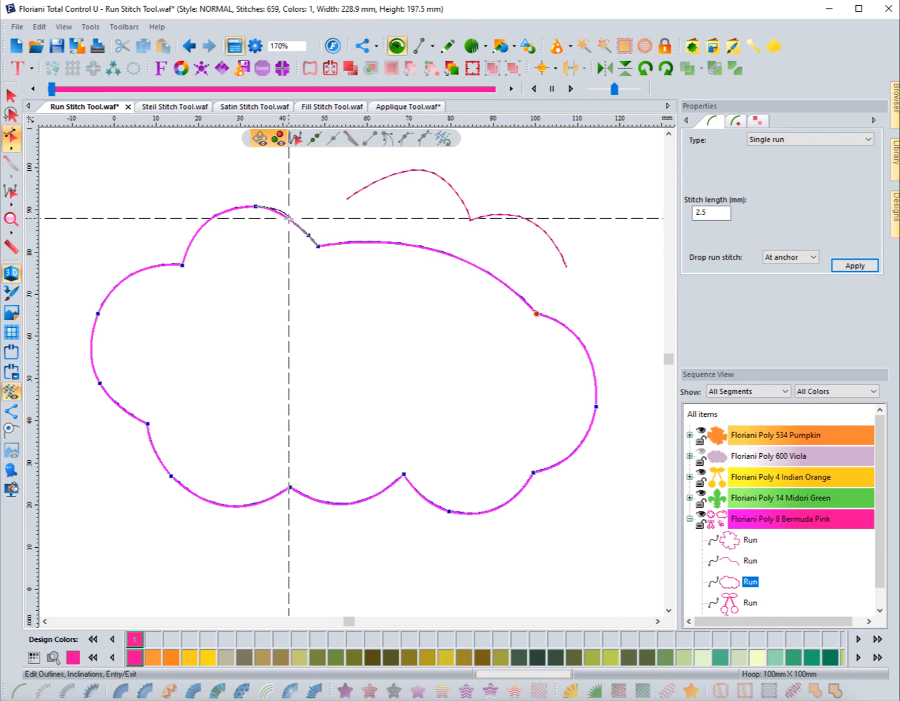
{"action": "right_click", "coordinate": [274, 221]}
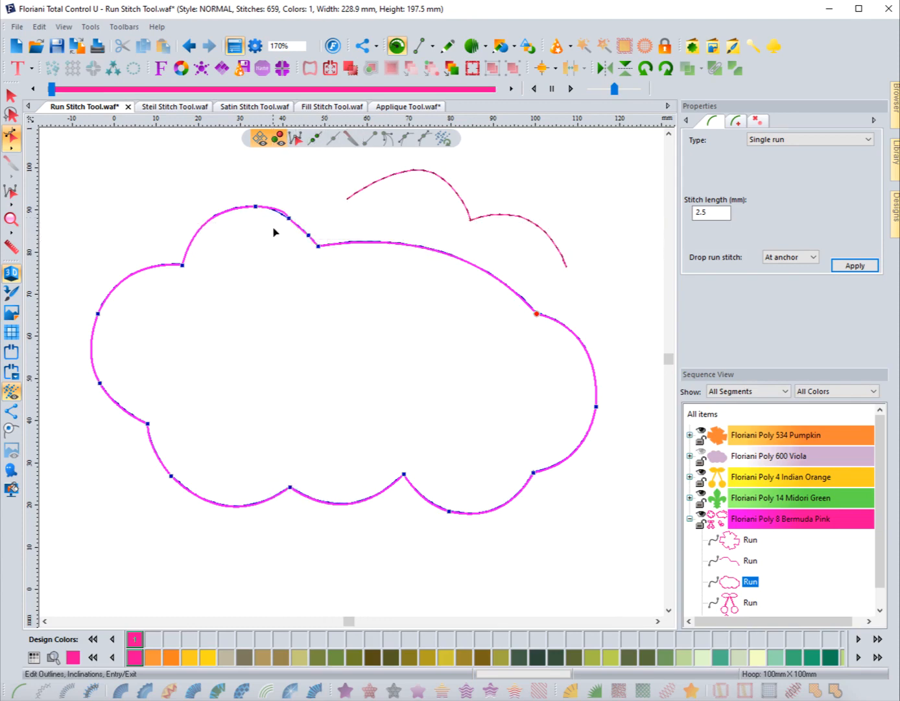
{"action": "right_click", "coordinate": [136, 200]}
Step: Move the two inserted points to form a stepped notch, bulge the long upper curve further outward, and leave outline editing
{"action": "left_click_drag", "start_coordinate": [309, 235], "coordinate": [281, 223]}
{"action": "right_click", "coordinate": [316, 213]}
{"action": "left_click_drag", "start_coordinate": [458, 262], "coordinate": [423, 261]}
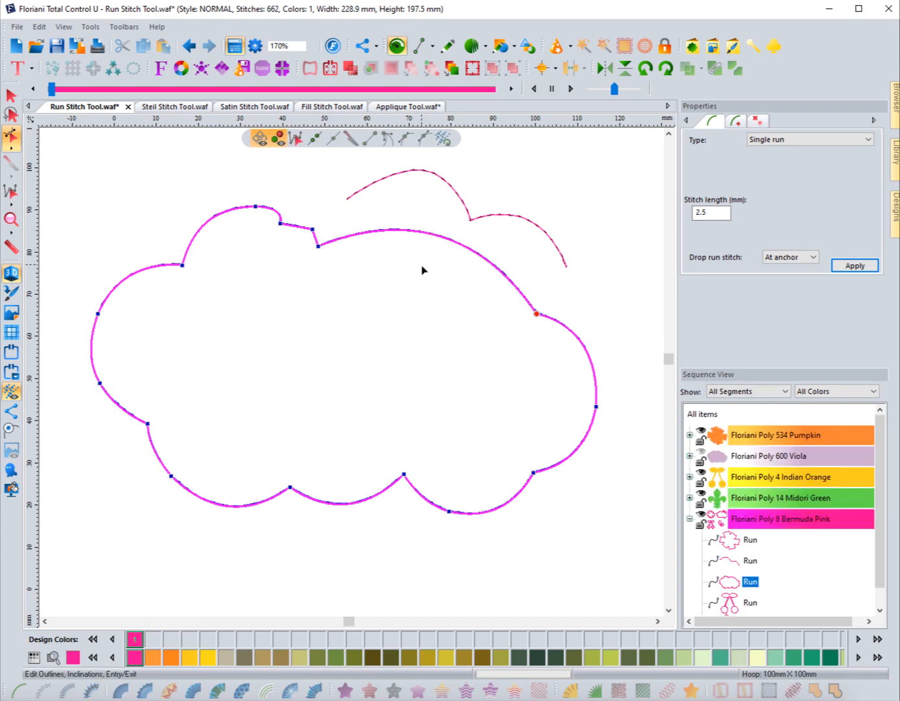
{"action": "left_click", "coordinate": [422, 270]}
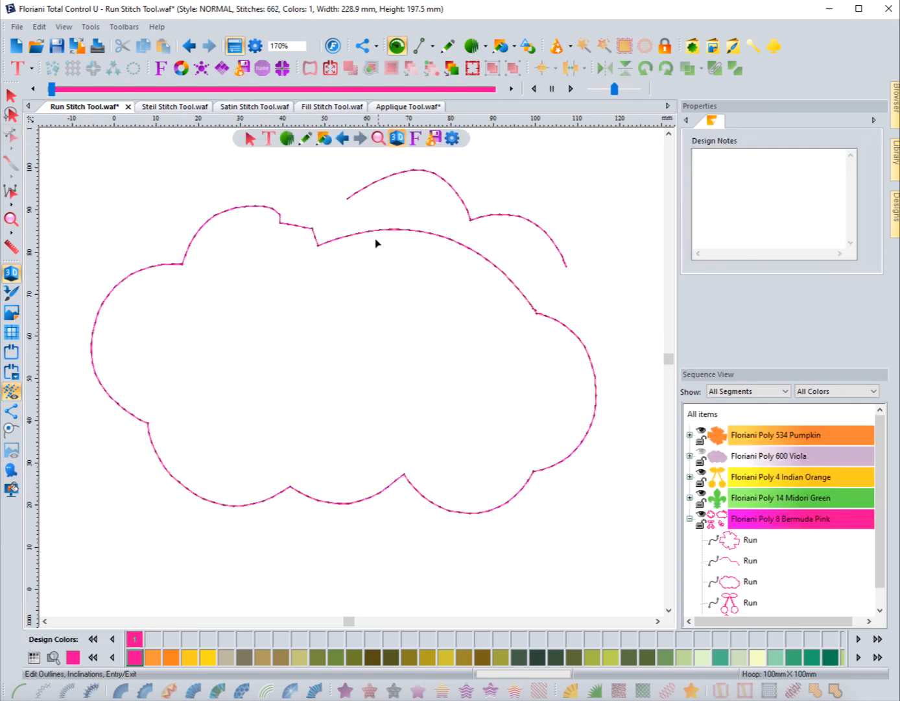
{"action": "left_click", "coordinate": [320, 248]}
{"action": "left_click", "coordinate": [320, 249]}
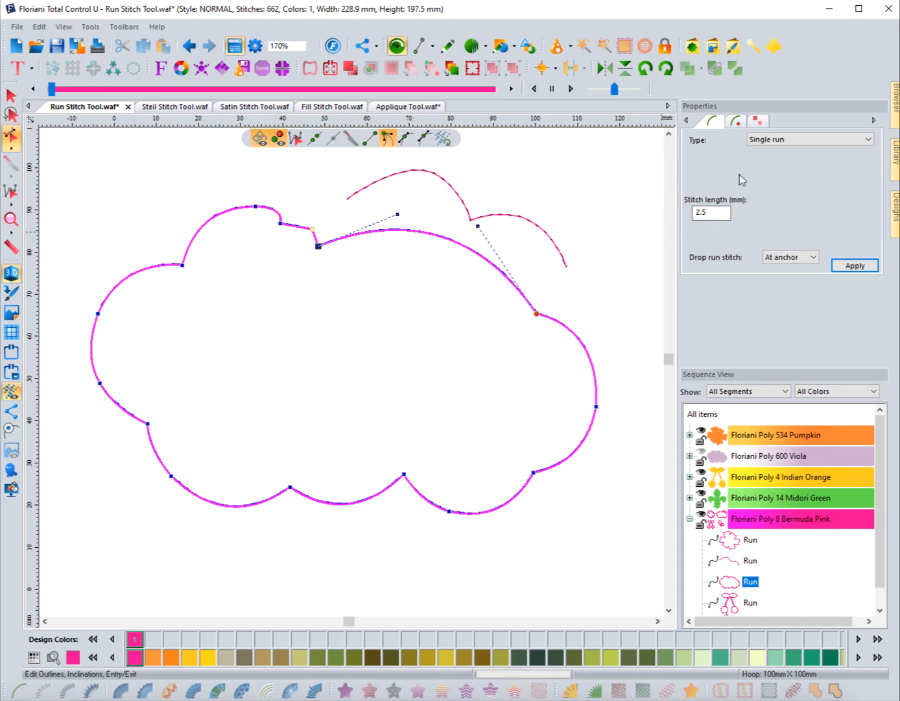
{"action": "left_click", "coordinate": [10, 95]}
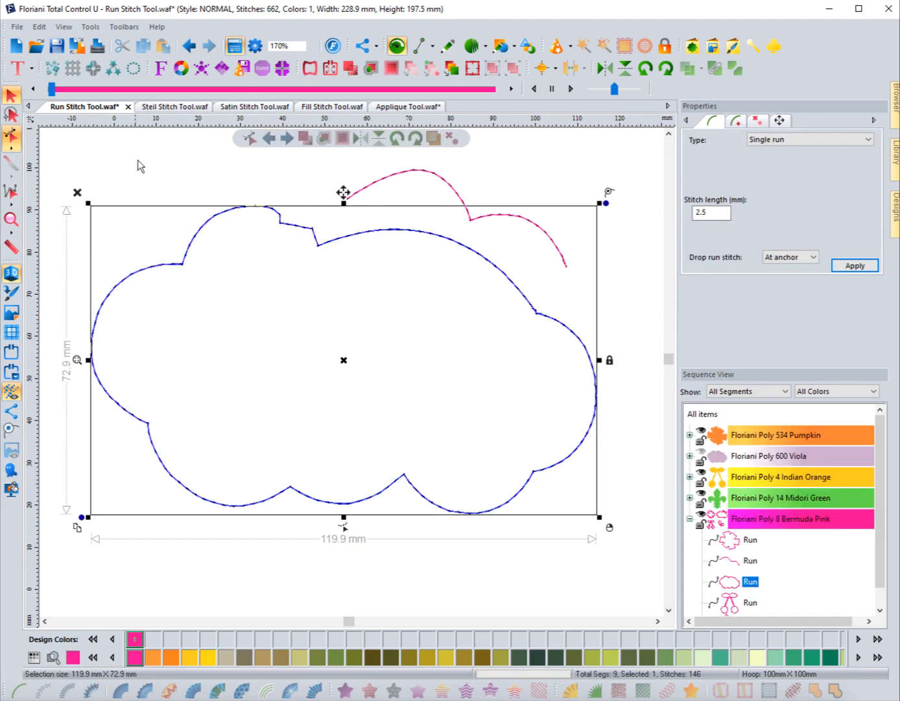
{"action": "left_click", "coordinate": [138, 162]}
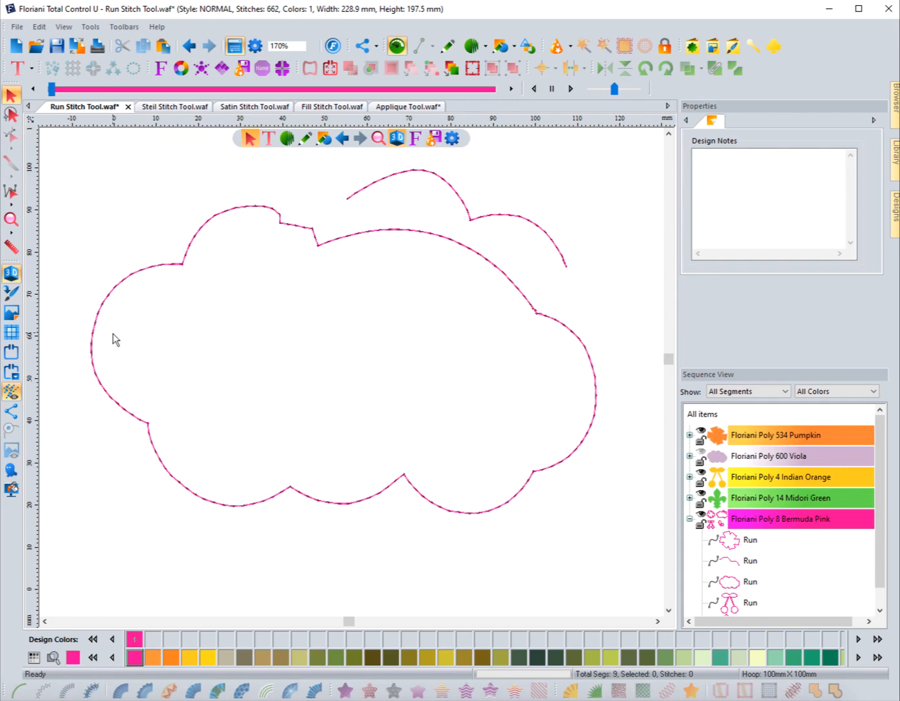
{"action": "left_click", "coordinate": [336, 247]}
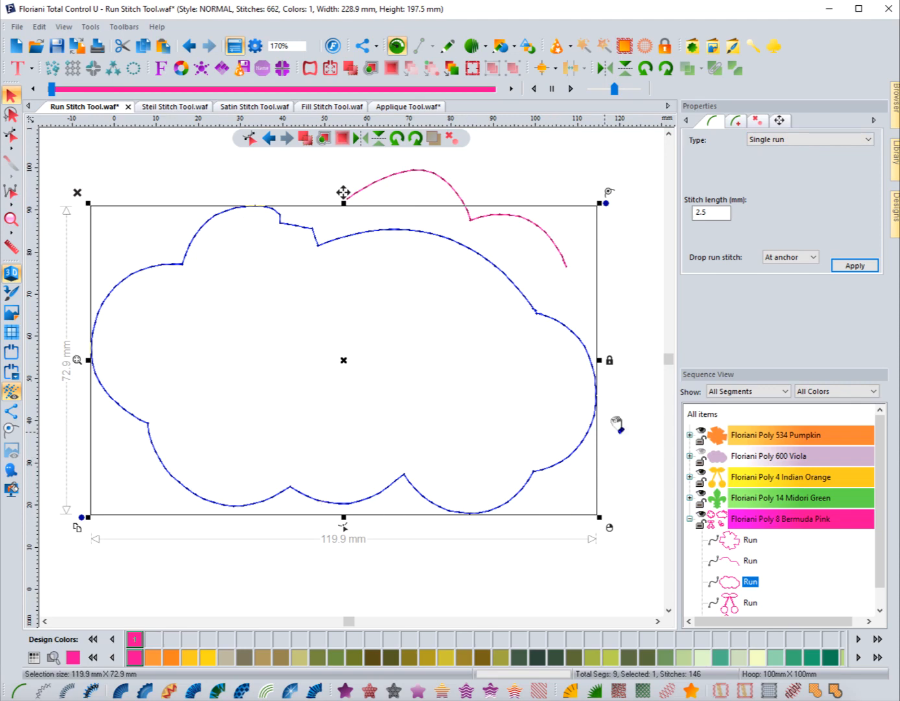
{"action": "left_click", "coordinate": [811, 140]}
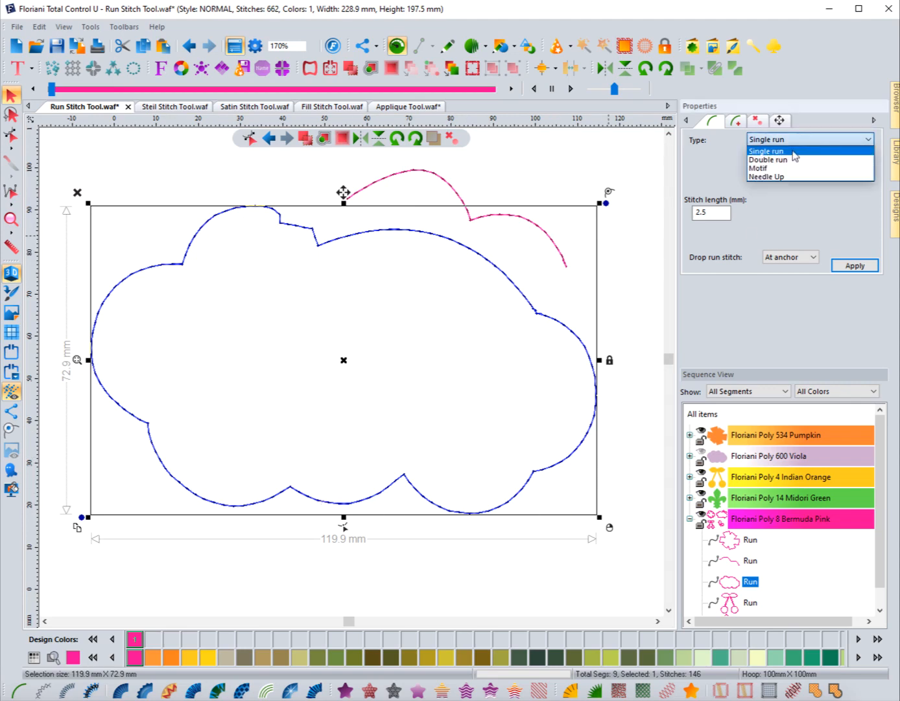
{"action": "left_click", "coordinate": [789, 160]}
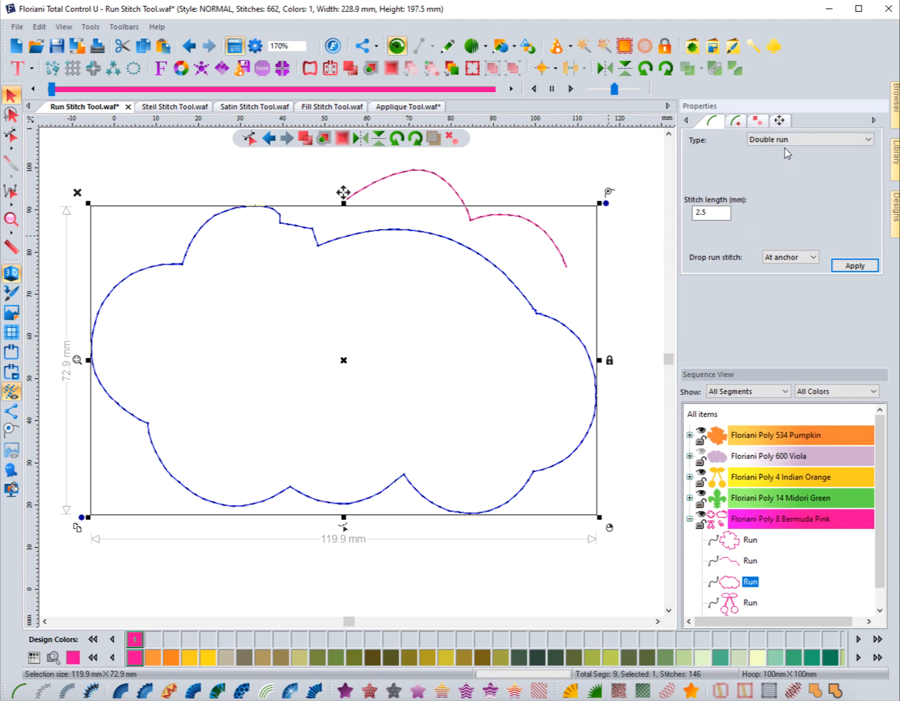
{"action": "left_click", "coordinate": [786, 144]}
{"action": "left_click", "coordinate": [783, 150]}
{"action": "left_click", "coordinate": [506, 185]}
Step: Preview the stitching sequence of the separated two-bump piece and the cloud outline in the stitch simulation
{"action": "left_click_drag", "start_coordinate": [52, 88], "coordinate": [156, 90]}
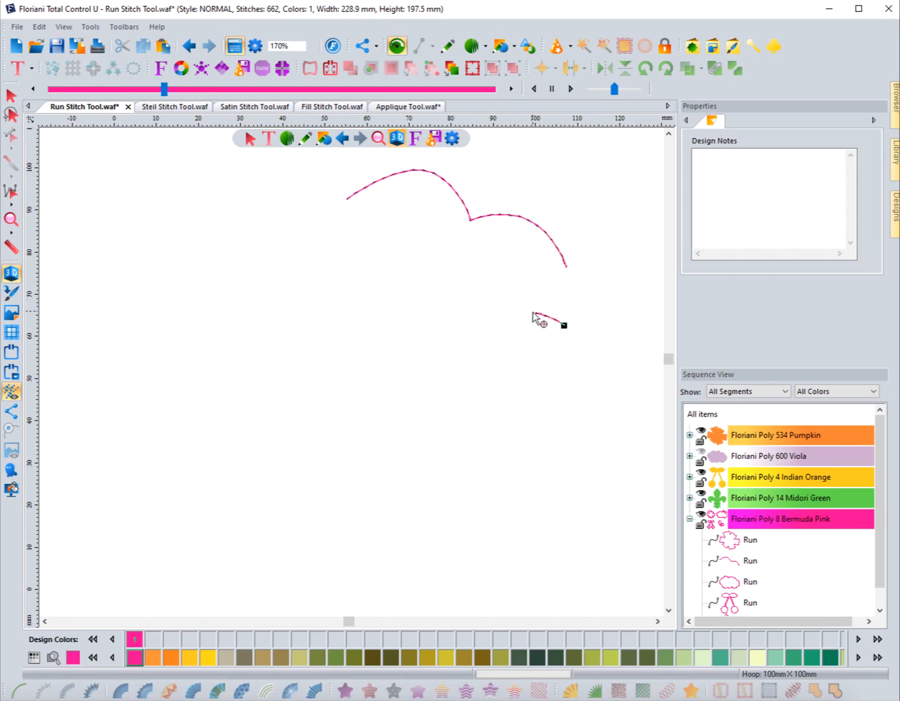
{"action": "left_click_drag", "start_coordinate": [164, 94], "coordinate": [255, 110]}
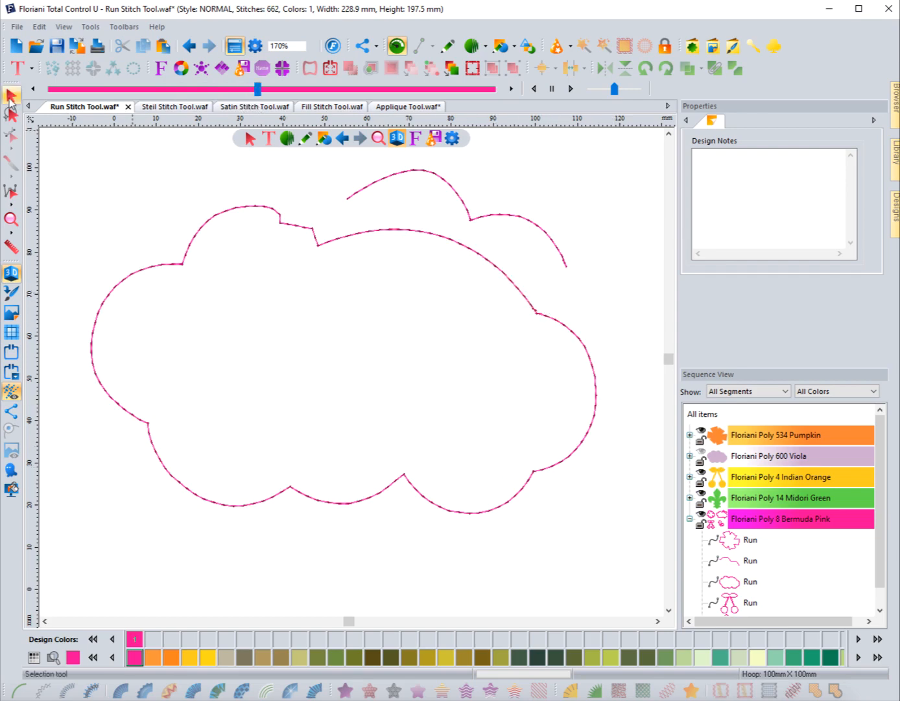
Step: Change the larger cloud outline's run type to Double run and apply it
{"action": "left_click", "coordinate": [10, 97]}
{"action": "left_click", "coordinate": [279, 220]}
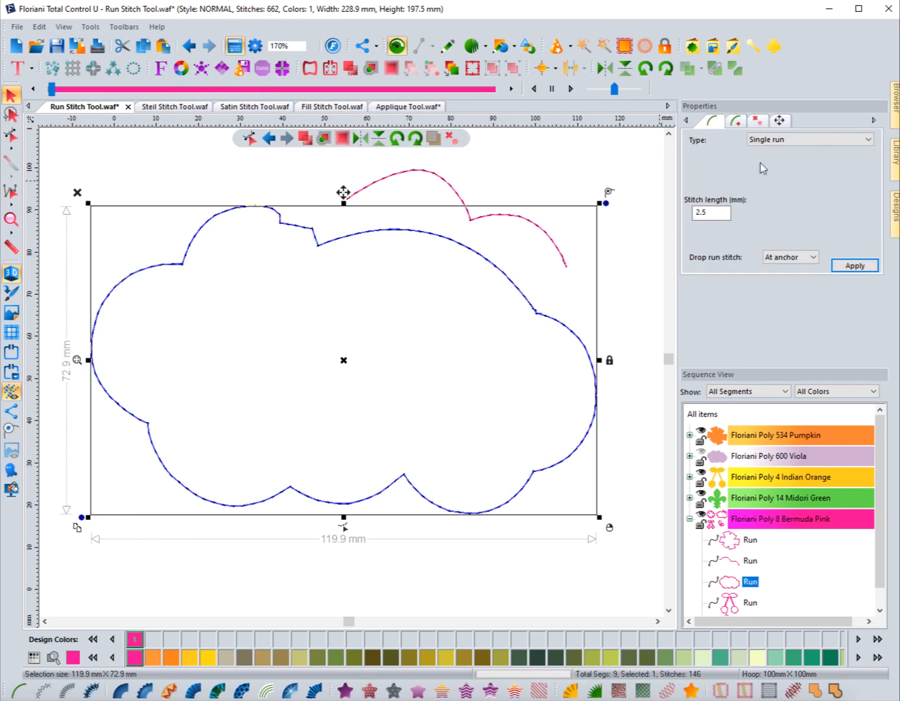
{"action": "left_click", "coordinate": [786, 141]}
{"action": "left_click", "coordinate": [781, 162]}
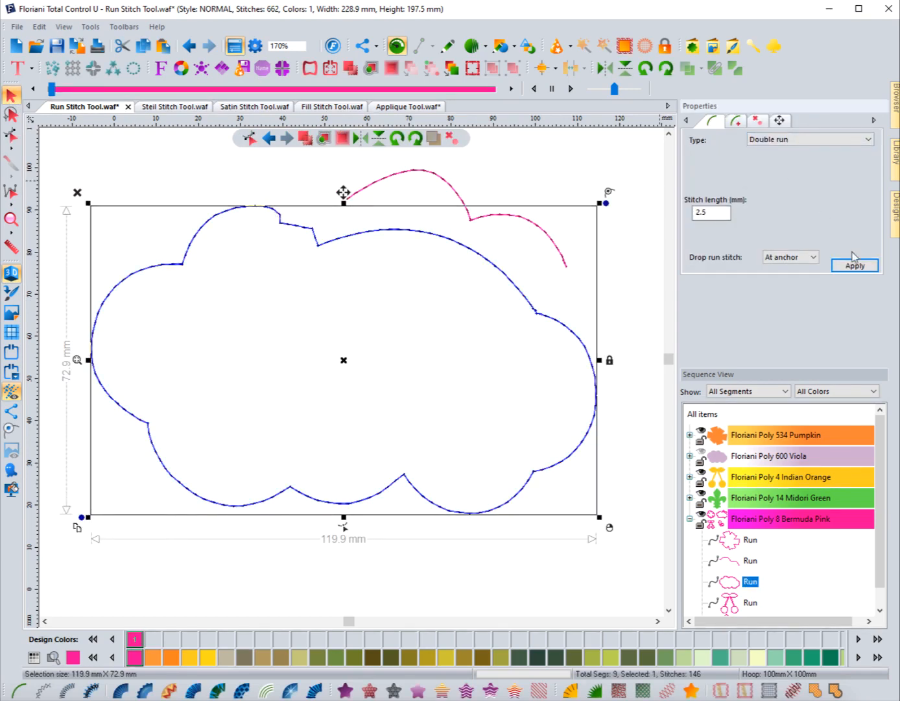
{"action": "left_click", "coordinate": [854, 263]}
Step: Run through the stitch simulation to examine how the double-run cloud outline is sewn
{"action": "left_click_drag", "start_coordinate": [60, 91], "coordinate": [133, 97]}
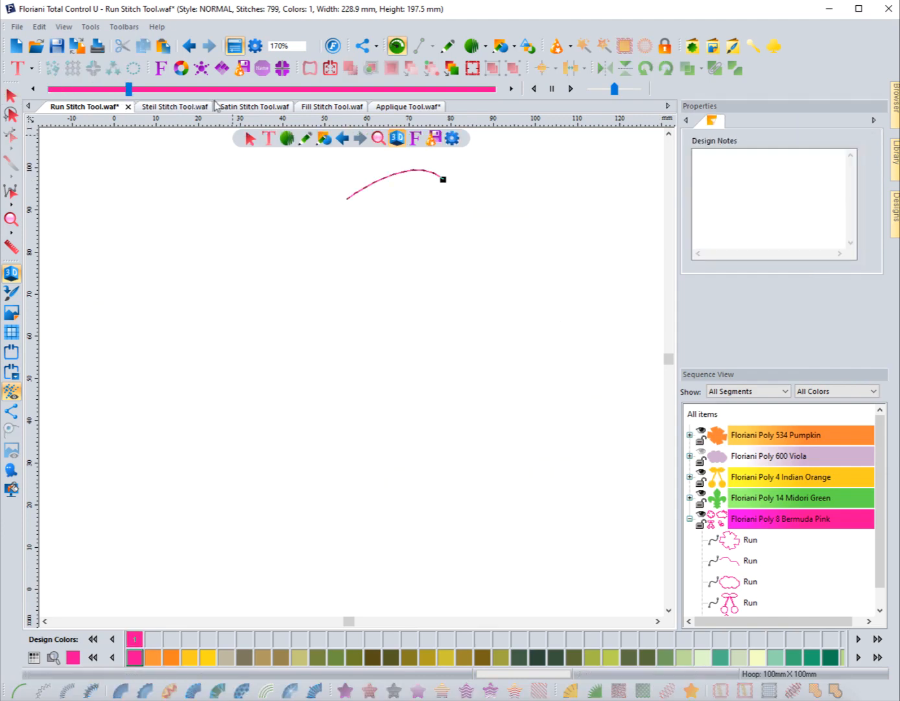
{"action": "left_click", "coordinate": [138, 89]}
{"action": "mouse_move", "coordinate": [201, 88]}
{"action": "left_mouse_down"}
{"action": "mouse_move", "coordinate": [107, 88]}
{"action": "mouse_move", "coordinate": [228, 96]}
{"action": "mouse_move", "coordinate": [304, 129]}
{"action": "left_mouse_up"}
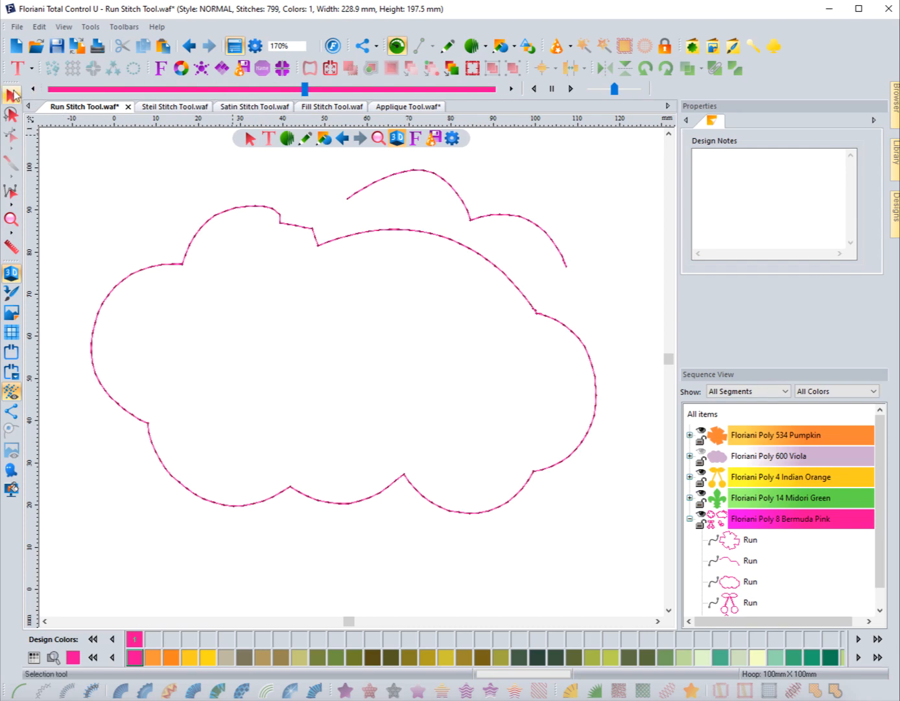
Step: Change the larger cloud outline's run type to Motif with pattern 201 and apply it
{"action": "left_click", "coordinate": [12, 95]}
{"action": "left_click", "coordinate": [359, 240]}
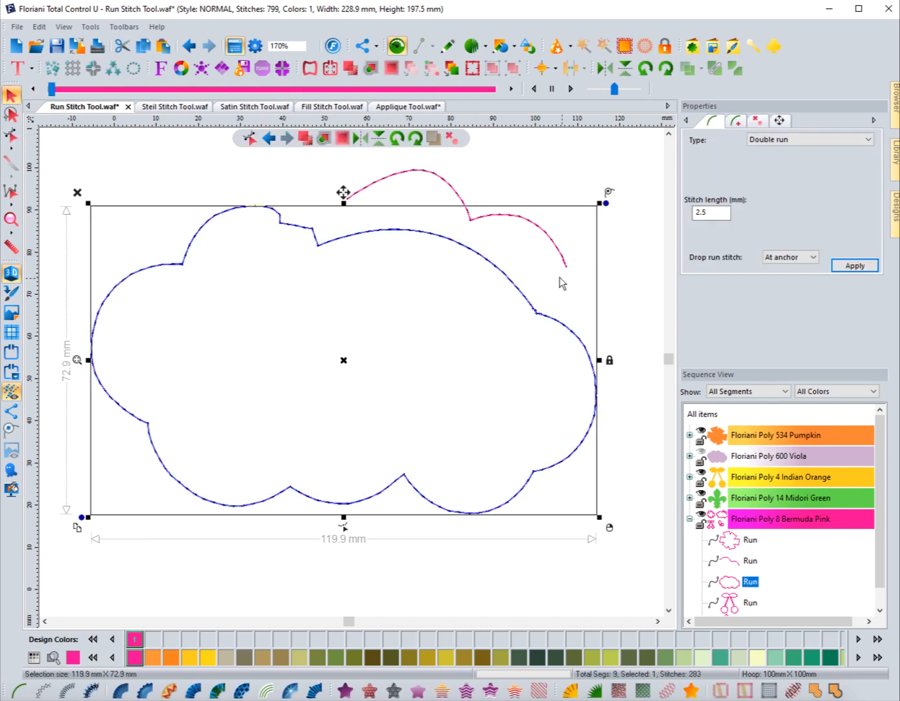
{"action": "left_click", "coordinate": [769, 140]}
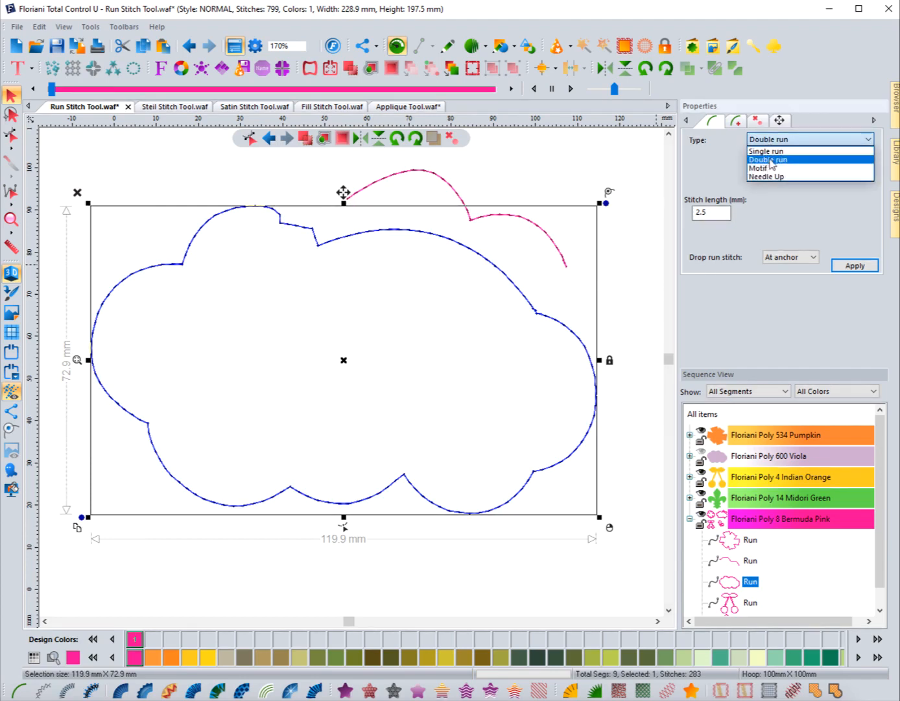
{"action": "left_click", "coordinate": [772, 168]}
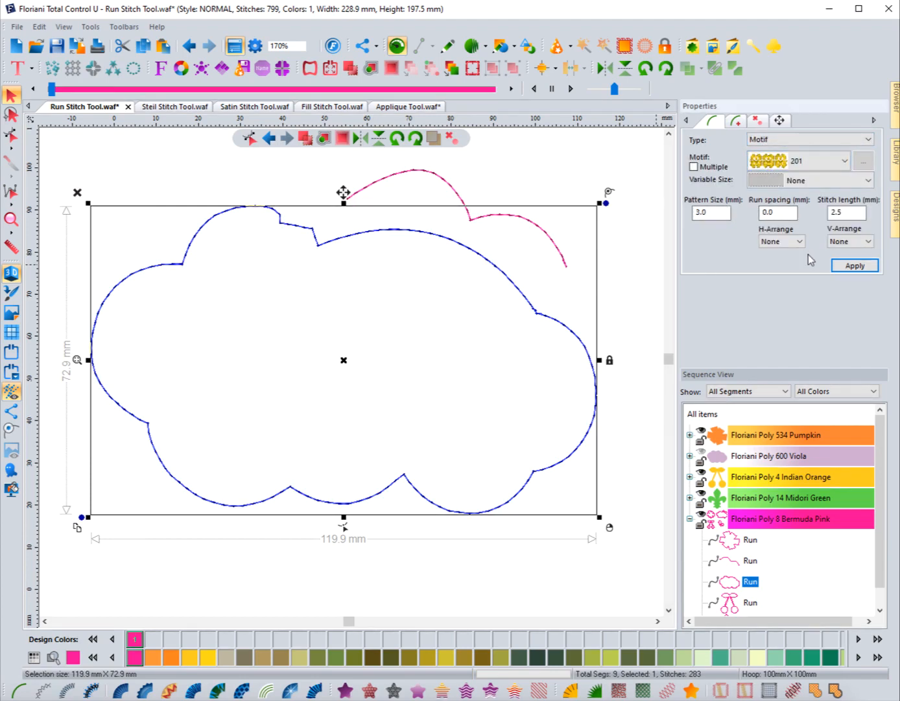
{"action": "left_click", "coordinate": [847, 270]}
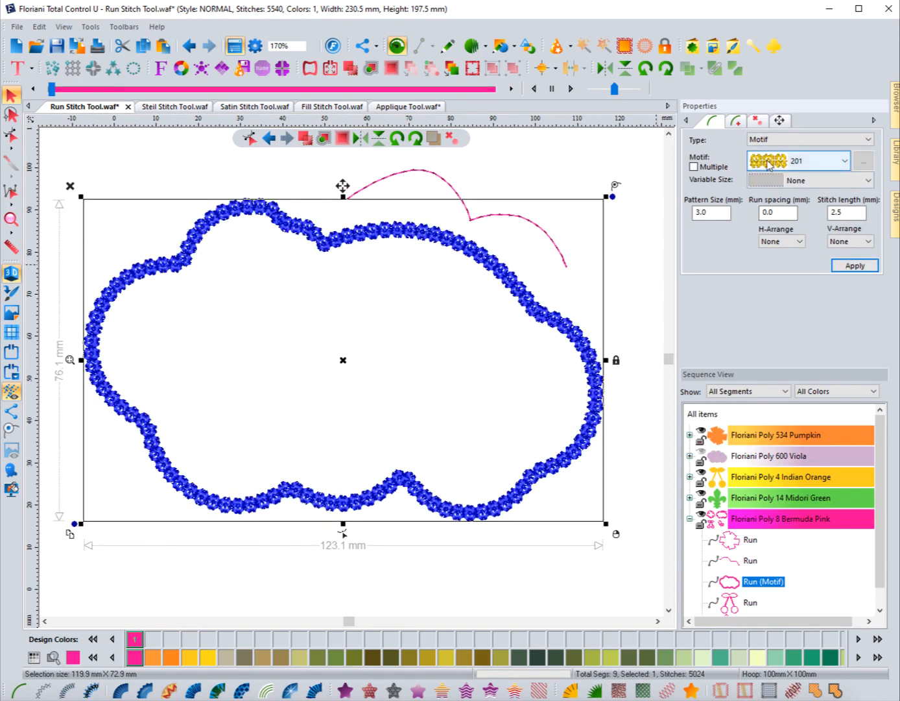
Step: Apply motif pattern 204 to the cloud outline, and replace it with motif pattern 207
{"action": "left_click", "coordinate": [845, 167]}
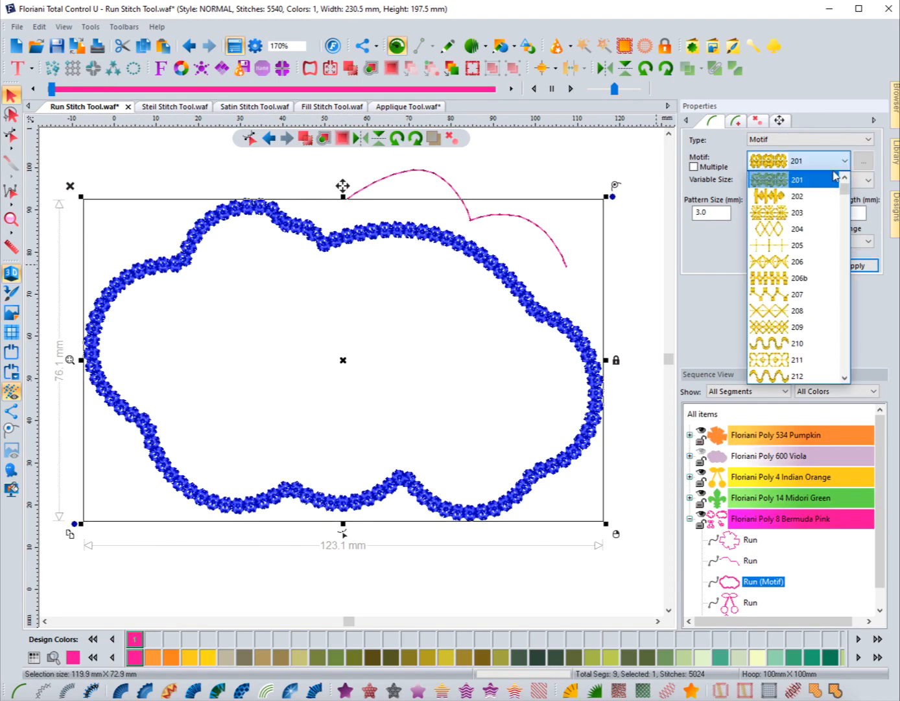
{"action": "left_click", "coordinate": [779, 230]}
{"action": "left_click", "coordinate": [844, 266]}
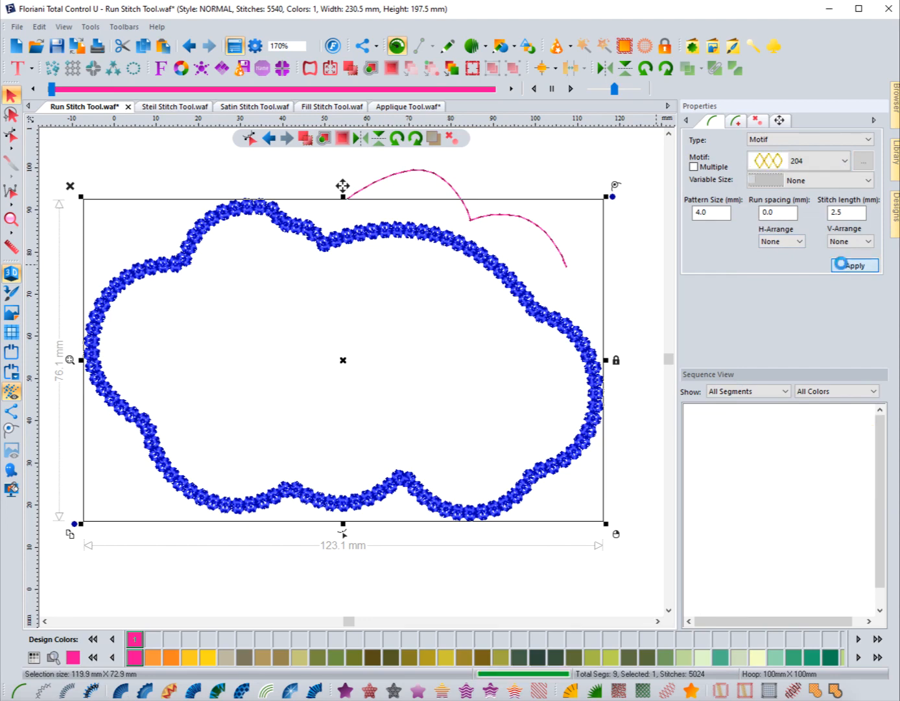
{"action": "left_click", "coordinate": [788, 161]}
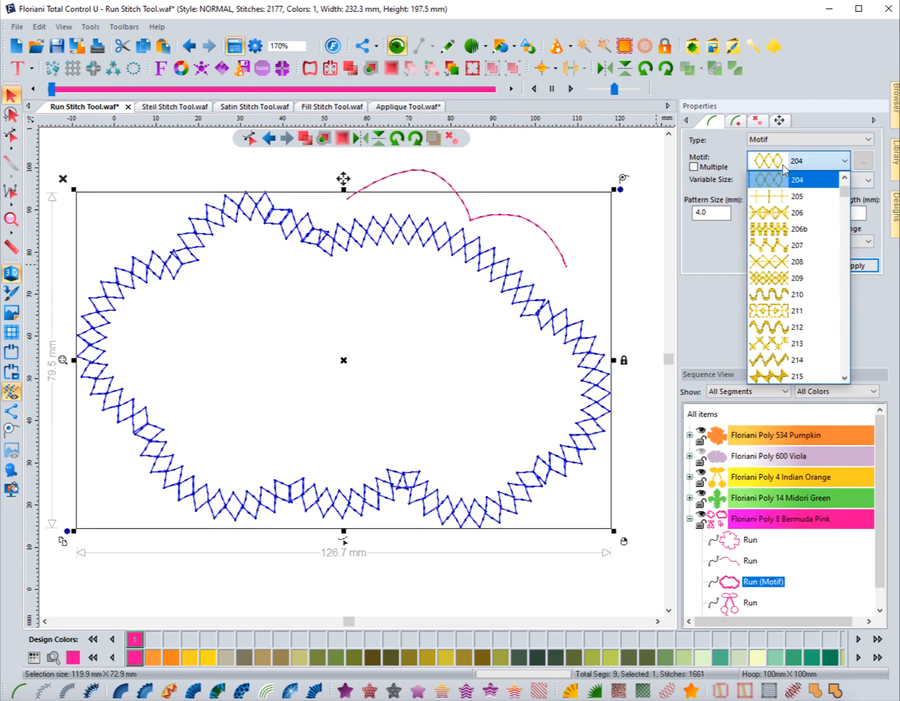
{"action": "left_click", "coordinate": [780, 245]}
{"action": "left_click", "coordinate": [839, 266]}
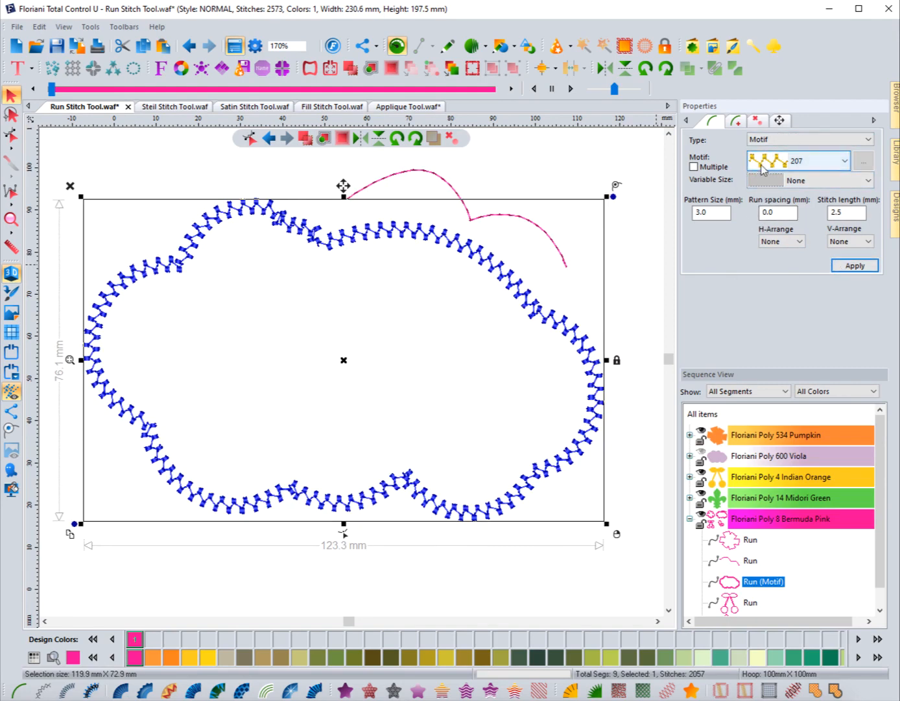
Step: Set the cloud outline's run type back to Single run, apply it and deselect the outline
{"action": "left_click", "coordinate": [785, 142]}
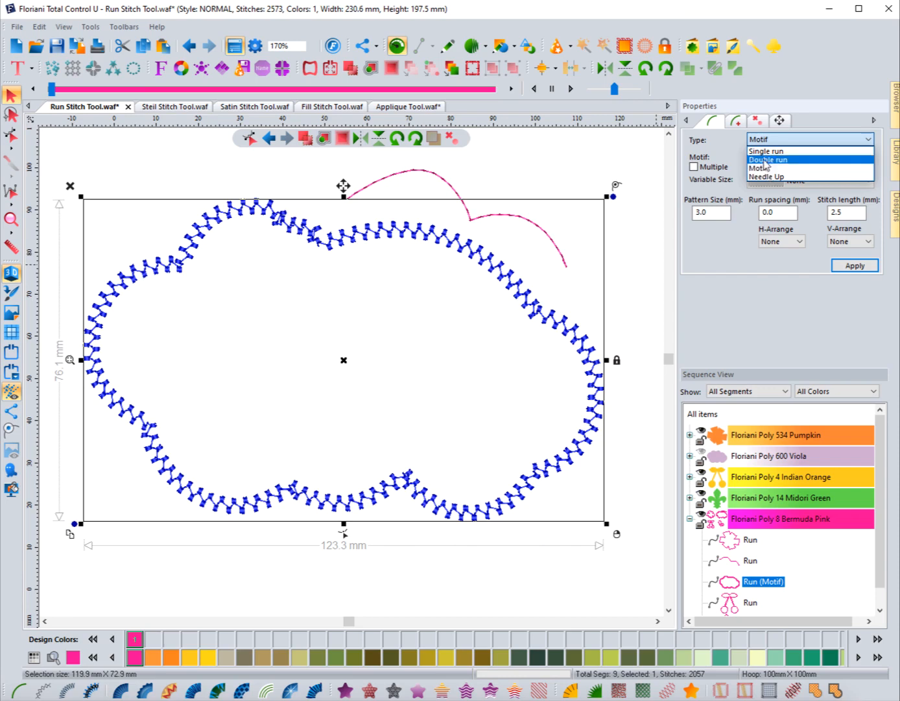
{"action": "left_click", "coordinate": [764, 155]}
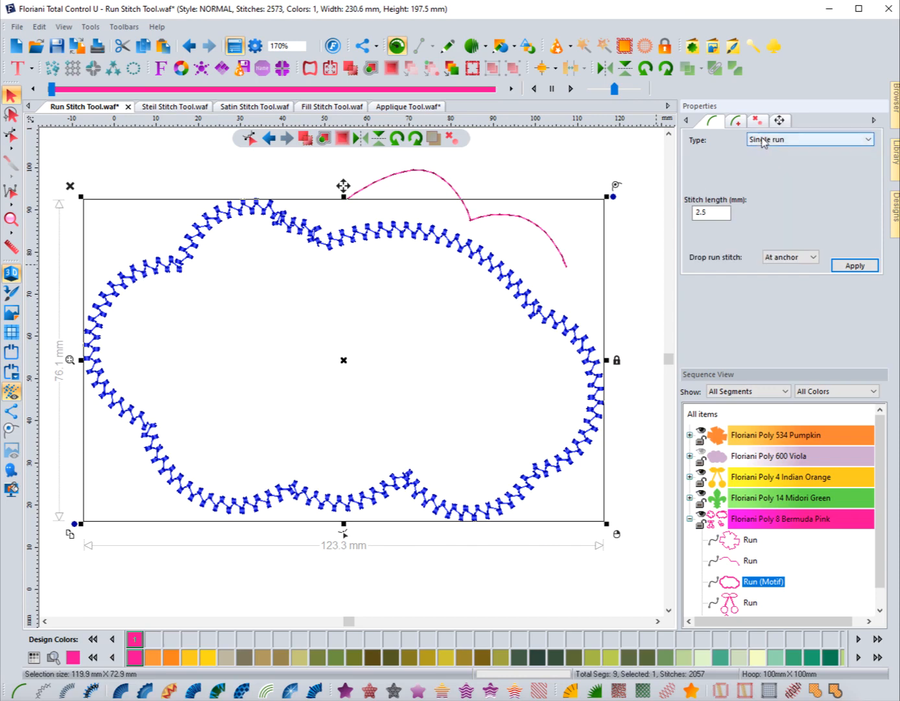
{"action": "left_click", "coordinate": [855, 264]}
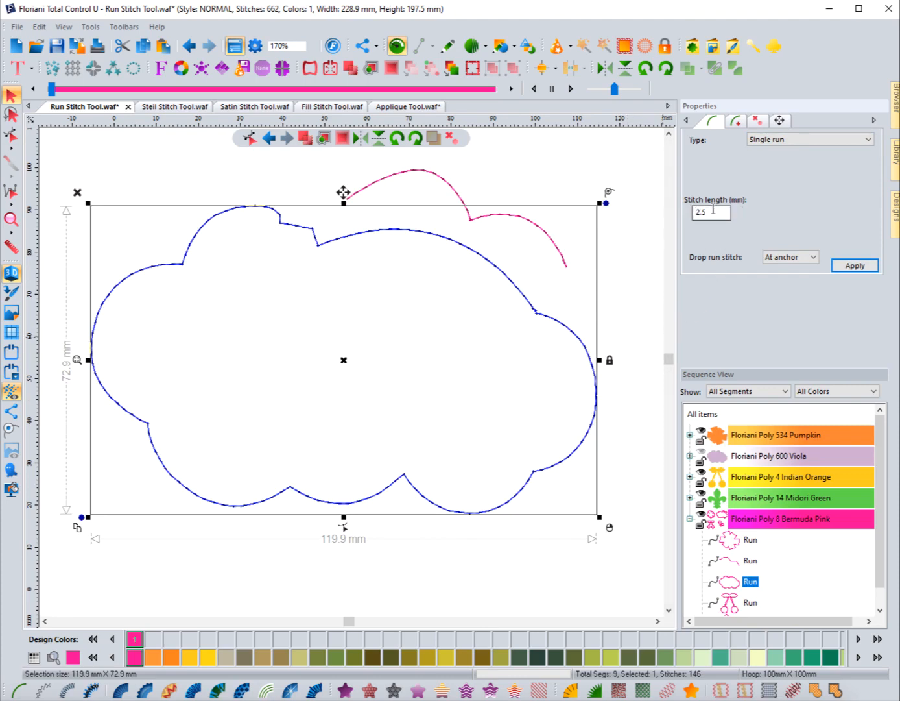
{"action": "left_click", "coordinate": [428, 291]}
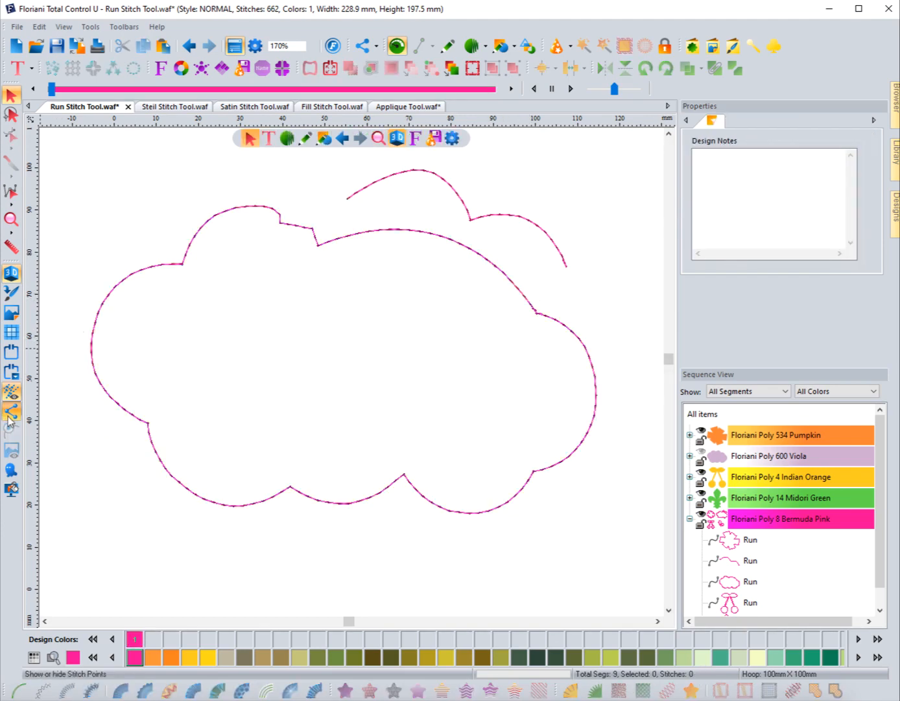
Step: Turn off the 3D stitch view and set the larger cloud outline's stitch length to 4 mm, applying the change
{"action": "left_click", "coordinate": [10, 274]}
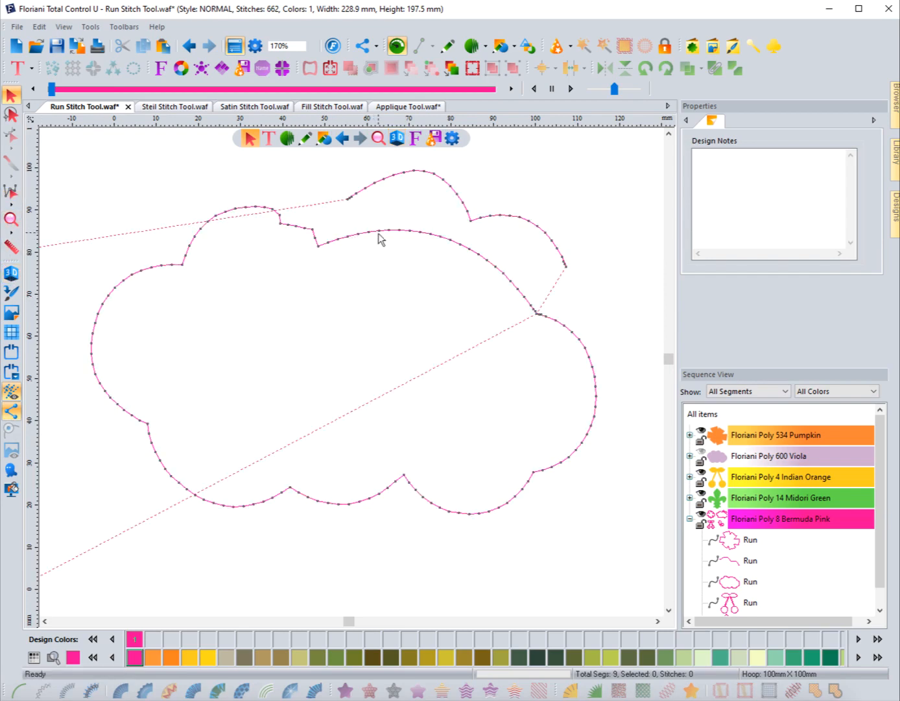
{"action": "left_click", "coordinate": [487, 262]}
{"action": "double_click", "coordinate": [719, 214]}
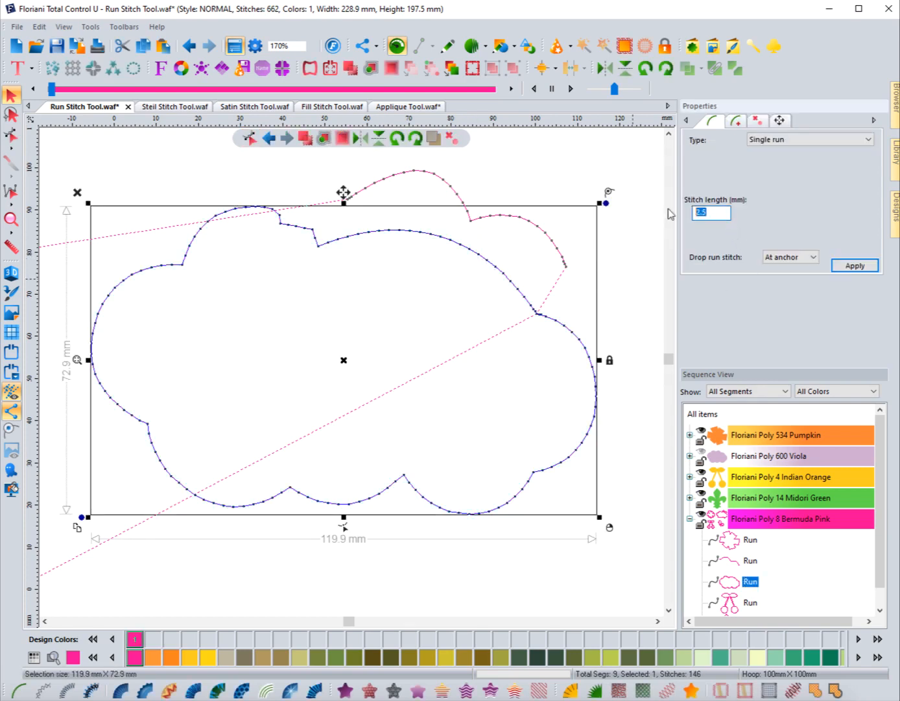
{"action": "type", "text": "4"}
{"action": "left_click", "coordinate": [854, 266]}
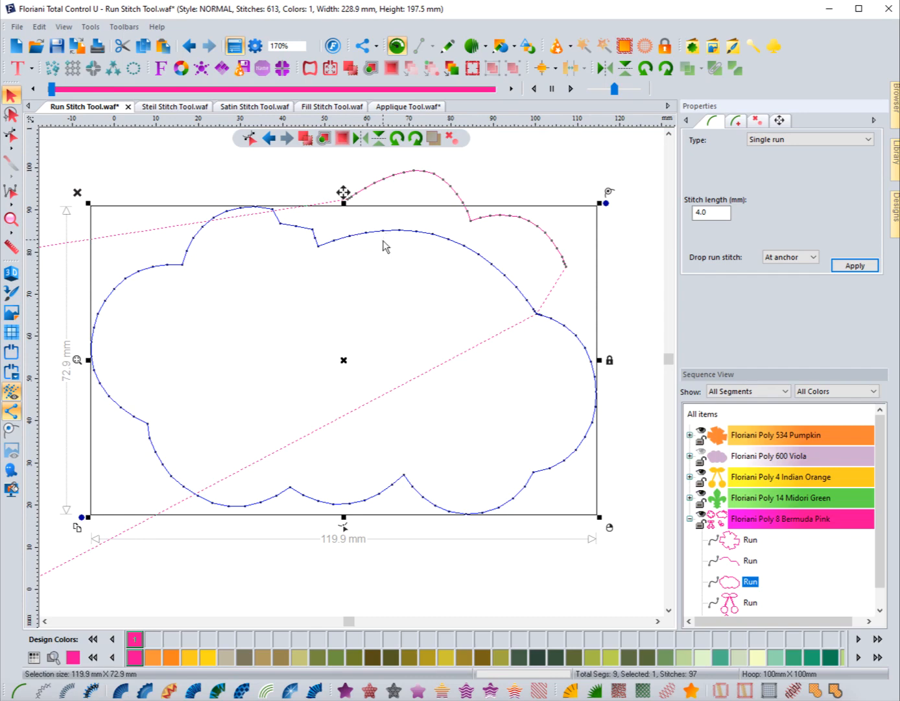
Step: Set the larger cloud outline's stitch length to 3 mm, apply it and deselect the outline
{"action": "double_click", "coordinate": [700, 212]}
{"action": "type", "text": "3"}
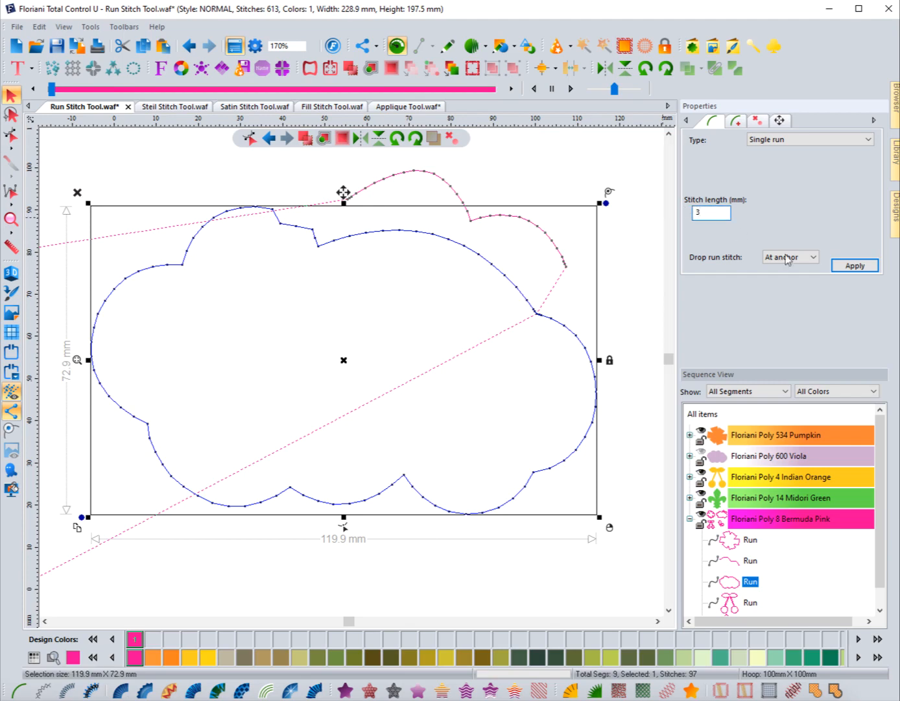
{"action": "left_click", "coordinate": [853, 264]}
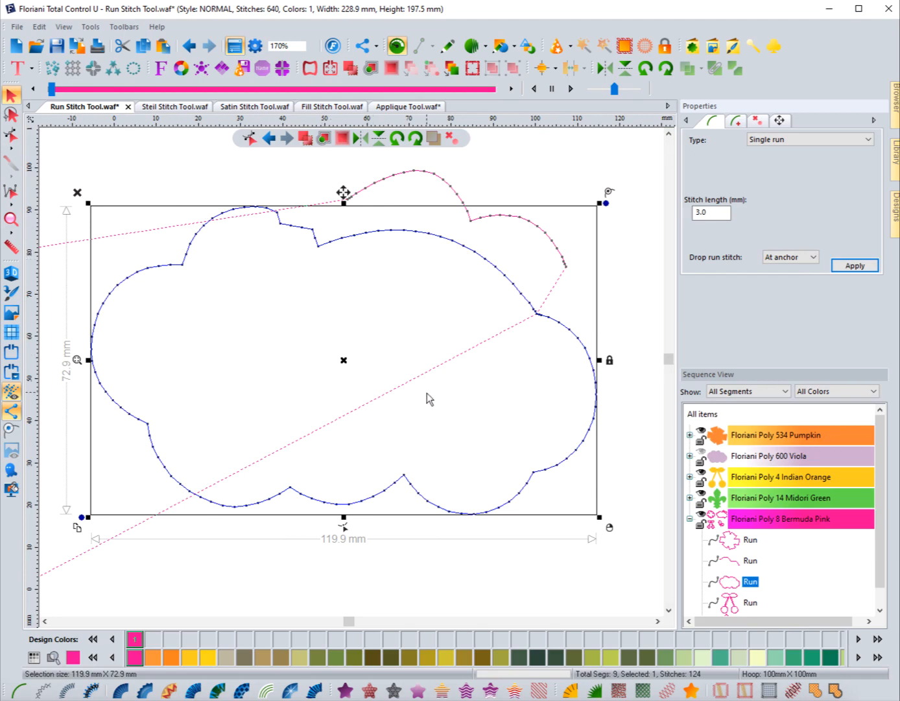
{"action": "left_click", "coordinate": [511, 196]}
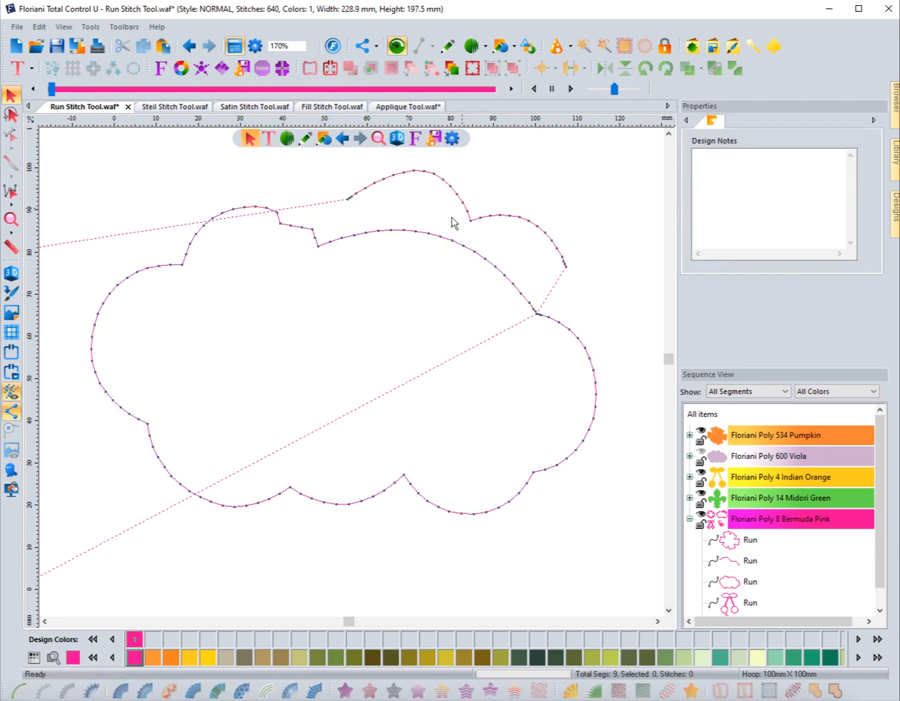
Step: Set the larger cloud outline's drop run stitch option to None and apply it
{"action": "left_click", "coordinate": [479, 253]}
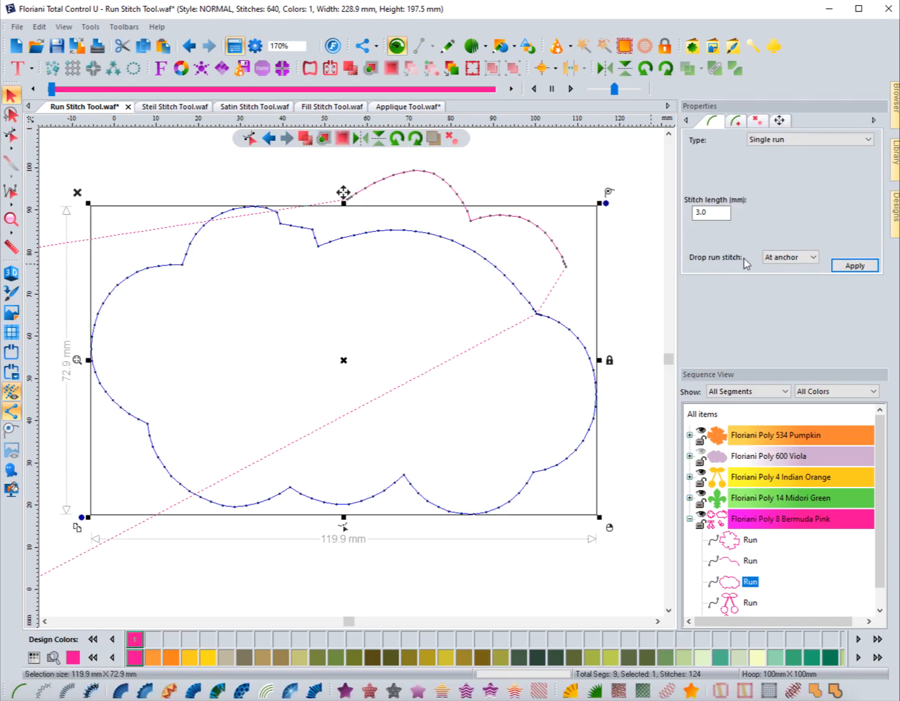
{"action": "left_click", "coordinate": [803, 260]}
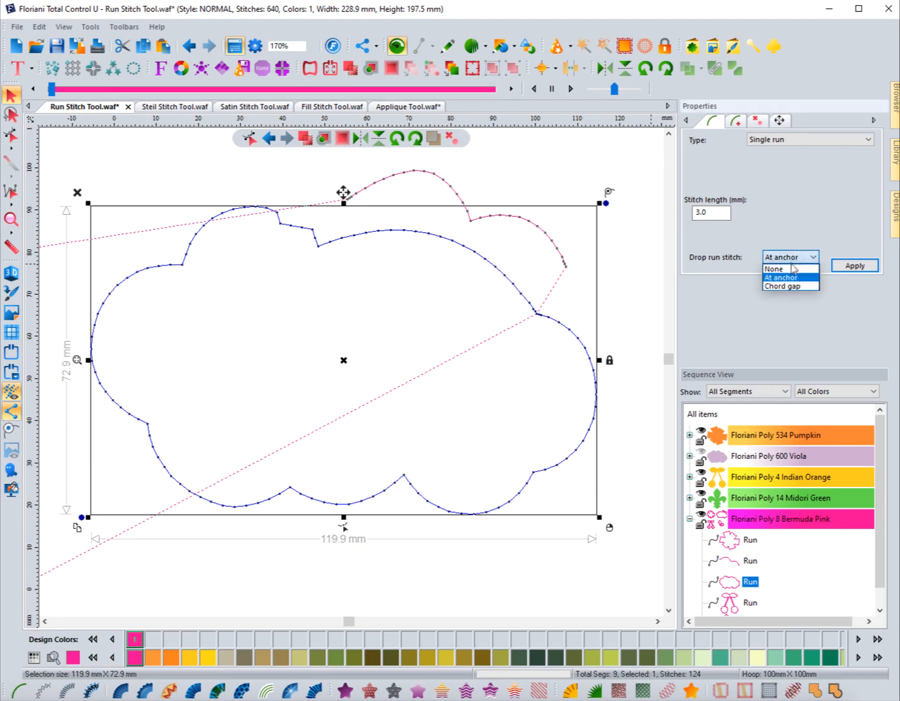
{"action": "left_click", "coordinate": [783, 270]}
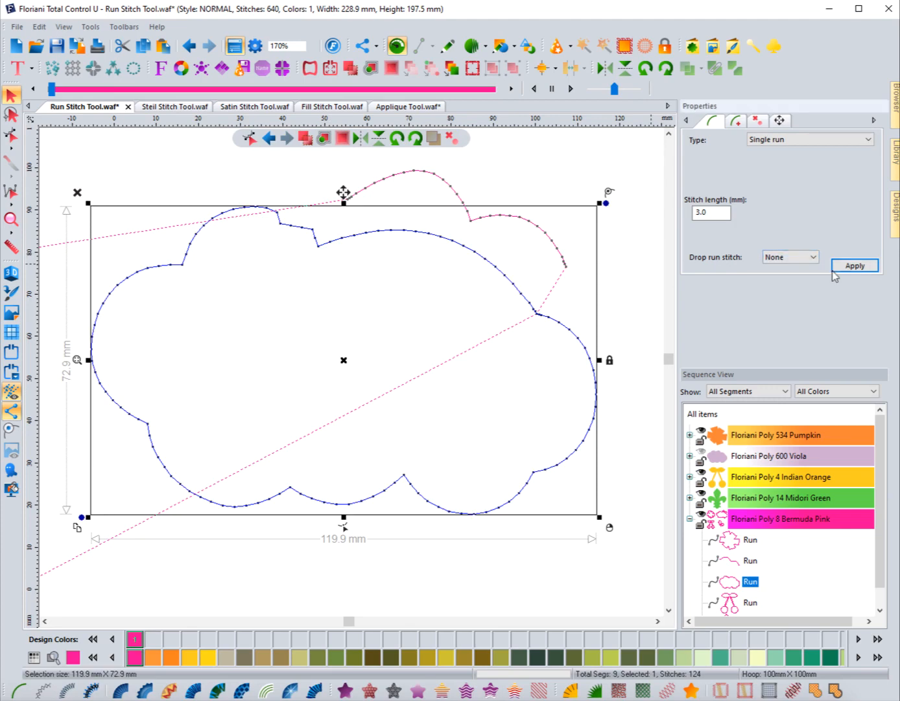
{"action": "left_click", "coordinate": [842, 269]}
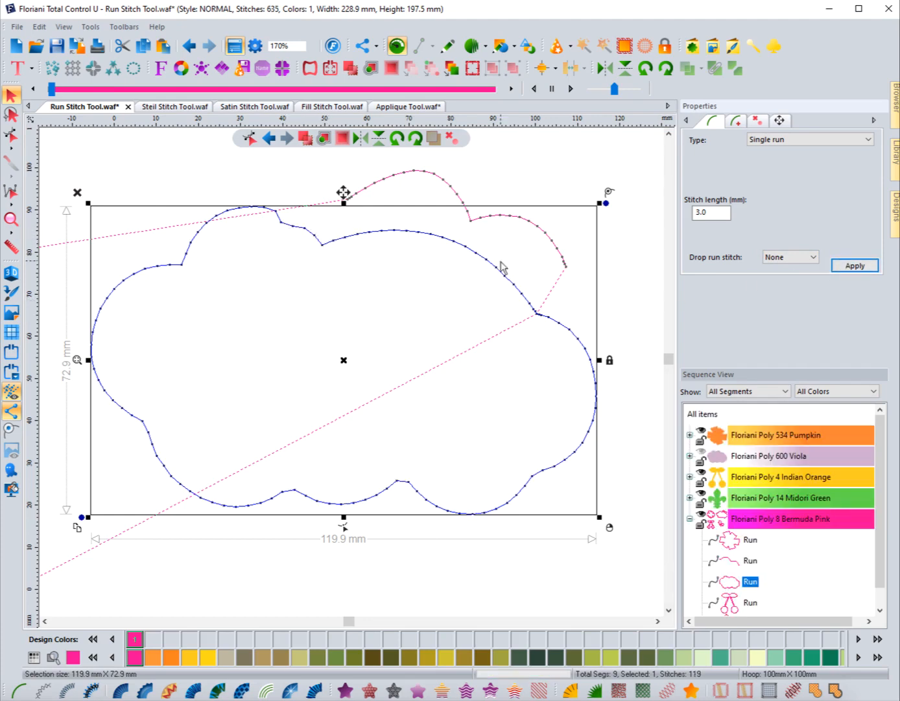
Step: Undo and redo the drop run stitch change to compare the cloud's corners, and undo it again
{"action": "left_click", "coordinate": [188, 46]}
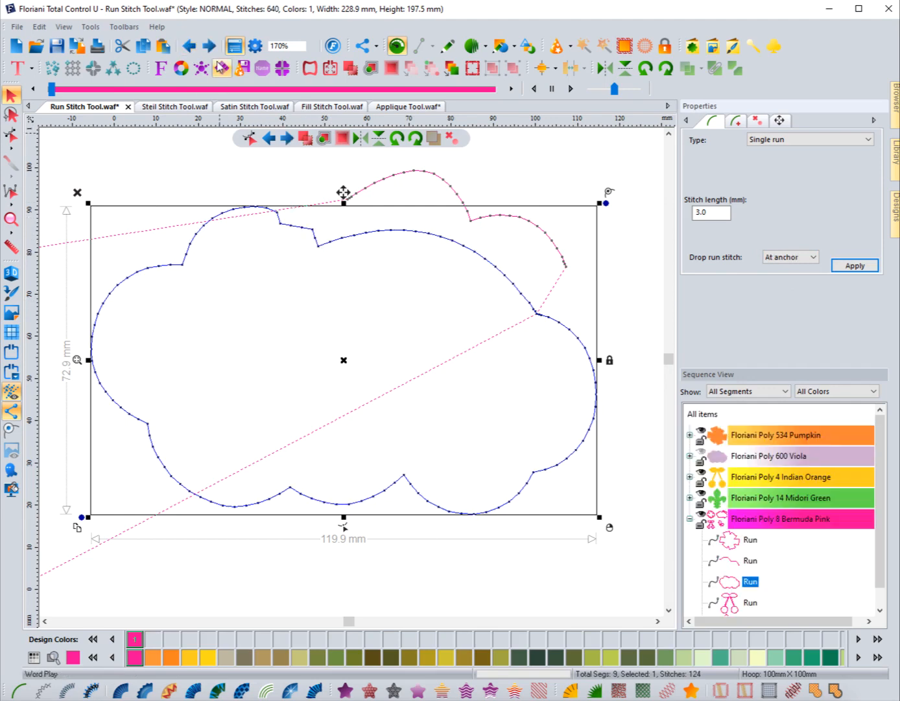
{"action": "left_click", "coordinate": [210, 47]}
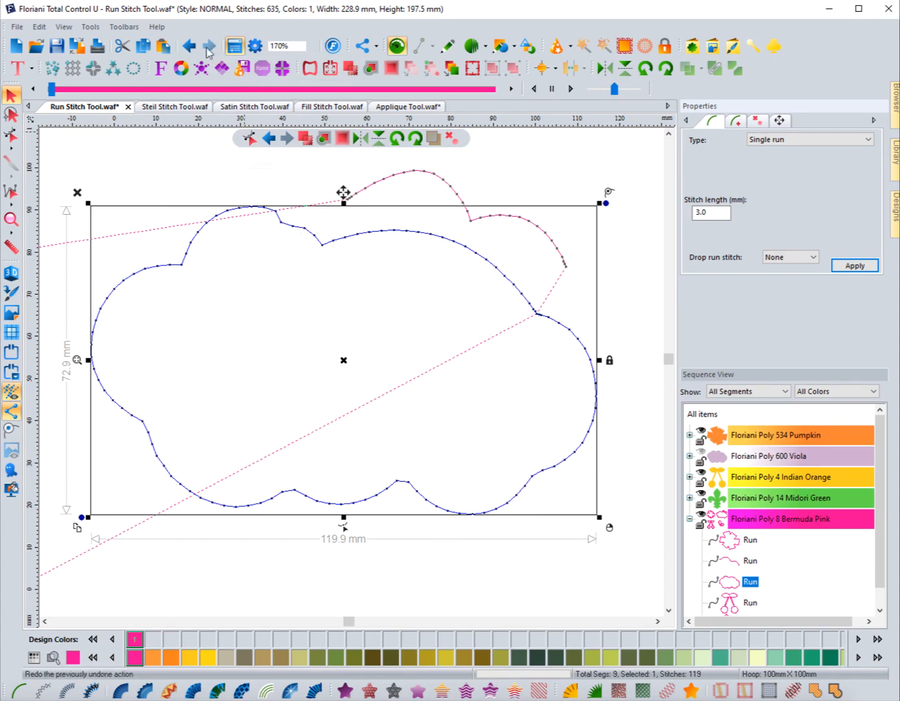
{"action": "key", "text": "ctrl+z"}
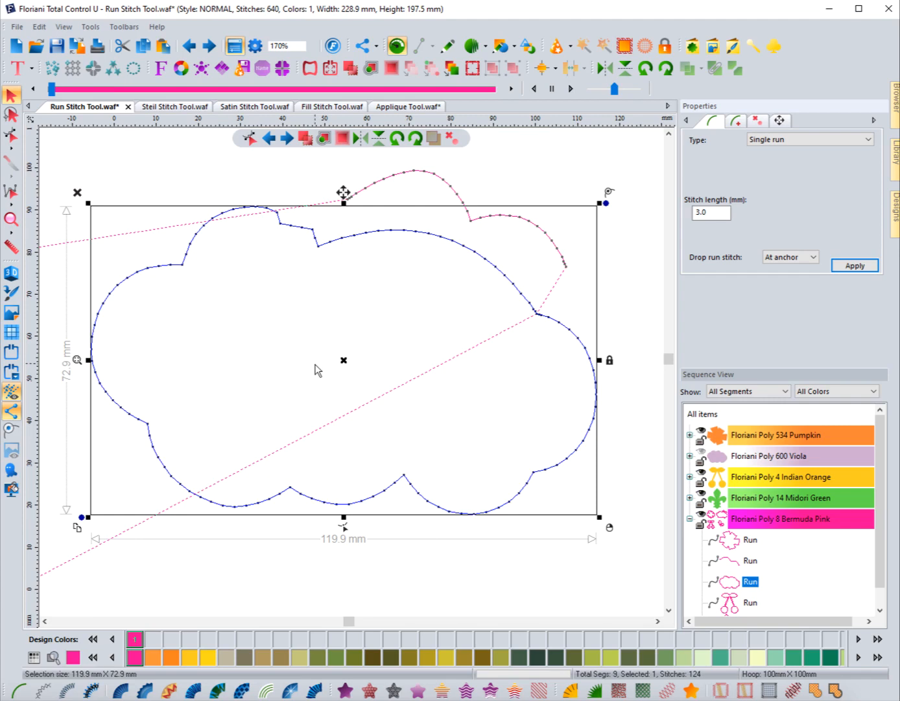
Step: Apply the Chord gap drop run stitch option to the cloud outline, and replace it with None
{"action": "left_click", "coordinate": [791, 260]}
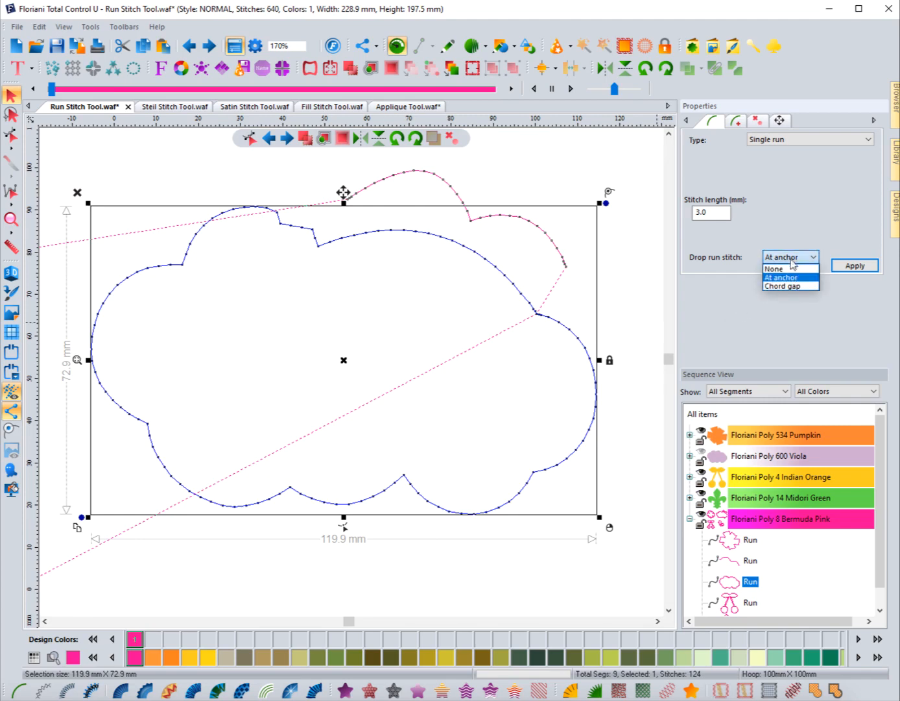
{"action": "left_click", "coordinate": [789, 287]}
{"action": "left_click", "coordinate": [851, 267]}
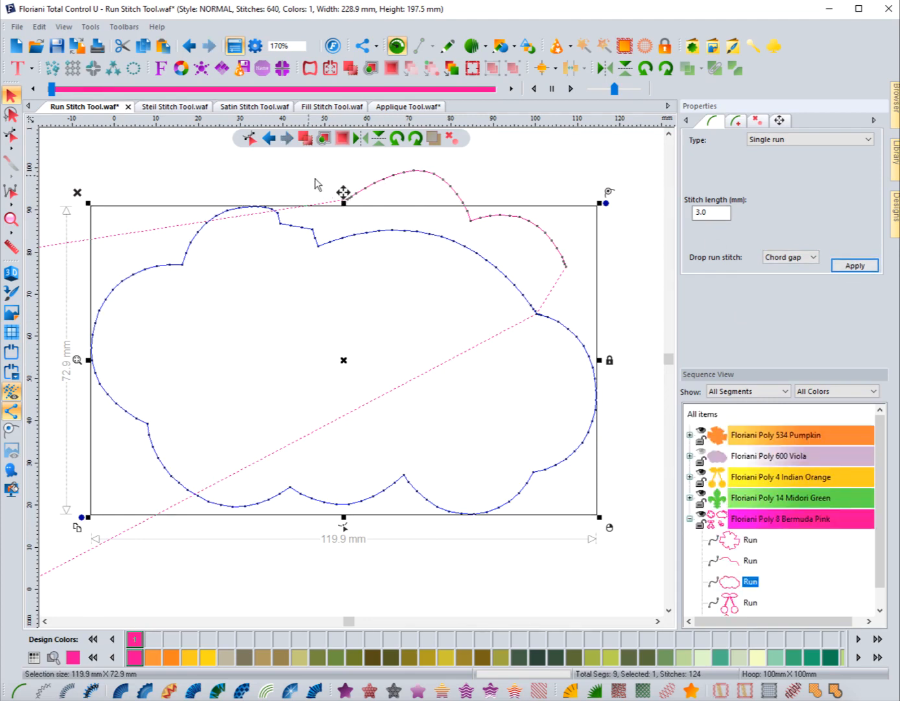
{"action": "left_click", "coordinate": [806, 258]}
{"action": "left_click", "coordinate": [787, 267]}
{"action": "left_click", "coordinate": [842, 266]}
Step: Switch the cloud outline's drop run stitch to Chord gap and apply it, and return it to At anchor
{"action": "left_click", "coordinate": [788, 258]}
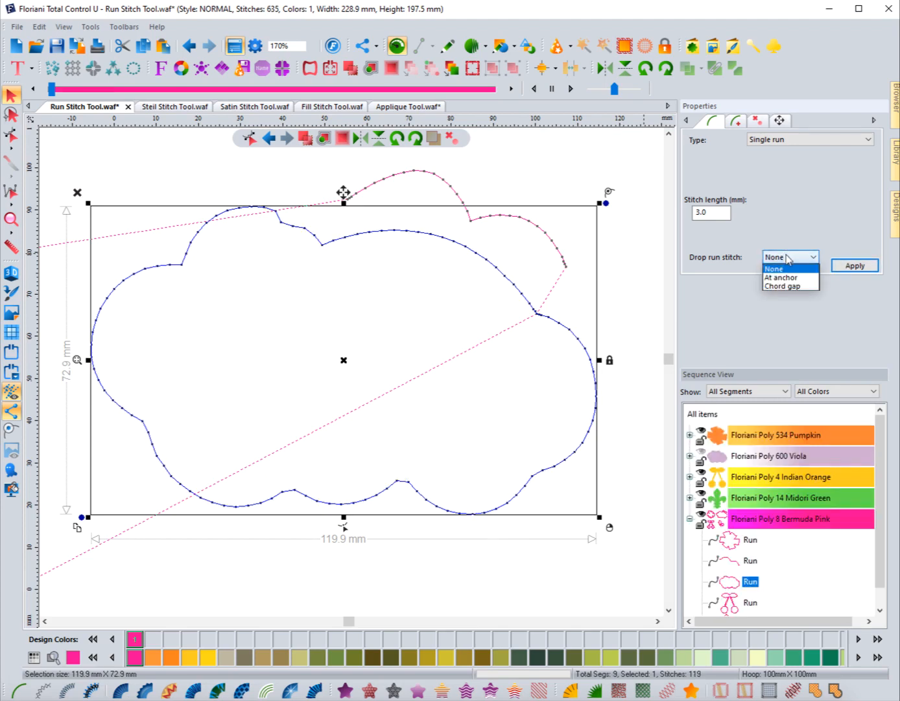
{"action": "left_click", "coordinate": [783, 287]}
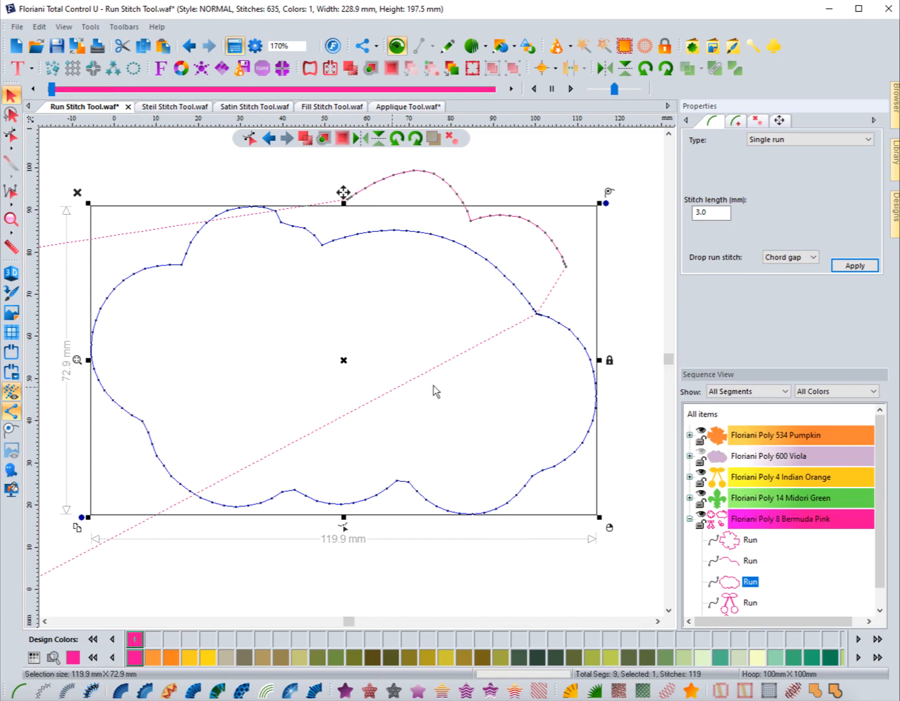
{"action": "left_click", "coordinate": [855, 266]}
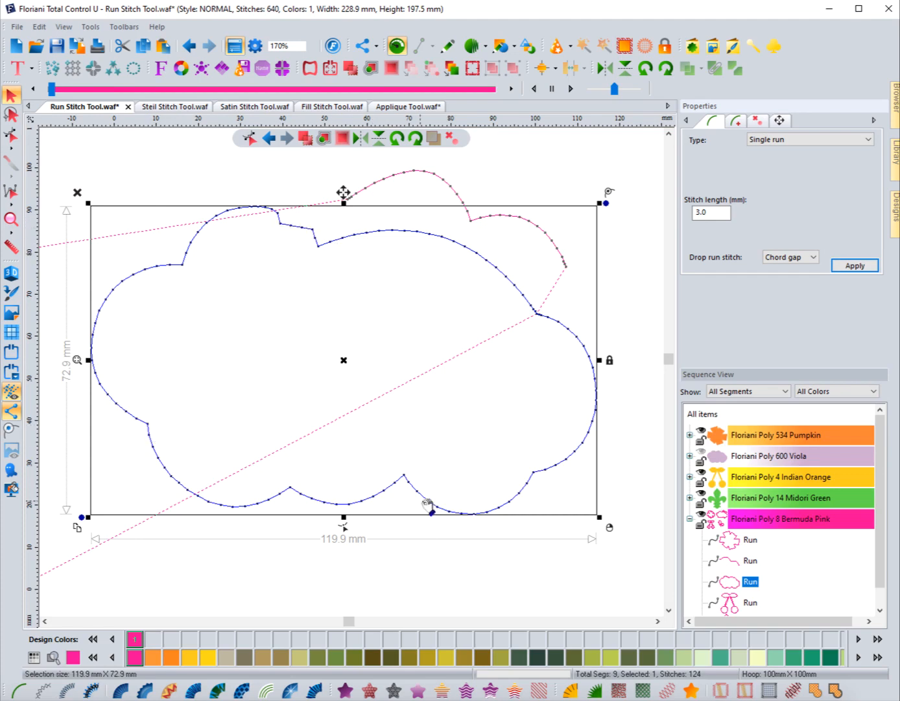
{"action": "left_click", "coordinate": [800, 258]}
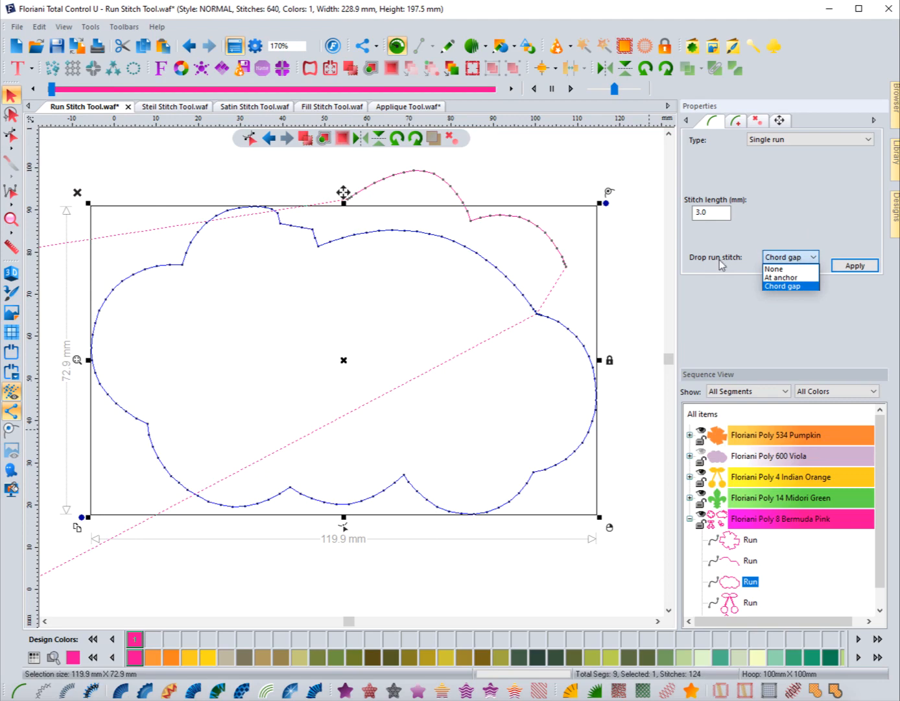
{"action": "left_click", "coordinate": [781, 278]}
{"action": "left_click", "coordinate": [841, 265]}
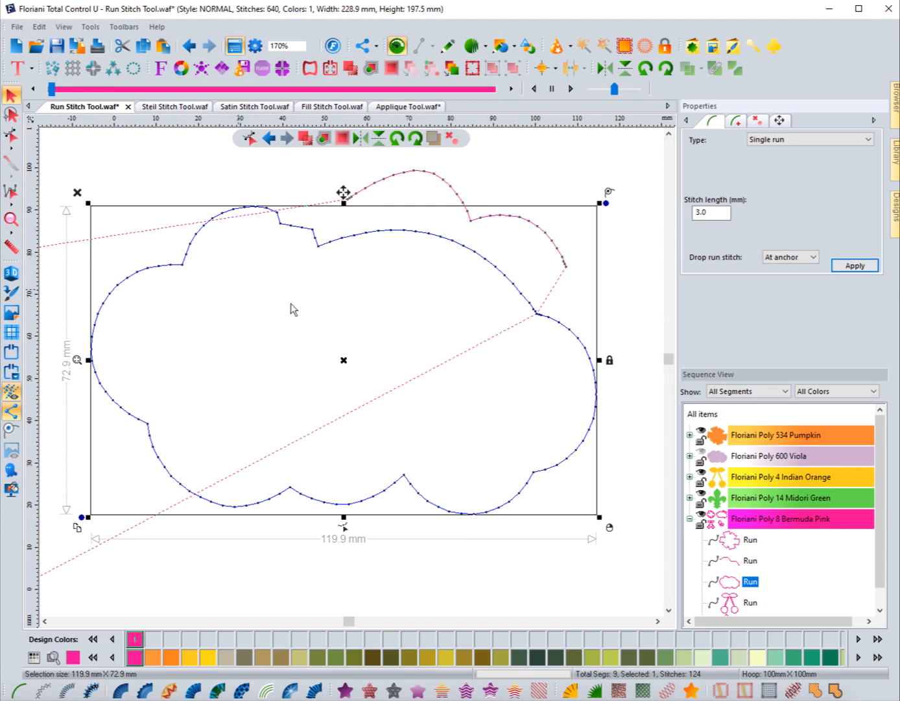
Step: Show the cloud outline's anchor points, apply the None drop run stitch option to compare the corners, and leave outline editing
{"action": "left_click", "coordinate": [345, 528]}
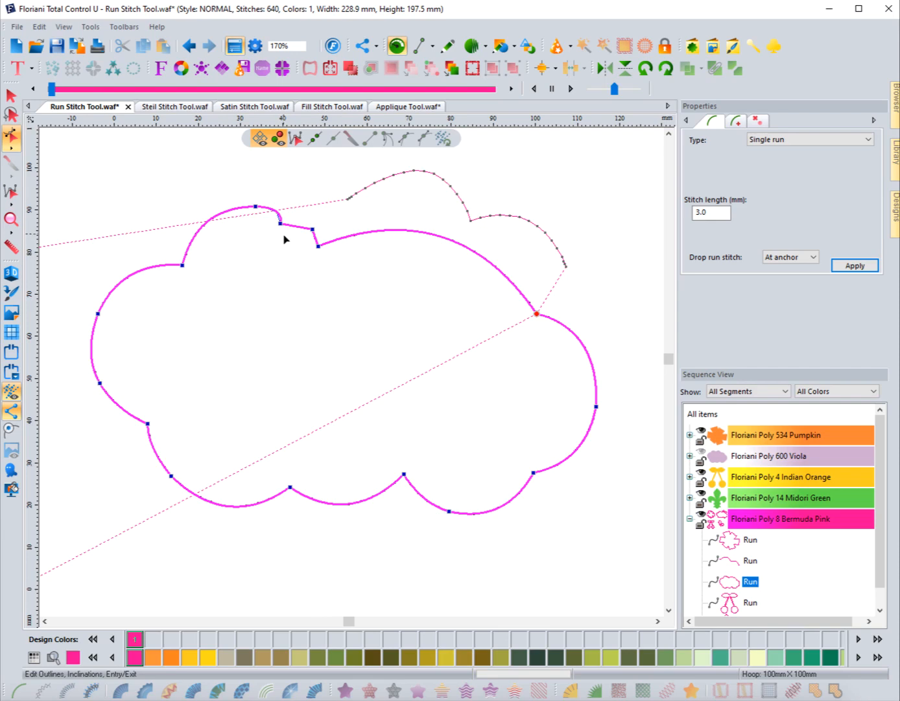
{"action": "left_click", "coordinate": [785, 256]}
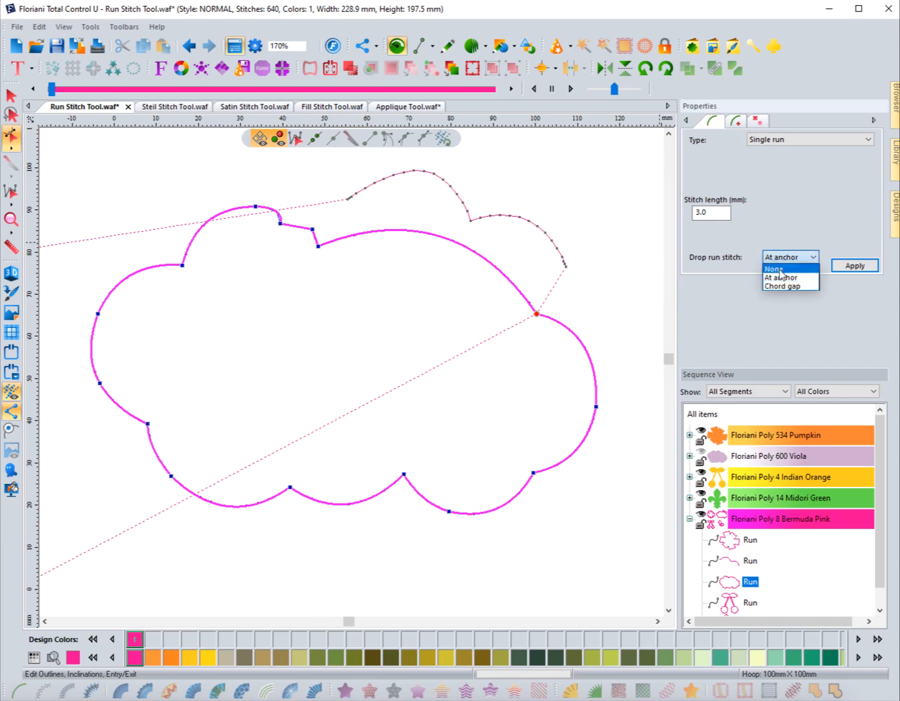
{"action": "left_click", "coordinate": [781, 270]}
{"action": "left_click", "coordinate": [843, 267]}
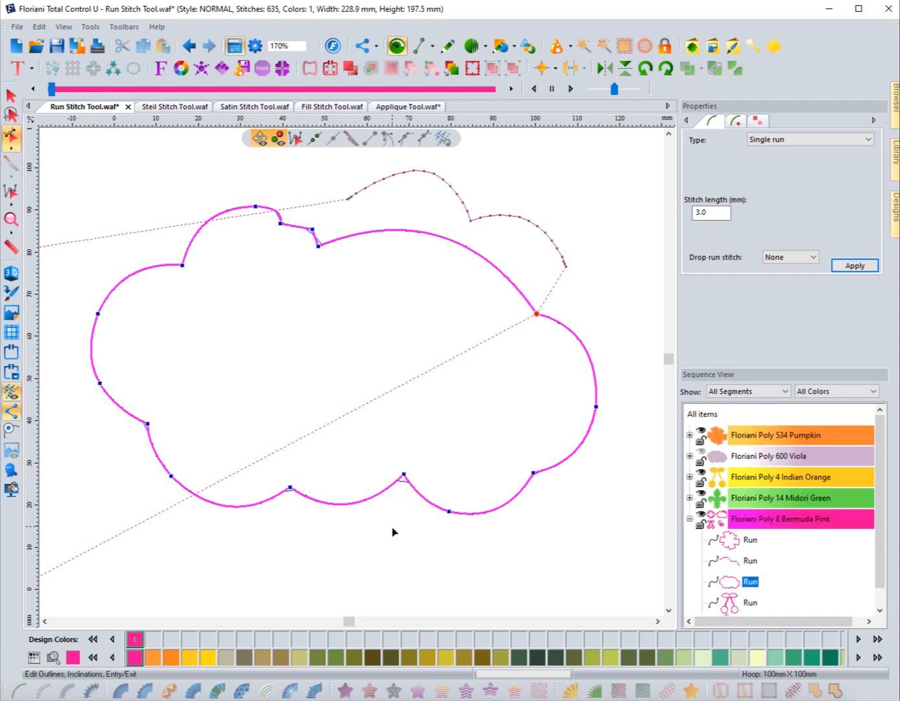
{"action": "key", "text": "Escape"}
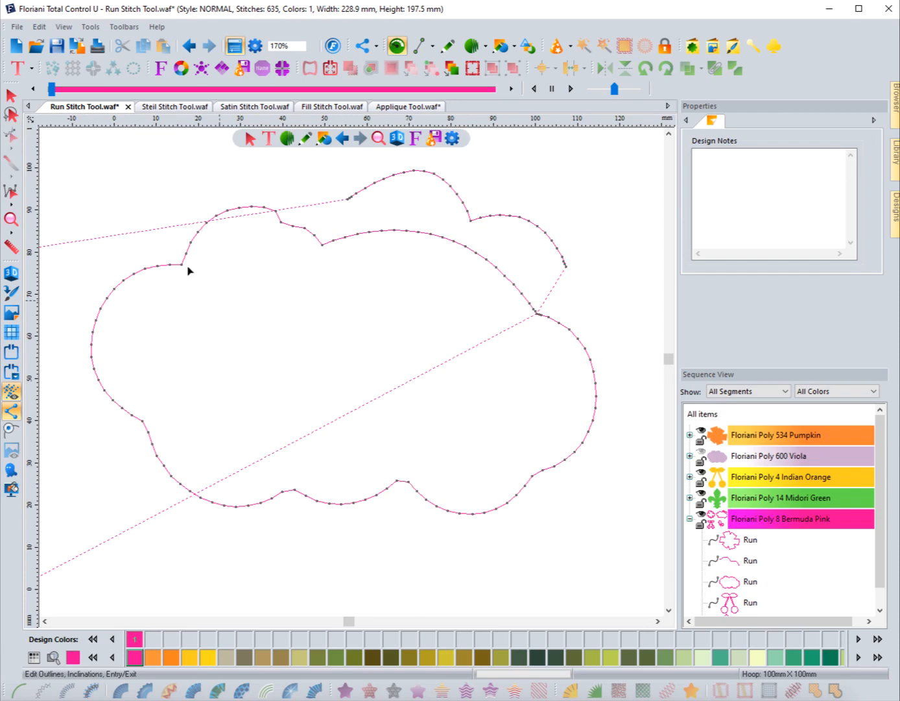
Step: Reselect the larger cloud outline, set its drop run stitch to At anchor and apply it
{"action": "left_click", "coordinate": [11, 96]}
{"action": "left_click", "coordinate": [325, 246]}
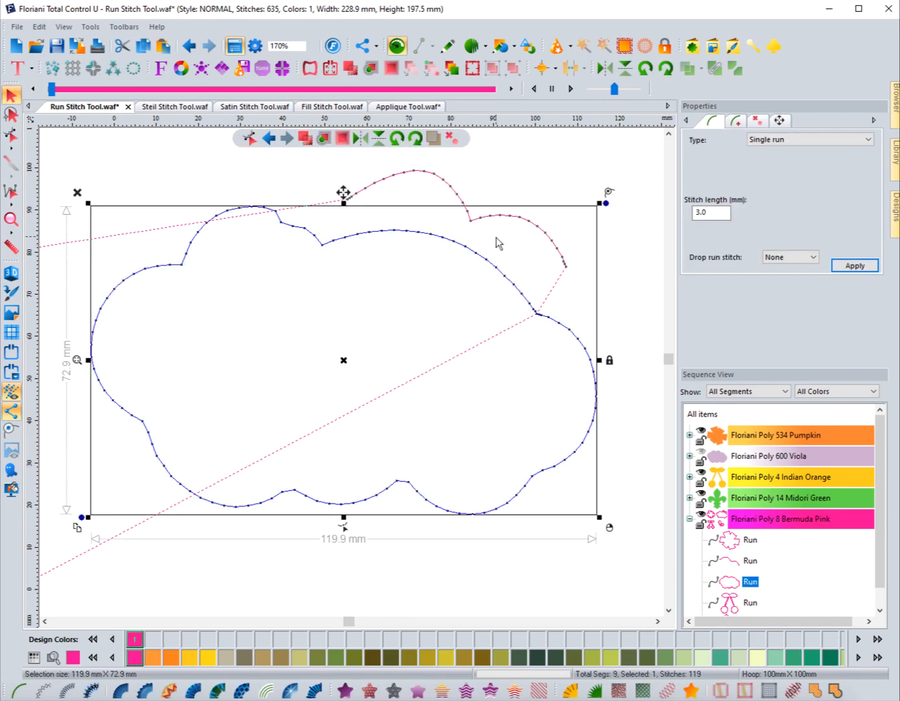
{"action": "left_click", "coordinate": [790, 257]}
{"action": "left_click", "coordinate": [782, 277]}
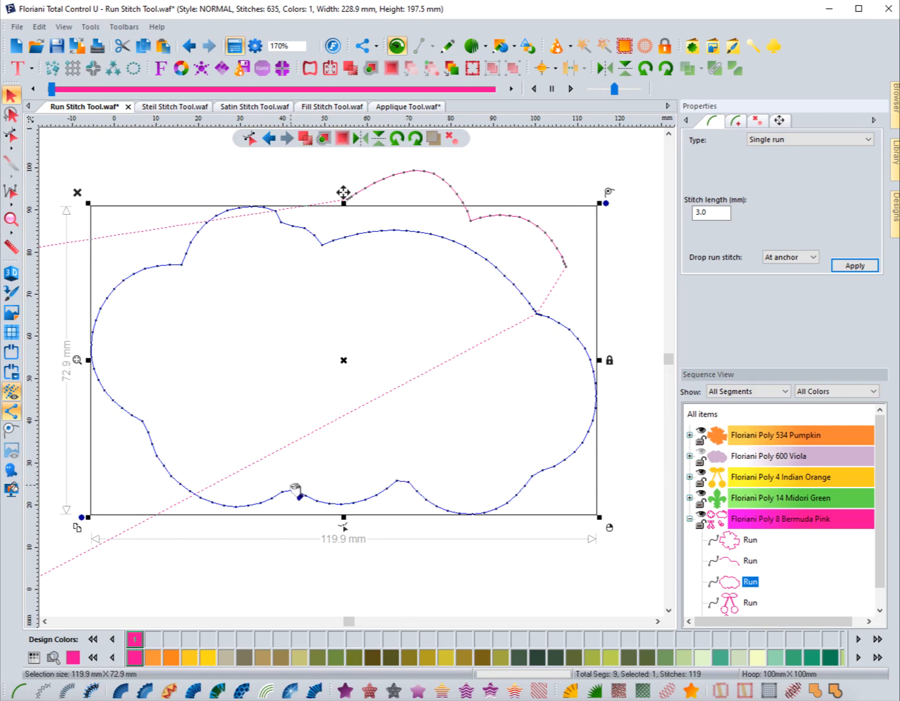
{"action": "left_click", "coordinate": [854, 266]}
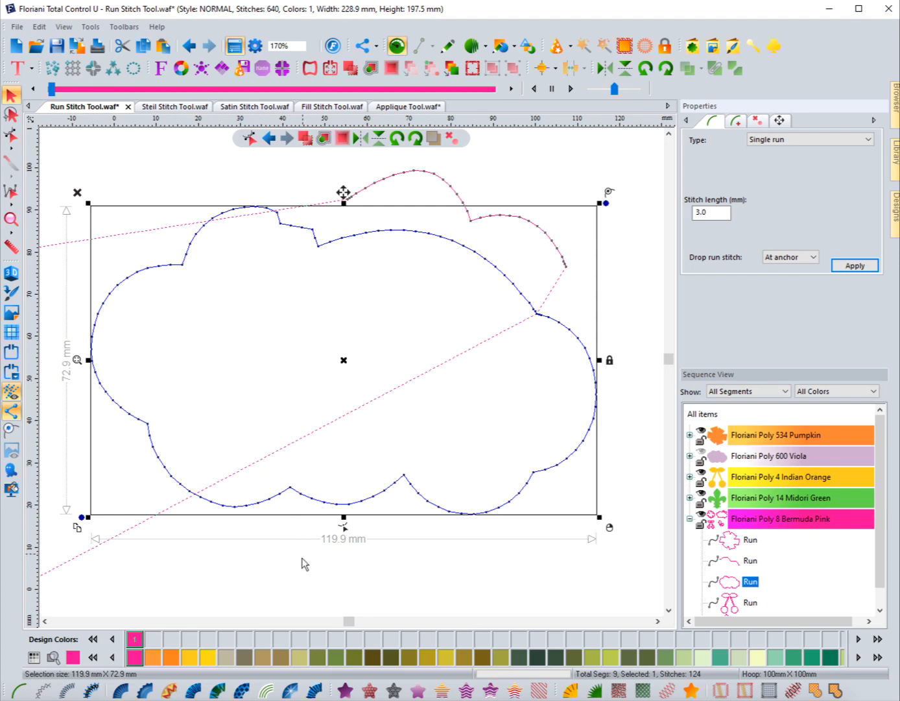
{"action": "left_click", "coordinate": [520, 186]}
{"action": "left_click", "coordinate": [373, 233]}
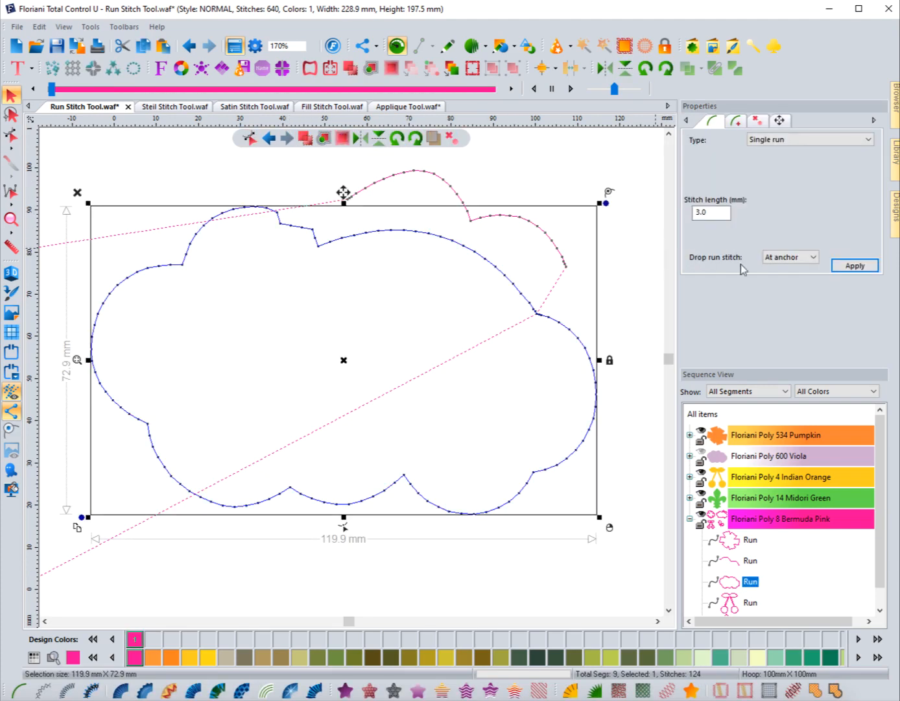
{"action": "left_click", "coordinate": [784, 262]}
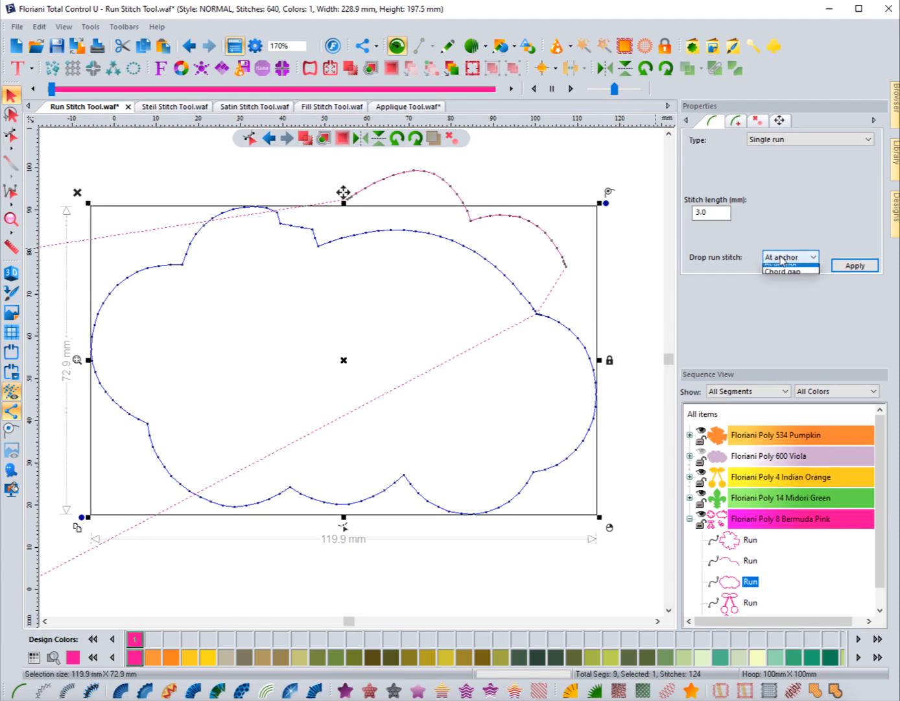
{"action": "left_click", "coordinate": [779, 230]}
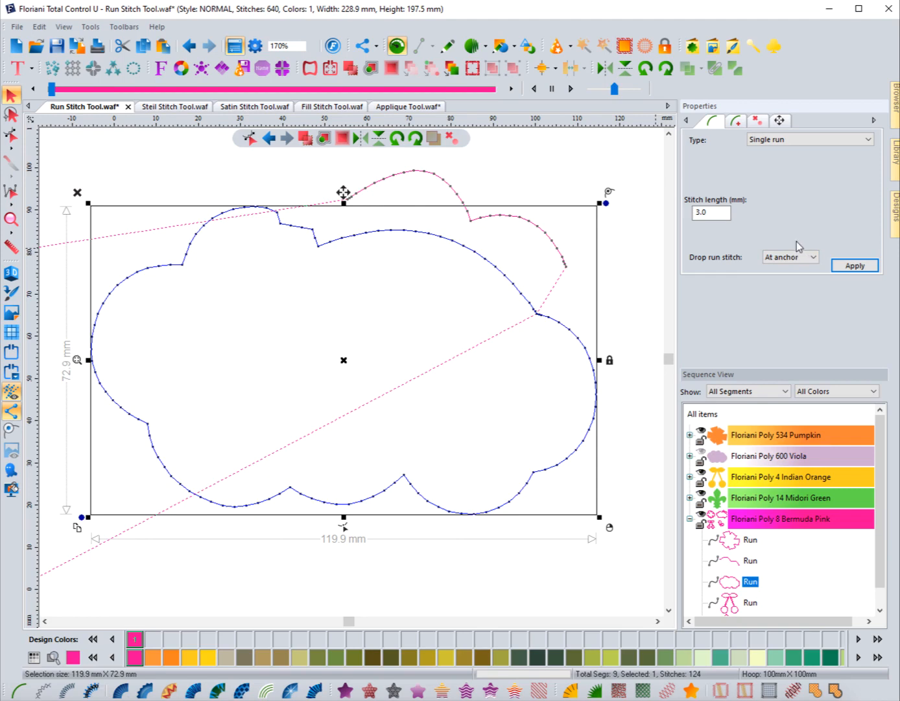
Step: Apply the Chord gap drop run stitch option to the cloud outline, inspect it deselected, and undo the change
{"action": "left_click", "coordinate": [801, 258]}
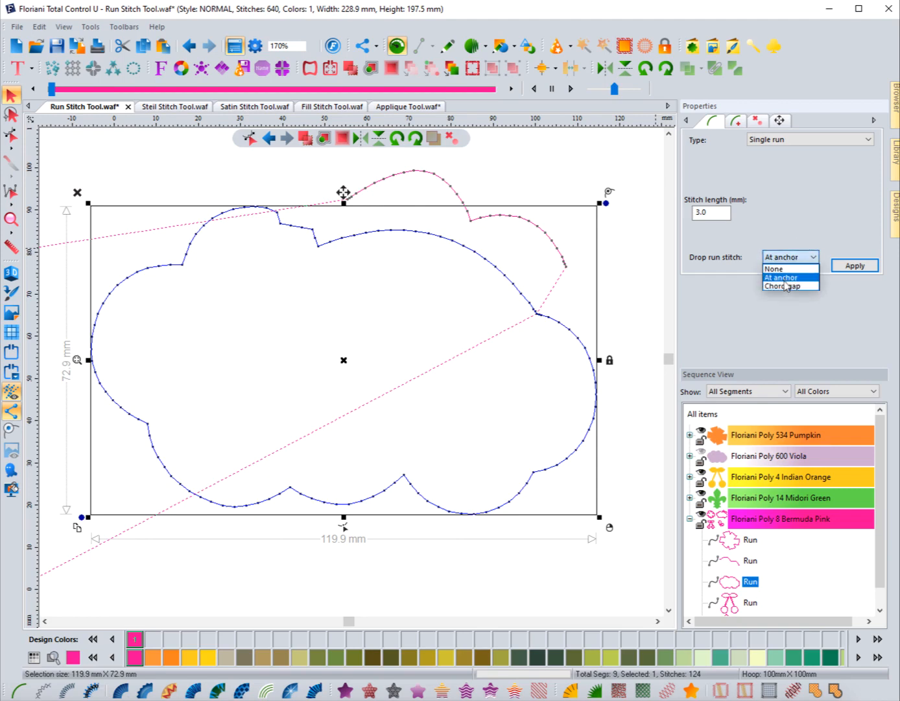
{"action": "left_click", "coordinate": [785, 286]}
{"action": "left_click", "coordinate": [854, 268]}
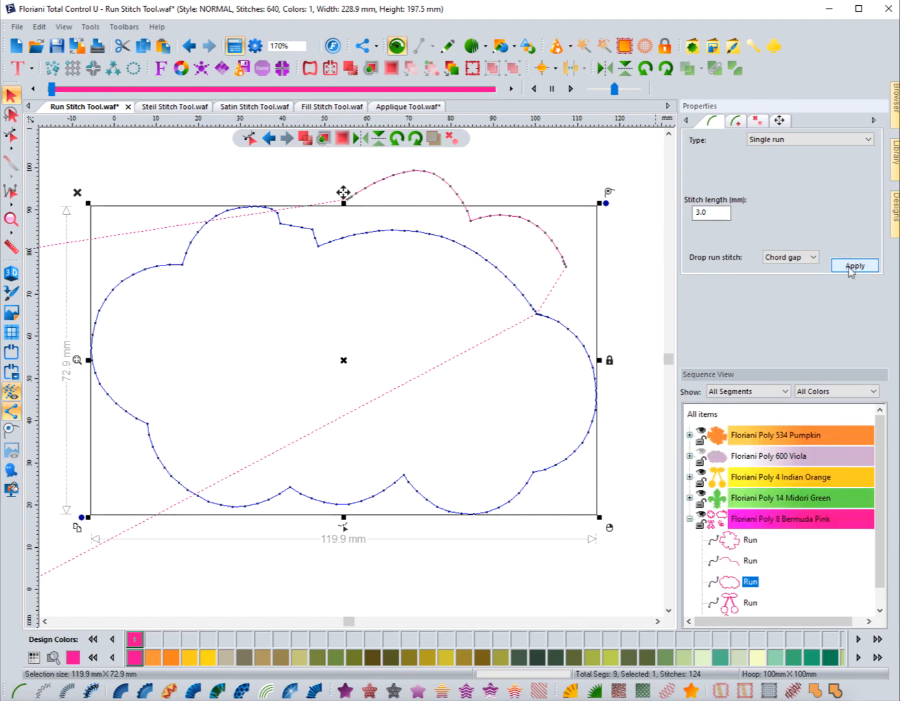
{"action": "left_click", "coordinate": [268, 198]}
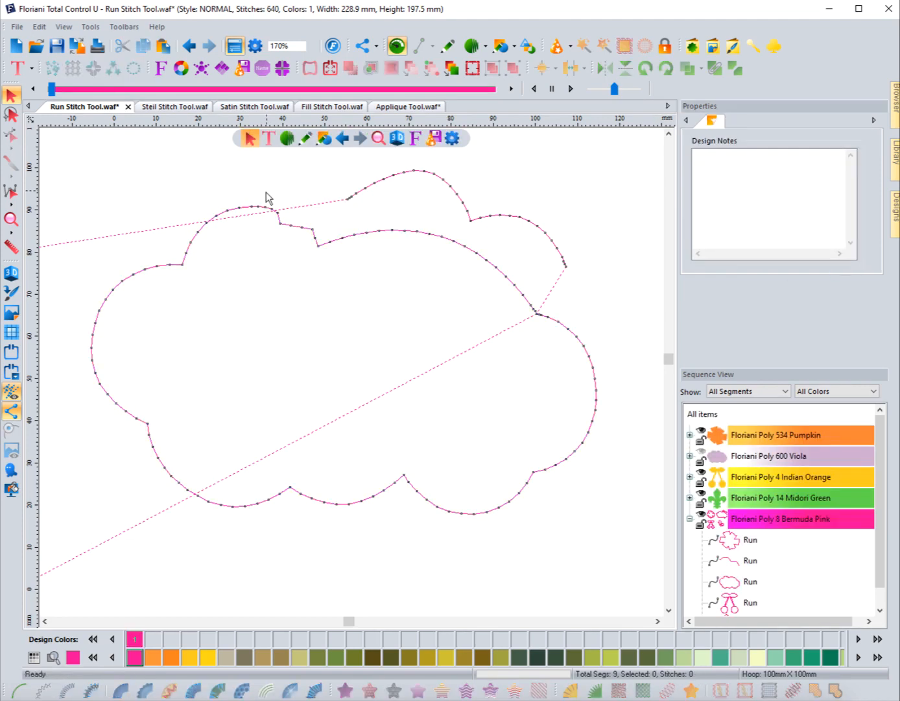
{"action": "left_click", "coordinate": [260, 210]}
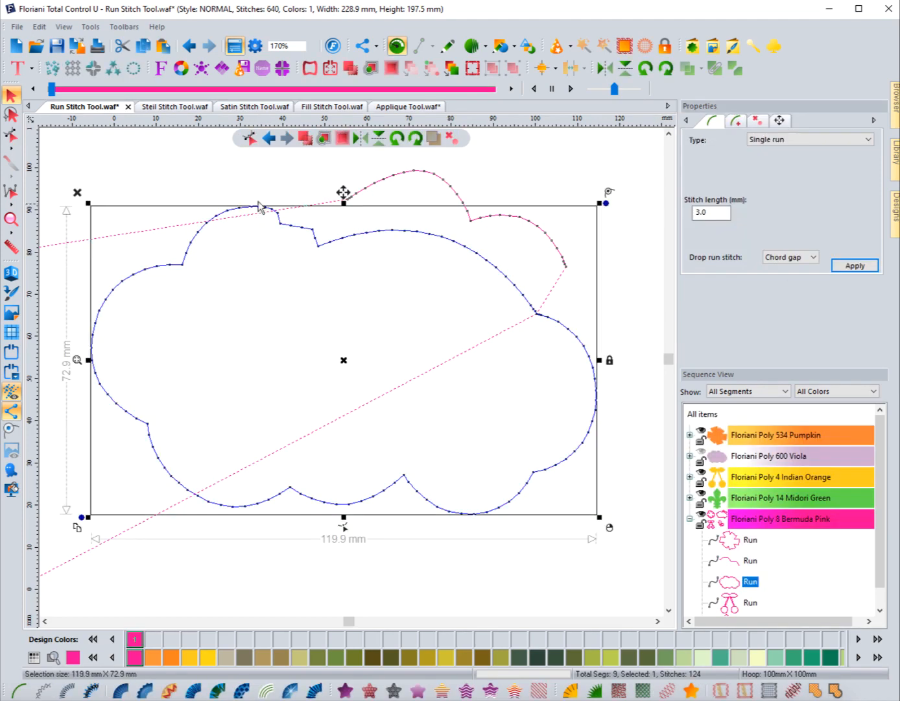
{"action": "left_click", "coordinate": [262, 198]}
{"action": "left_click", "coordinate": [190, 47]}
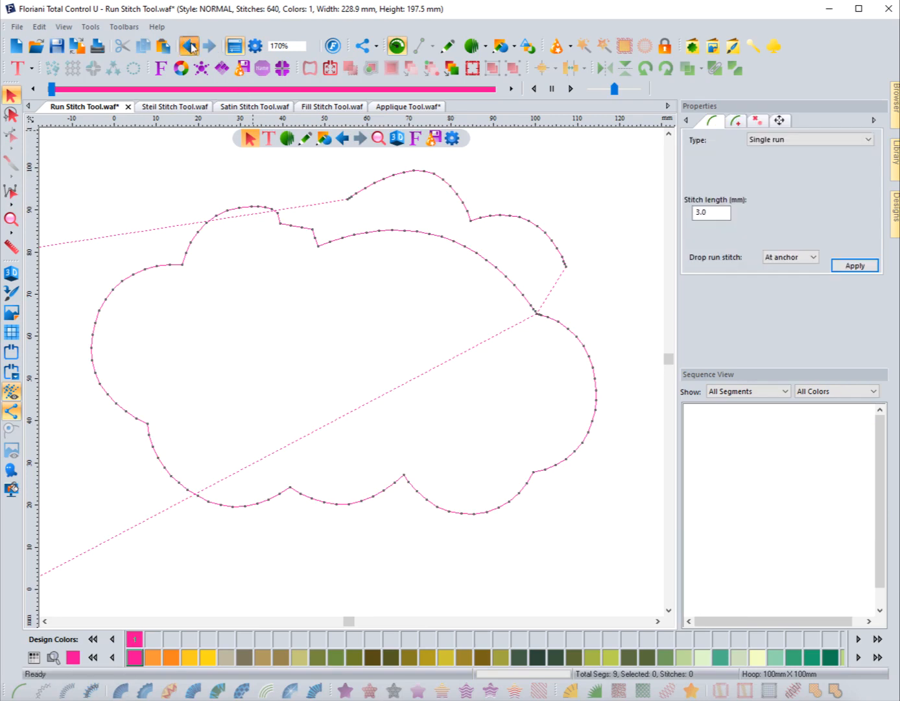
Step: Redo the Chord gap drop run stitch change on the cloud outline and check its stitch points selected and deselected
{"action": "left_click", "coordinate": [199, 160]}
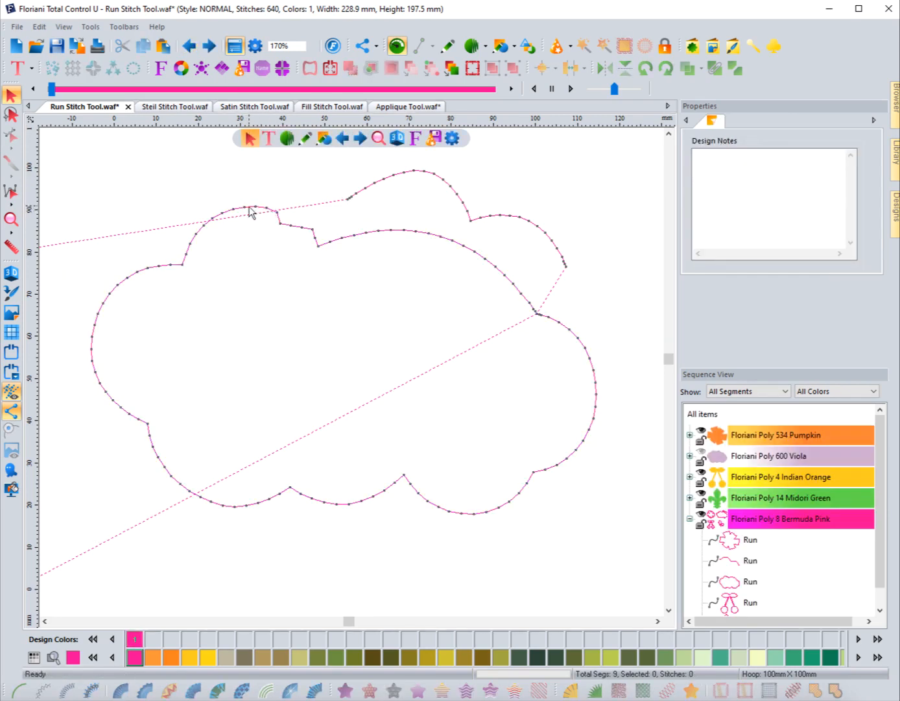
{"action": "left_click", "coordinate": [209, 45]}
{"action": "left_click", "coordinate": [187, 162]}
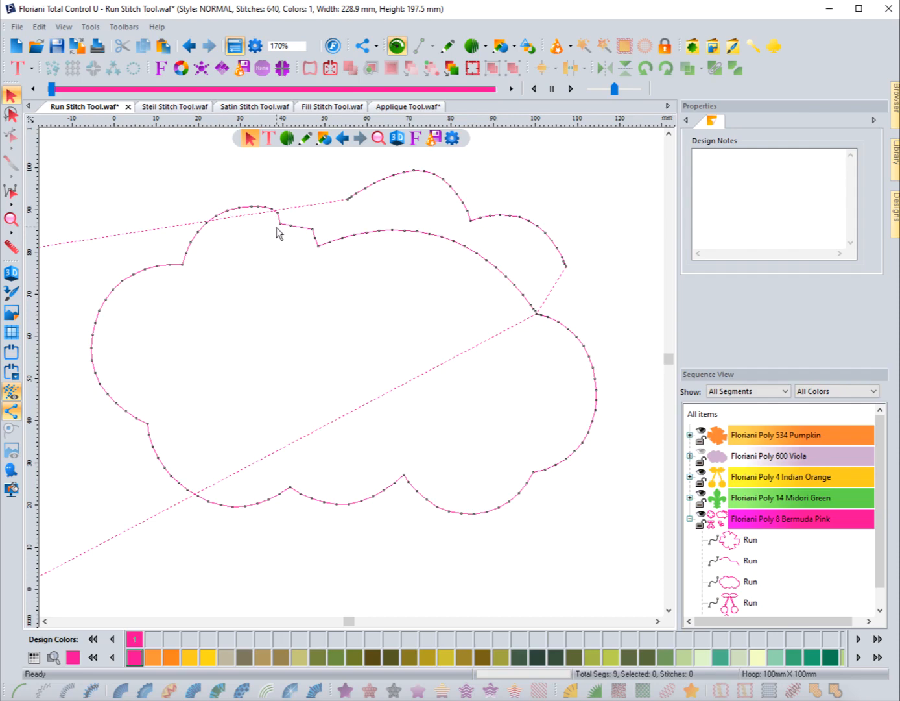
{"action": "left_click", "coordinate": [351, 240]}
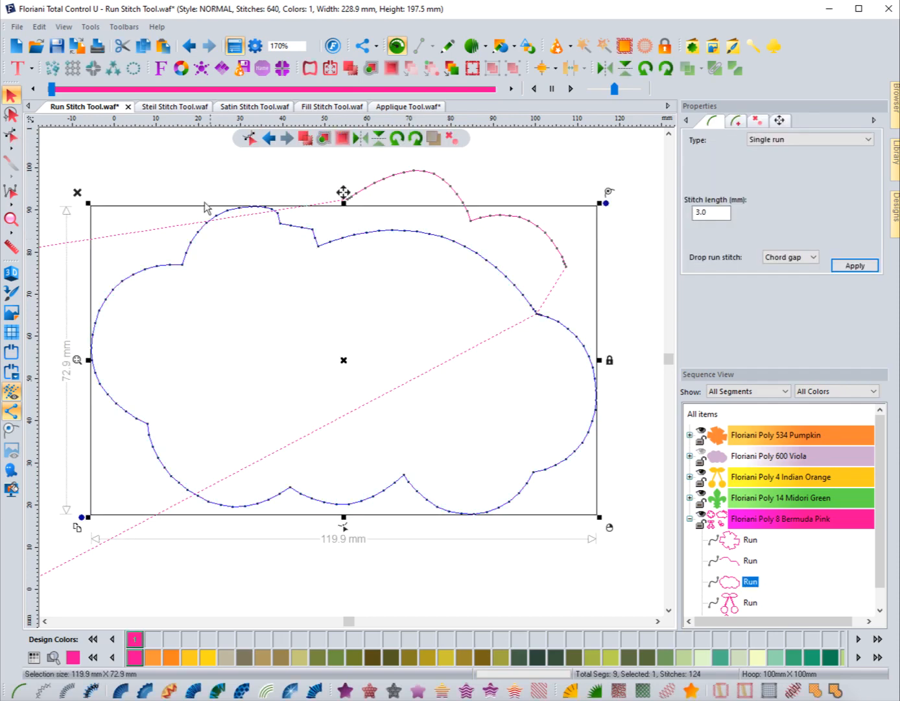
{"action": "left_click", "coordinate": [171, 163]}
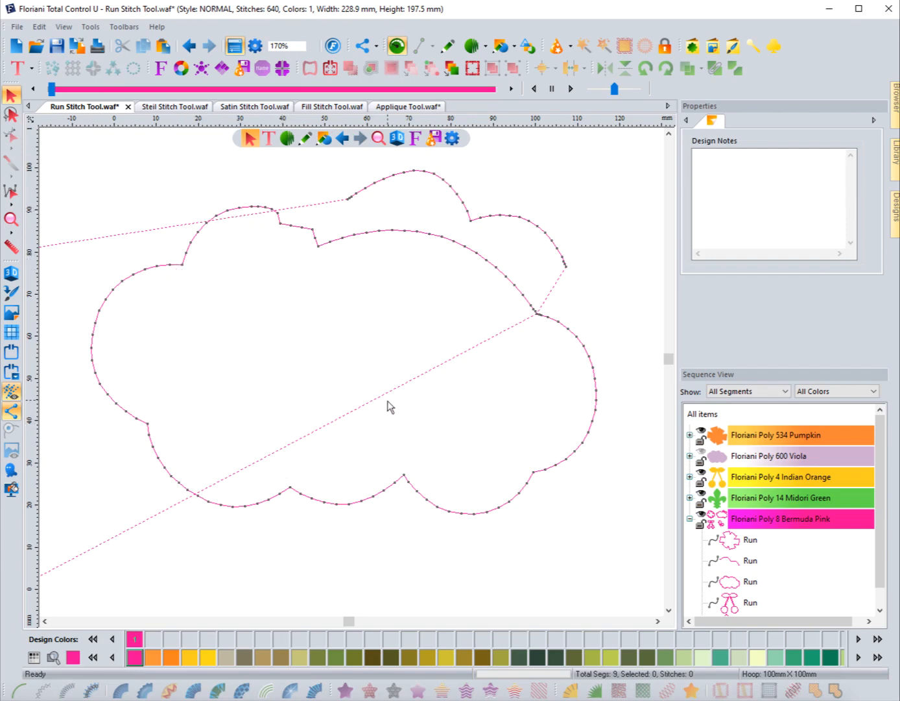
Step: Set the larger cloud outline's drop run stitch to At anchor, apply it, and inspect the corners with the outline deselected
{"action": "left_click", "coordinate": [401, 235]}
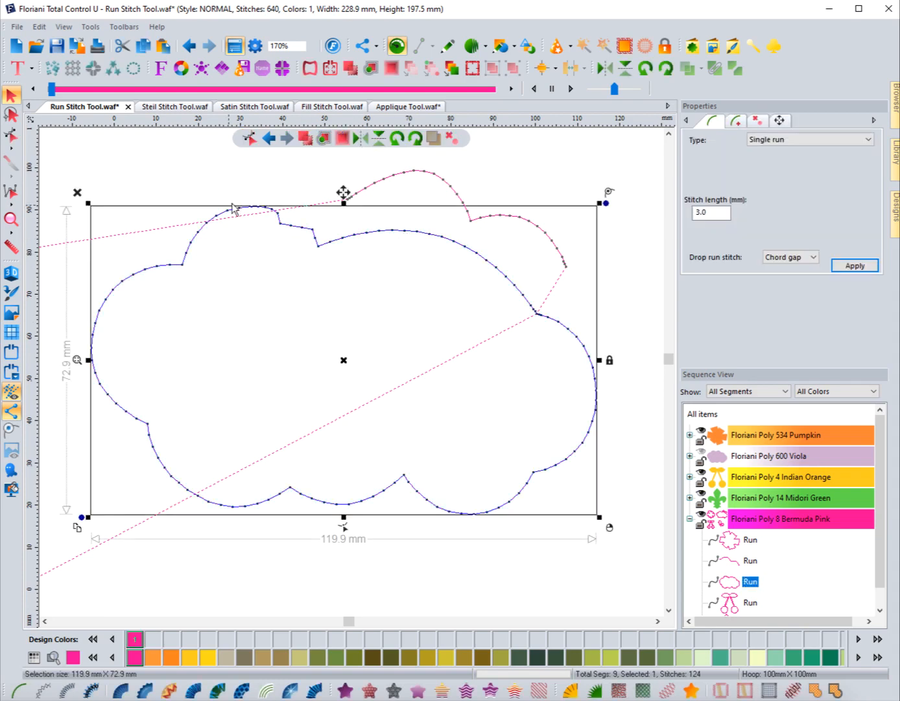
{"action": "left_click", "coordinate": [791, 257]}
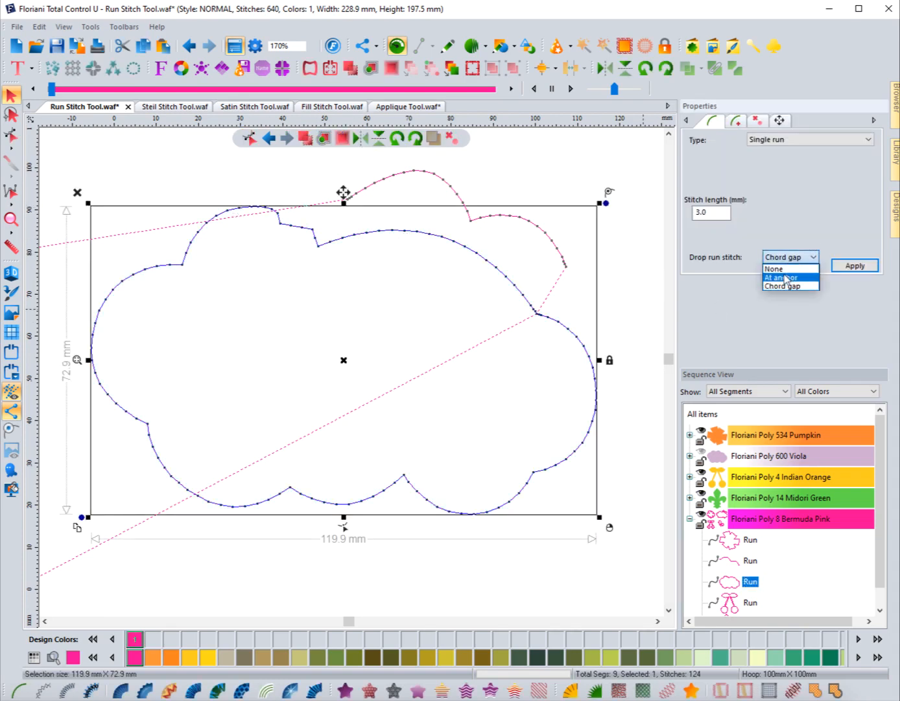
{"action": "left_click", "coordinate": [787, 276]}
{"action": "left_click", "coordinate": [844, 266]}
{"action": "left_click", "coordinate": [287, 186]}
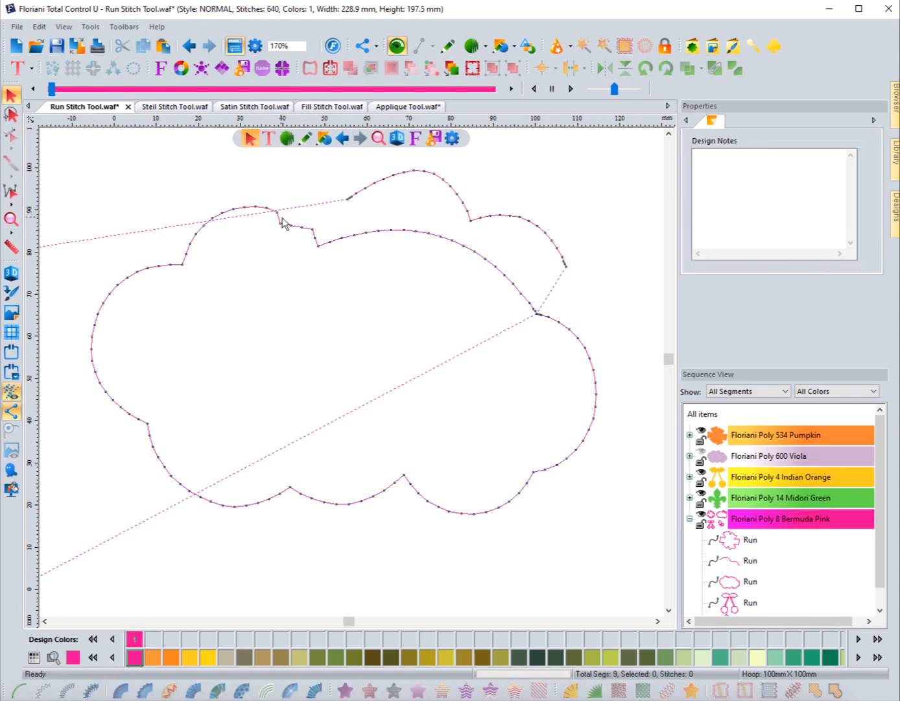
{"action": "left_click", "coordinate": [577, 333]}
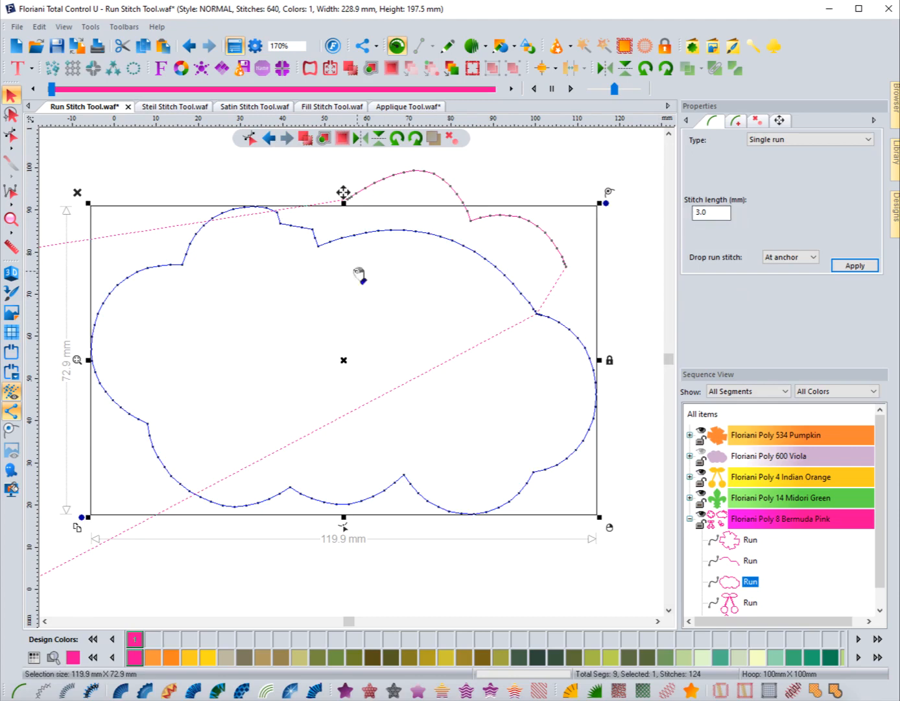
{"action": "left_click", "coordinate": [217, 170]}
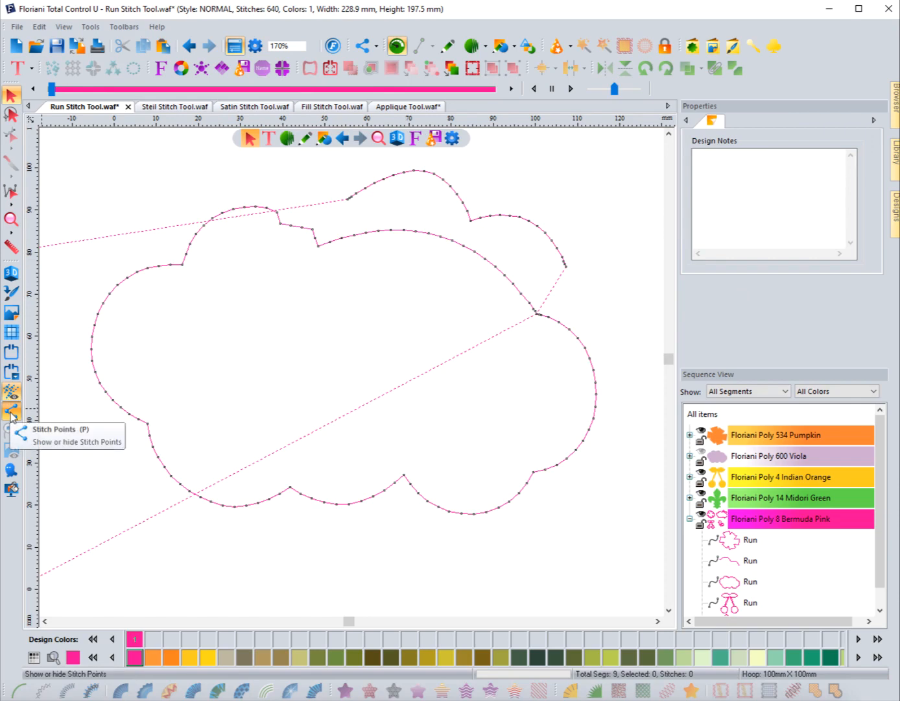
Step: Hide the stitch points and switch the design to the 3D stitch display
{"action": "left_click", "coordinate": [103, 305]}
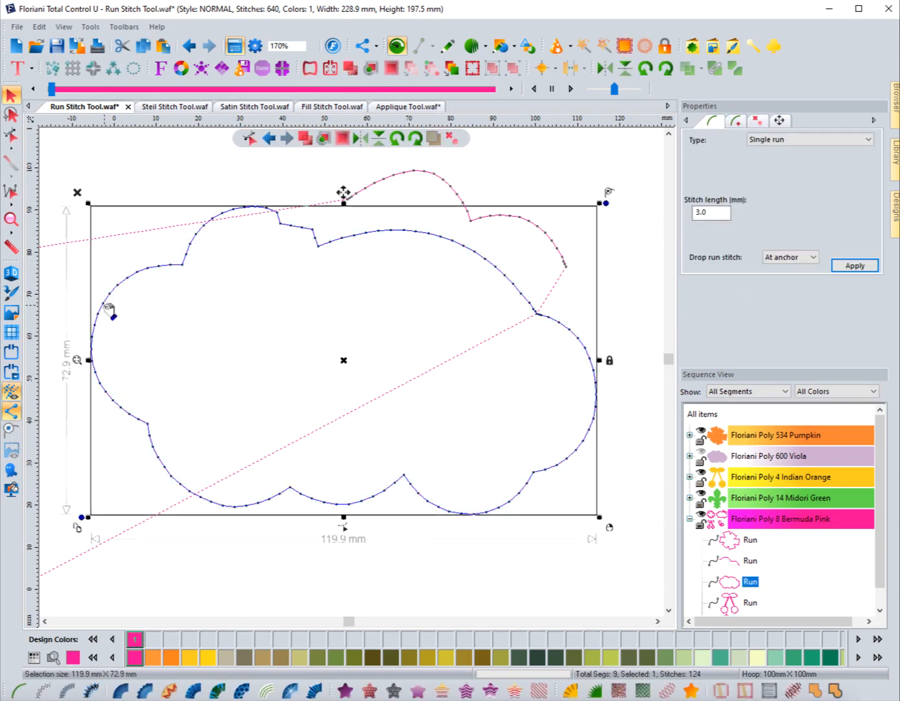
{"action": "left_click", "coordinate": [11, 411]}
{"action": "left_click", "coordinate": [479, 277]}
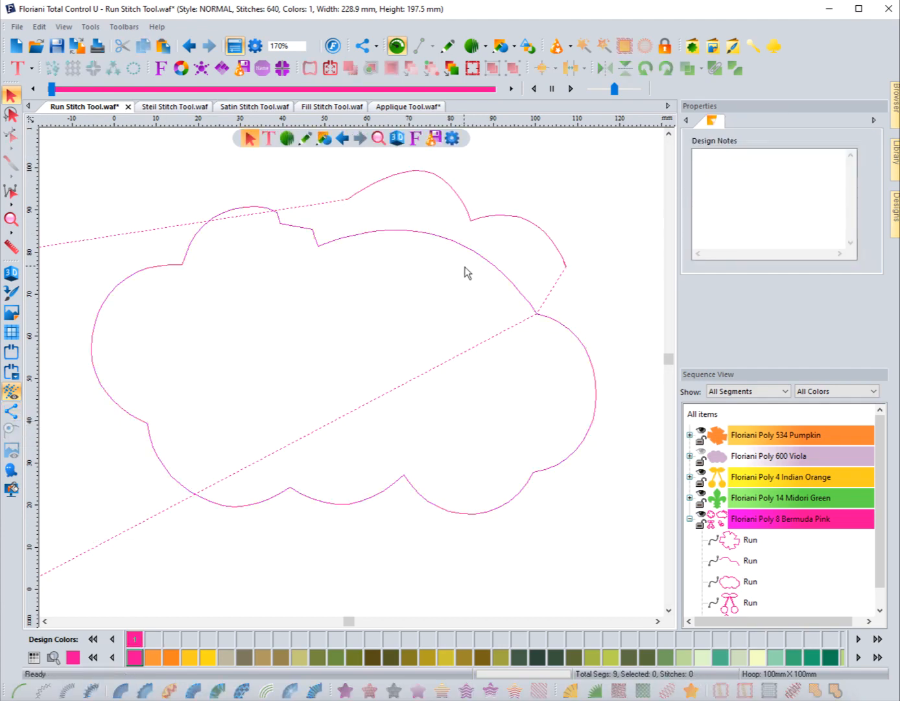
{"action": "left_click", "coordinate": [11, 272]}
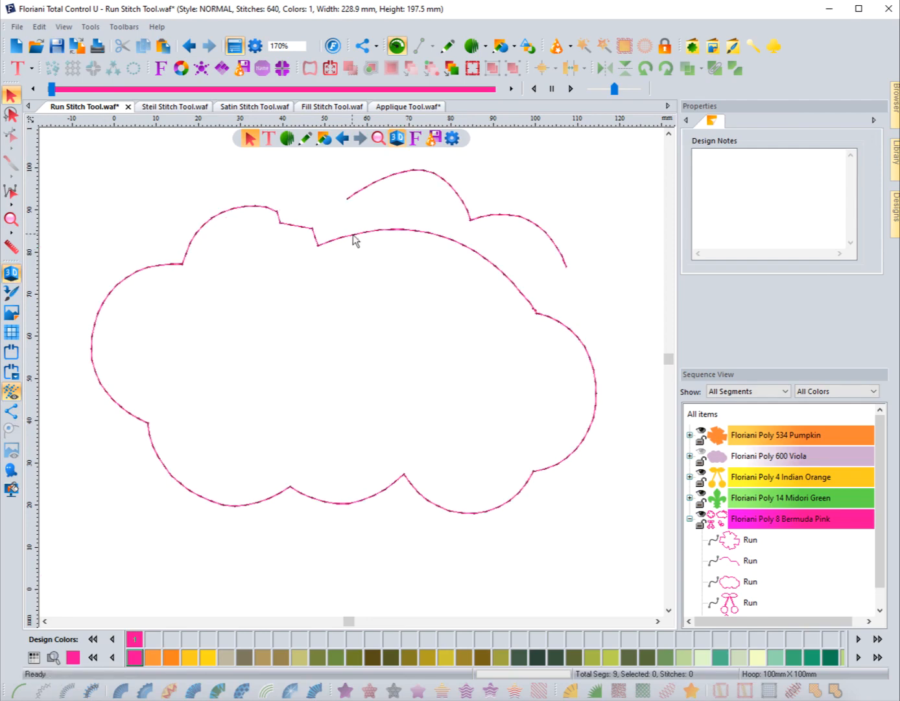
{"action": "left_click", "coordinate": [353, 234]}
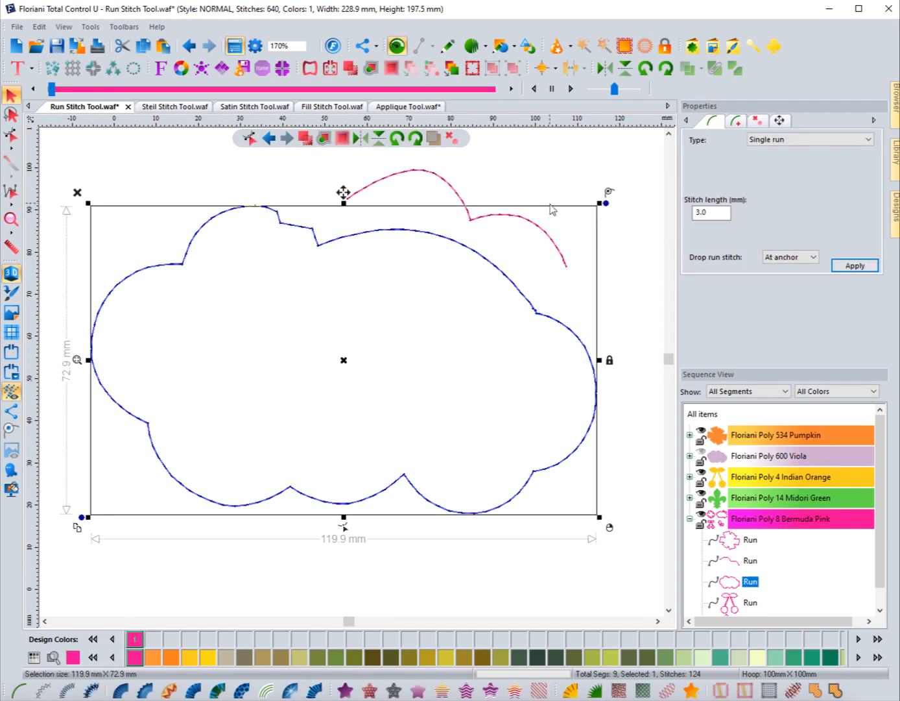
{"action": "left_click", "coordinate": [737, 121]}
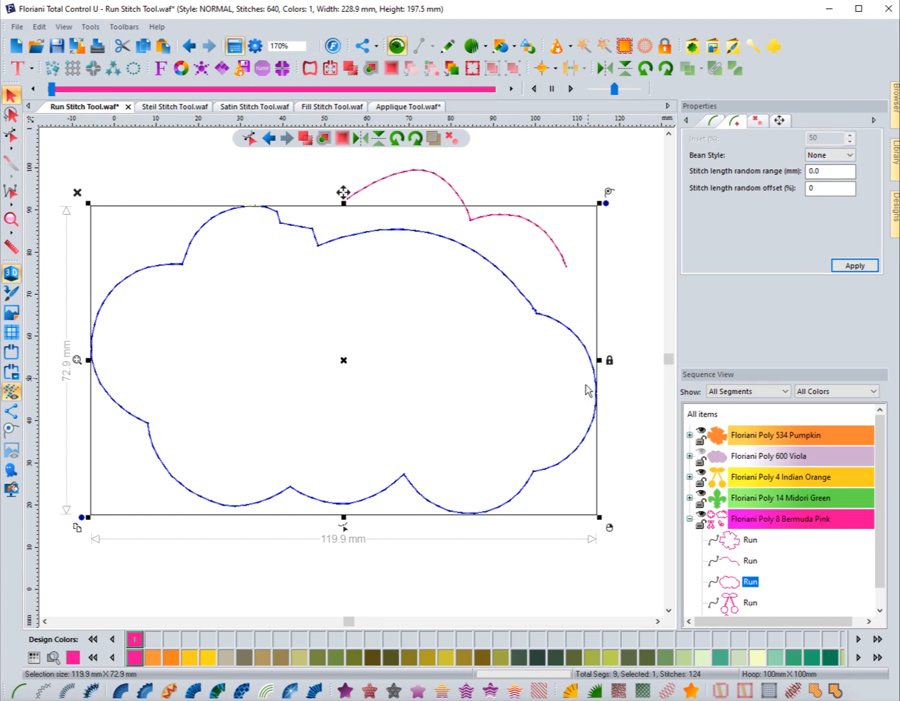
{"action": "left_click", "coordinate": [829, 155]}
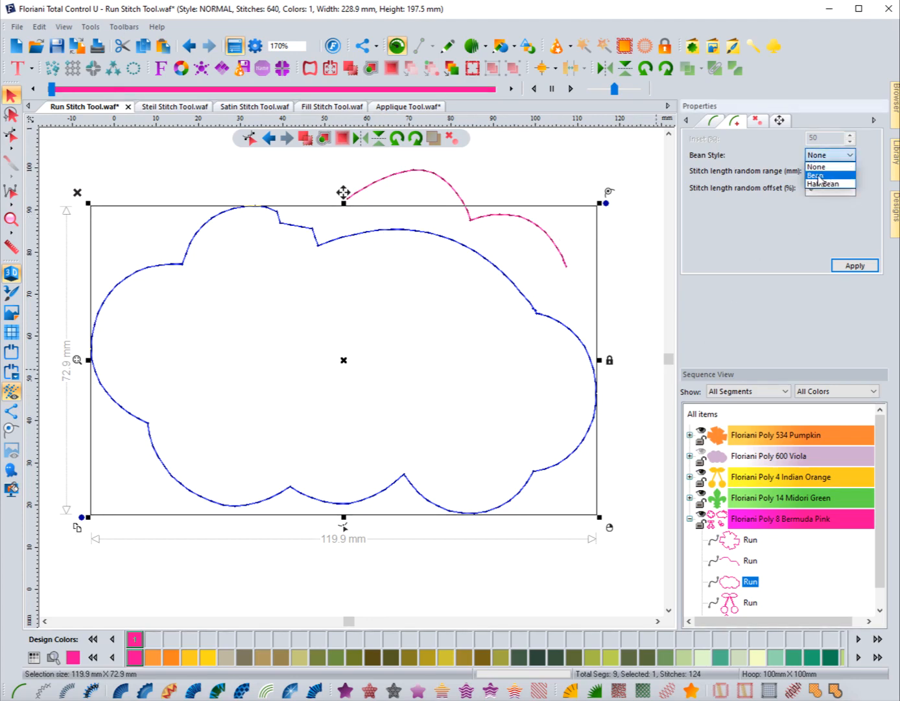
{"action": "left_click", "coordinate": [818, 176]}
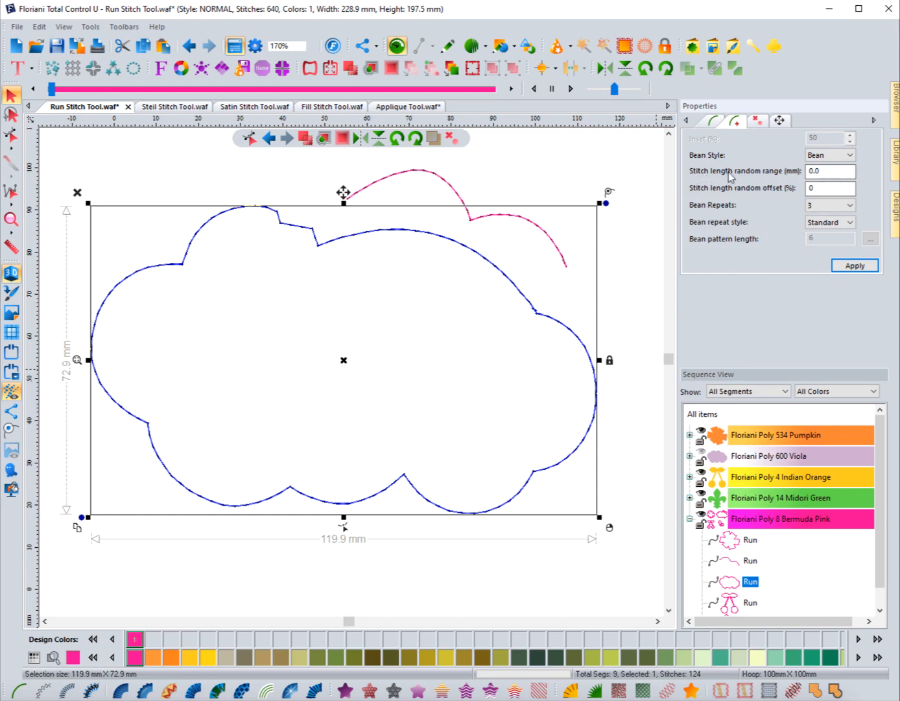
{"action": "left_click", "coordinate": [822, 171]}
{"action": "left_click", "coordinate": [833, 206]}
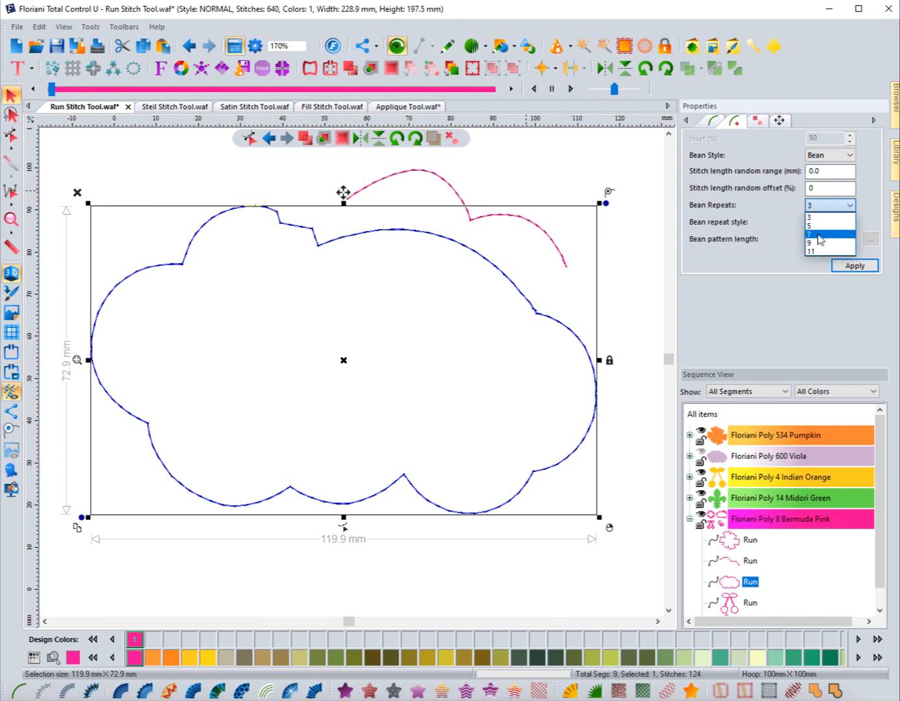
{"action": "left_click", "coordinate": [821, 235]}
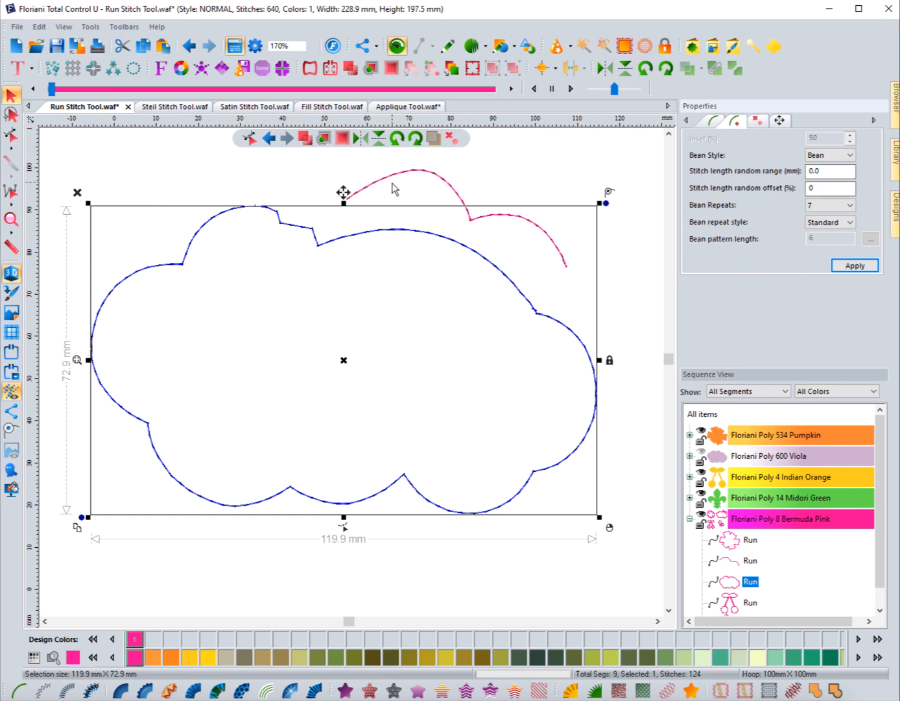
{"action": "left_click", "coordinate": [392, 189]}
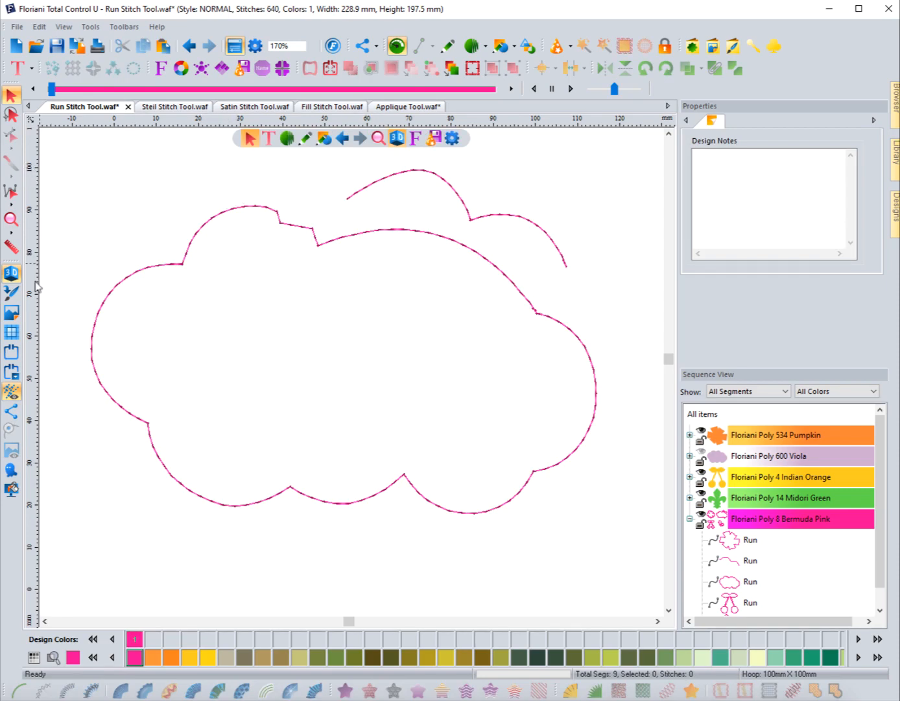
Step: Show the grid and apply the Bean style with 5 bean repeats to the larger cloud outline
{"action": "left_click", "coordinate": [12, 331]}
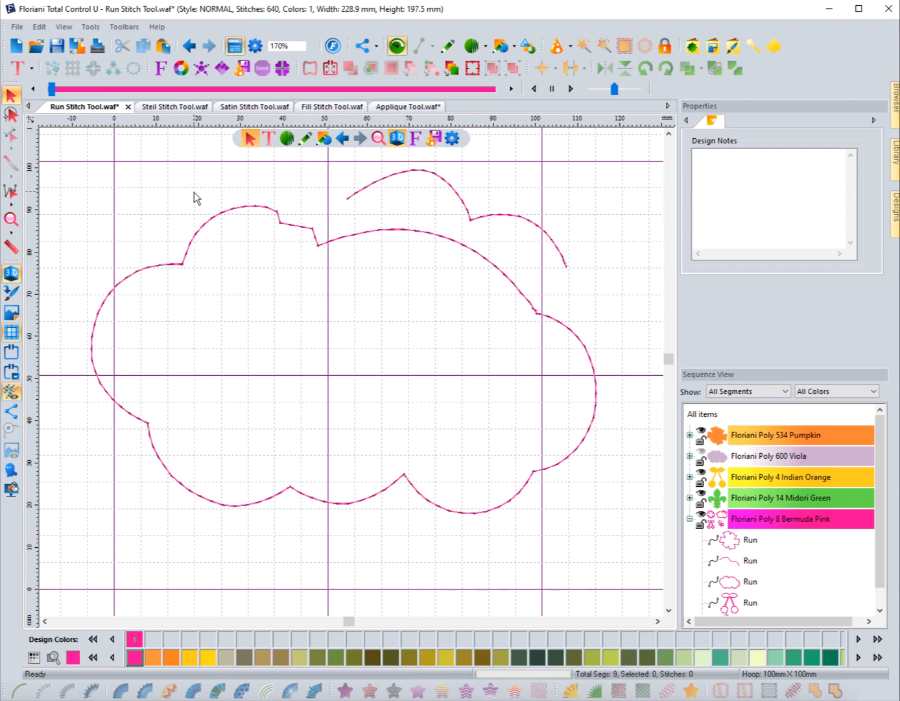
{"action": "left_click", "coordinate": [222, 214]}
{"action": "left_click", "coordinate": [739, 124]}
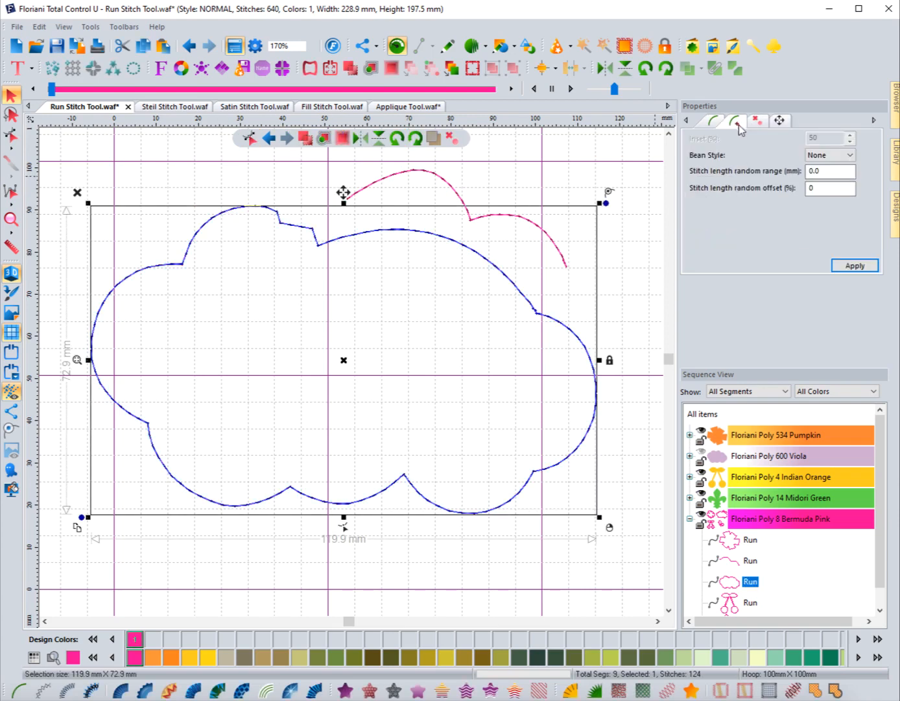
{"action": "left_click", "coordinate": [829, 155]}
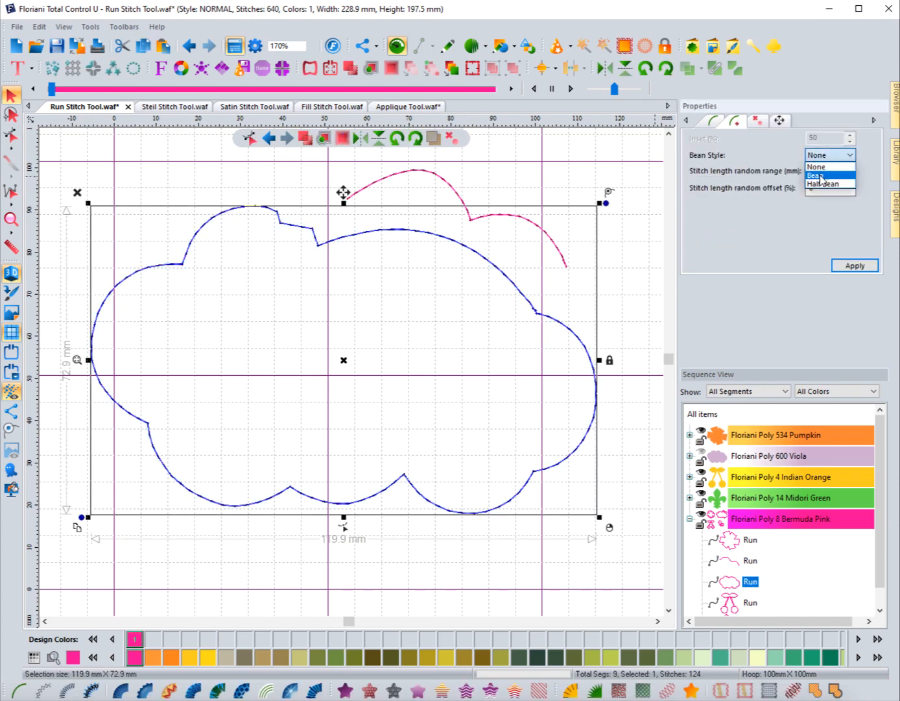
{"action": "left_click", "coordinate": [821, 177]}
{"action": "left_click", "coordinate": [818, 206]}
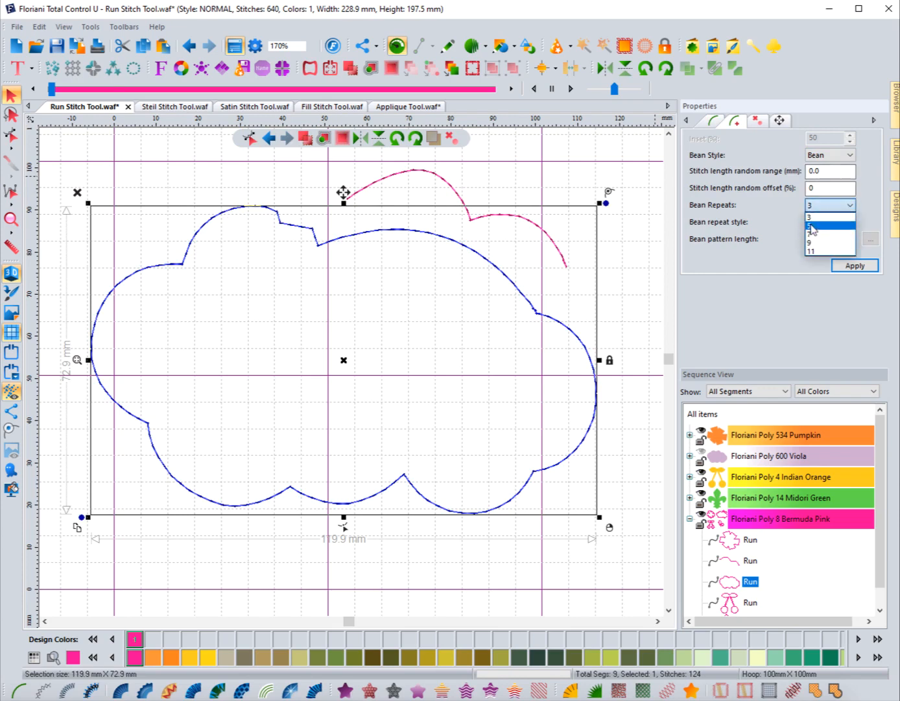
{"action": "left_click", "coordinate": [813, 227]}
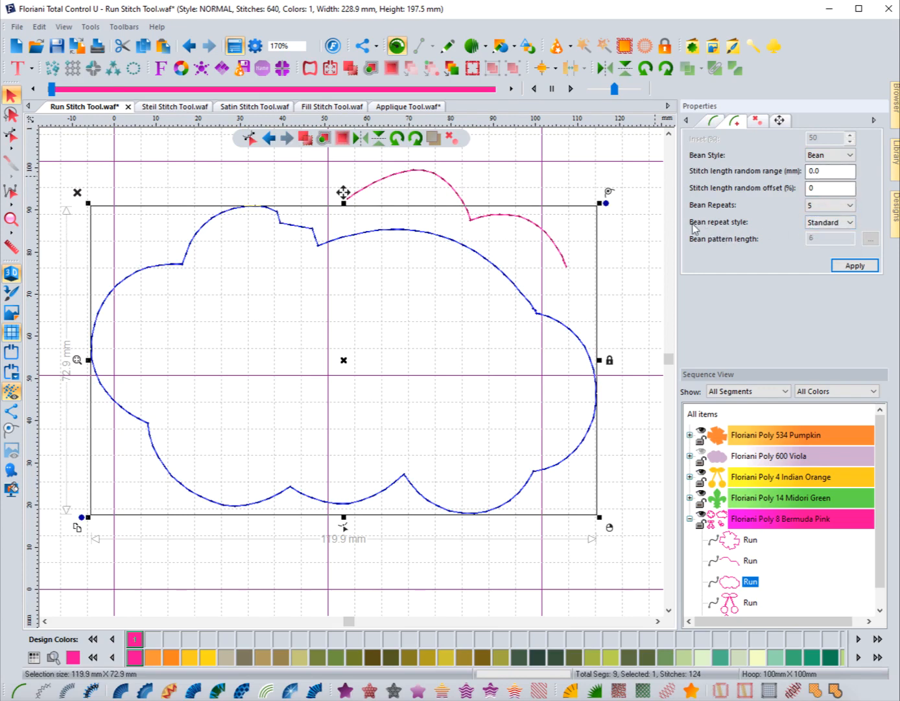
{"action": "left_click", "coordinate": [855, 263]}
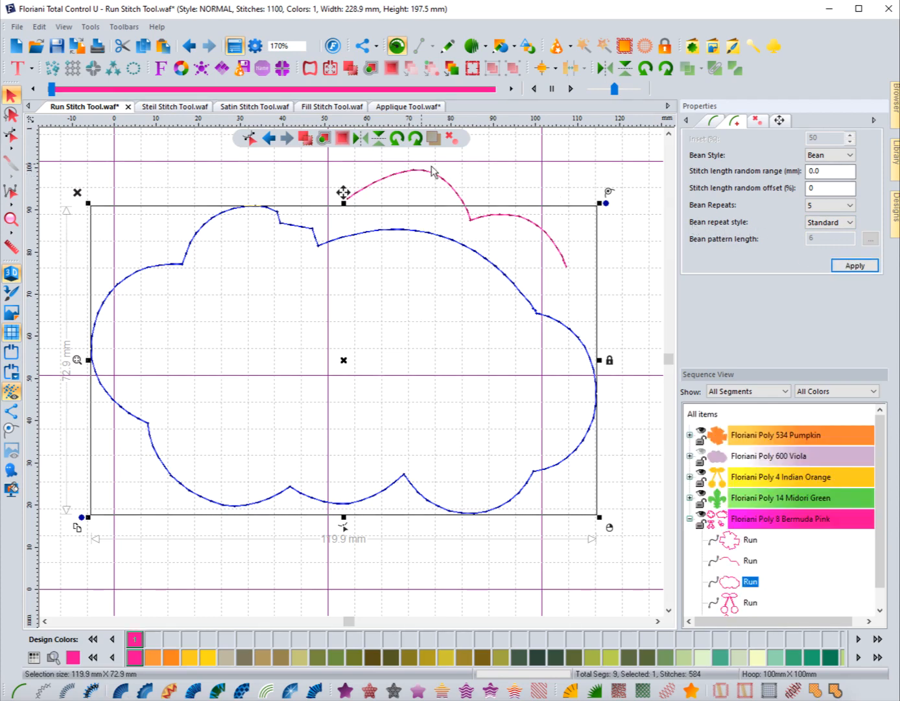
Step: Run the stitch simulation partway around the cloud, step through the bean repeats stitch by stitch, and return to the full design
{"action": "left_click_drag", "start_coordinate": [52, 88], "coordinate": [188, 96]}
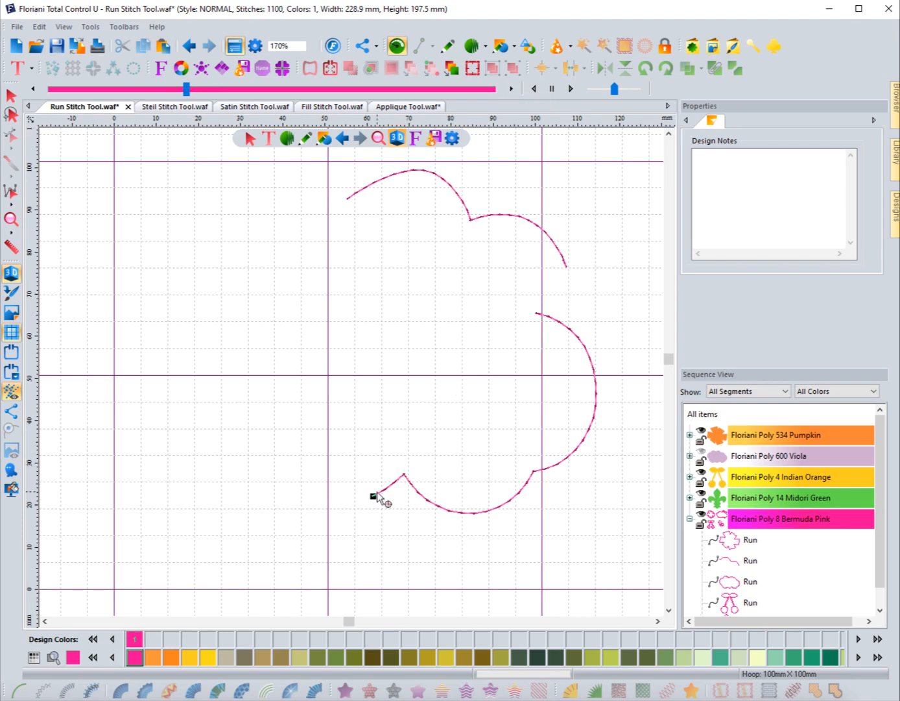
{"action": "scroll", "coordinate": [371, 498], "scroll_direction": "up", "scroll_amount": 4}
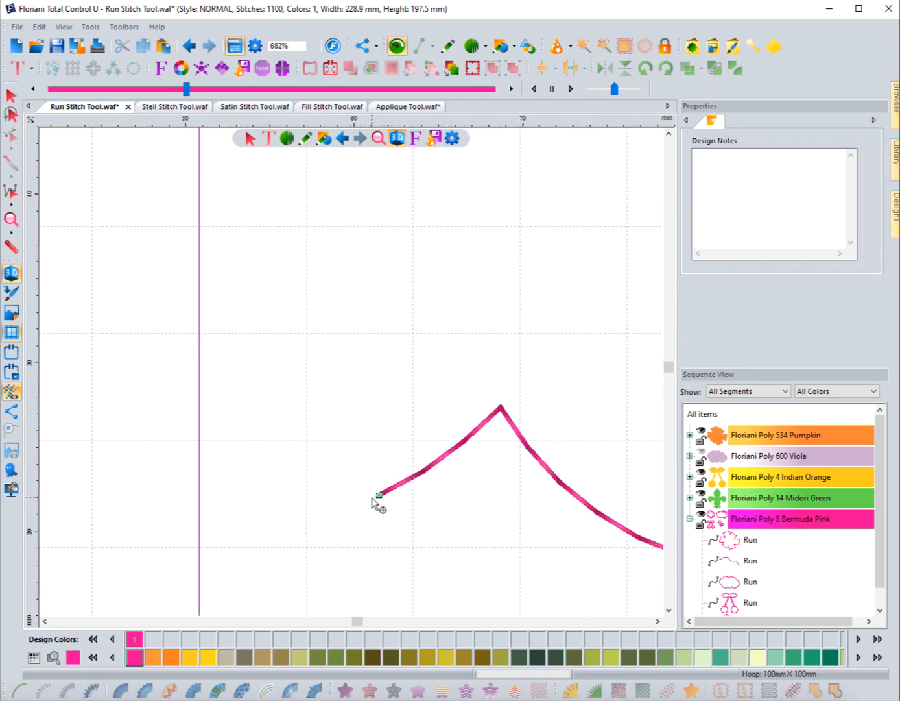
{"action": "left_click", "coordinate": [512, 89]}
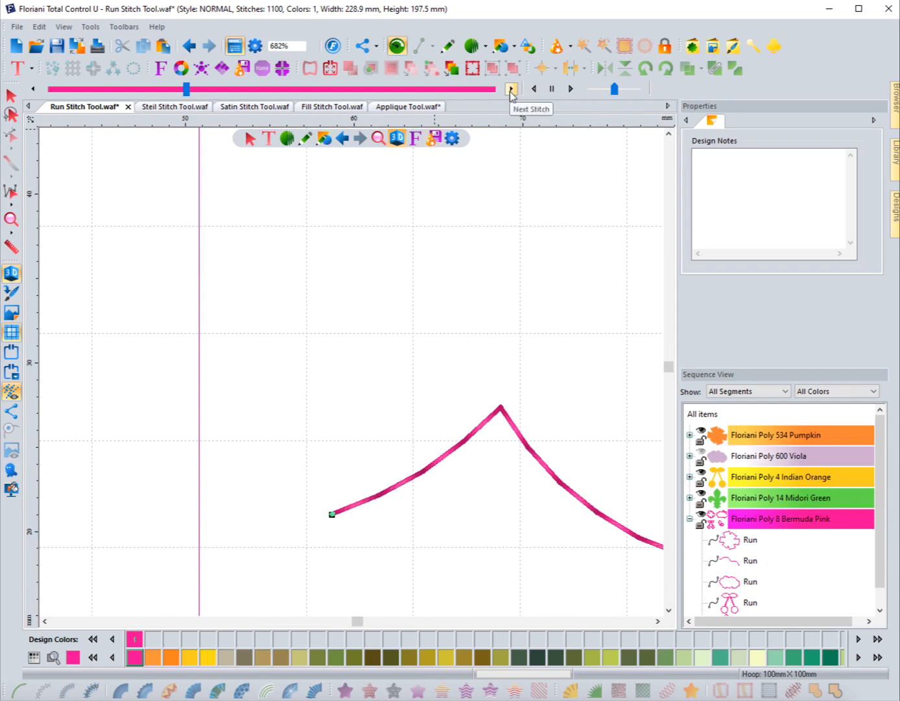
{"action": "left_click", "coordinate": [511, 92]}
{"action": "left_click", "coordinate": [511, 93]}
{"action": "left_click", "coordinate": [512, 93]}
{"action": "left_click", "coordinate": [512, 92]}
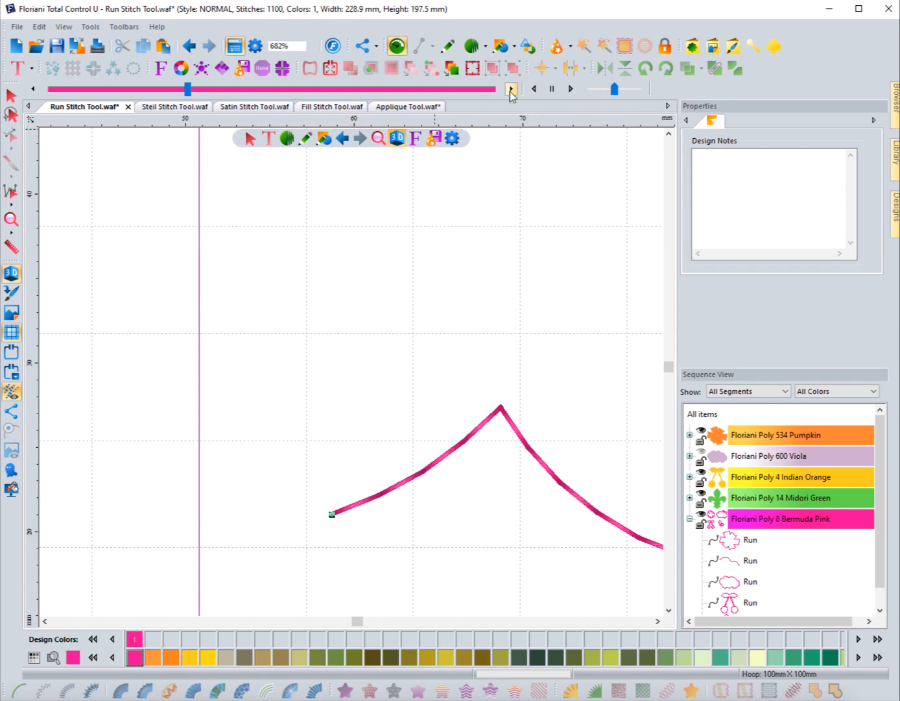
{"action": "left_click", "coordinate": [512, 92]}
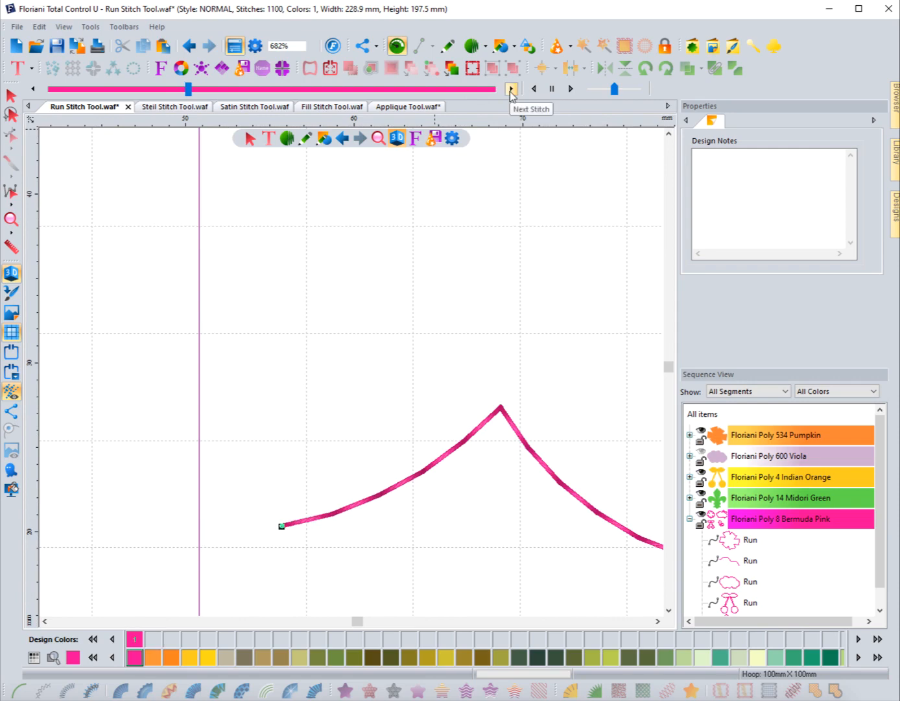
{"action": "left_click", "coordinate": [512, 92]}
{"action": "left_click", "coordinate": [512, 92]}
{"action": "left_click", "coordinate": [512, 93]}
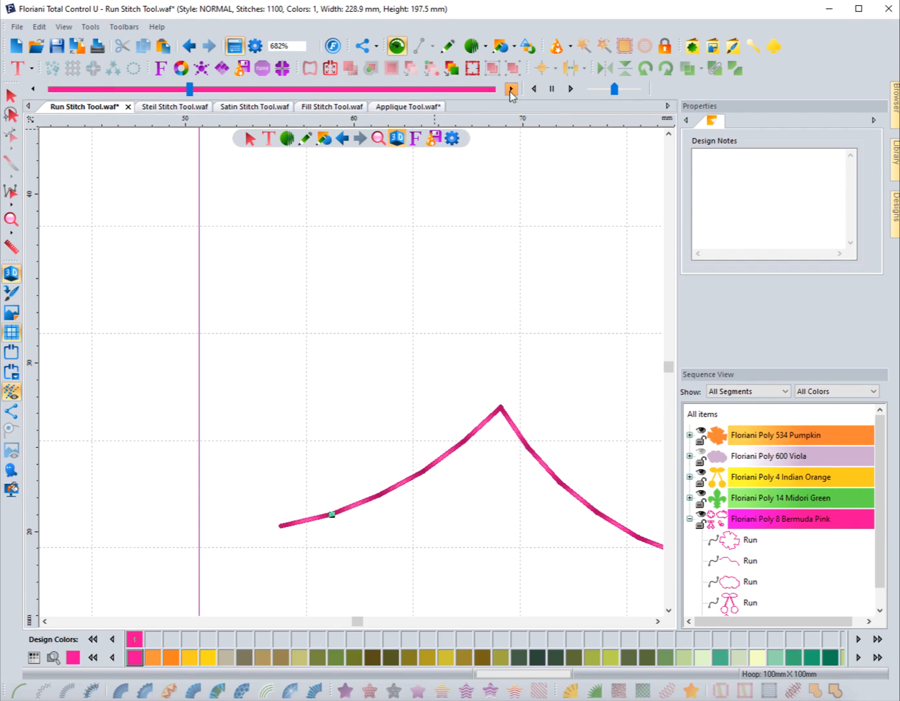
{"action": "left_click", "coordinate": [513, 92]}
{"action": "left_click", "coordinate": [512, 92]}
{"action": "left_click", "coordinate": [511, 93]}
{"action": "left_click", "coordinate": [511, 92]}
{"action": "left_click", "coordinate": [510, 92]}
{"action": "left_click", "coordinate": [511, 92]}
{"action": "left_click", "coordinate": [12, 96]}
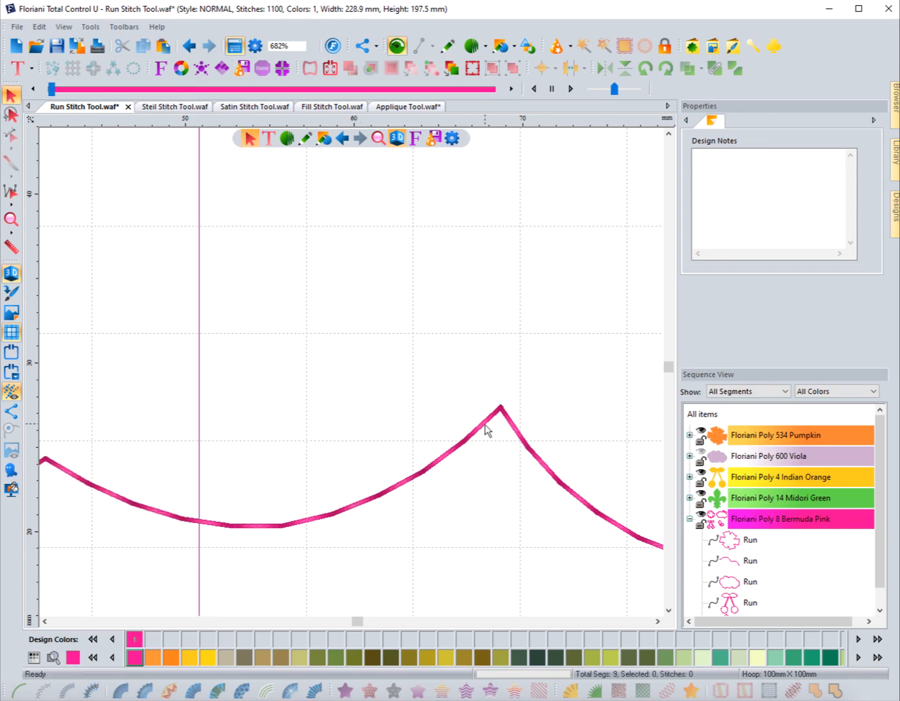
Step: Select the larger cloud outline and change its bean repeat style from Standard to Varying
{"action": "scroll", "coordinate": [313, 386], "scroll_direction": "down", "scroll_amount": 1}
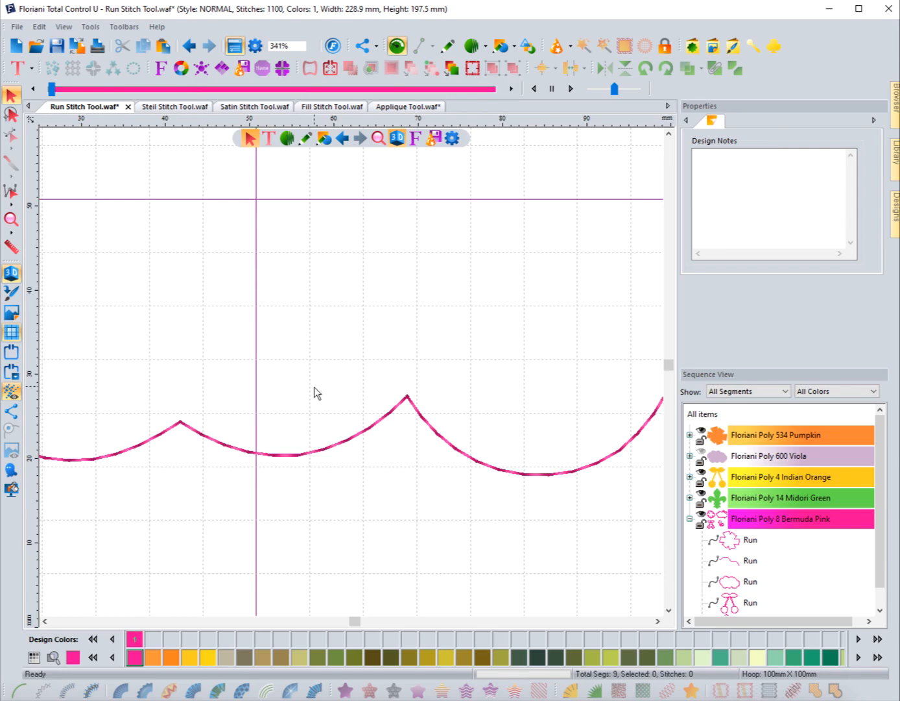
{"action": "left_click", "coordinate": [404, 410]}
{"action": "left_click", "coordinate": [740, 121]}
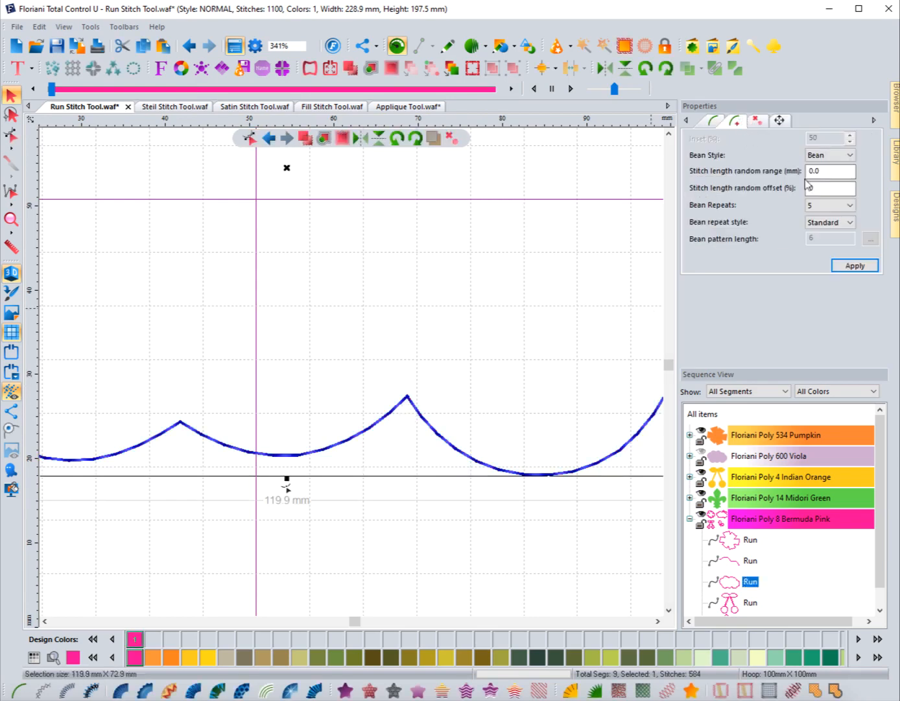
{"action": "left_click", "coordinate": [812, 191]}
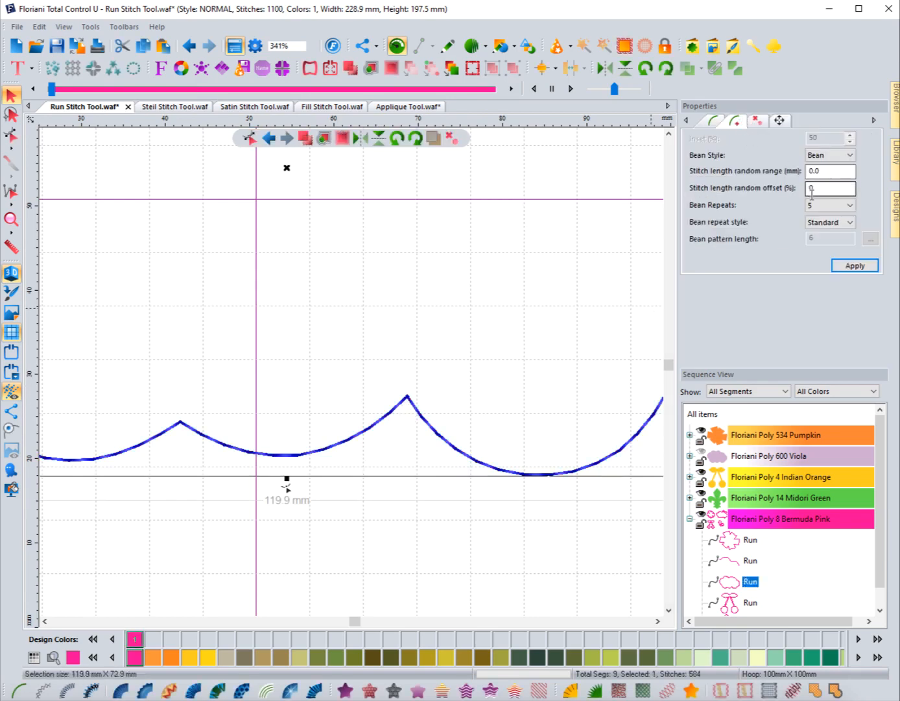
{"action": "left_click", "coordinate": [837, 222]}
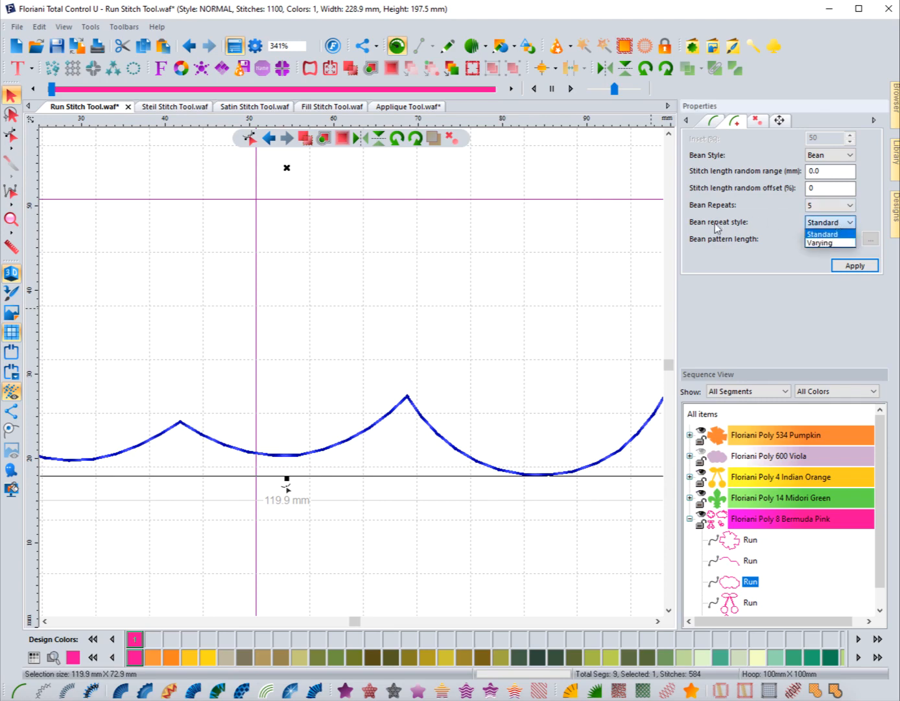
{"action": "left_click", "coordinate": [760, 229]}
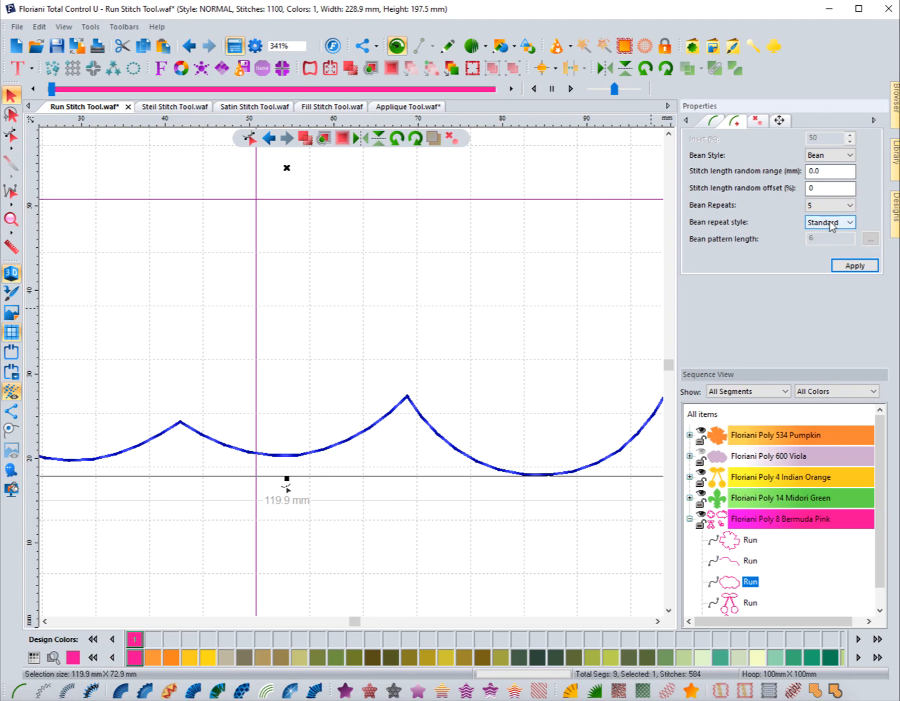
{"action": "scroll", "coordinate": [451, 310], "scroll_direction": "down", "scroll_amount": 2}
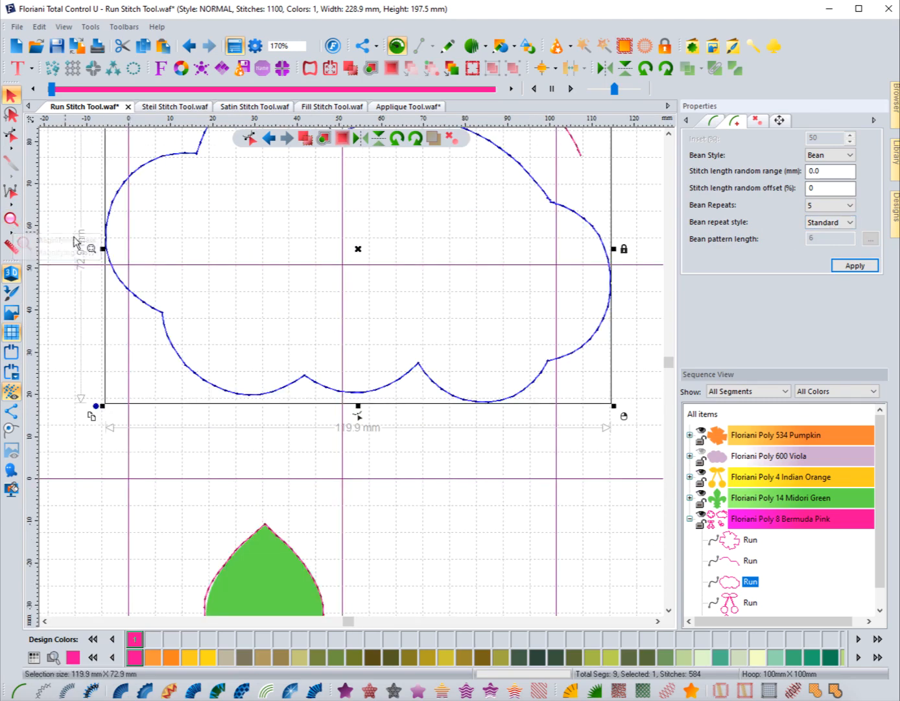
{"action": "left_click", "coordinate": [90, 247]}
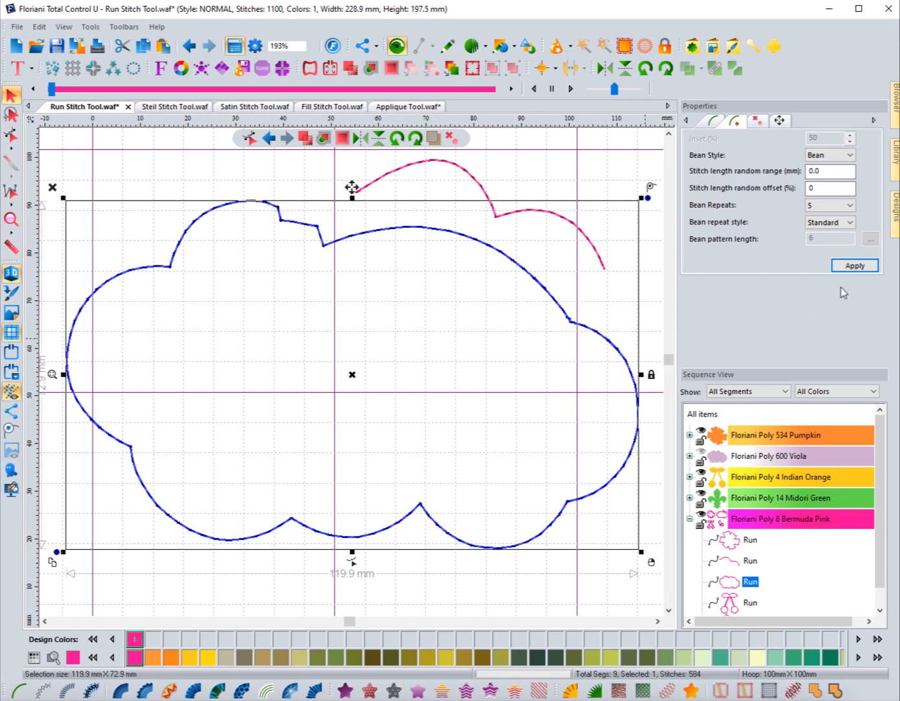
{"action": "left_click", "coordinate": [853, 226]}
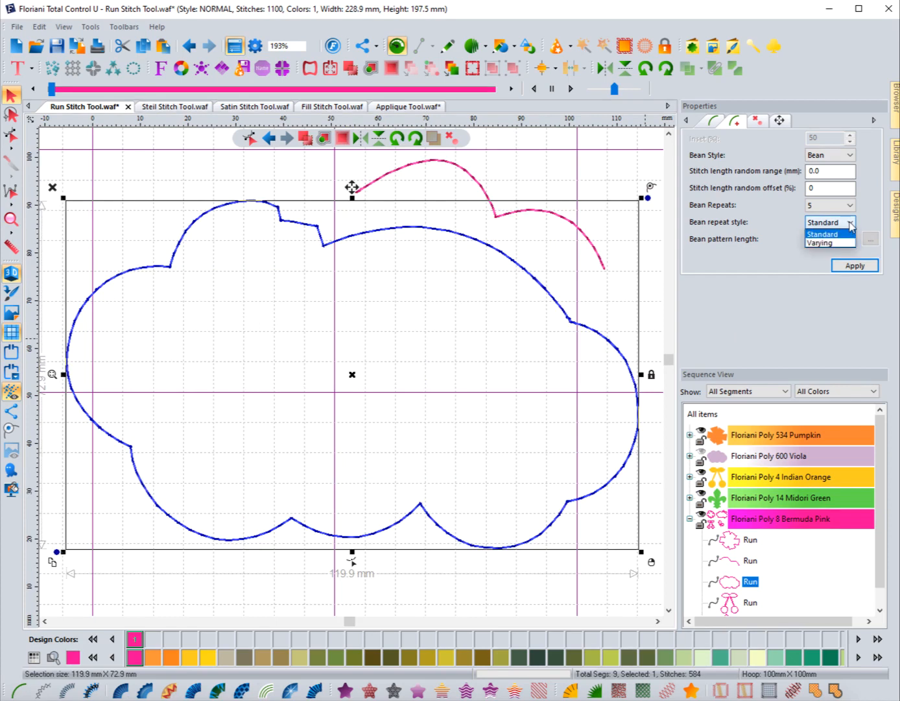
{"action": "left_click", "coordinate": [820, 244]}
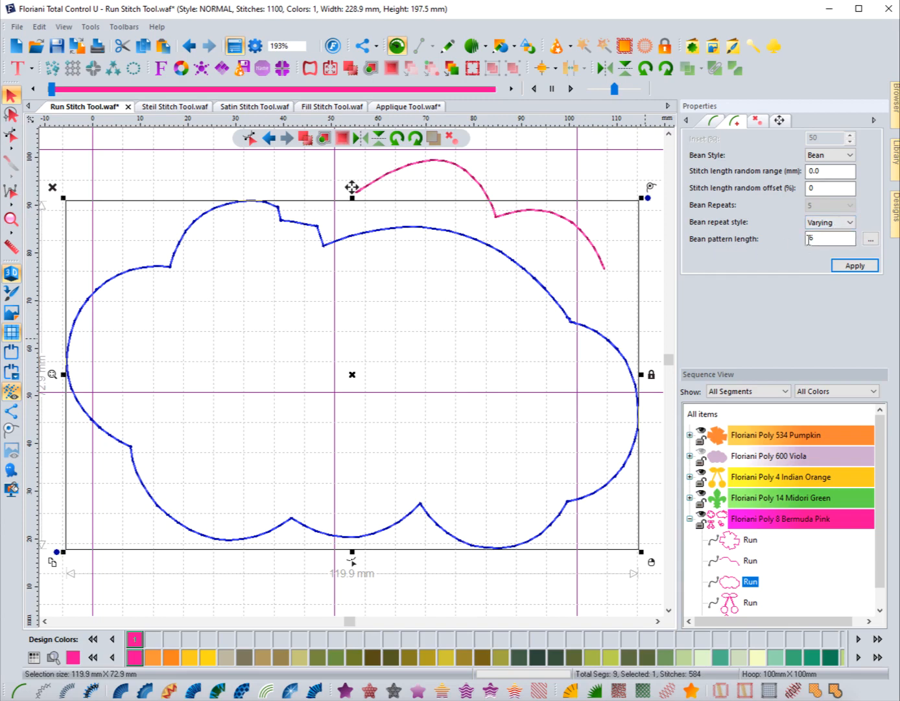
{"action": "left_click", "coordinate": [811, 239]}
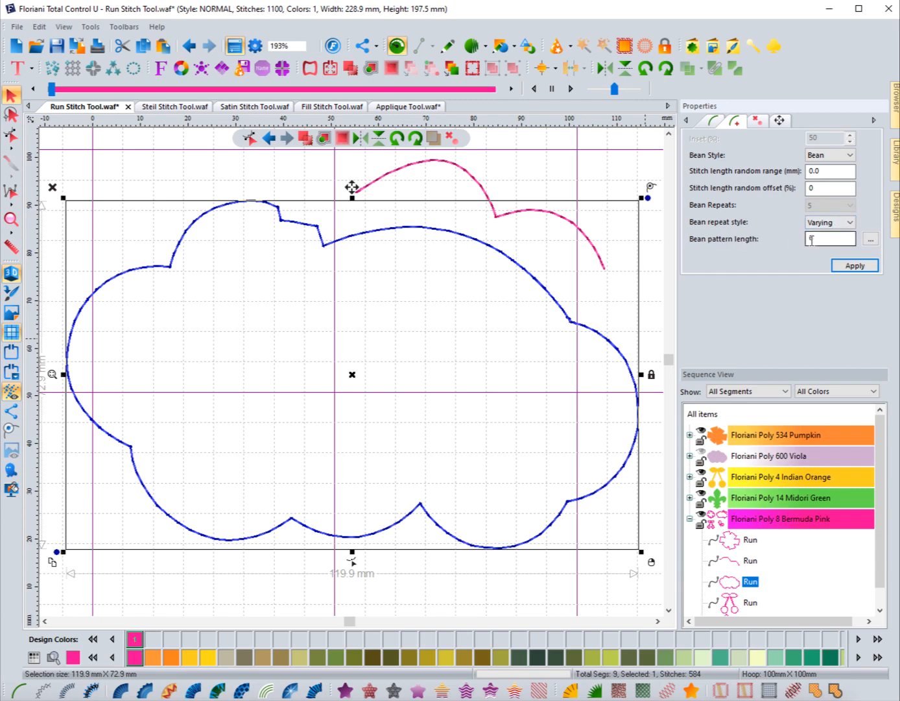
Step: Define the cloud outline's bean repeat pattern as 1, 3, 5, 7, 9, 11 and apply it
{"action": "left_click", "coordinate": [871, 240]}
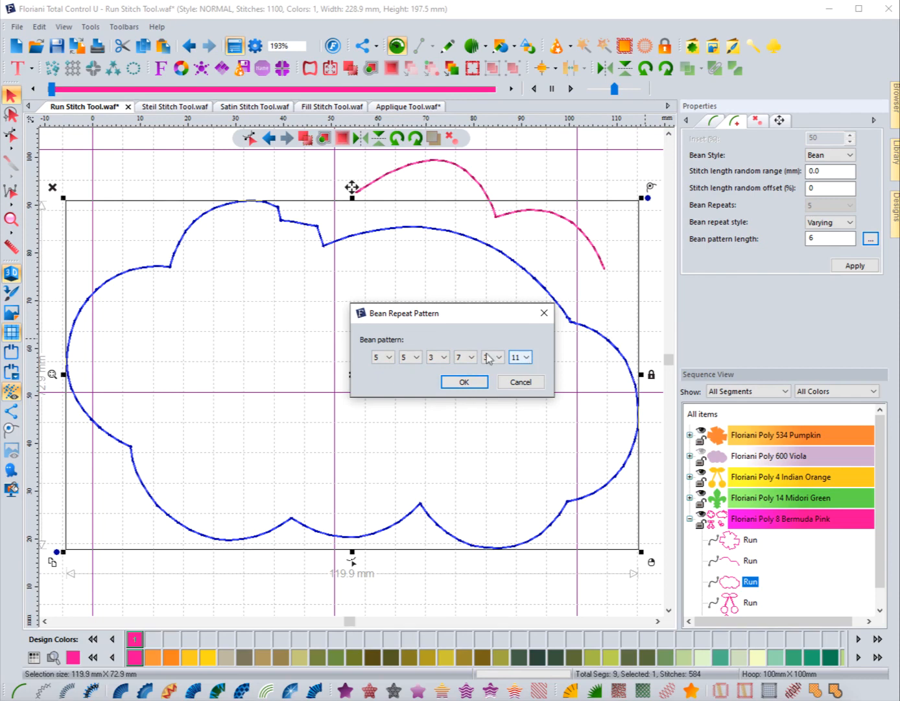
{"action": "left_click", "coordinate": [389, 357]}
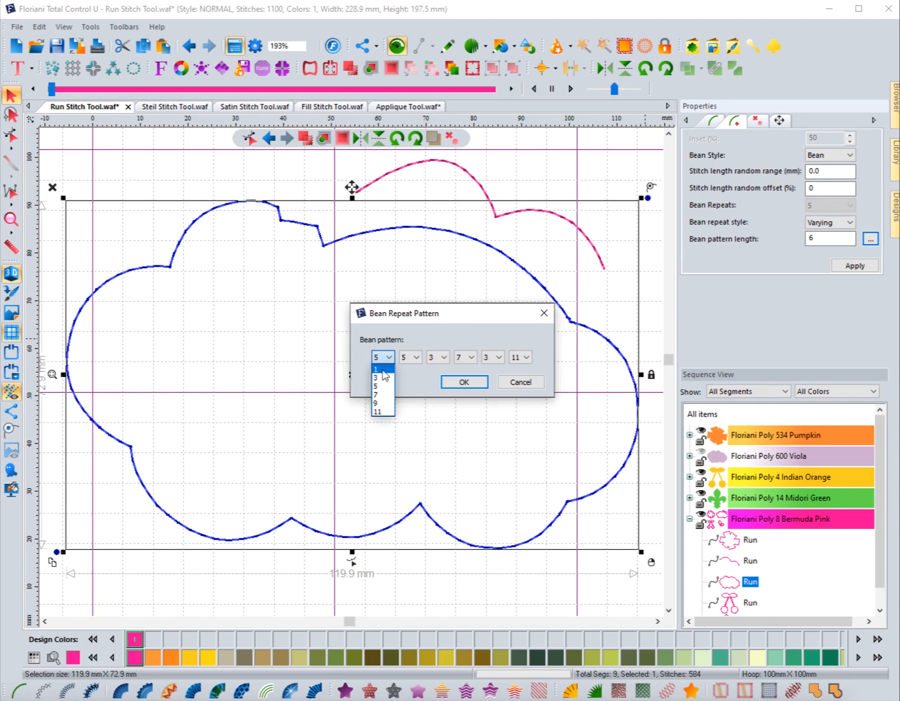
{"action": "left_click", "coordinate": [383, 369]}
{"action": "left_click", "coordinate": [410, 357]}
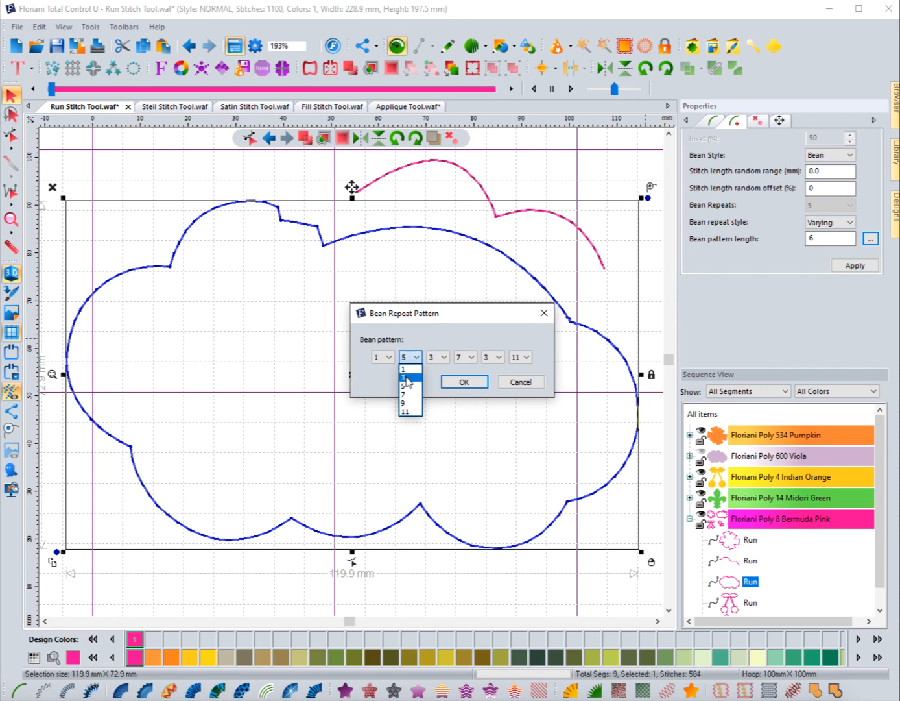
{"action": "left_click", "coordinate": [407, 377]}
{"action": "left_click", "coordinate": [437, 356]}
{"action": "left_click", "coordinate": [438, 385]}
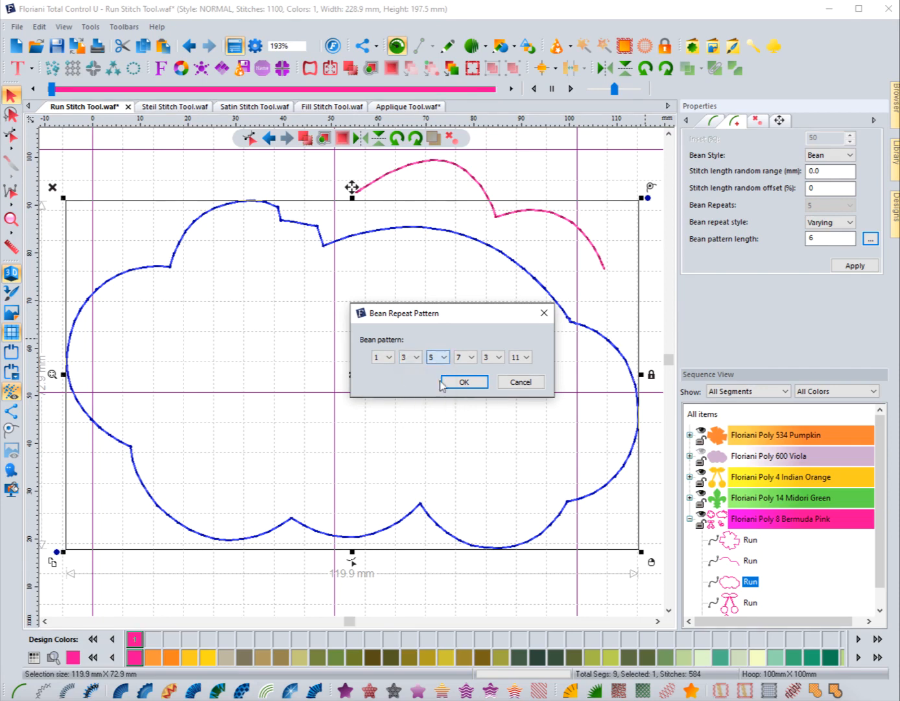
{"action": "left_click", "coordinate": [471, 357]}
{"action": "left_click", "coordinate": [493, 356]}
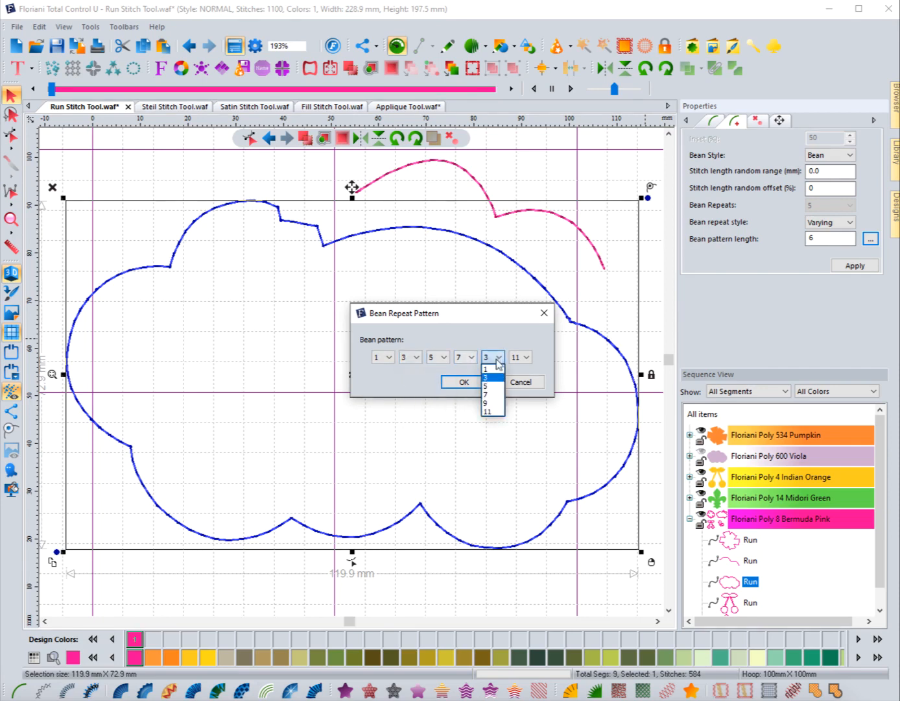
{"action": "left_click", "coordinate": [491, 402]}
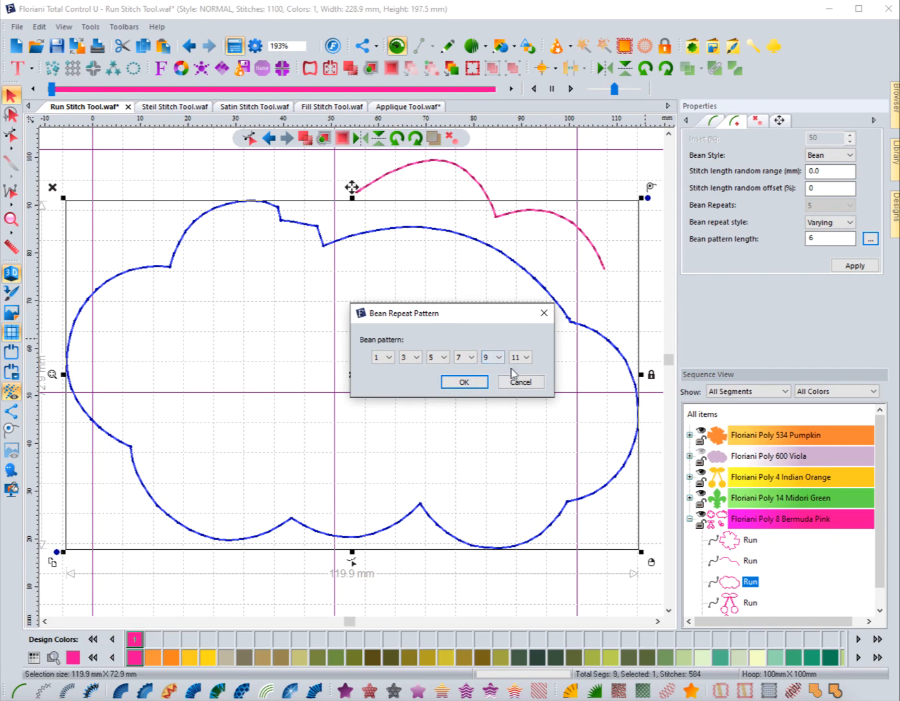
{"action": "left_click", "coordinate": [464, 383]}
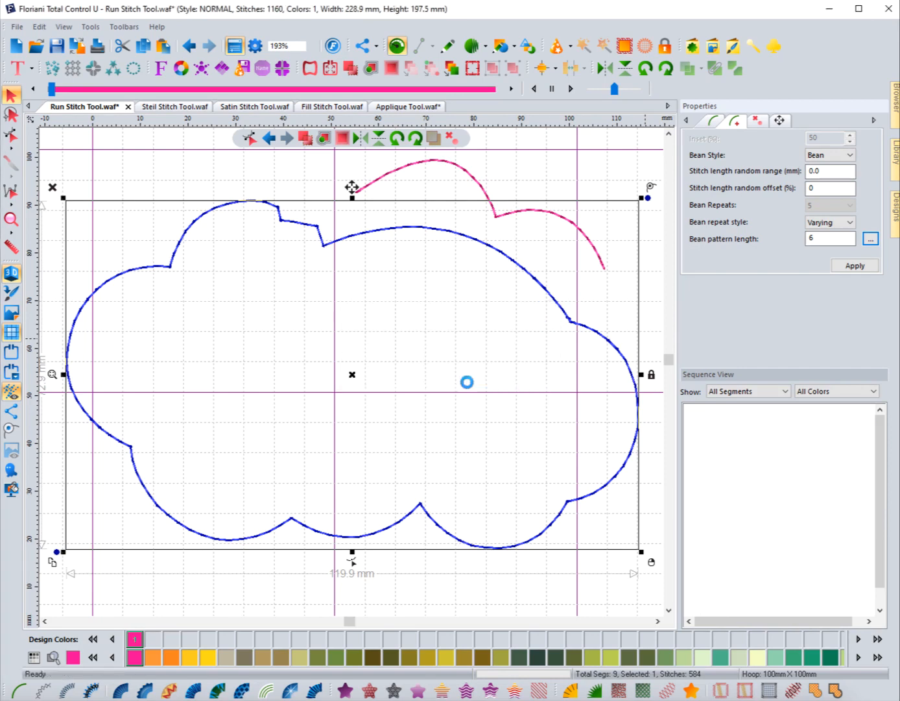
{"action": "left_click", "coordinate": [854, 268]}
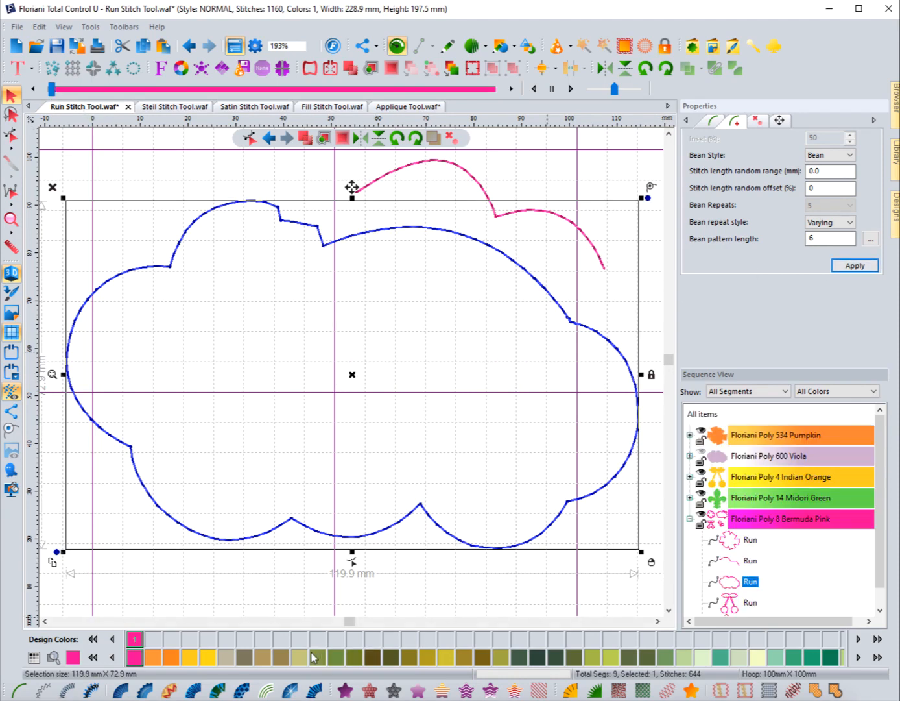
Step: Recolor the larger cloud outline to Floriani Poly 17 Dreamsicle and leave it deselected
{"action": "left_click", "coordinate": [152, 657]}
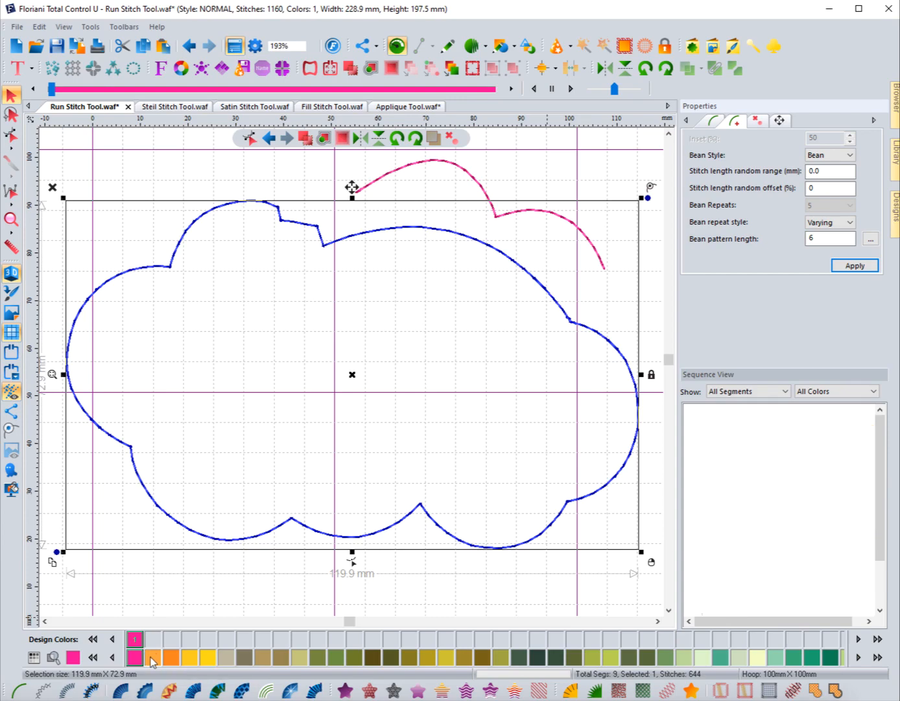
{"action": "left_click", "coordinate": [190, 587]}
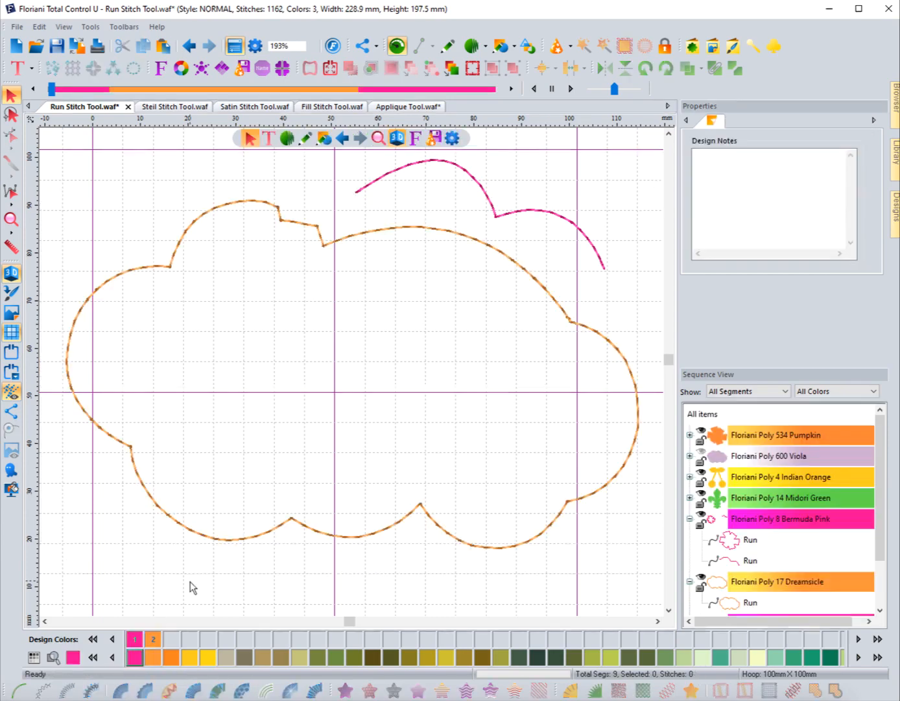
{"action": "left_click", "coordinate": [227, 532]}
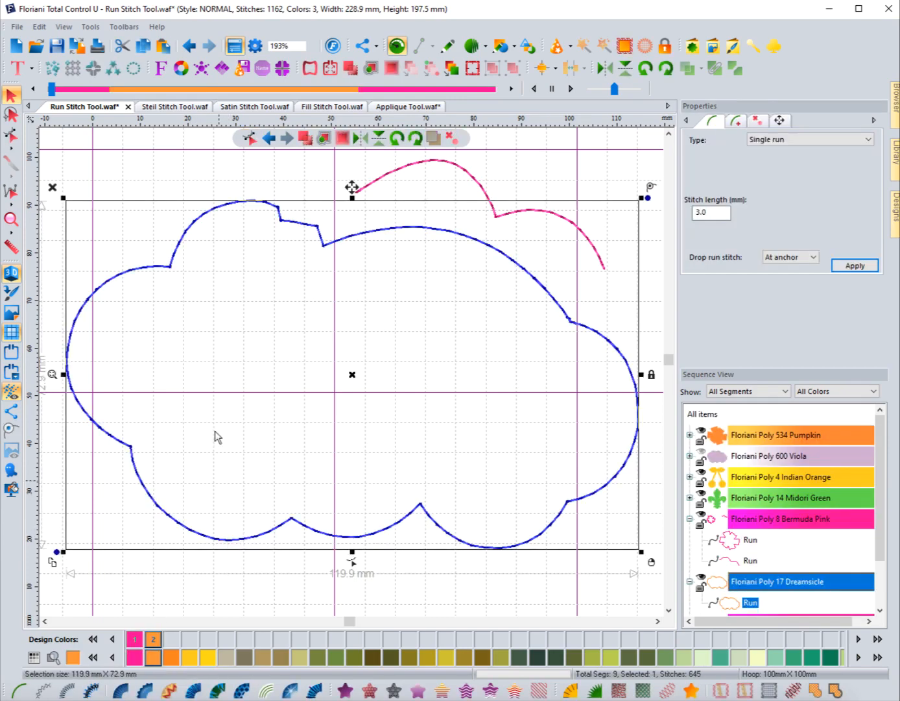
{"action": "left_click", "coordinate": [152, 204]}
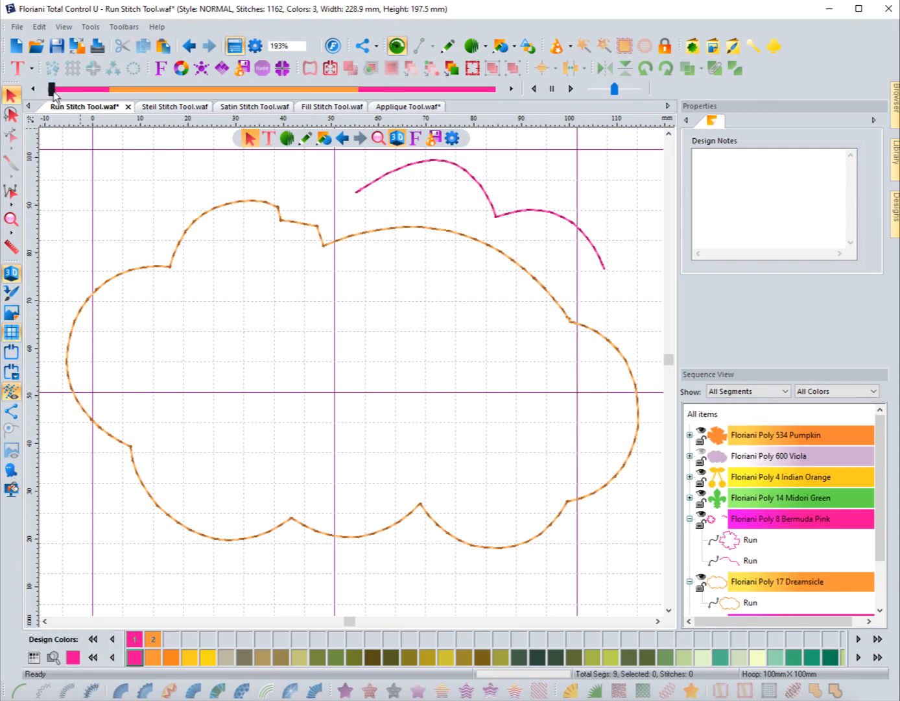
Step: Advance the stitch simulation to the start of the orange cloud outline and hide the grid
{"action": "left_click_drag", "start_coordinate": [54, 93], "coordinate": [117, 88]}
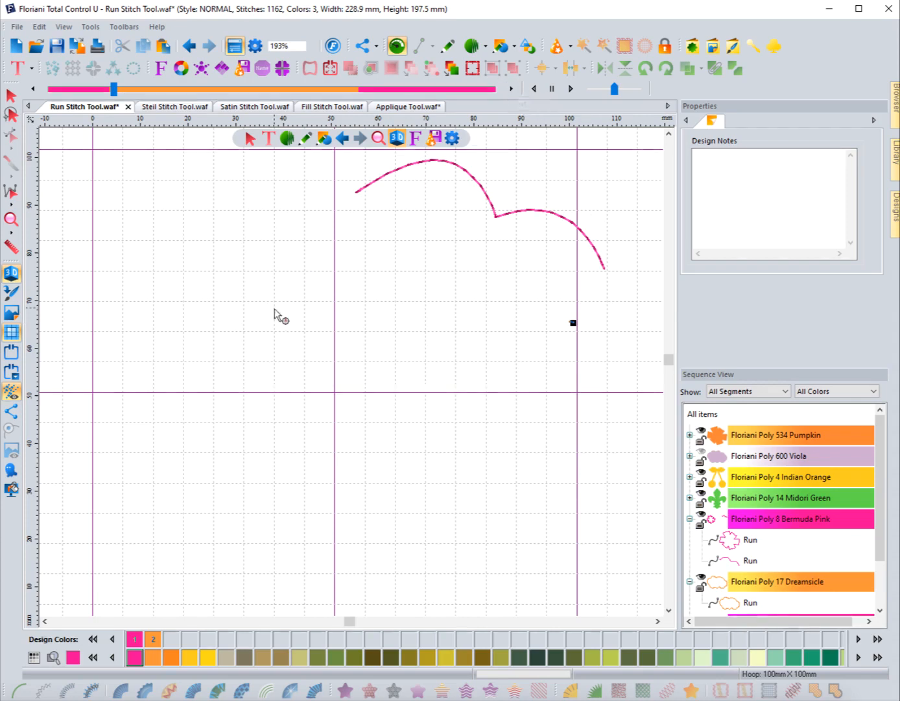
{"action": "left_click", "coordinate": [12, 332]}
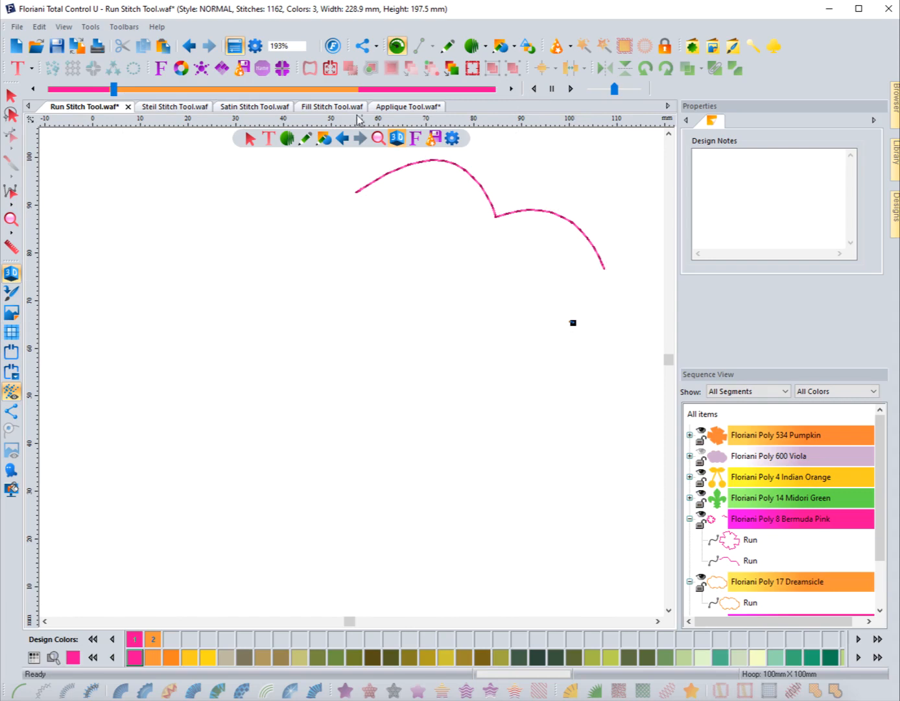
Step: Step forward stitch by stitch along the start of the orange cloud outline to examine its varying bean repeats
{"action": "left_click", "coordinate": [510, 90]}
{"action": "left_click", "coordinate": [511, 92]}
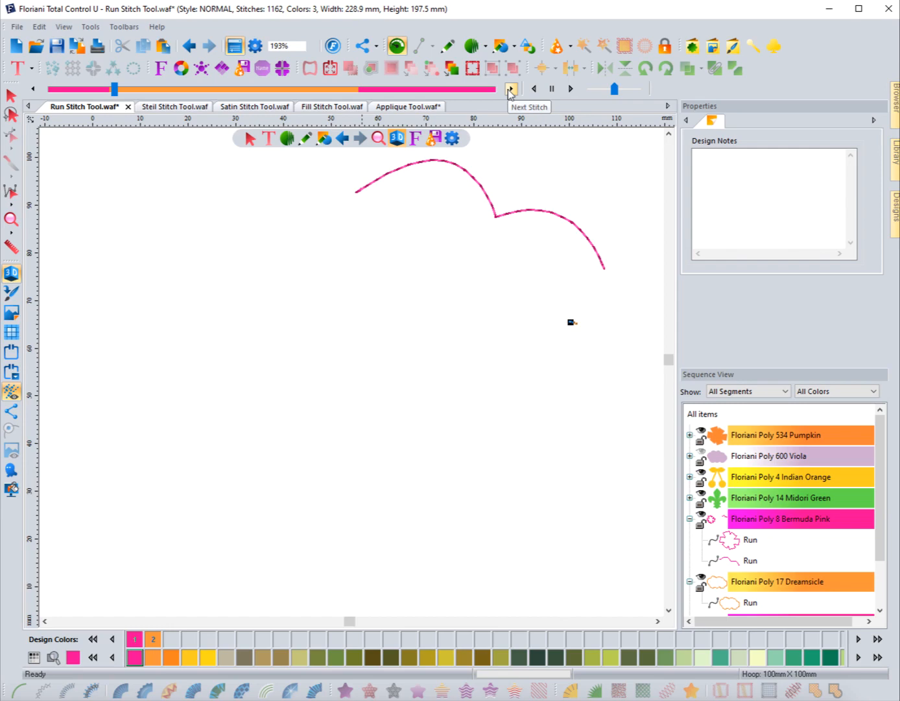
{"action": "left_click", "coordinate": [510, 91]}
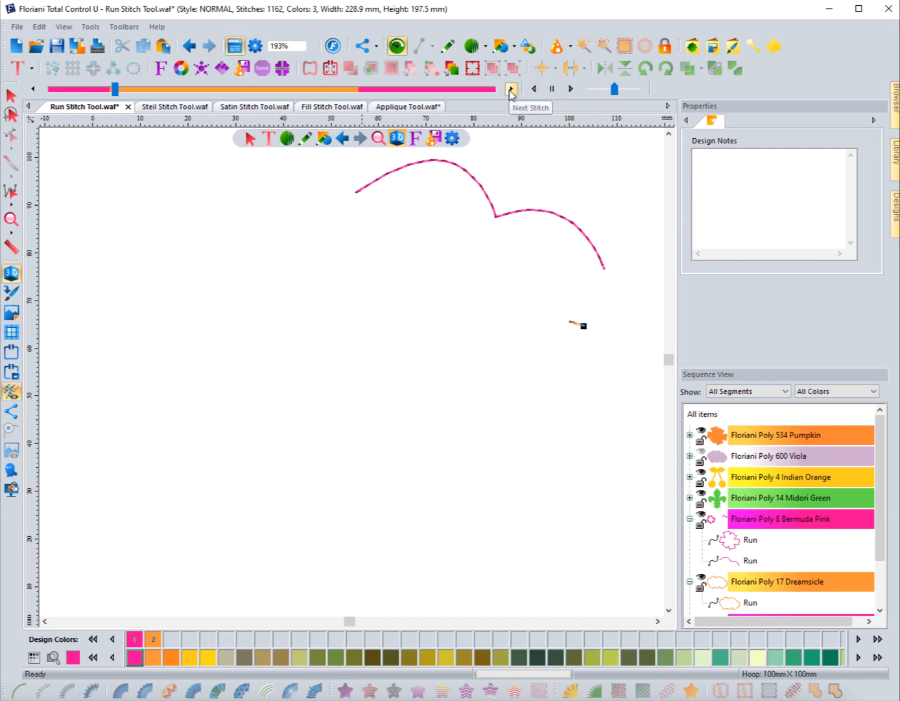
{"action": "left_click", "coordinate": [511, 91]}
{"action": "left_click", "coordinate": [511, 92]}
{"action": "left_click", "coordinate": [510, 92]}
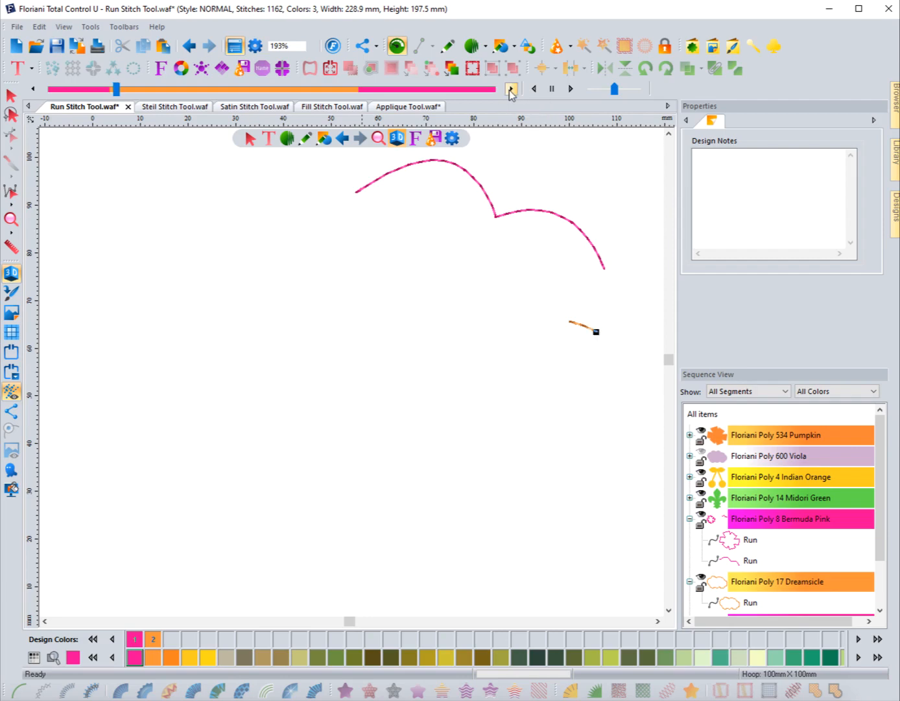
{"action": "left_click", "coordinate": [510, 91]}
{"action": "left_click", "coordinate": [510, 92]}
{"action": "left_click", "coordinate": [510, 92]}
{"action": "left_click", "coordinate": [510, 92]}
{"action": "left_click", "coordinate": [510, 92]}
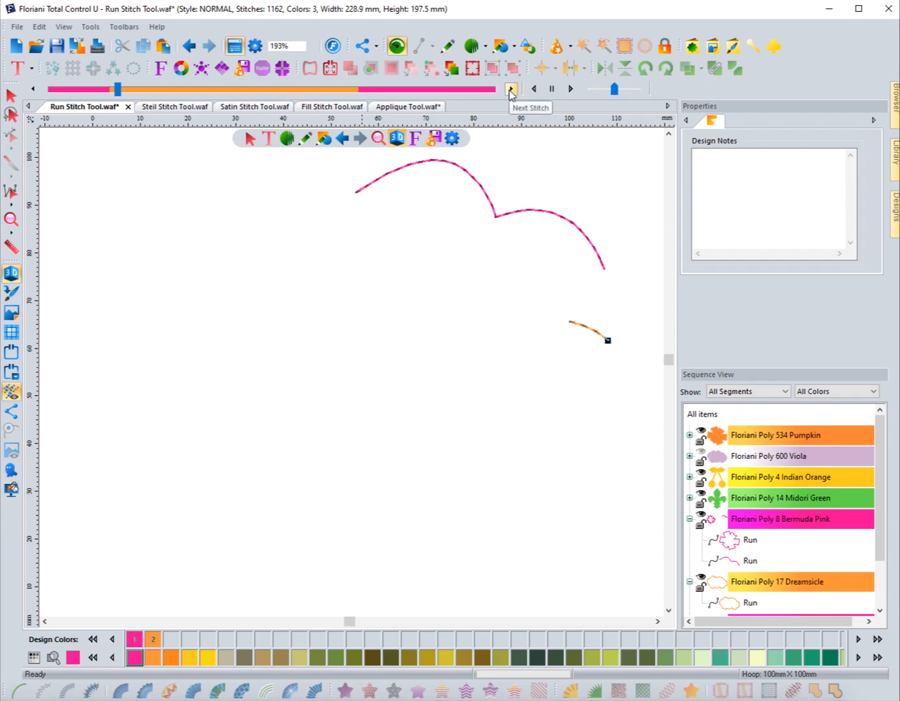
{"action": "left_click", "coordinate": [510, 91]}
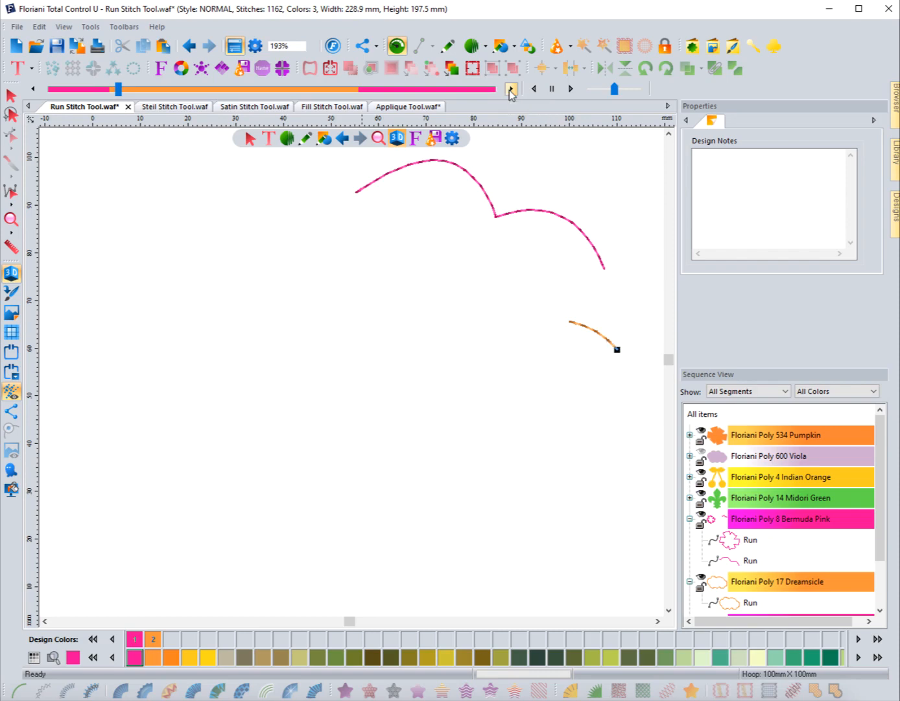
{"action": "left_click", "coordinate": [511, 92]}
{"action": "left_click", "coordinate": [512, 92]}
{"action": "left_click", "coordinate": [510, 91]}
{"action": "left_click", "coordinate": [511, 92]}
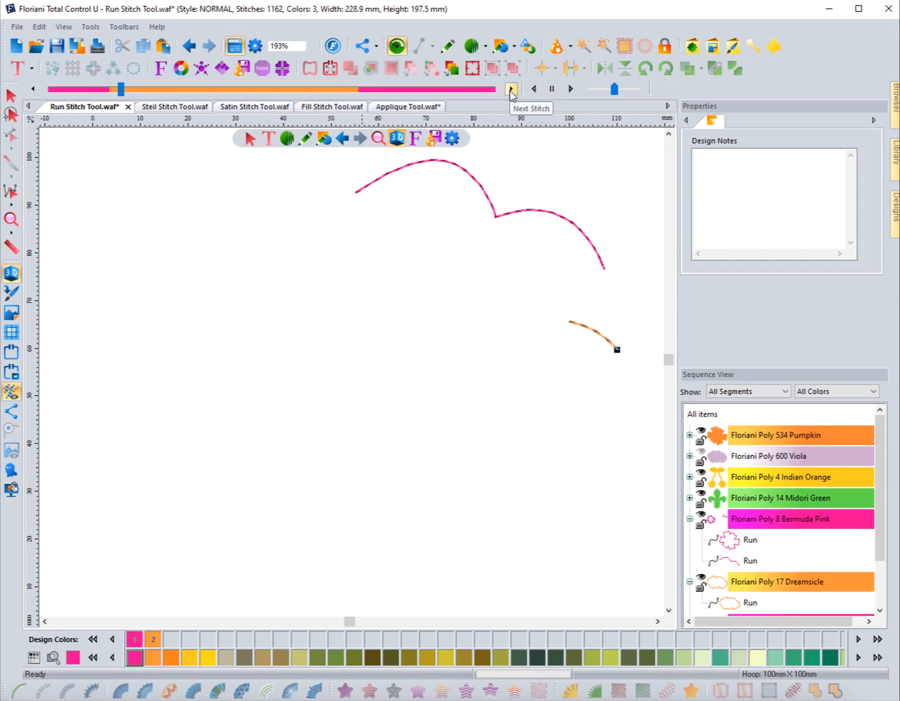
{"action": "left_click", "coordinate": [512, 94]}
{"action": "left_click", "coordinate": [511, 94]}
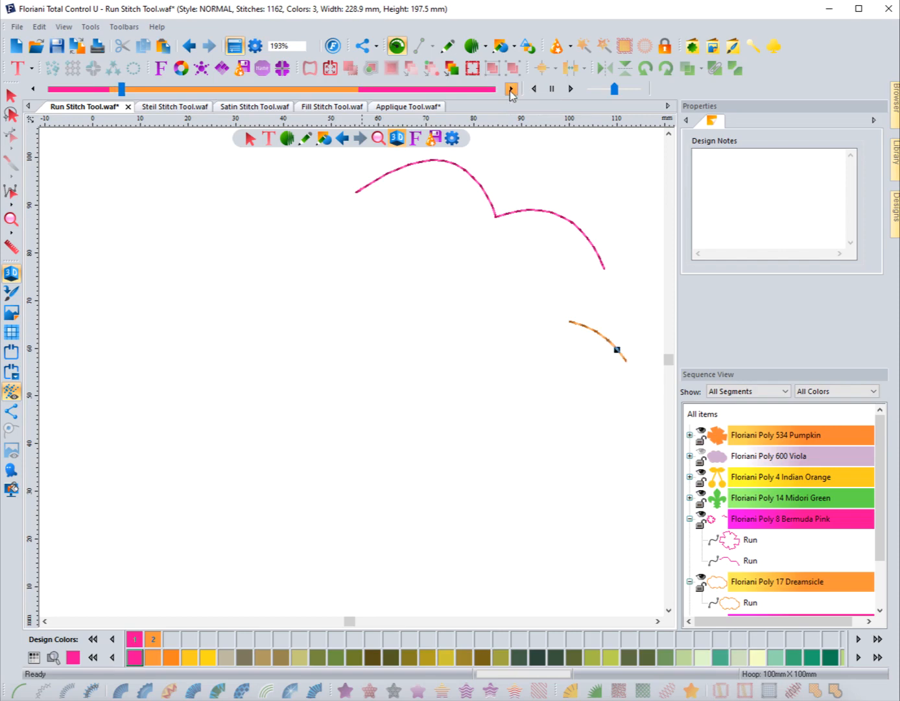
{"action": "left_click", "coordinate": [512, 93]}
{"action": "left_click", "coordinate": [512, 93]}
{"action": "left_click", "coordinate": [512, 92]}
{"action": "left_click", "coordinate": [511, 93]}
{"action": "left_click", "coordinate": [512, 94]}
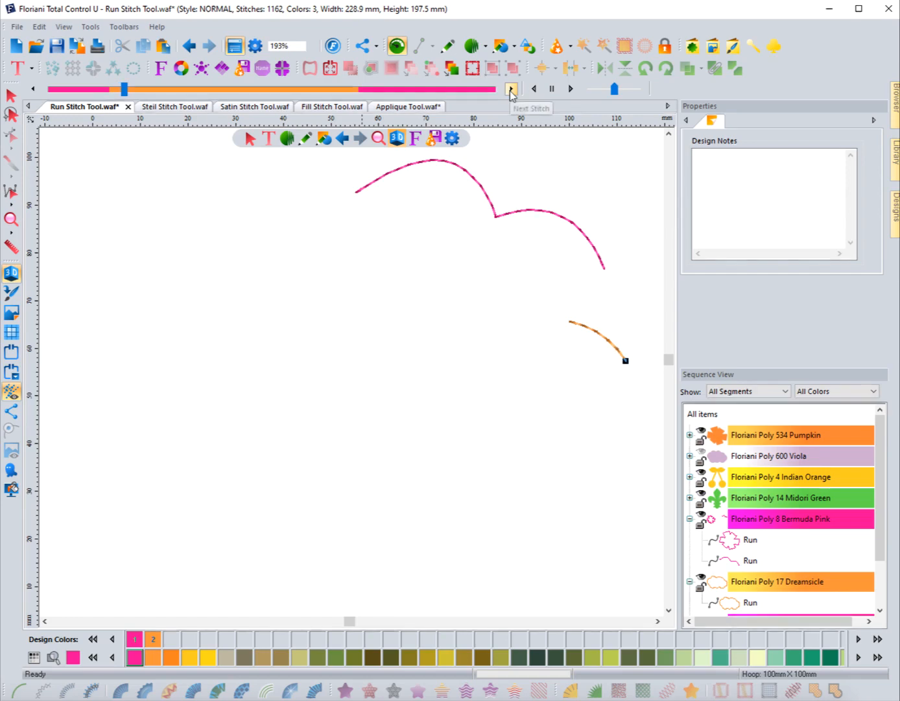
{"action": "left_click", "coordinate": [511, 92]}
{"action": "left_click", "coordinate": [511, 92]}
{"action": "left_click", "coordinate": [511, 92]}
{"action": "left_click", "coordinate": [511, 94]}
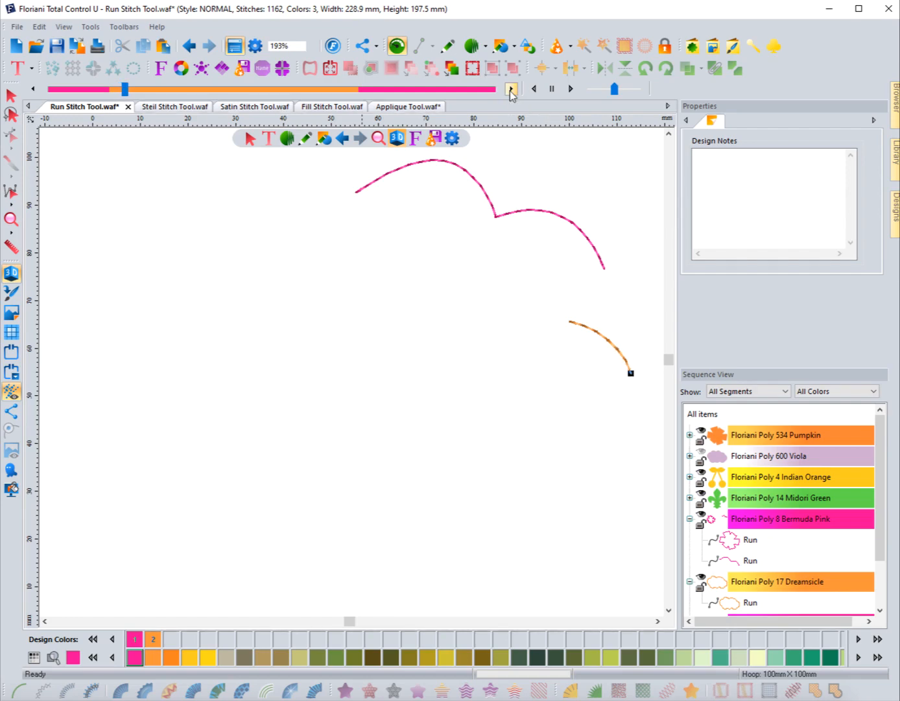
{"action": "left_click", "coordinate": [511, 93]}
{"action": "left_click", "coordinate": [512, 93]}
{"action": "left_click", "coordinate": [512, 92]}
{"action": "left_click", "coordinate": [512, 92]}
{"action": "left_click", "coordinate": [512, 92]}
{"action": "left_click", "coordinate": [512, 92]}
{"action": "left_click", "coordinate": [511, 92]}
{"action": "left_click", "coordinate": [512, 92]}
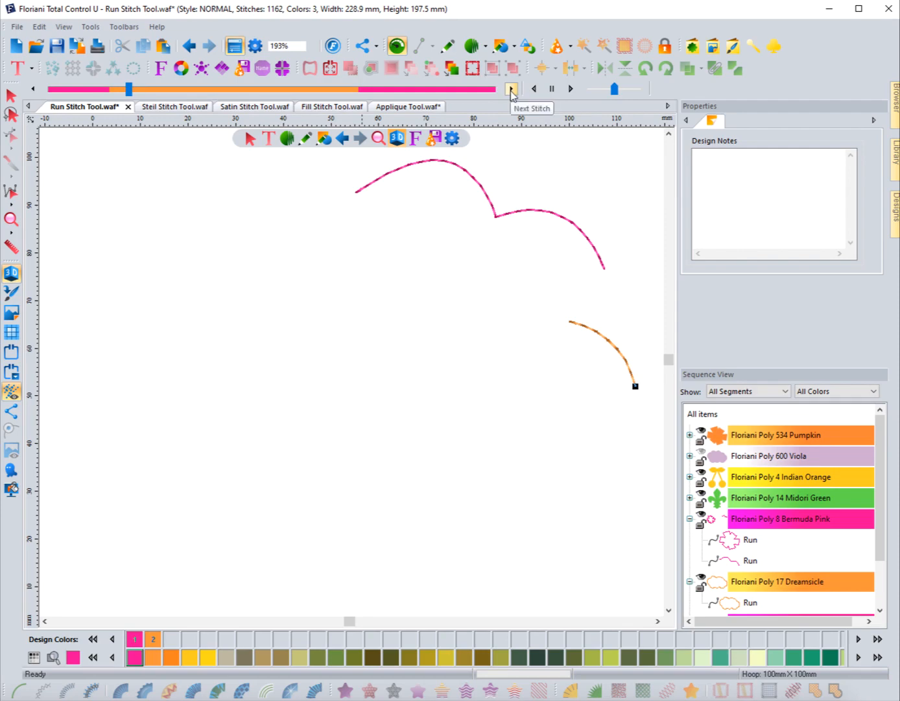
{"action": "left_click", "coordinate": [512, 91]}
{"action": "left_click", "coordinate": [512, 92]}
{"action": "left_click", "coordinate": [511, 92]}
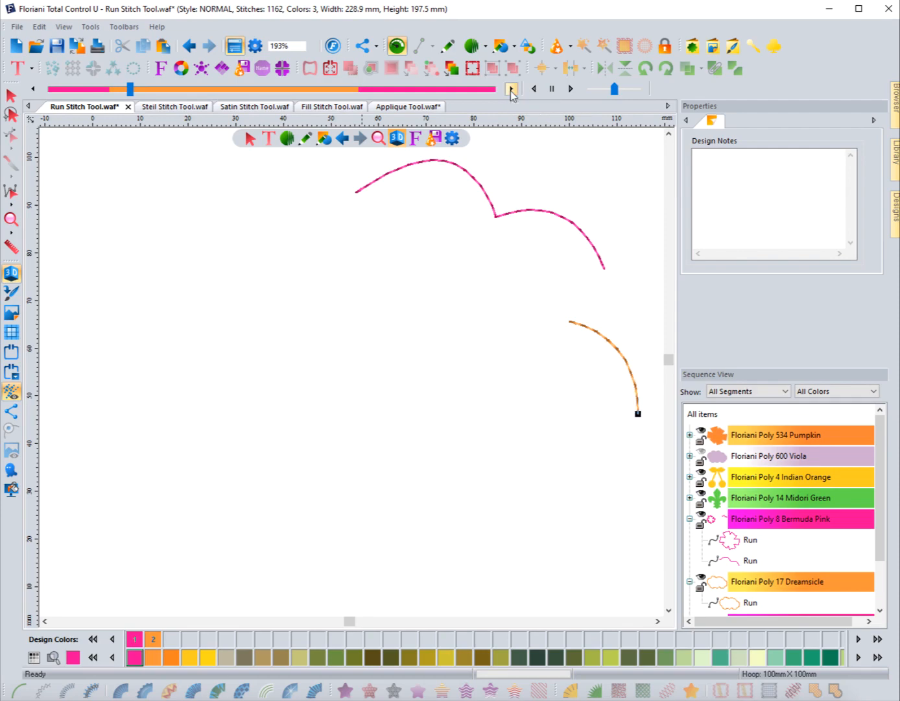
Step: Finish stepping through the orange cloud outline's stitches and review its bean repeat pattern without changing it
{"action": "left_click", "coordinate": [512, 92]}
{"action": "left_click", "coordinate": [511, 91]}
{"action": "left_click", "coordinate": [11, 96]}
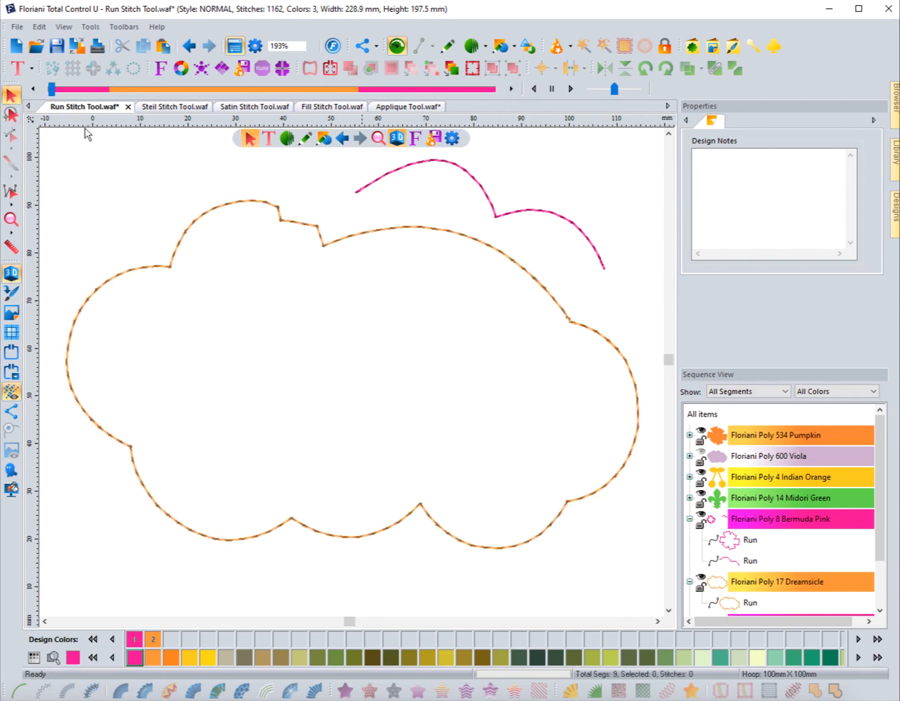
{"action": "left_click", "coordinate": [573, 323]}
{"action": "left_click", "coordinate": [736, 122]}
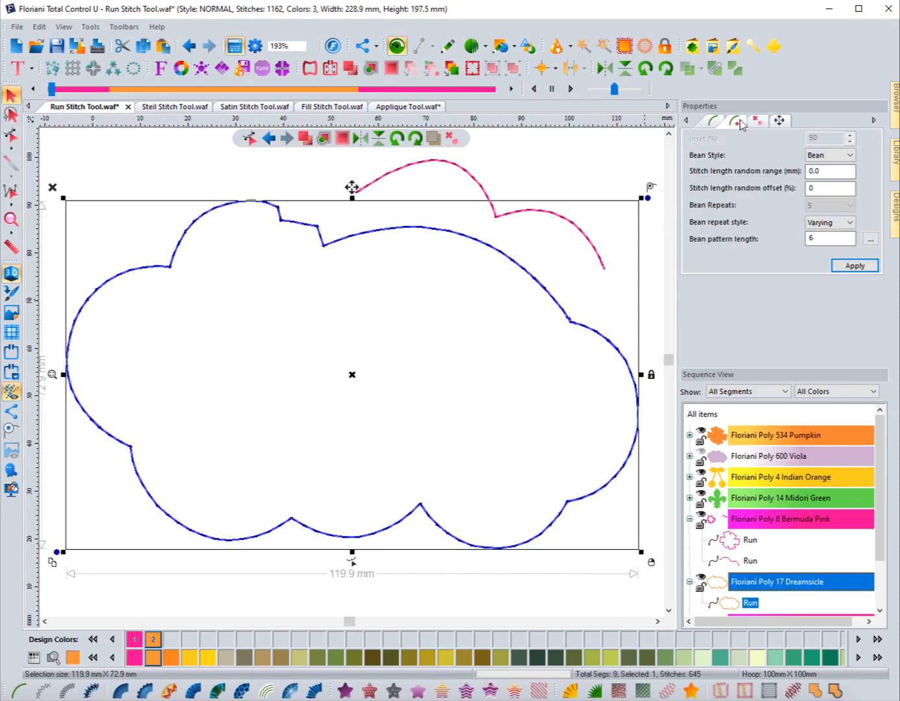
{"action": "left_click", "coordinate": [869, 240]}
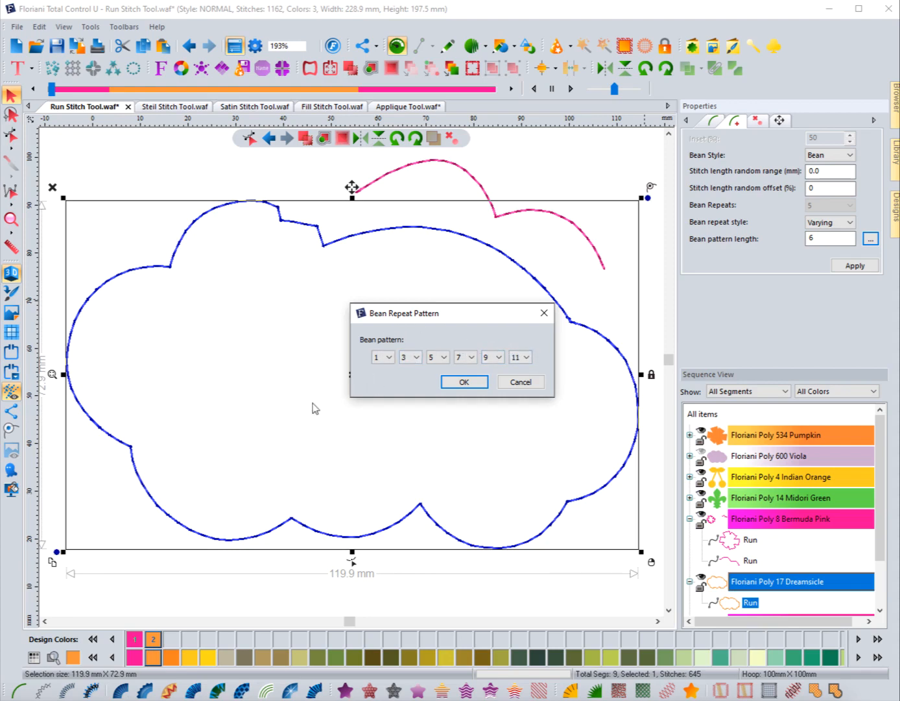
{"action": "left_click", "coordinate": [519, 383]}
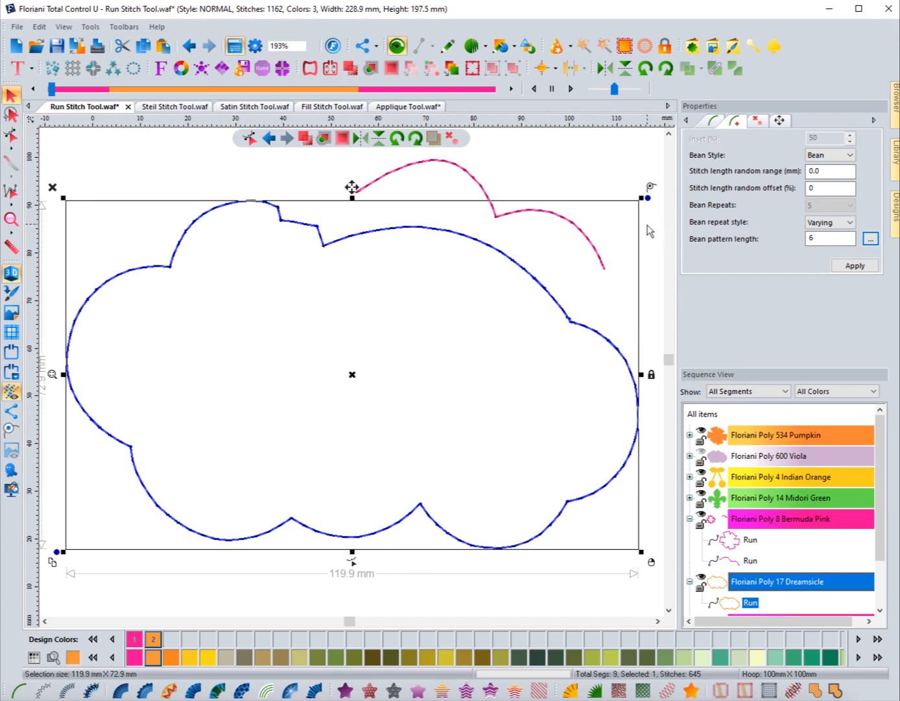
Step: Try a bean repeat pattern of 1, 5, 11, 5, 3, 11 on the cloud outline and discard it
{"action": "left_click", "coordinate": [871, 239]}
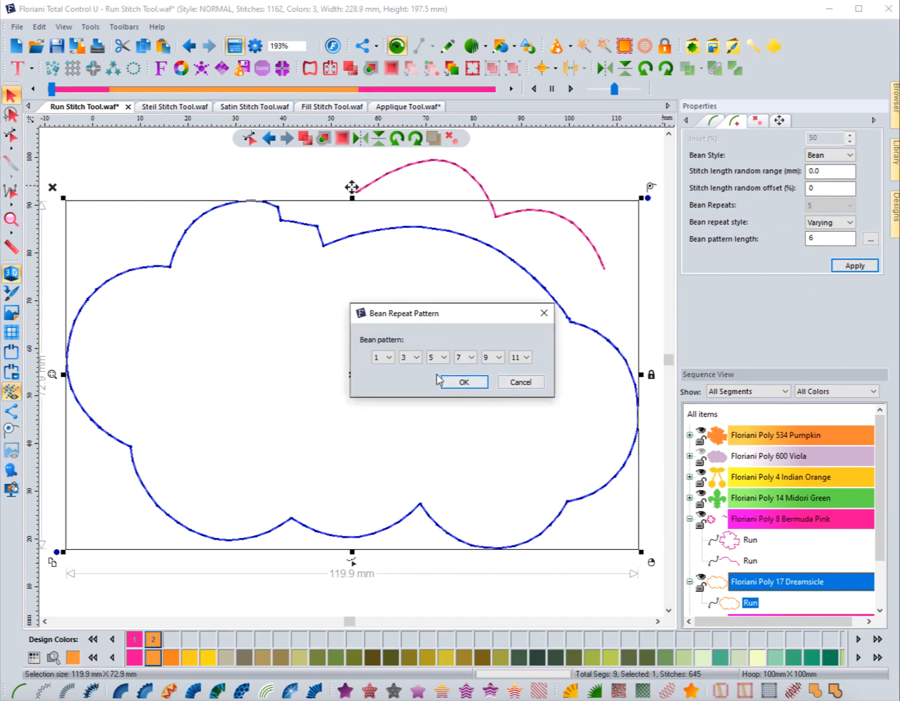
{"action": "left_click", "coordinate": [423, 361]}
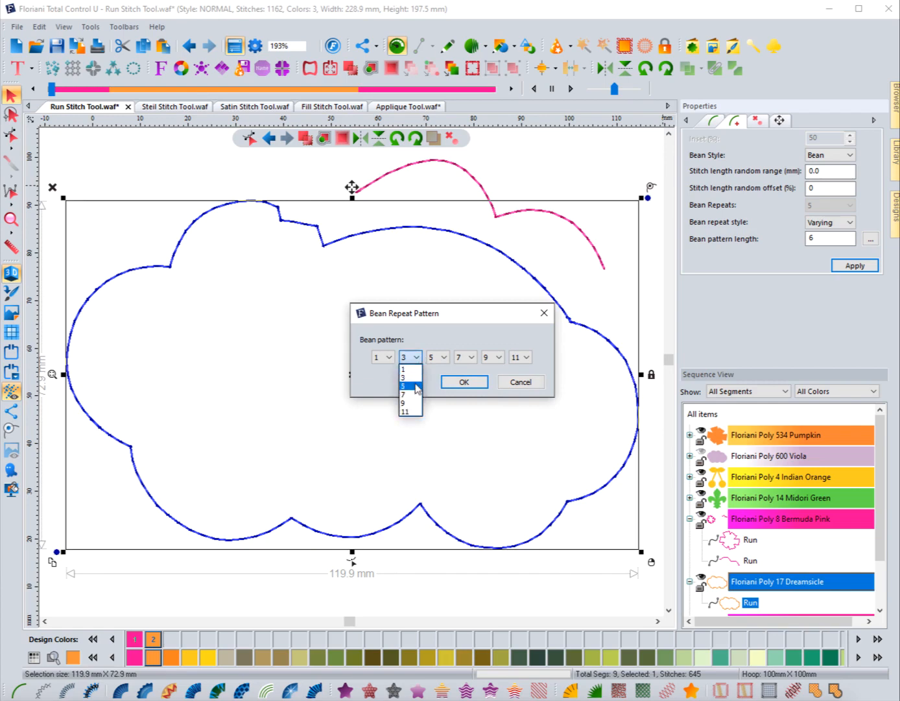
{"action": "left_click", "coordinate": [418, 387]}
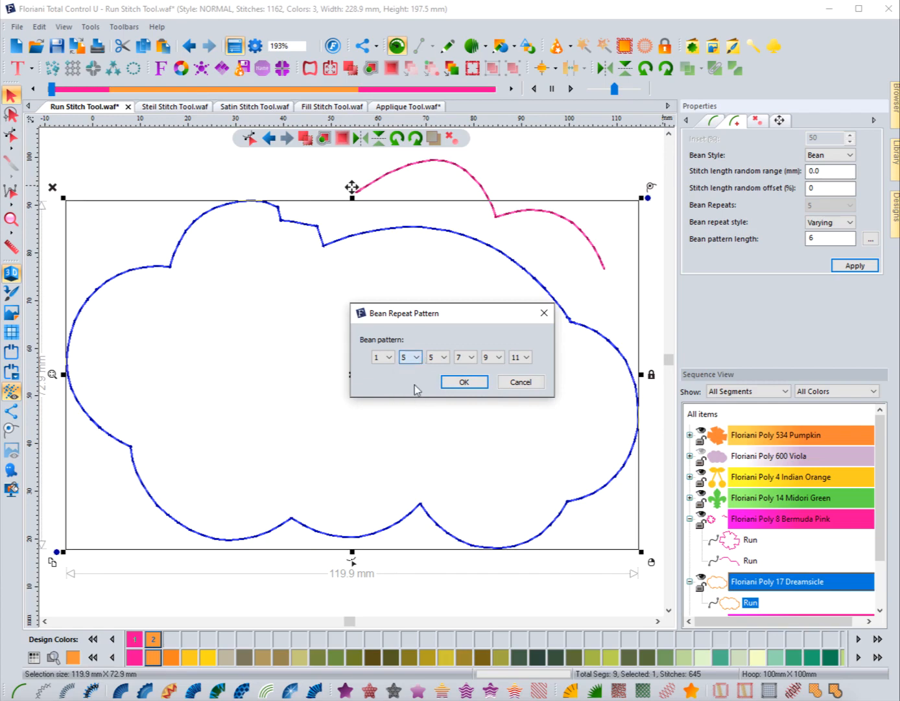
{"action": "left_click", "coordinate": [447, 360]}
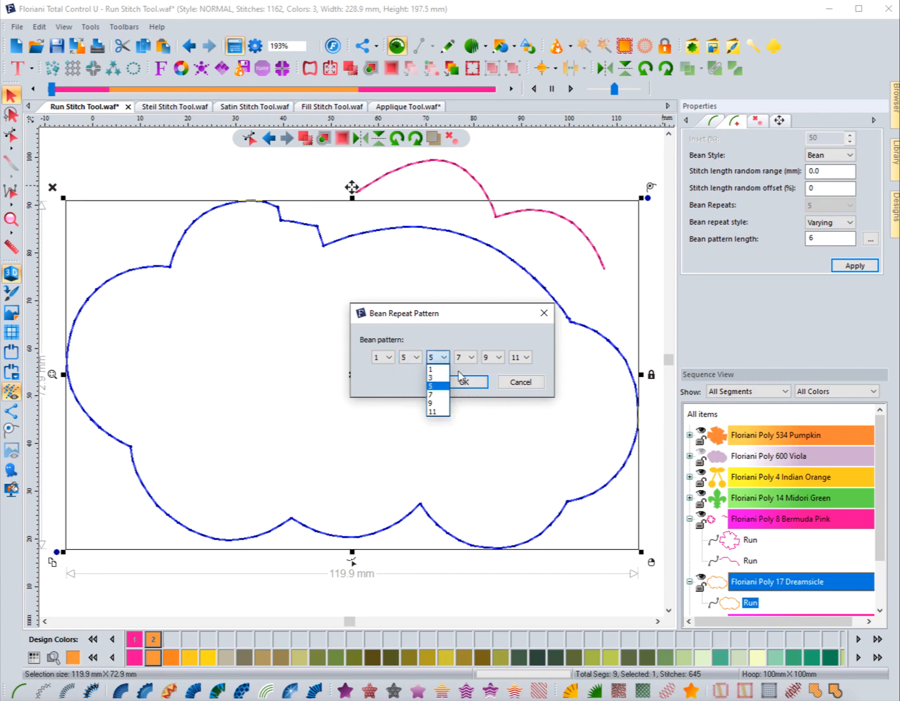
{"action": "left_click", "coordinate": [433, 412]}
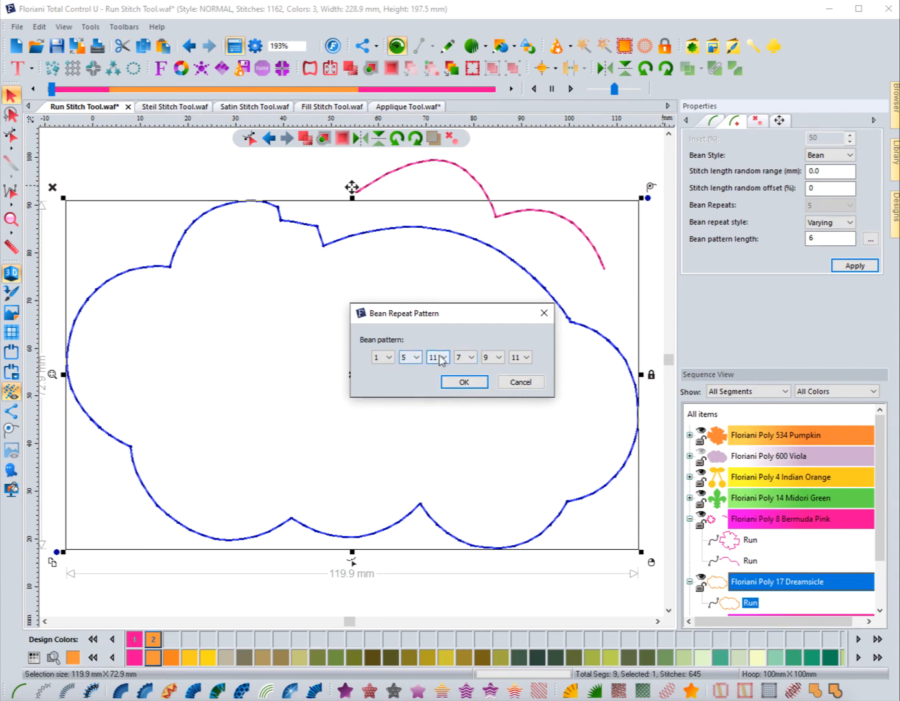
{"action": "left_click", "coordinate": [464, 360]}
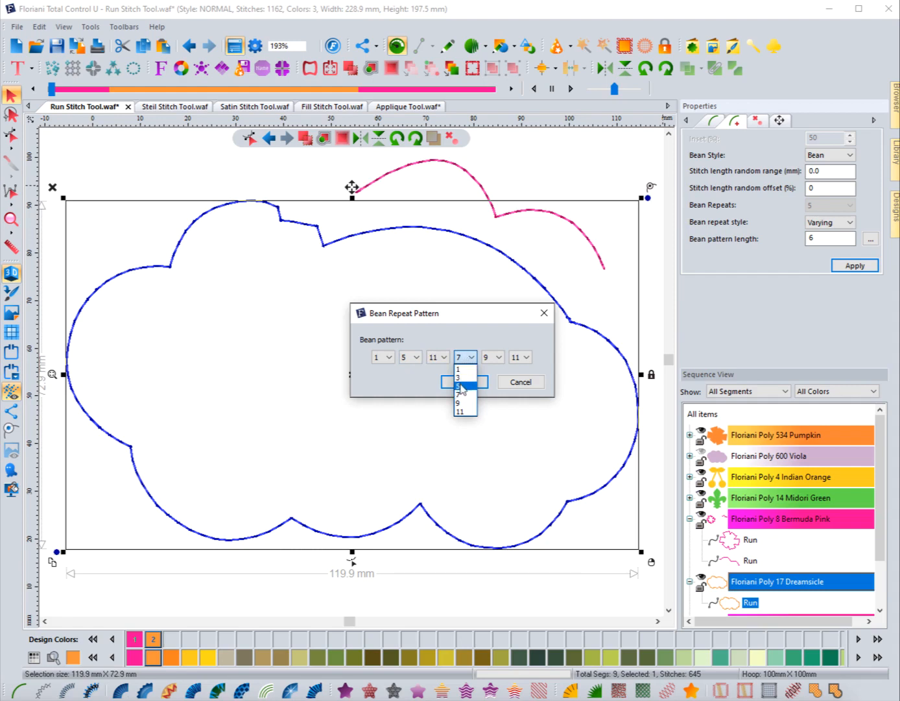
{"action": "left_click", "coordinate": [461, 386]}
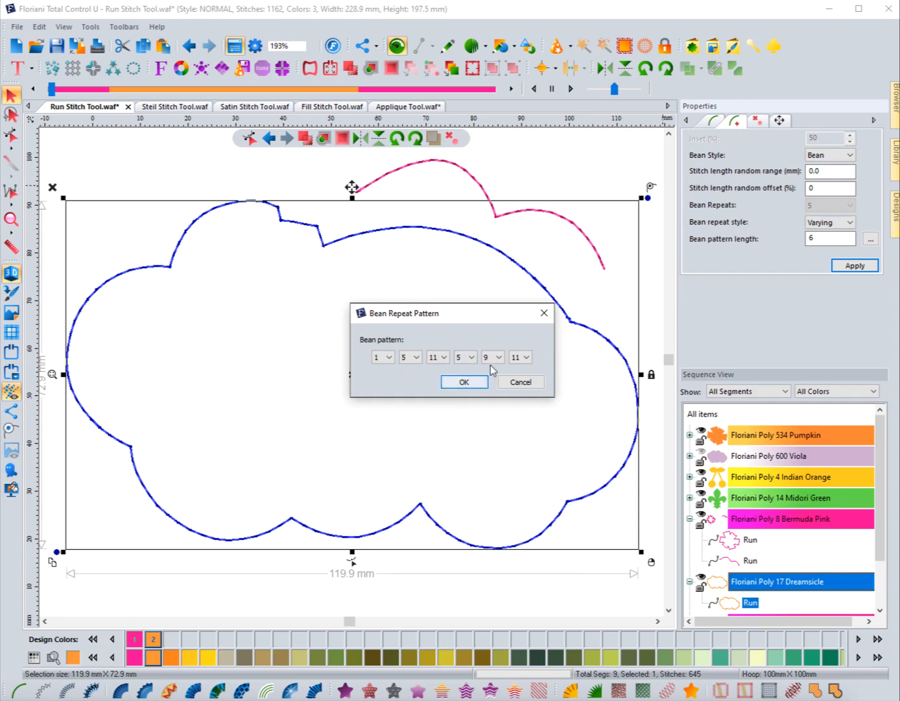
{"action": "left_click", "coordinate": [496, 363]}
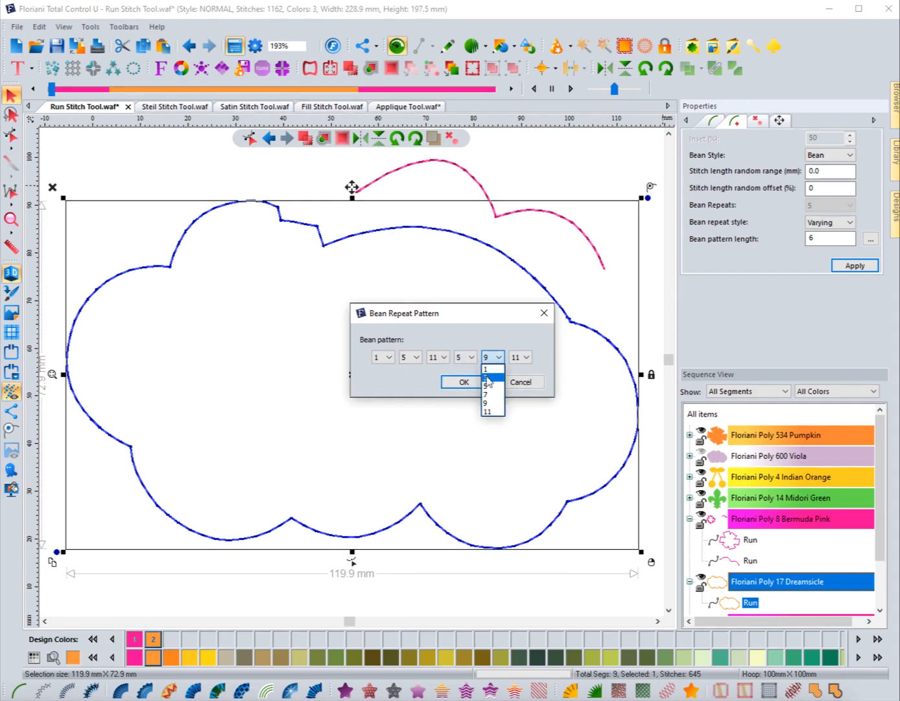
{"action": "left_click", "coordinate": [489, 380]}
{"action": "left_click", "coordinate": [524, 358]}
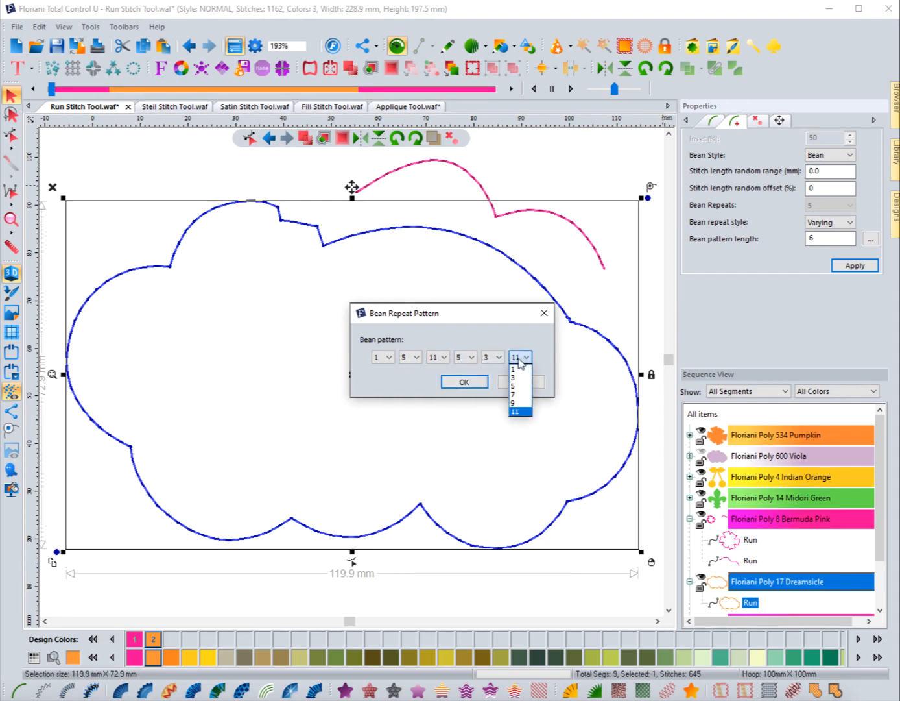
{"action": "left_click", "coordinate": [419, 368]}
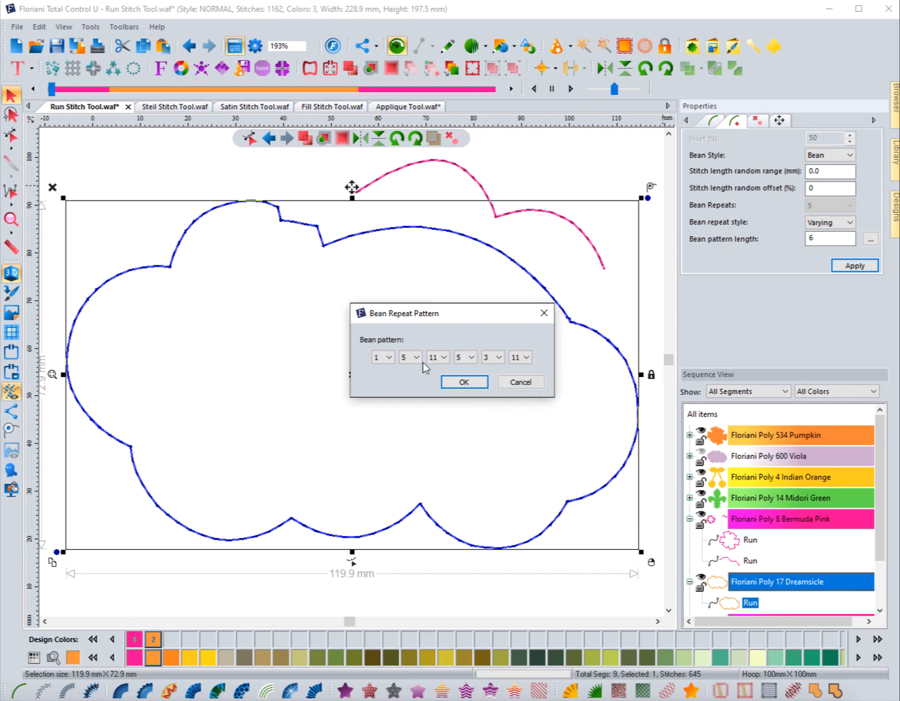
{"action": "left_click", "coordinate": [518, 378]}
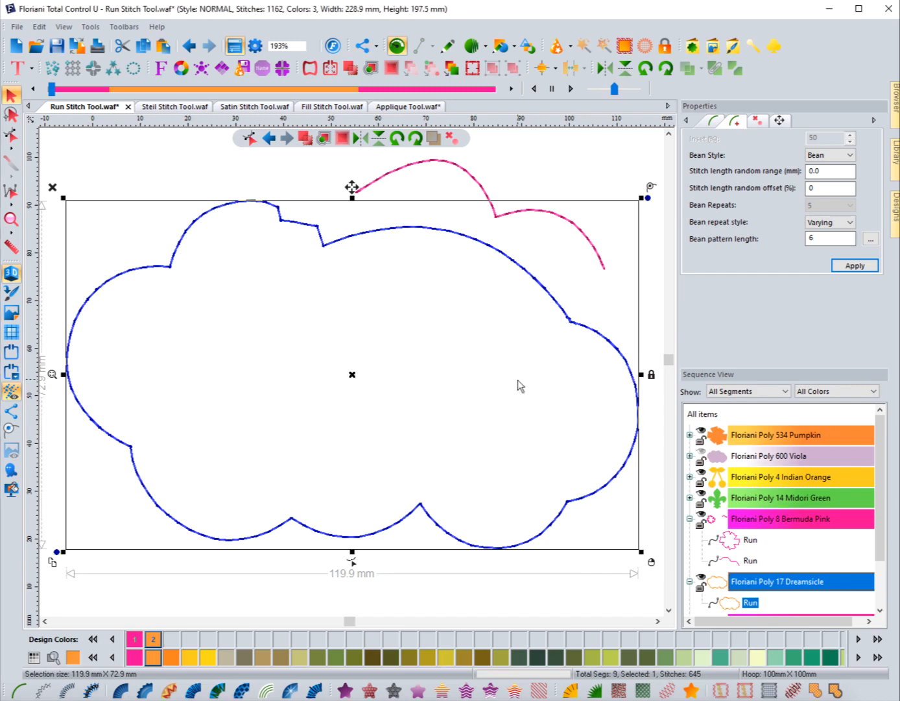
{"action": "double_click", "coordinate": [830, 238]}
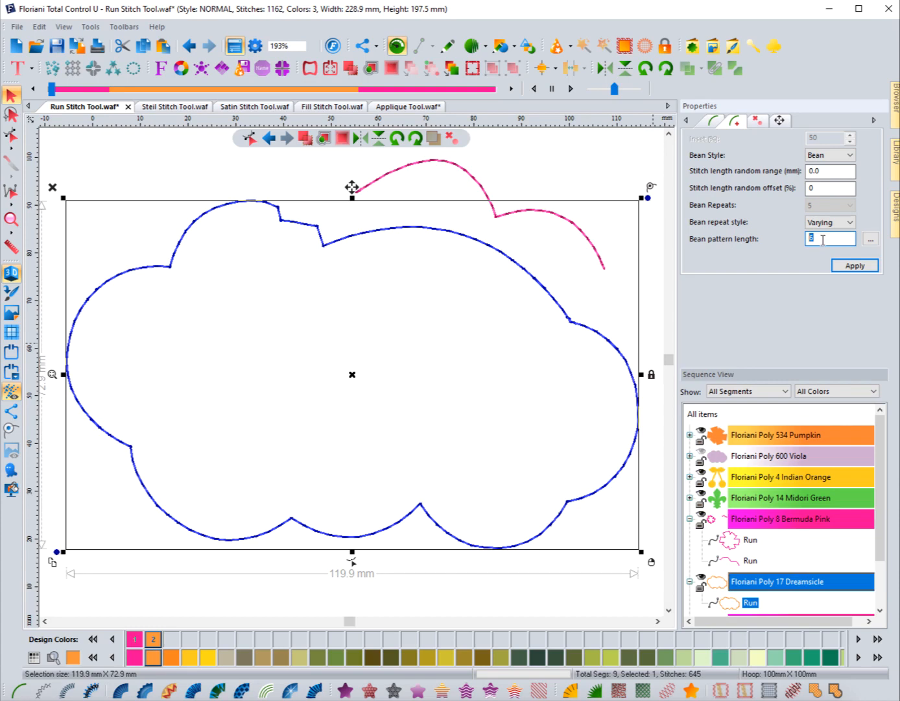
{"action": "left_click", "coordinate": [870, 239]}
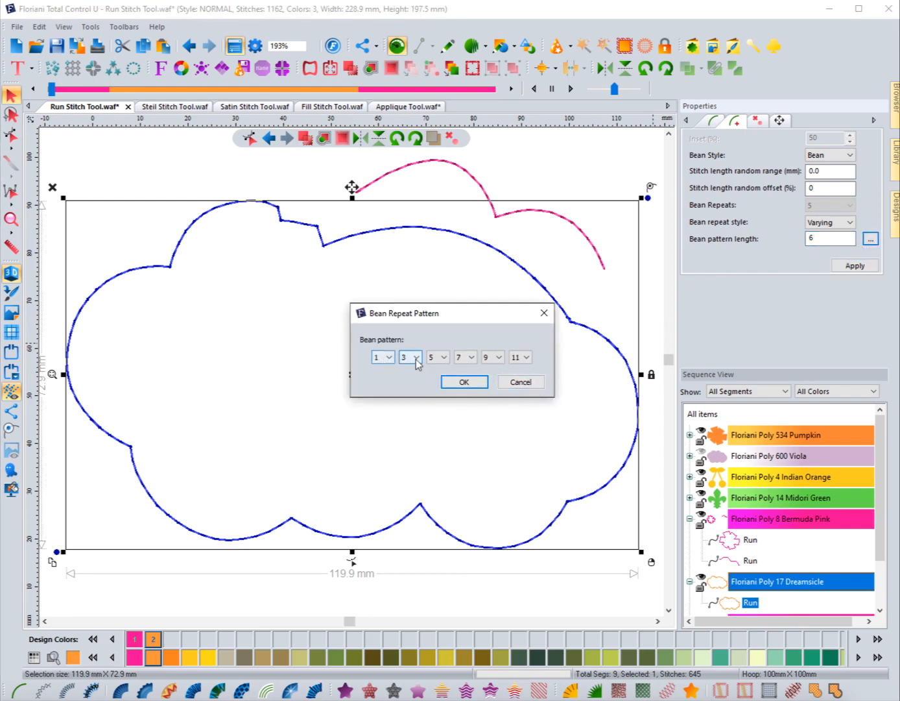
{"action": "left_click", "coordinate": [519, 381]}
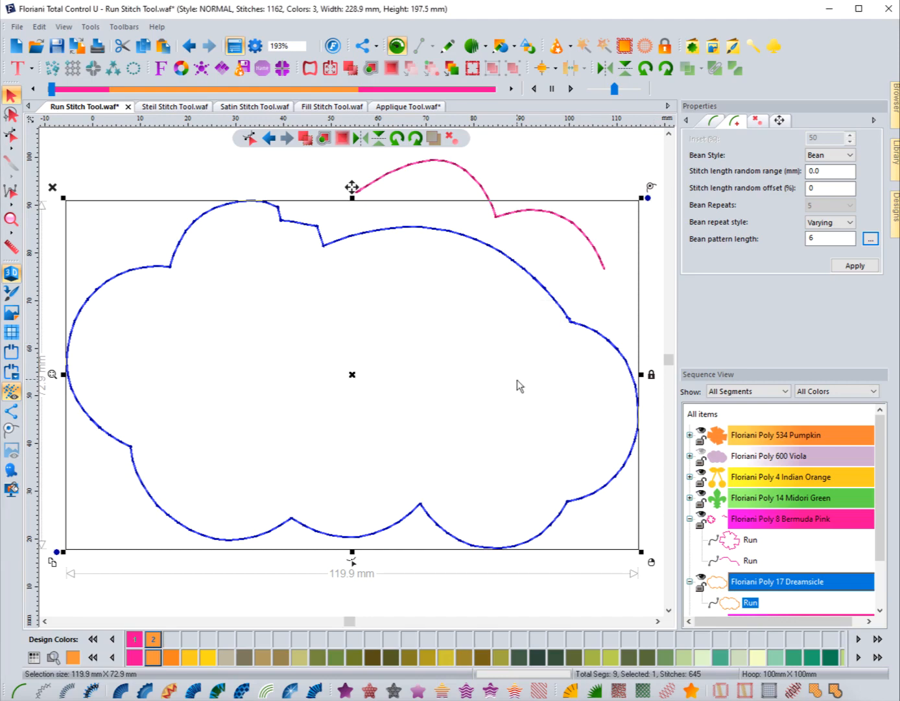
Step: Set the cloud outline's bean pattern length to 4 with the repeat pattern 1, 3, 5, 3, apply it and deselect the outline
{"action": "left_click", "coordinate": [811, 238]}
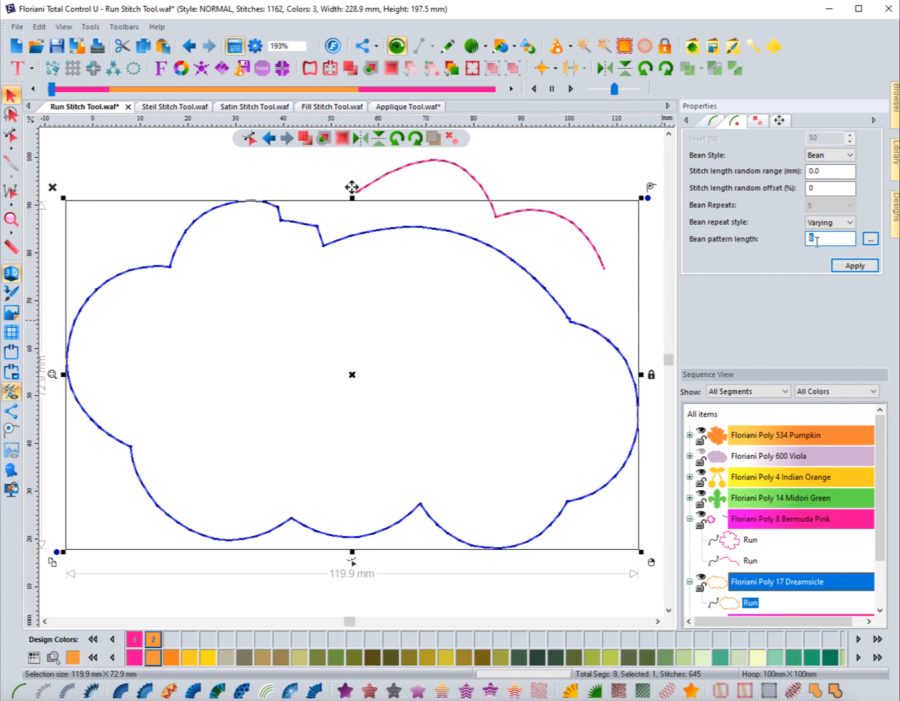
{"action": "left_click", "coordinate": [871, 238]}
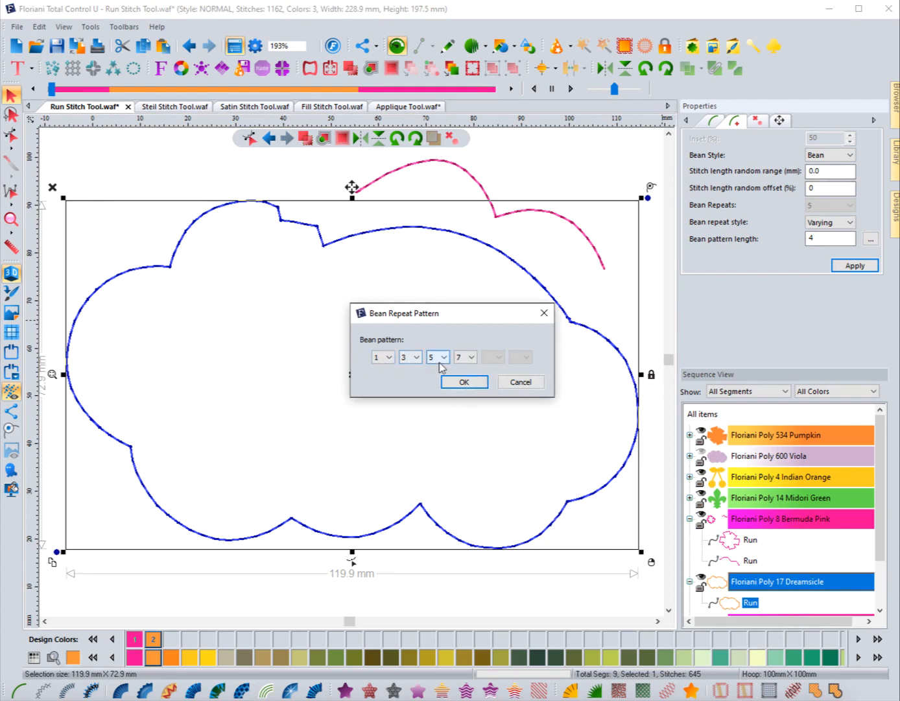
{"action": "left_click", "coordinate": [464, 357]}
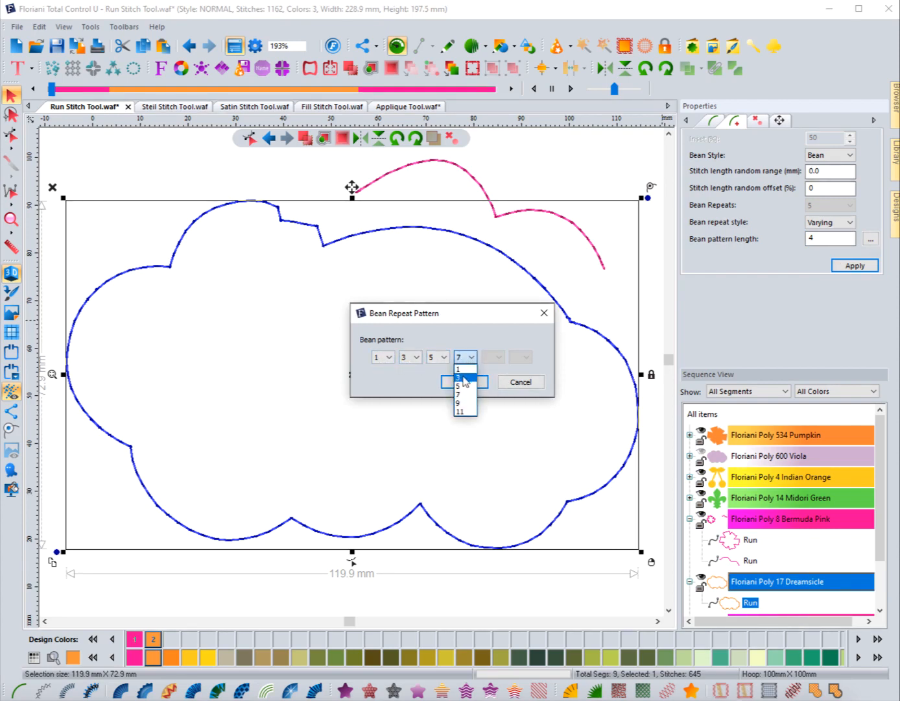
{"action": "left_click", "coordinate": [467, 381]}
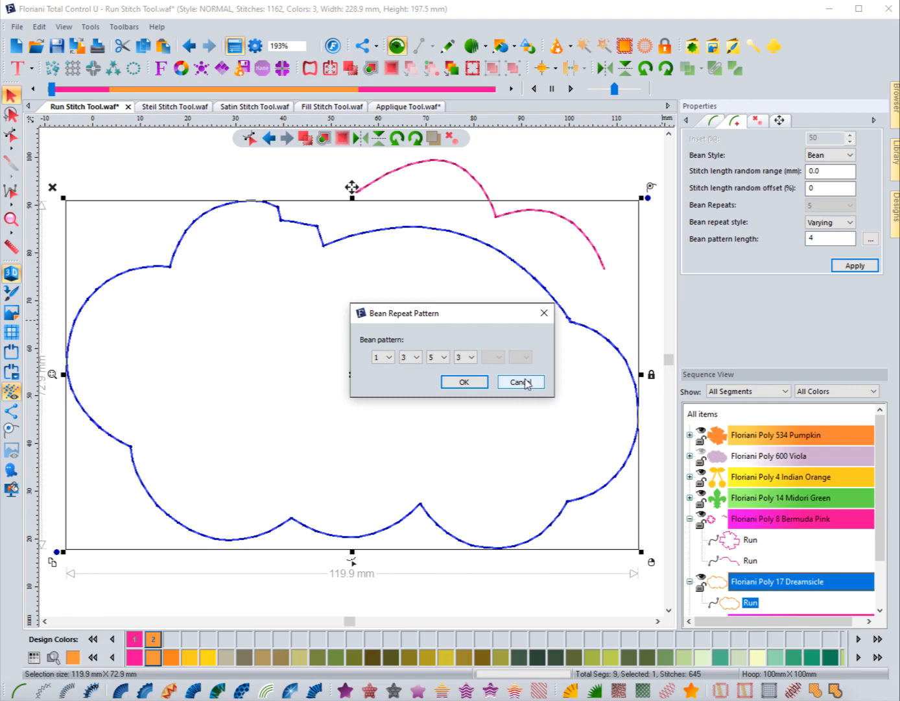
{"action": "left_click", "coordinate": [461, 381]}
{"action": "left_click", "coordinate": [855, 265]}
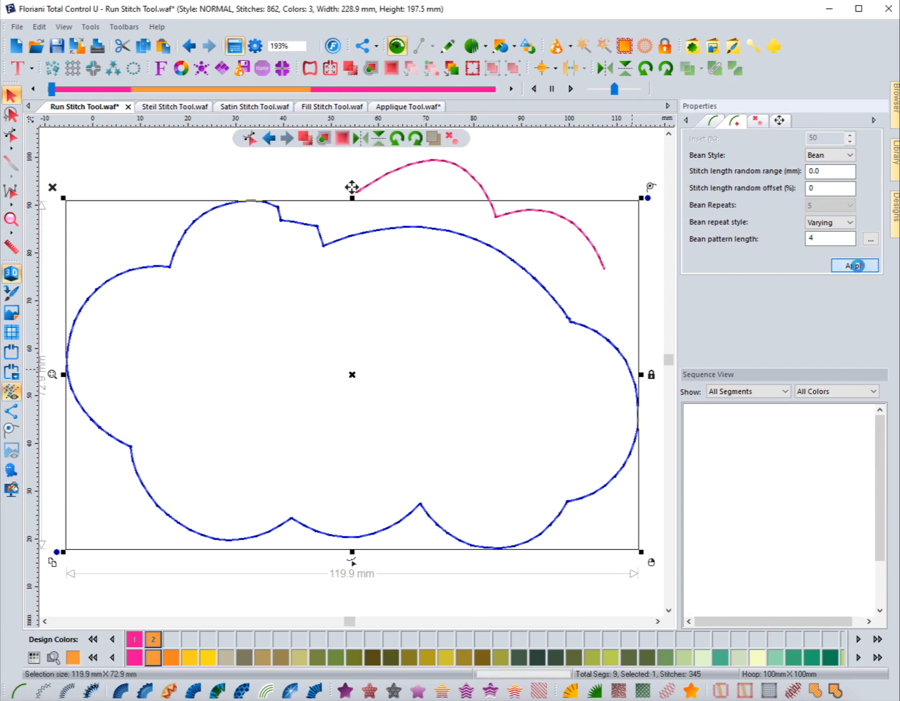
{"action": "left_click", "coordinate": [565, 380]}
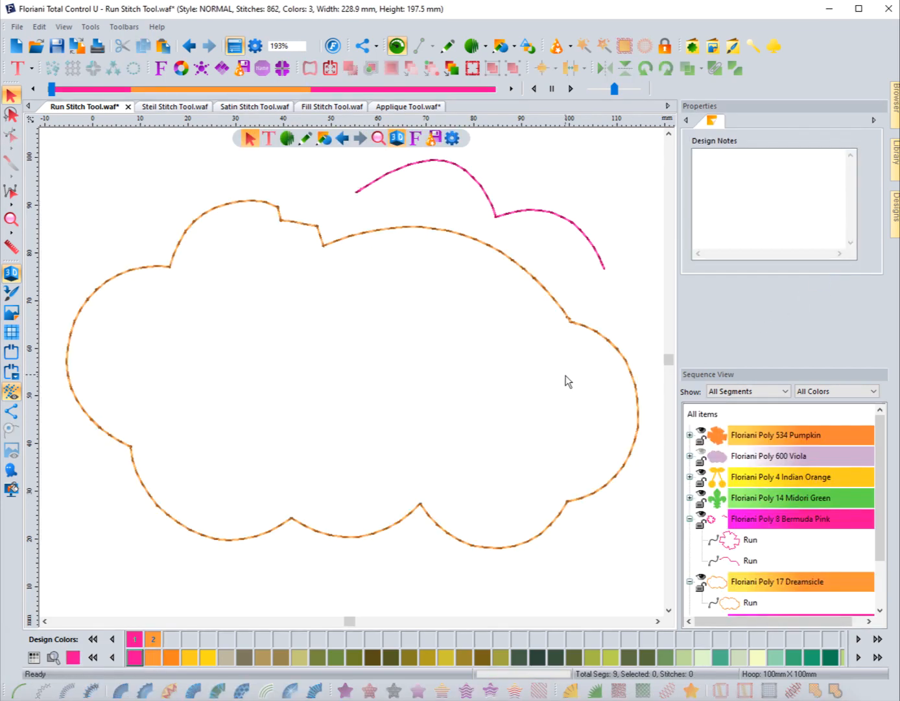
Step: Return the orange cloud outline to the Standard bean repeat style with 3 bean repeats and apply it
{"action": "left_click", "coordinate": [574, 323]}
{"action": "left_click", "coordinate": [737, 120]}
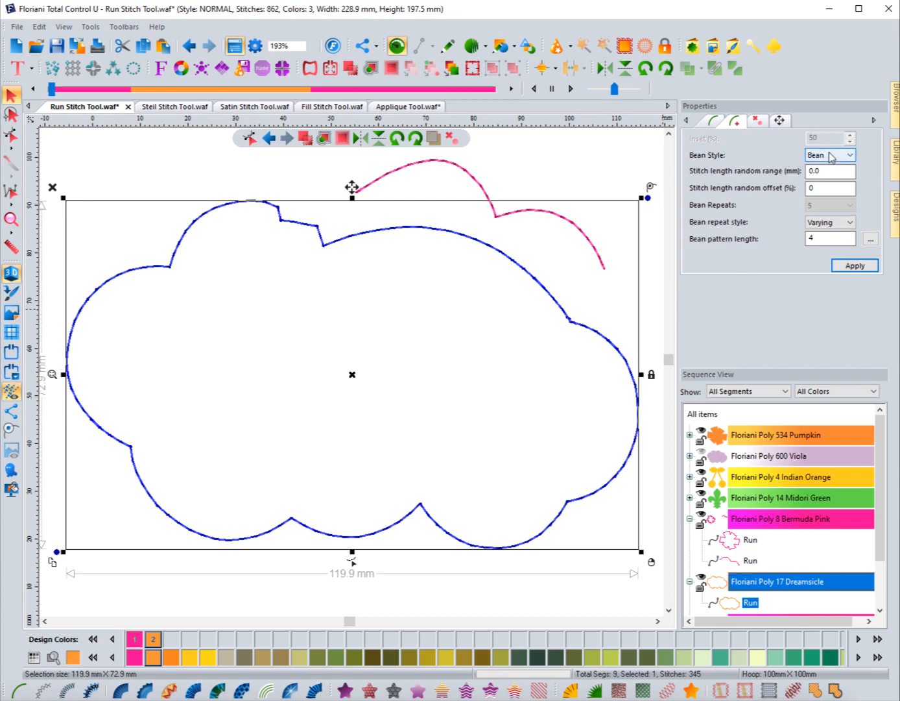
{"action": "left_click", "coordinate": [830, 224]}
{"action": "left_click", "coordinate": [823, 234]}
{"action": "left_click", "coordinate": [854, 265]}
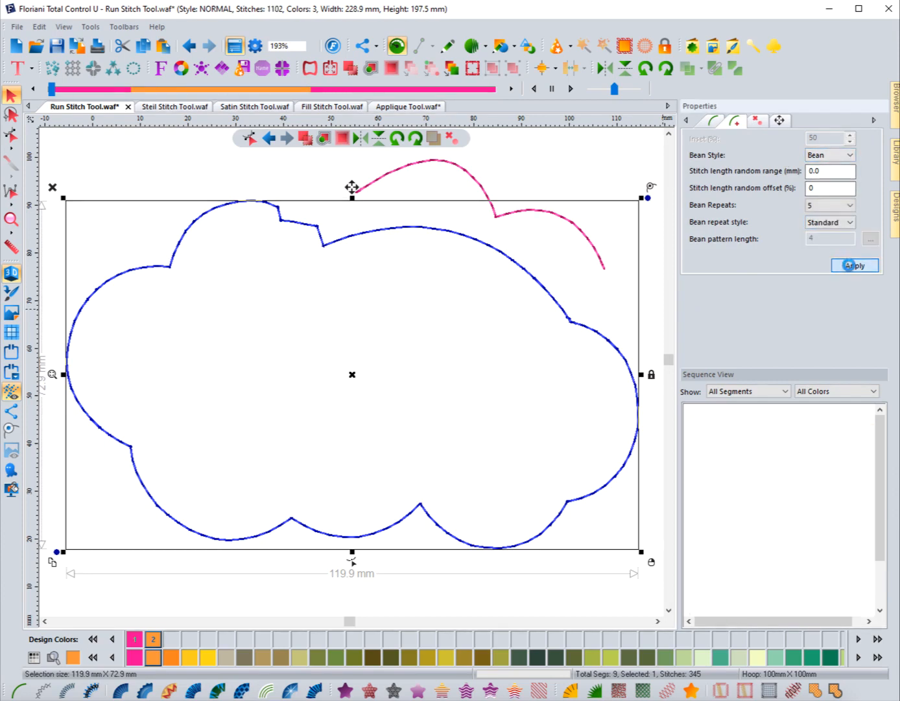
{"action": "left_click", "coordinate": [824, 206]}
{"action": "left_click", "coordinate": [828, 222]}
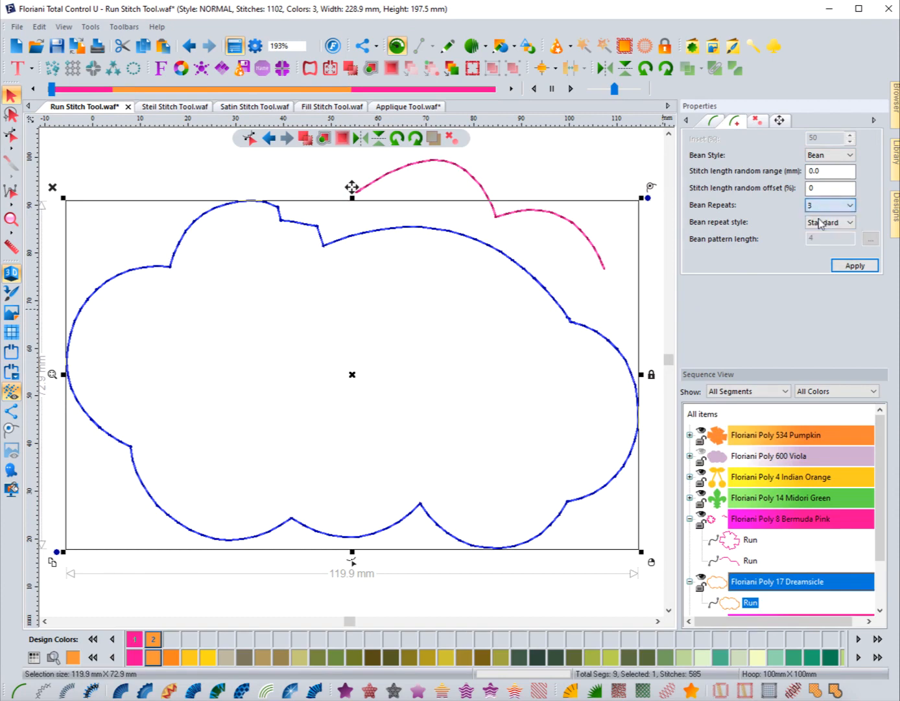
{"action": "left_click", "coordinate": [852, 266]}
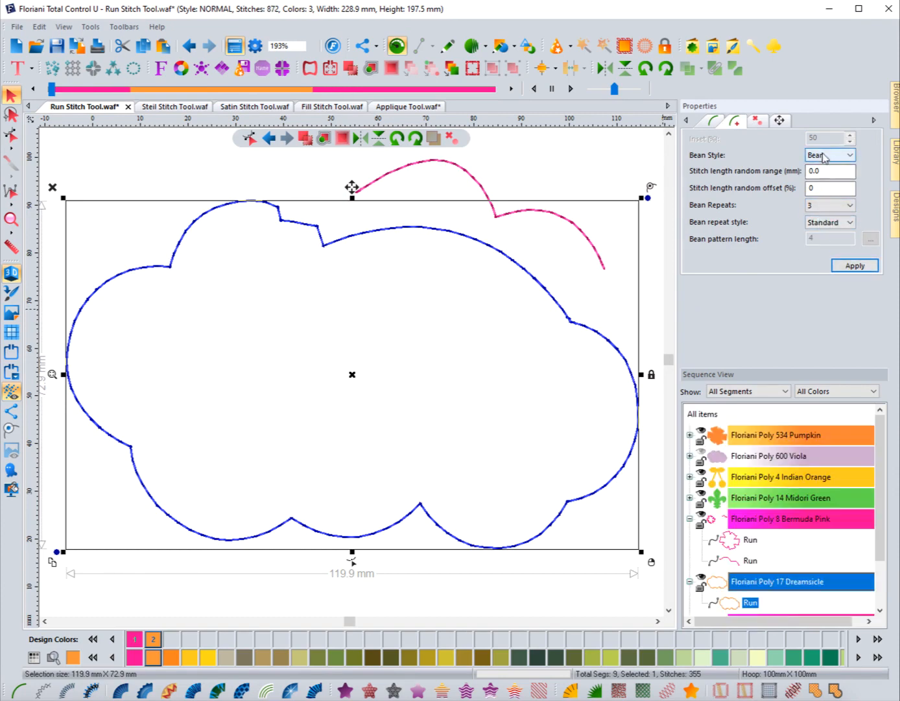
Step: Change the cloud outline's bean style to Half Bean, apply it and deselect the outline
{"action": "left_click", "coordinate": [825, 156]}
{"action": "left_click", "coordinate": [822, 183]}
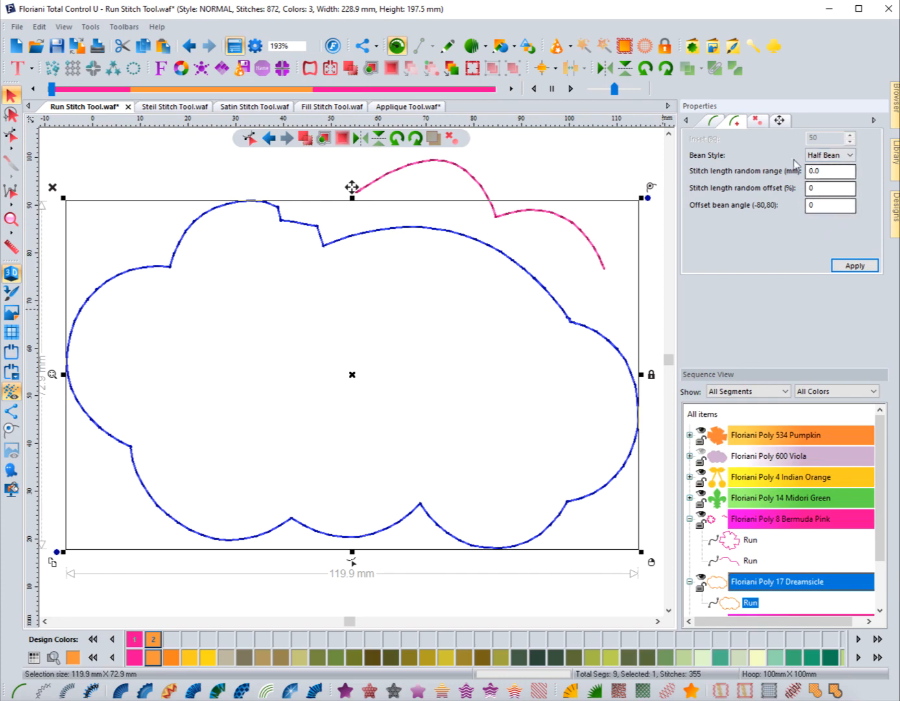
{"action": "left_click", "coordinate": [855, 265]}
{"action": "left_click", "coordinate": [304, 328]}
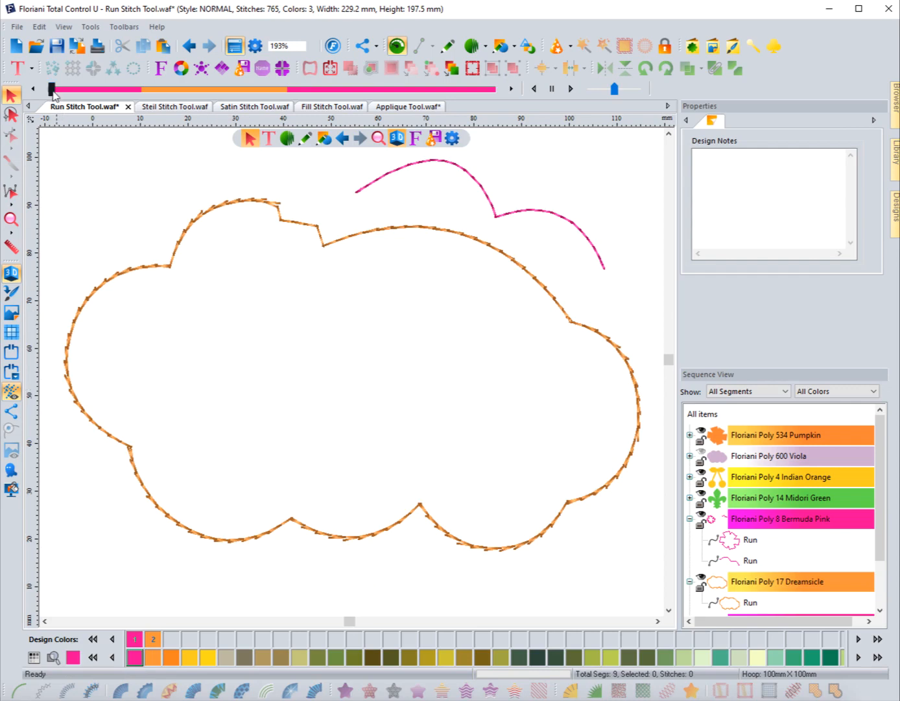
Step: Simulate the start of the orange cloud outline stitch by stitch at close range to examine how the half bean stitches form
{"action": "left_click_drag", "start_coordinate": [54, 94], "coordinate": [166, 98]}
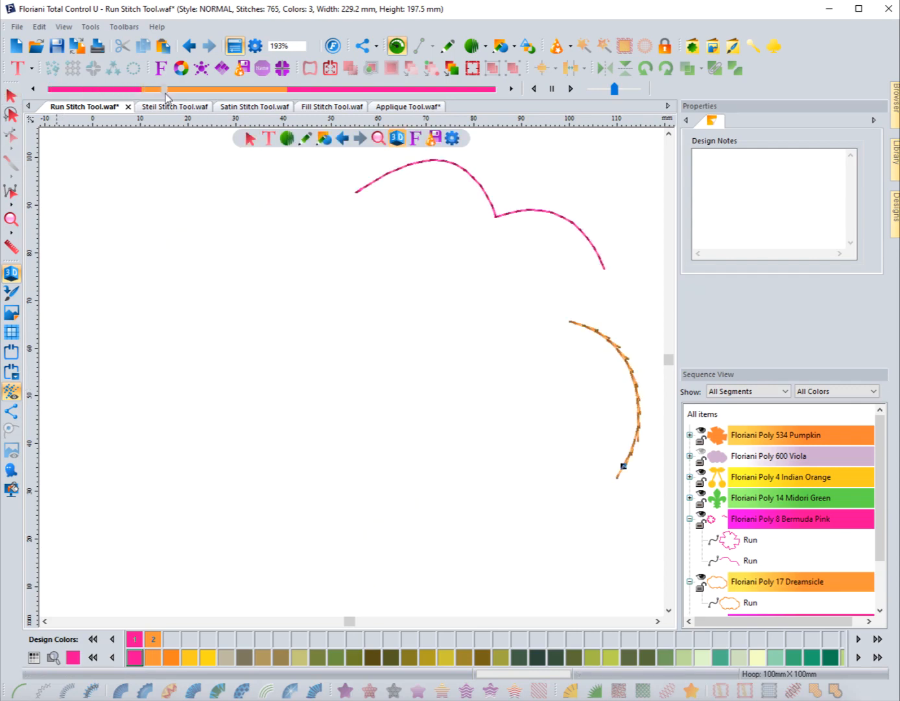
{"action": "left_click", "coordinate": [12, 219]}
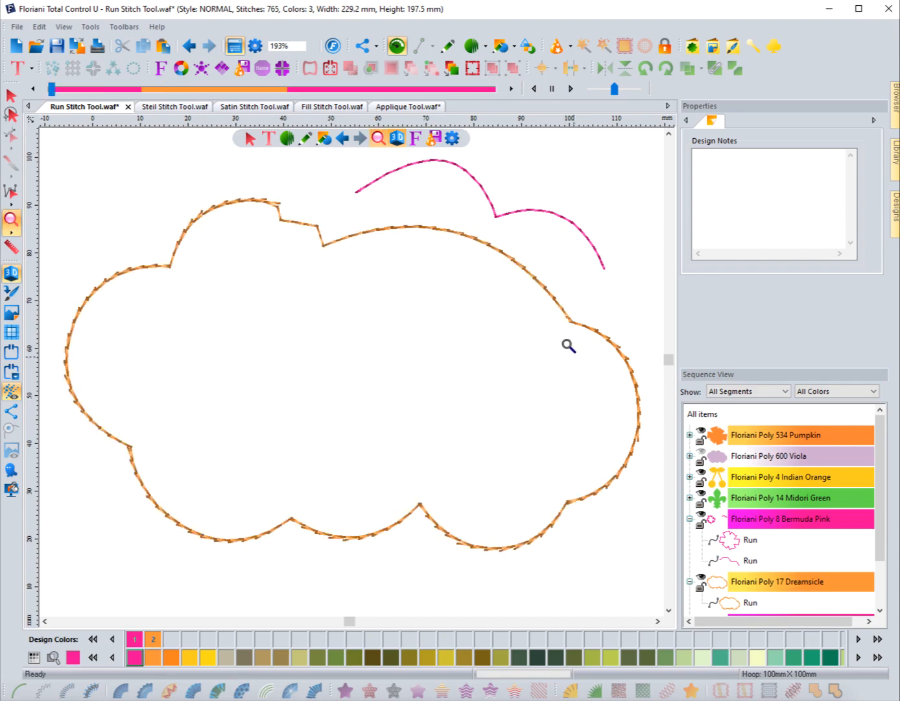
{"action": "left_click_drag", "start_coordinate": [563, 302], "coordinate": [636, 386]}
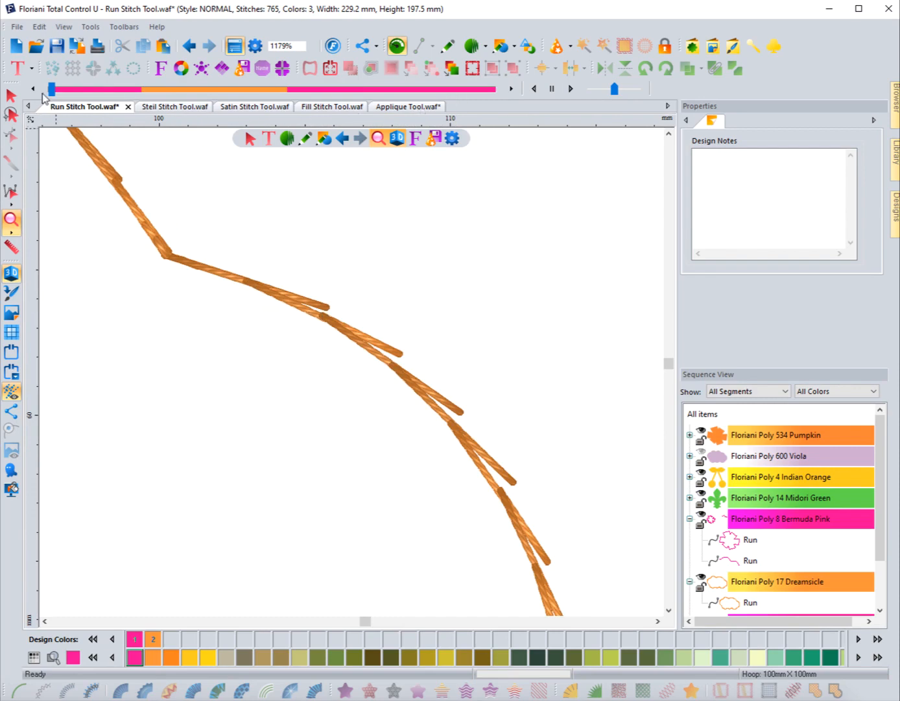
{"action": "left_click_drag", "start_coordinate": [52, 89], "coordinate": [151, 93]}
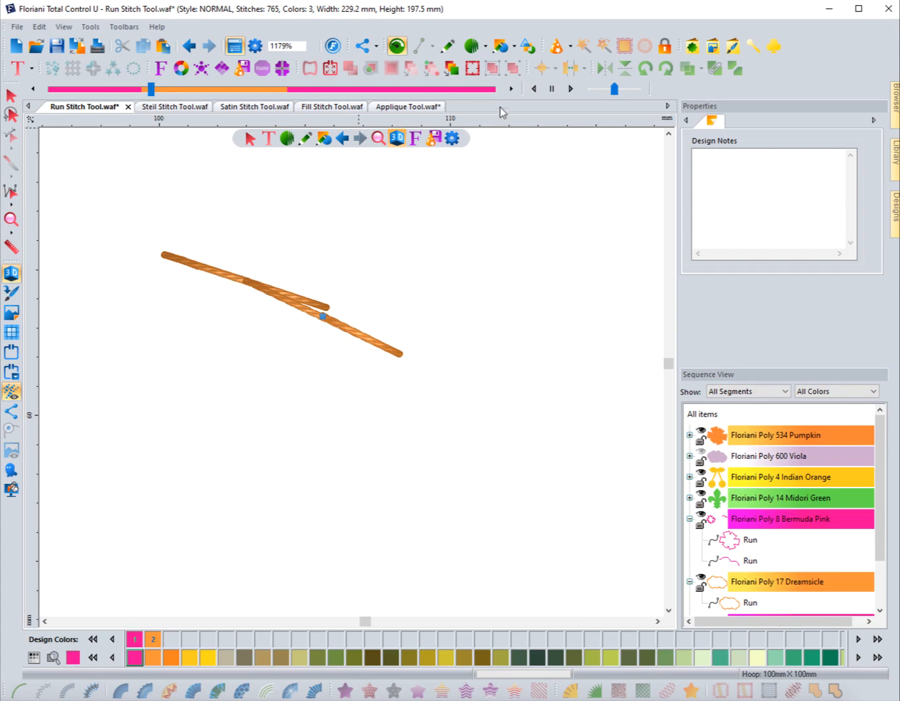
{"action": "left_click", "coordinate": [512, 89]}
{"action": "left_click", "coordinate": [511, 88]}
{"action": "left_click", "coordinate": [512, 88]}
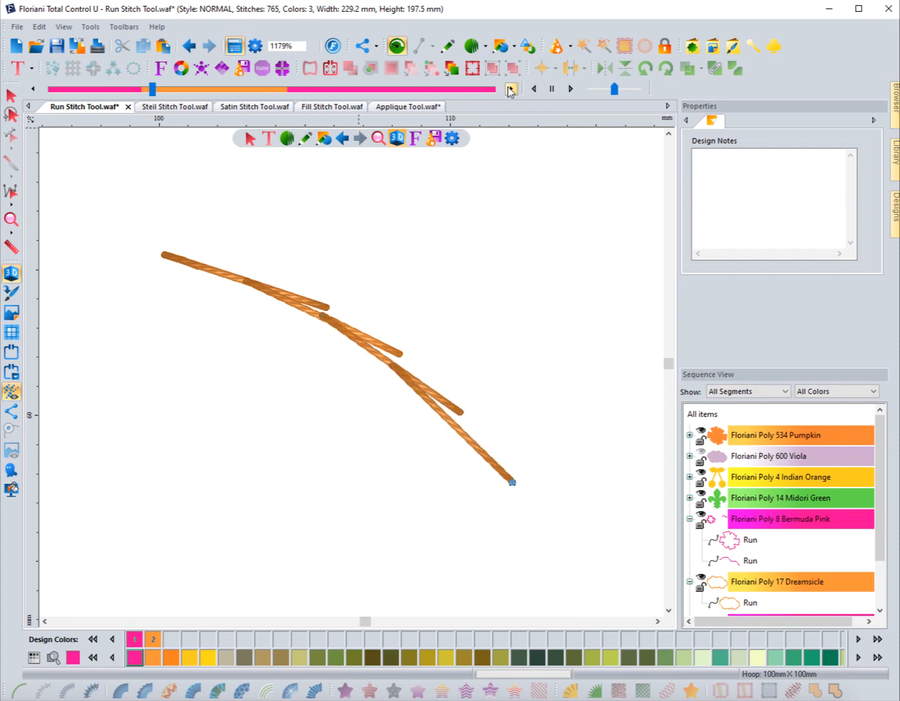
Step: Advance the simulation stitch by stitch along the orange cloud outline to examine the overlapping half bean stitches, then exit the simulation
{"action": "left_click", "coordinate": [511, 89]}
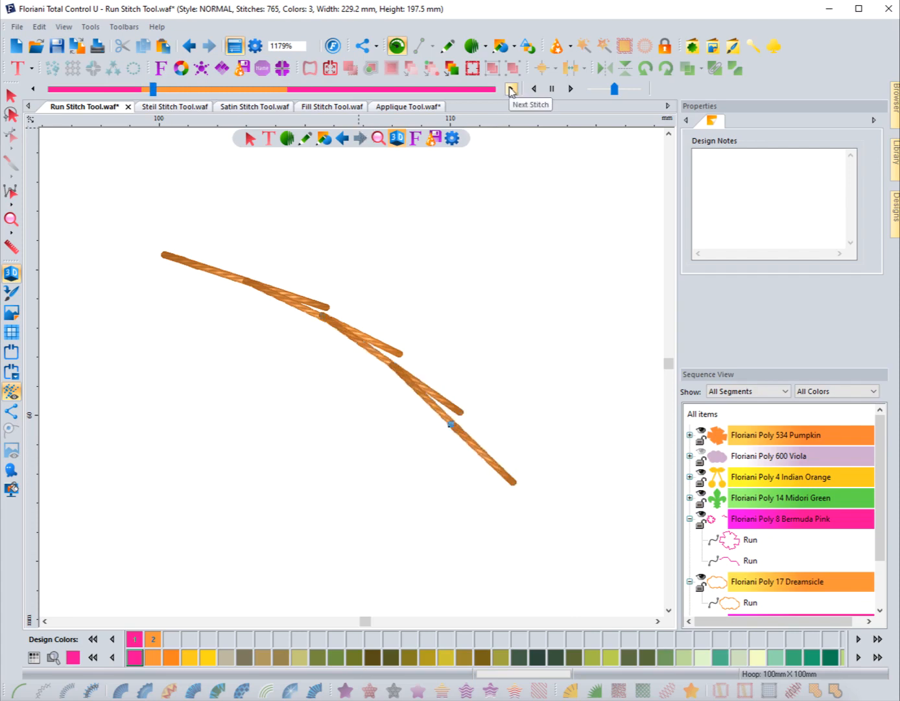
{"action": "left_click", "coordinate": [512, 89]}
{"action": "left_click", "coordinate": [511, 88]}
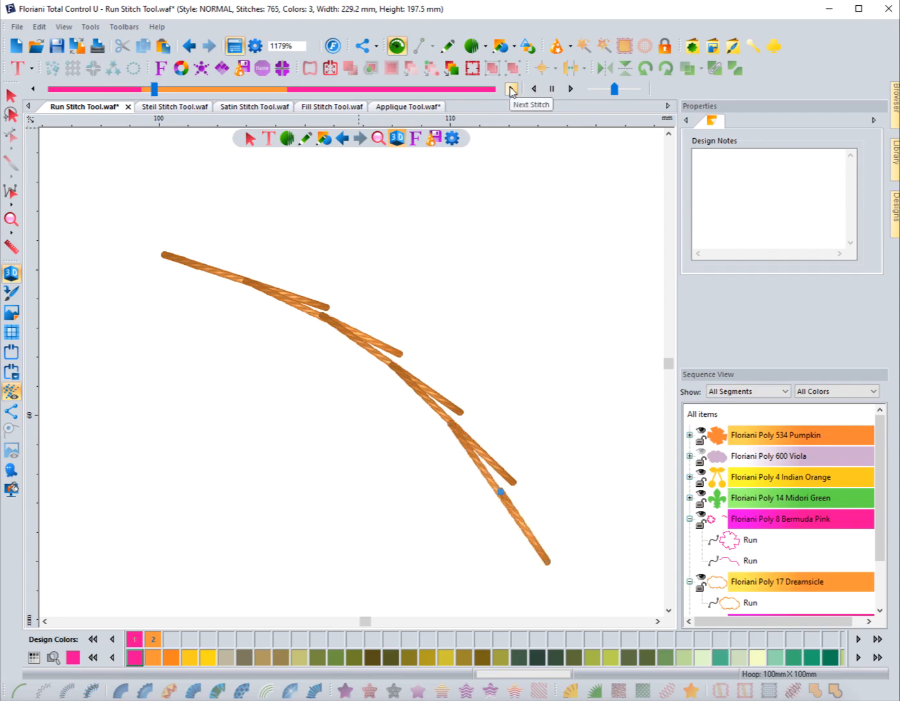
{"action": "left_click", "coordinate": [511, 89]}
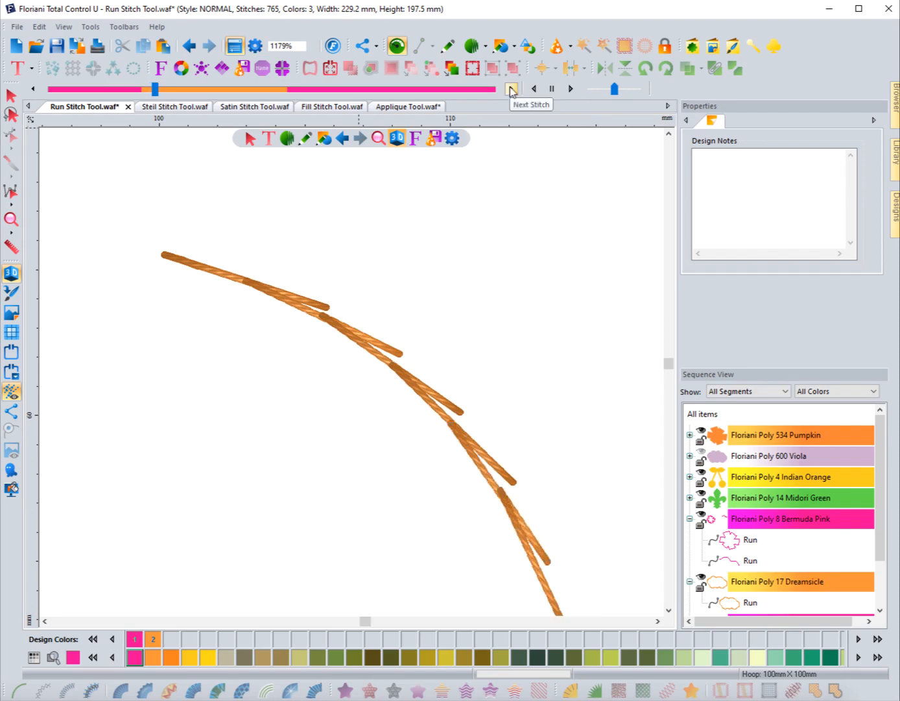
{"action": "left_click", "coordinate": [511, 89]}
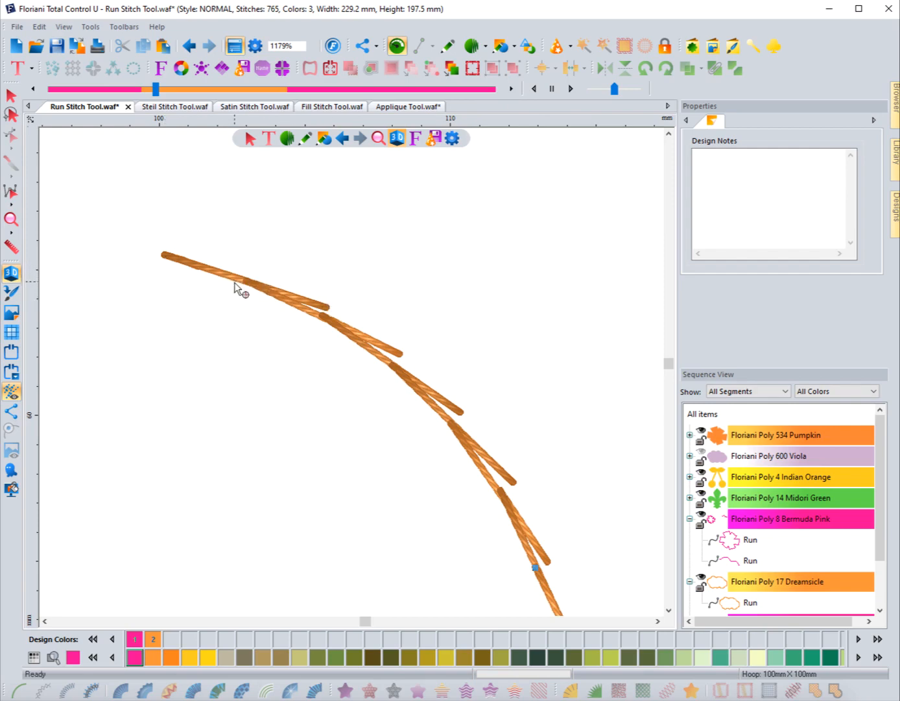
{"action": "left_click", "coordinate": [11, 95]}
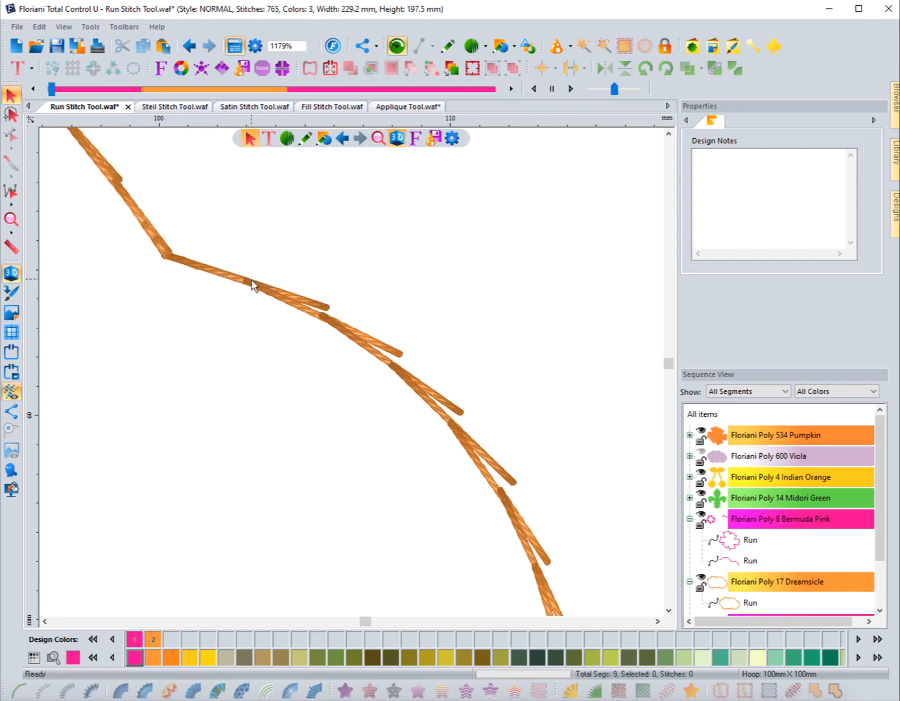
Step: Set the orange cloud outline's offset bean angle to 20 and apply it, then change it to -20 and apply
{"action": "left_click", "coordinate": [253, 287]}
{"action": "left_click", "coordinate": [738, 120]}
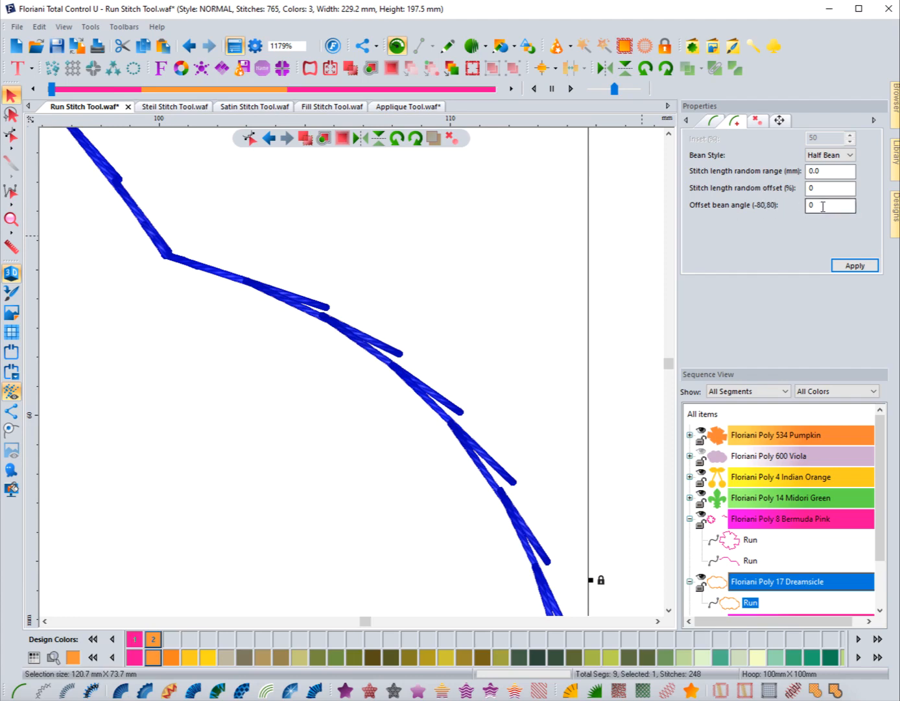
{"action": "left_click_drag", "start_coordinate": [822, 206], "coordinate": [791, 207]}
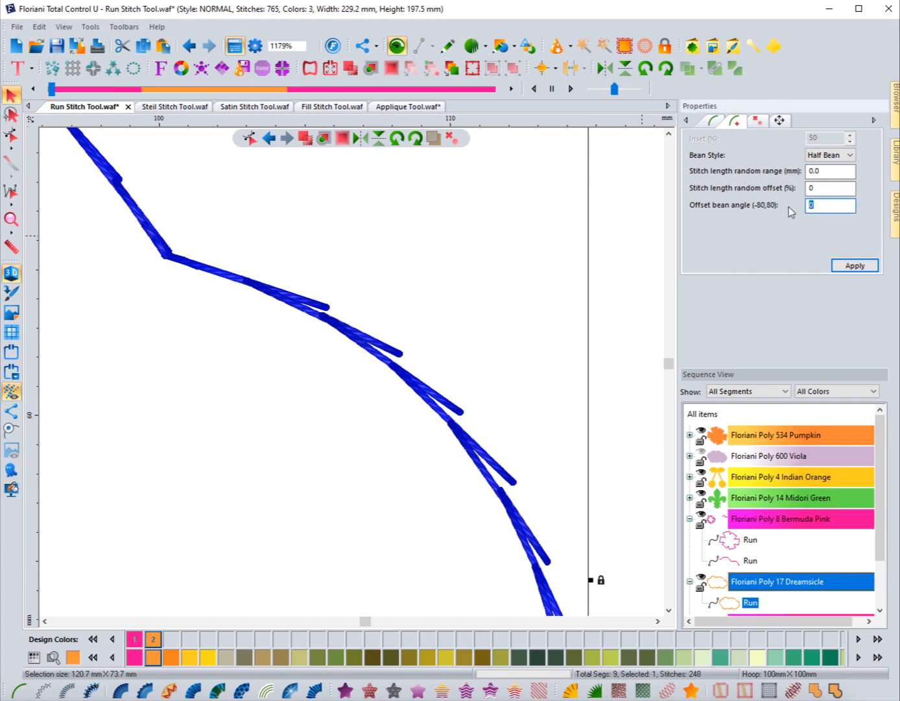
{"action": "type", "text": "20"}
{"action": "left_click", "coordinate": [856, 266]}
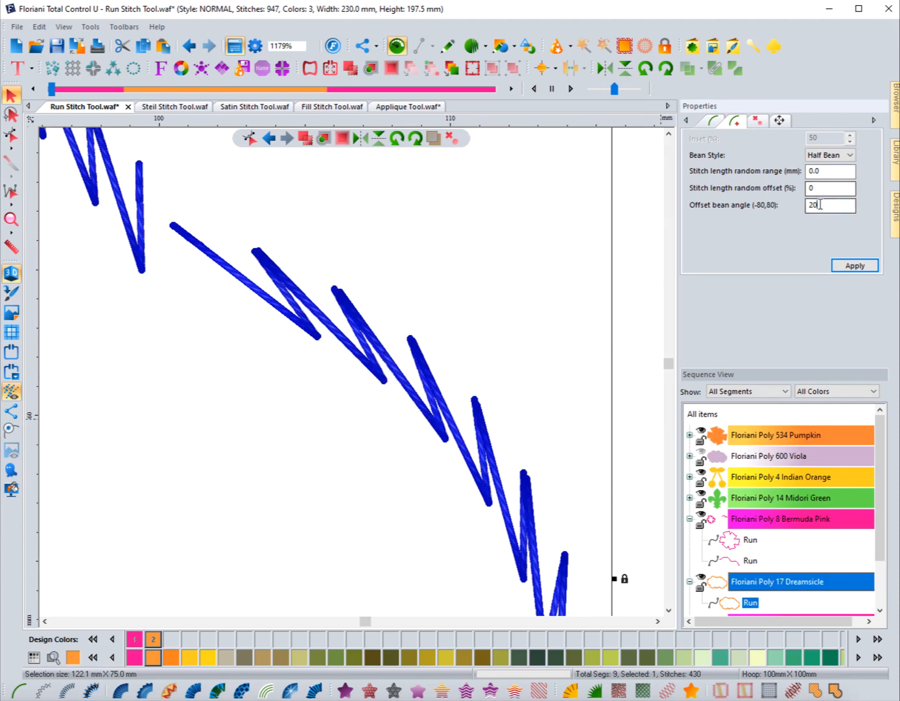
{"action": "left_click_drag", "start_coordinate": [820, 205], "coordinate": [783, 205]}
{"action": "left_click", "coordinate": [854, 267]}
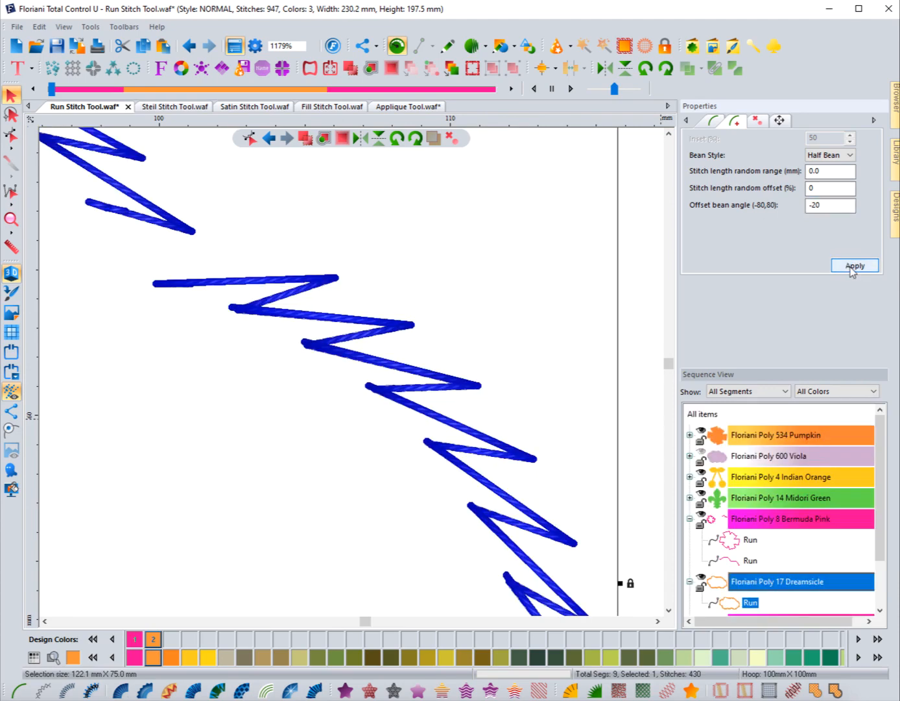
Step: Apply an offset bean angle of 50 to the cloud outline, then reset the angle to 0
{"action": "left_click_drag", "start_coordinate": [837, 205], "coordinate": [793, 207]}
{"action": "type", "text": "50"}
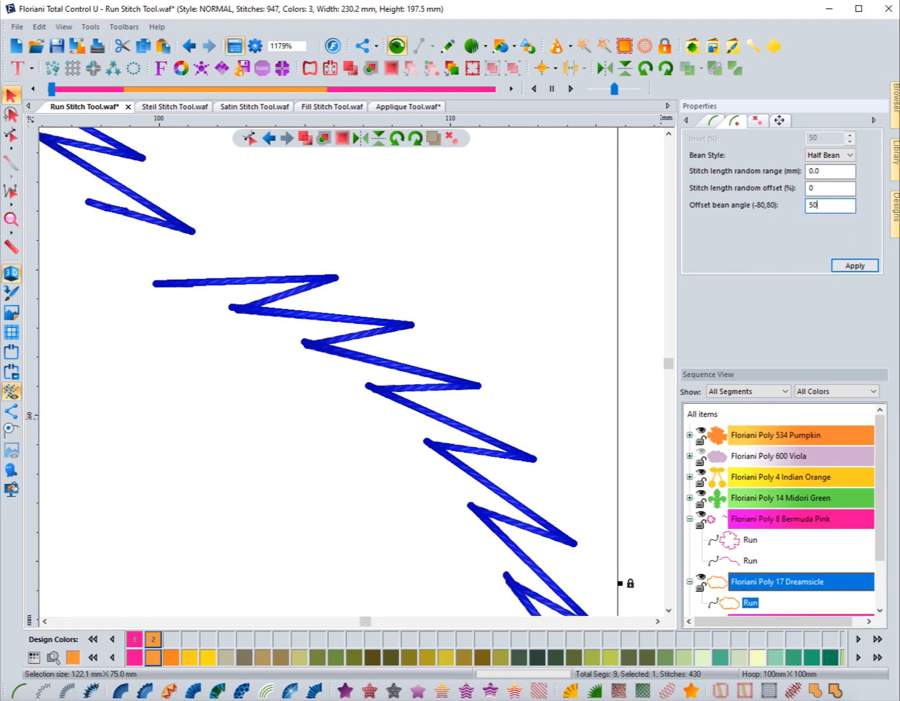
{"action": "left_click", "coordinate": [847, 266]}
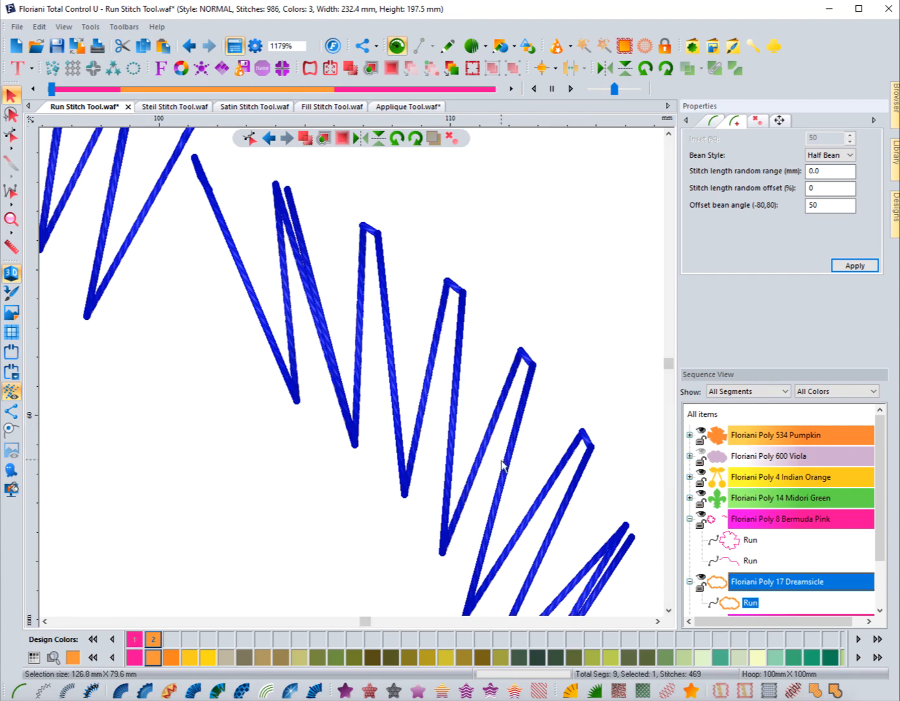
{"action": "left_click_drag", "start_coordinate": [818, 207], "coordinate": [800, 207]}
{"action": "left_click", "coordinate": [863, 265]}
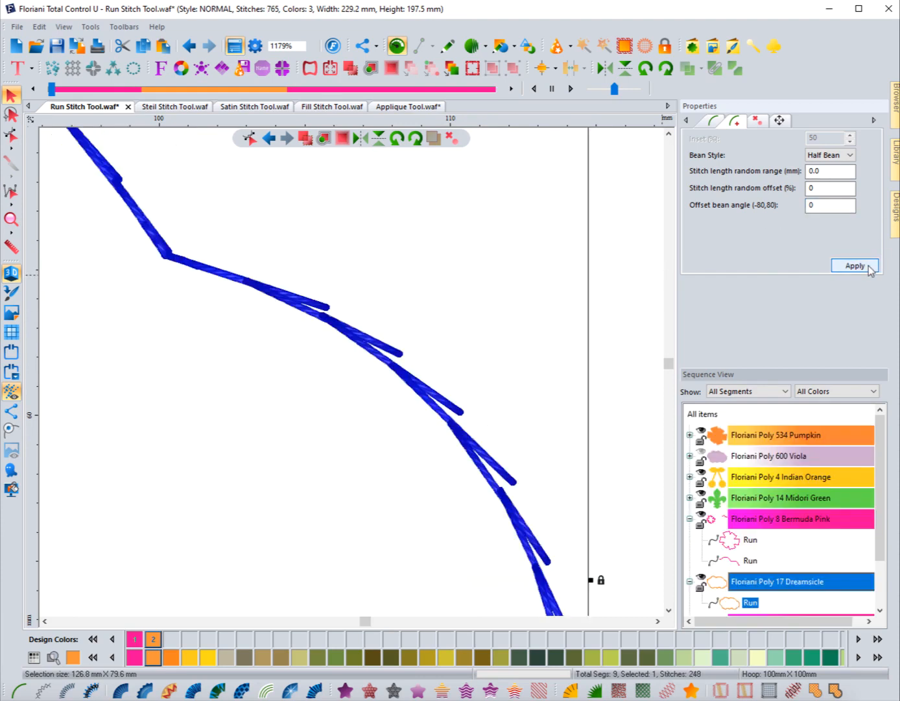
Step: Set the cloud outline's offset bean angle to 5, apply it and deselect the outline
{"action": "double_click", "coordinate": [814, 205]}
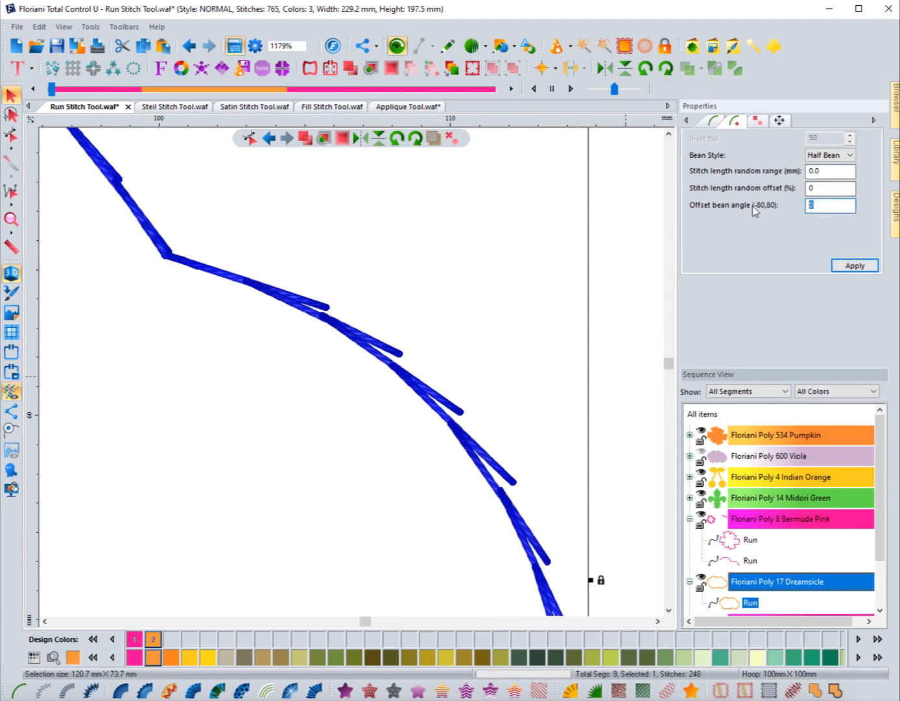
{"action": "type", "text": "5"}
{"action": "left_click", "coordinate": [853, 267]}
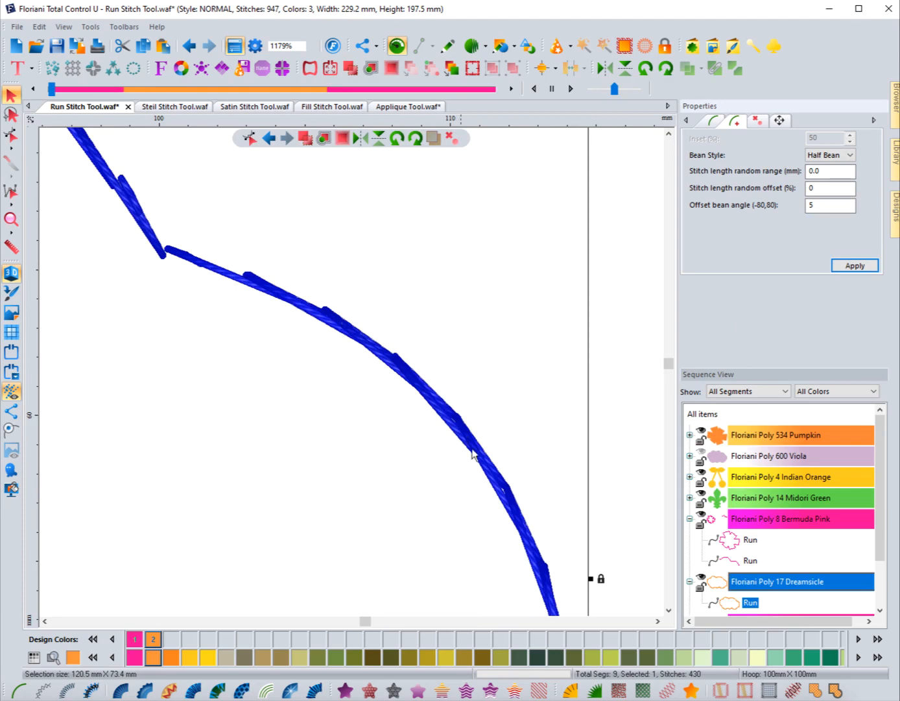
{"action": "scroll", "coordinate": [385, 542], "scroll_direction": "down", "scroll_amount": 2}
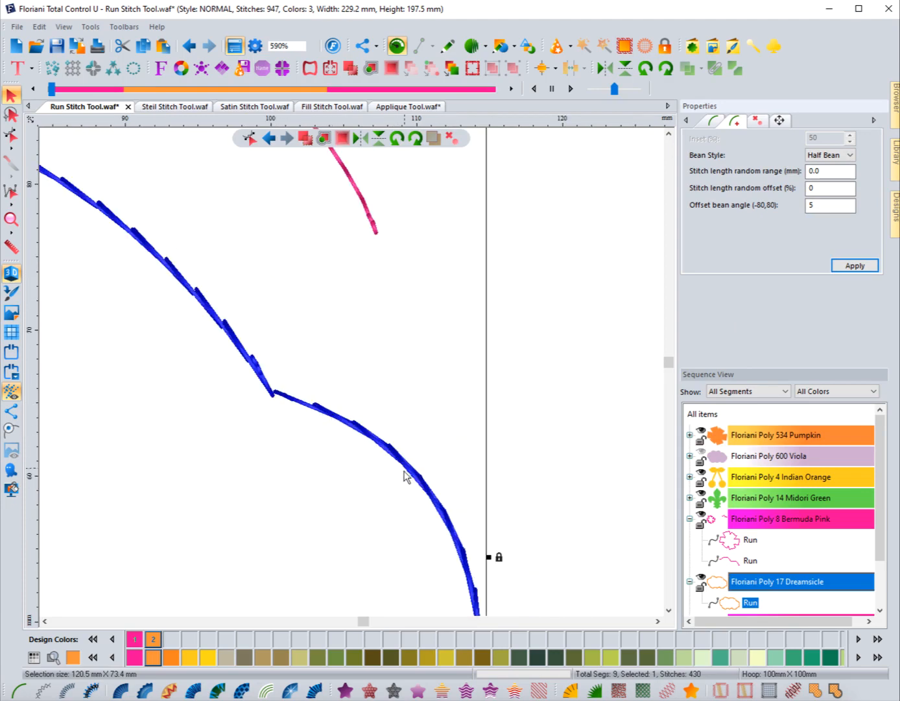
{"action": "scroll", "coordinate": [403, 477], "scroll_direction": "down", "scroll_amount": 2}
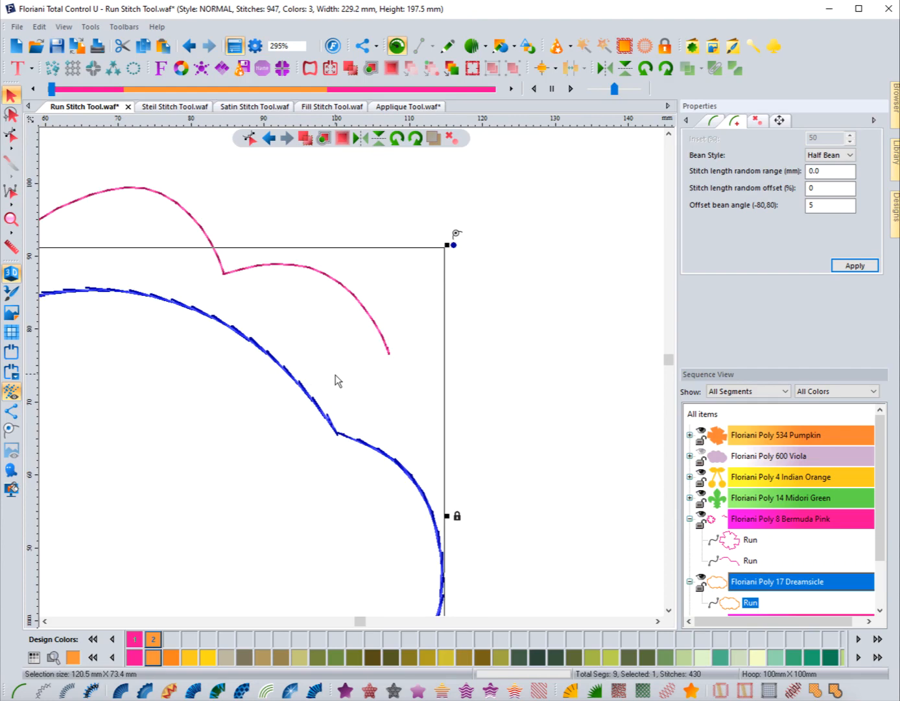
{"action": "left_click", "coordinate": [299, 324]}
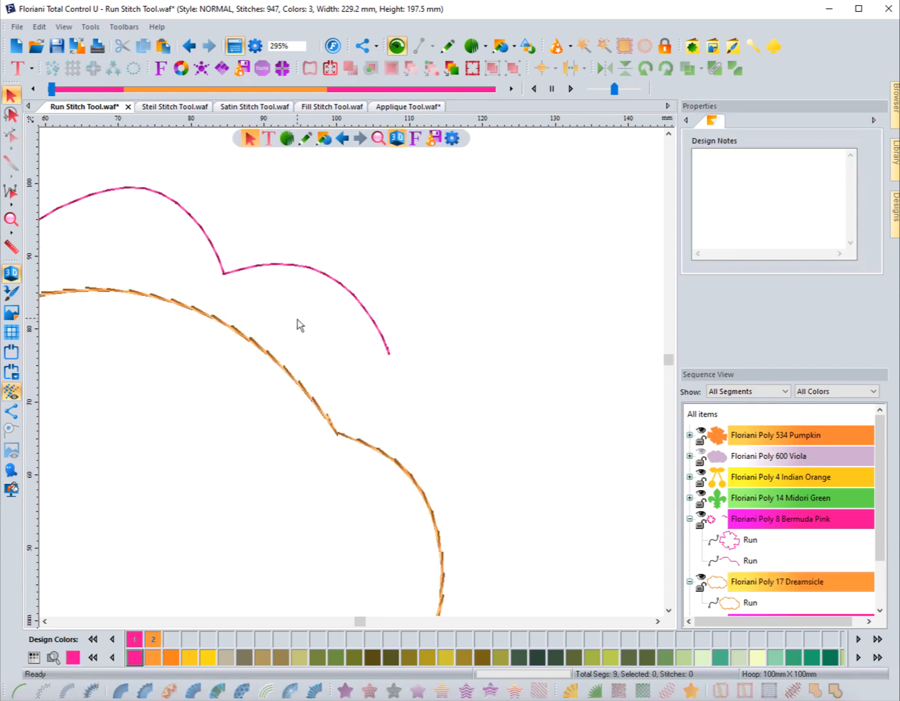
Step: Change the orange cloud outline's bean style to Bean, apply it and deselect the outline
{"action": "left_click", "coordinate": [272, 355]}
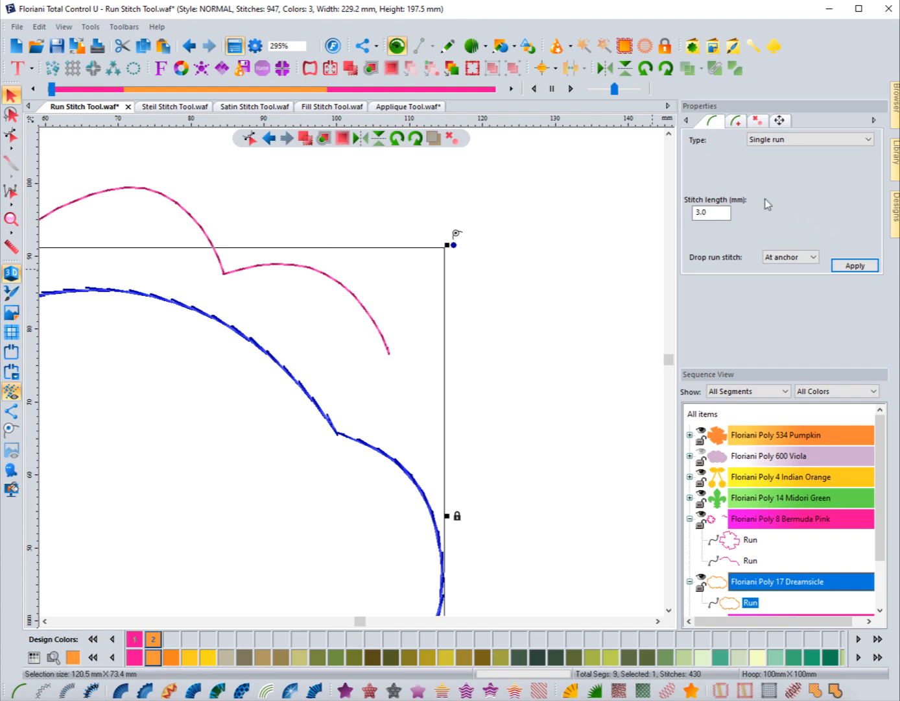
{"action": "left_click", "coordinate": [738, 124]}
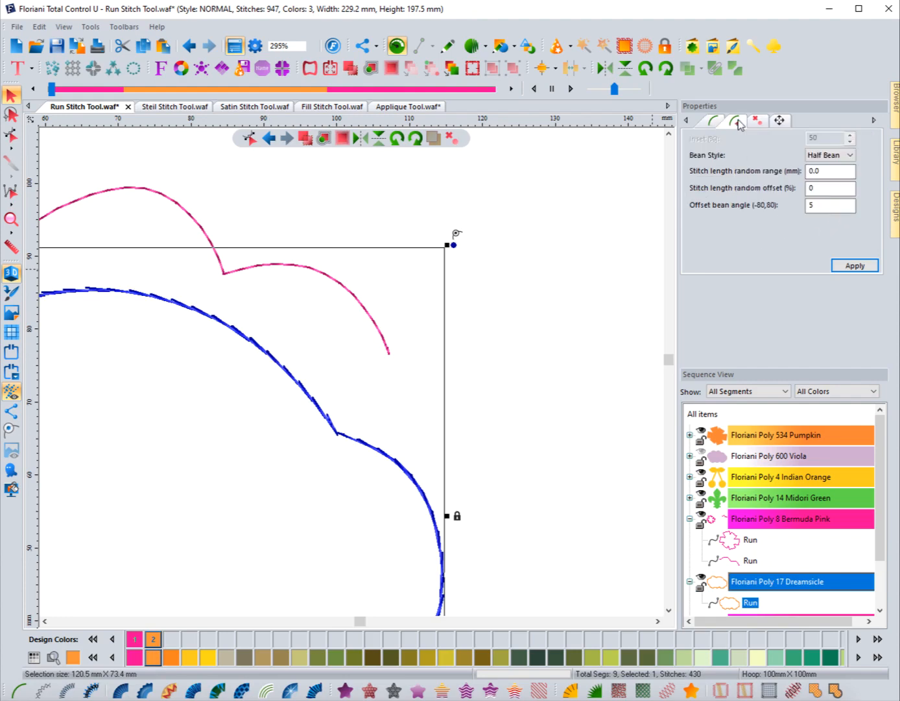
{"action": "left_click", "coordinate": [832, 161]}
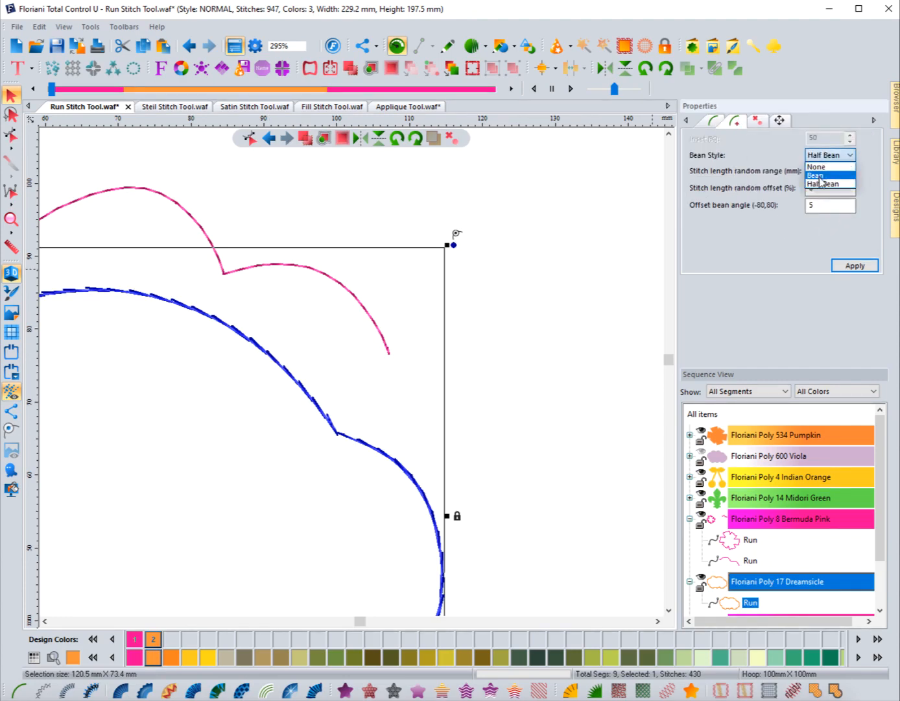
{"action": "left_click", "coordinate": [820, 174]}
{"action": "left_click", "coordinate": [855, 265]}
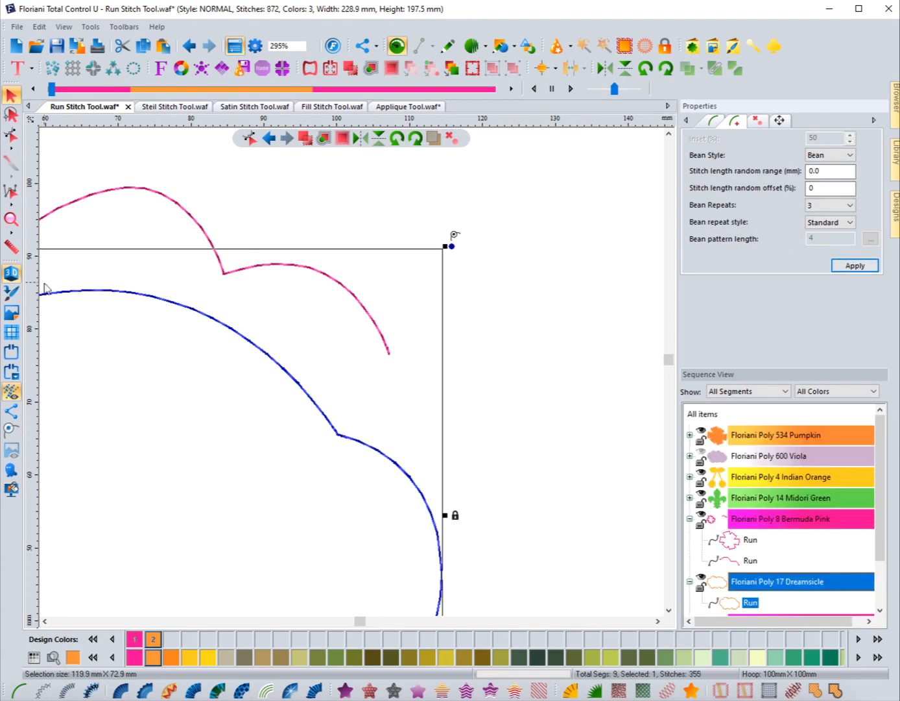
{"action": "scroll", "coordinate": [133, 378], "scroll_direction": "down", "scroll_amount": 8}
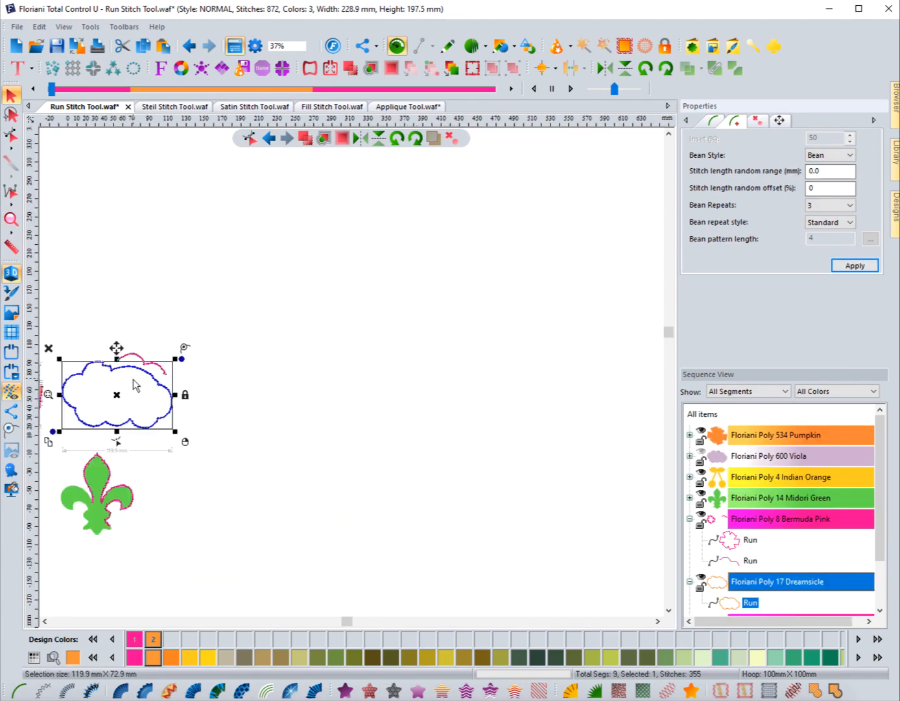
{"action": "left_click", "coordinate": [48, 395]}
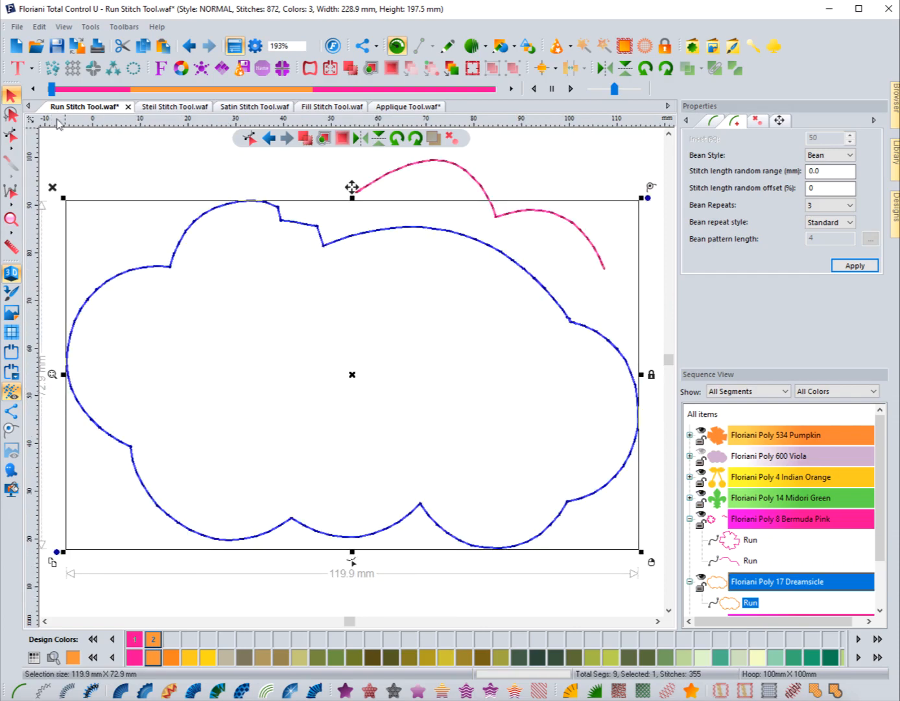
{"action": "left_click", "coordinate": [85, 160]}
Step: Try a stitch length random range of 5.0 mm on the cloud outline and undo it
{"action": "left_click", "coordinate": [215, 211]}
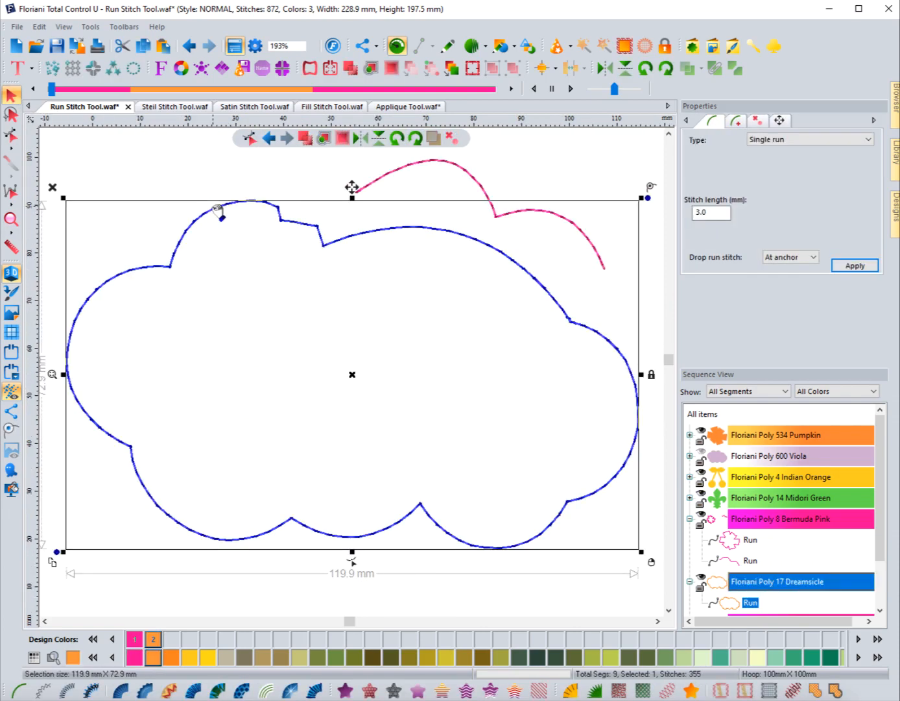
{"action": "left_click", "coordinate": [737, 124]}
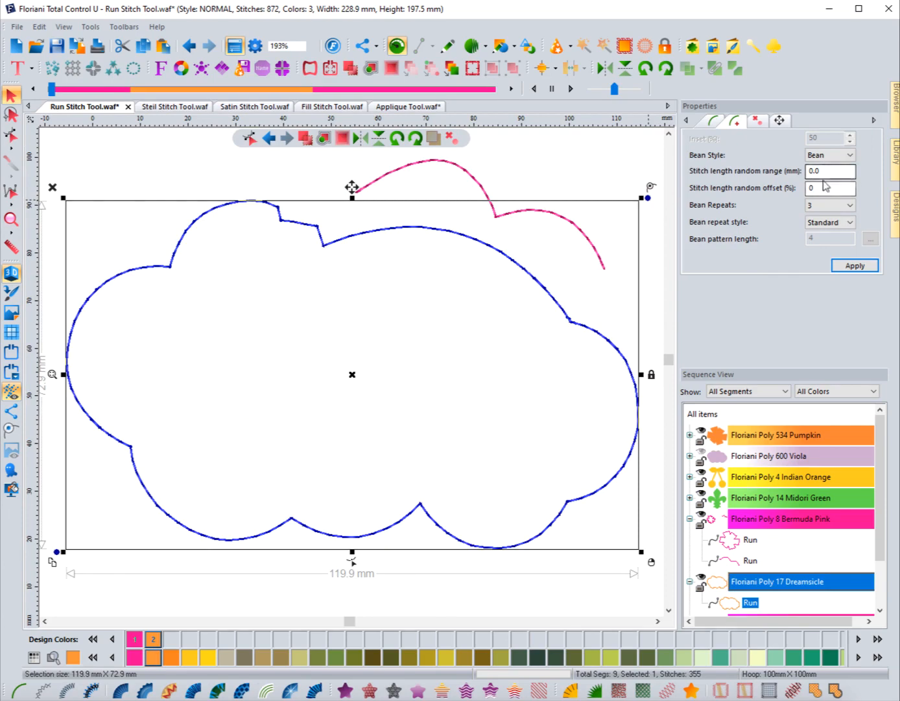
{"action": "left_click_drag", "start_coordinate": [826, 172], "coordinate": [774, 164]}
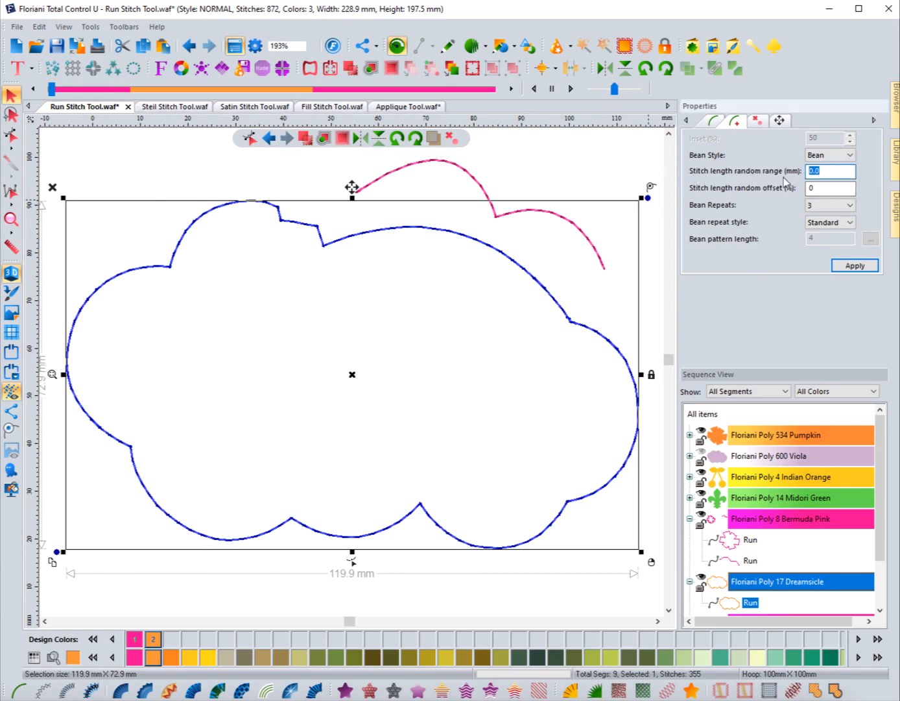
{"action": "left_click", "coordinate": [854, 264]}
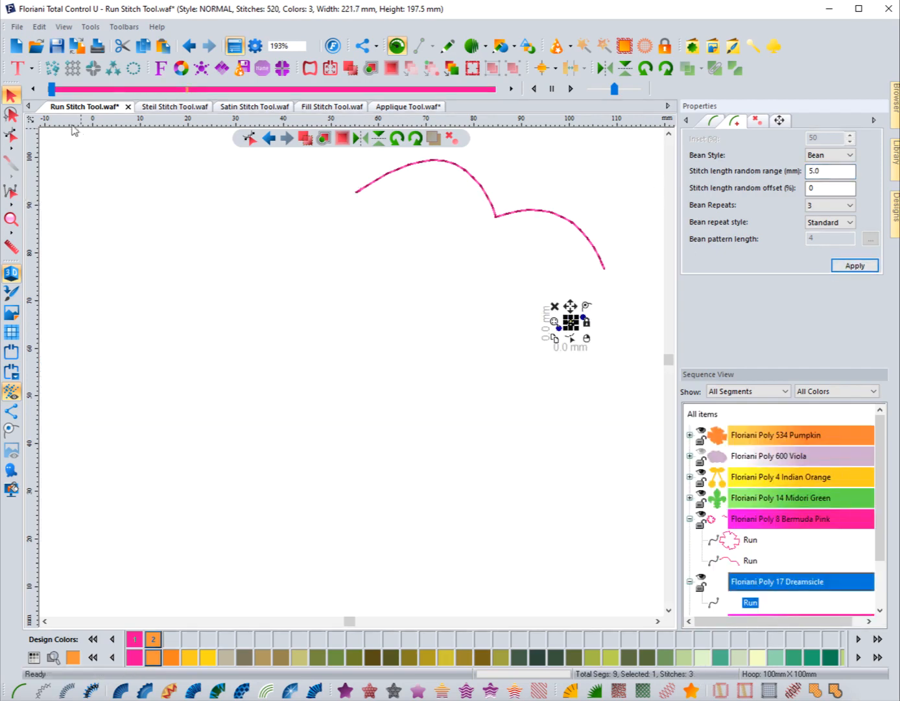
{"action": "left_click", "coordinate": [190, 45]}
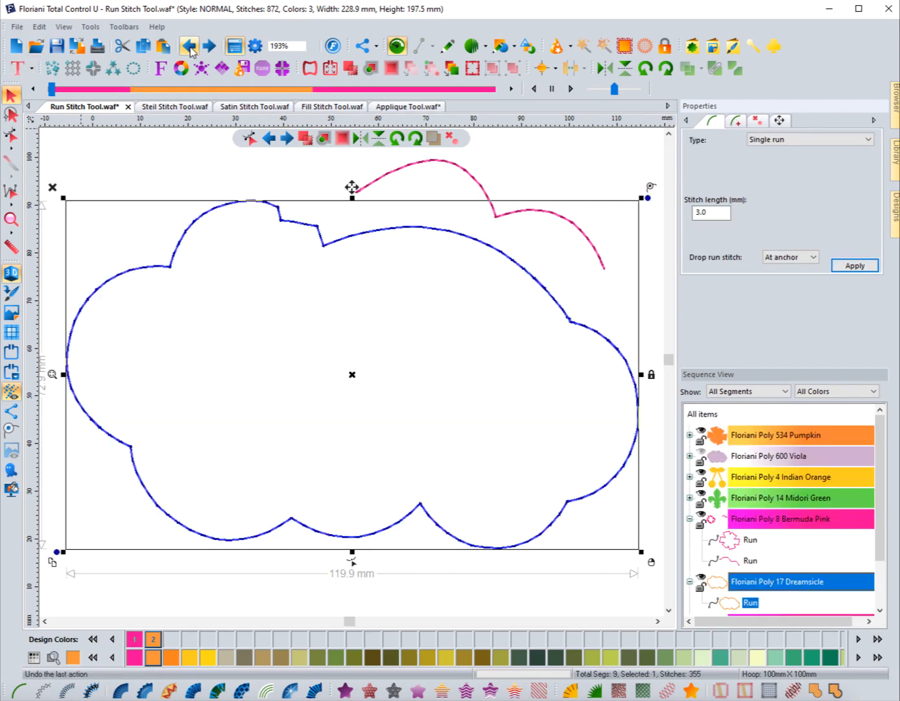
Step: Apply a stitch length random range of 0.5 mm to the cloud outline, deselect it and display the stitch points
{"action": "left_click", "coordinate": [737, 122]}
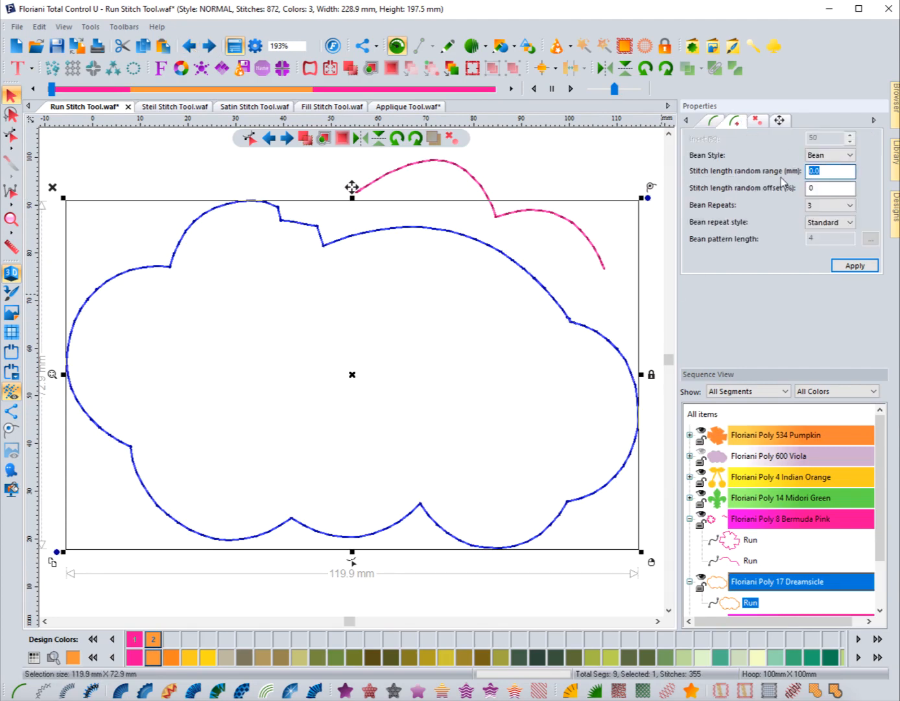
{"action": "type", "text": ".5"}
{"action": "left_click", "coordinate": [843, 266]}
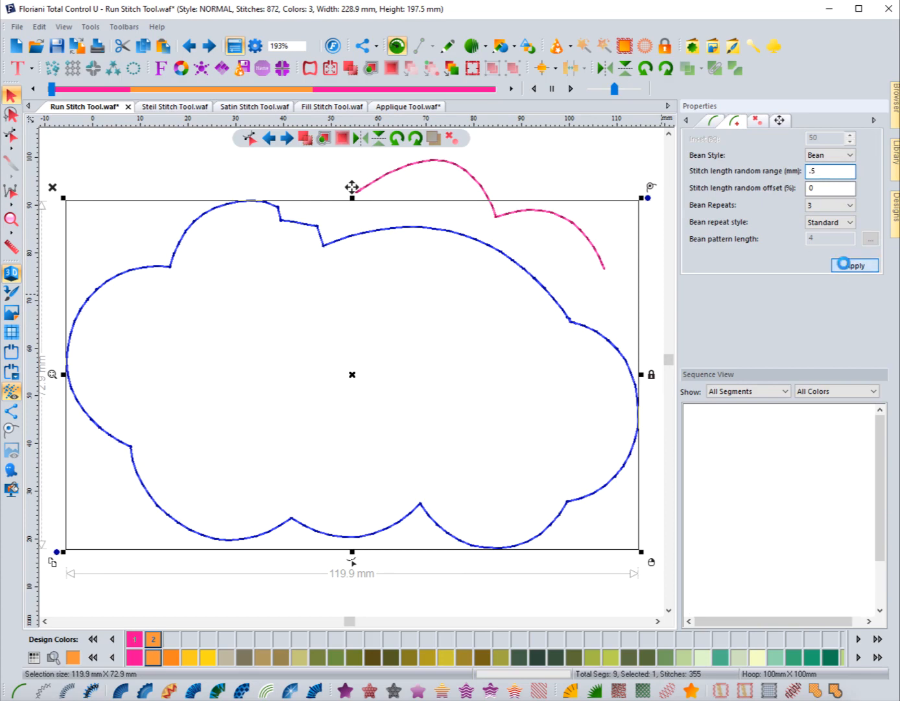
{"action": "left_click", "coordinate": [445, 343]}
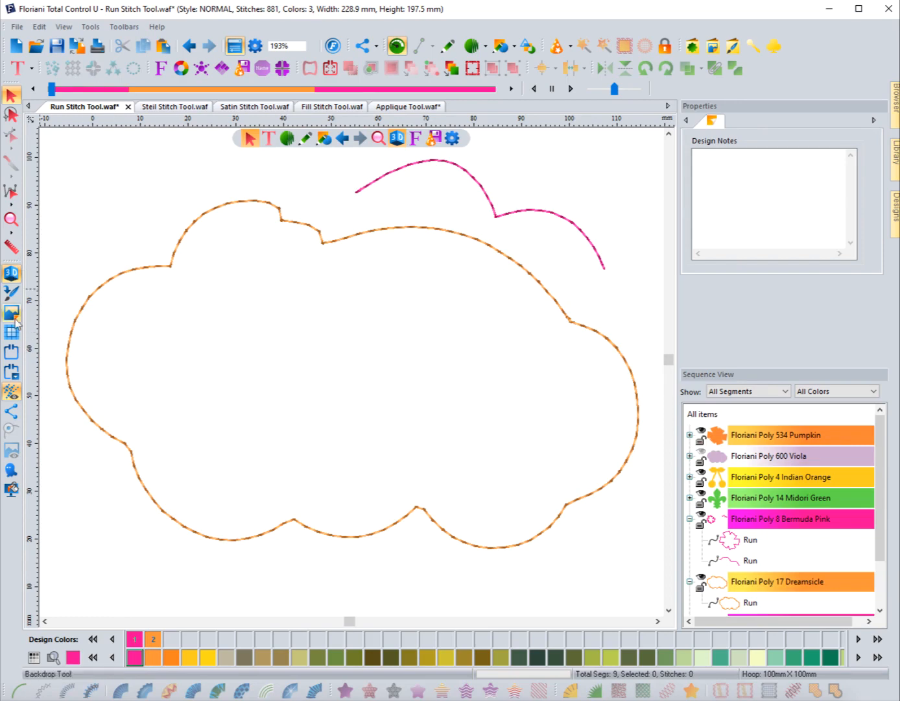
{"action": "left_click", "coordinate": [11, 413]}
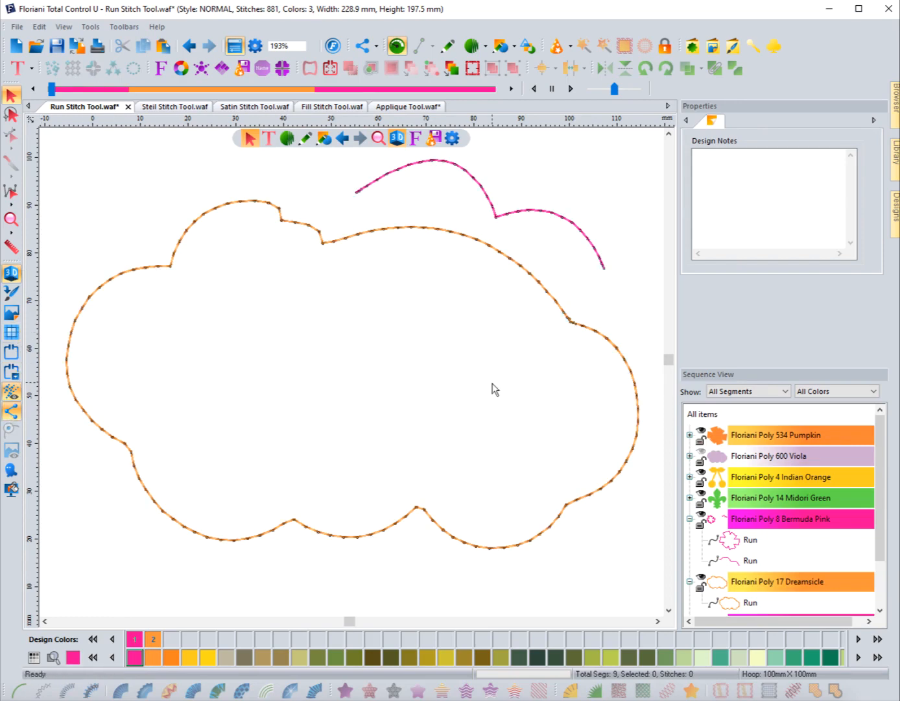
Step: Apply a stitch length random range of 1.0 mm to the cloud outline, deselect it and inspect the stitch points
{"action": "left_click", "coordinate": [730, 601]}
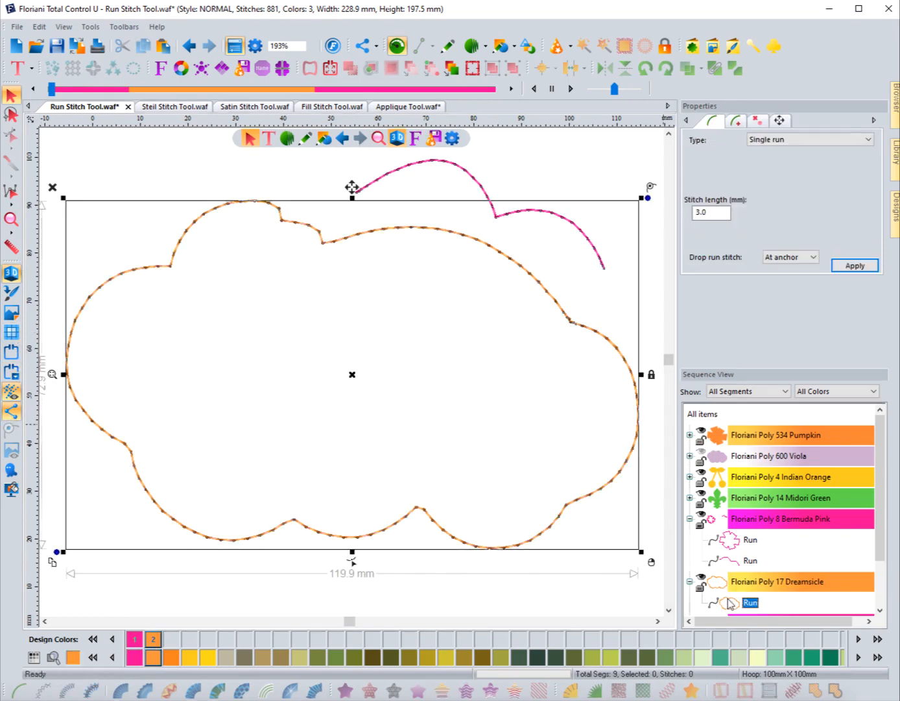
{"action": "left_click", "coordinate": [747, 126]}
{"action": "double_click", "coordinate": [808, 171]}
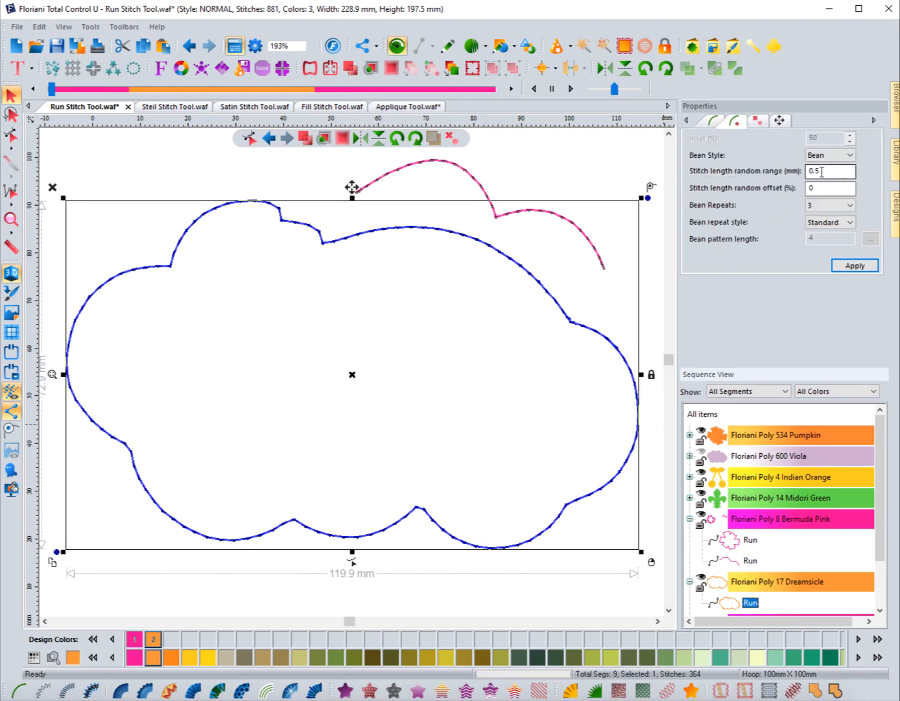
{"action": "type", "text": "1"}
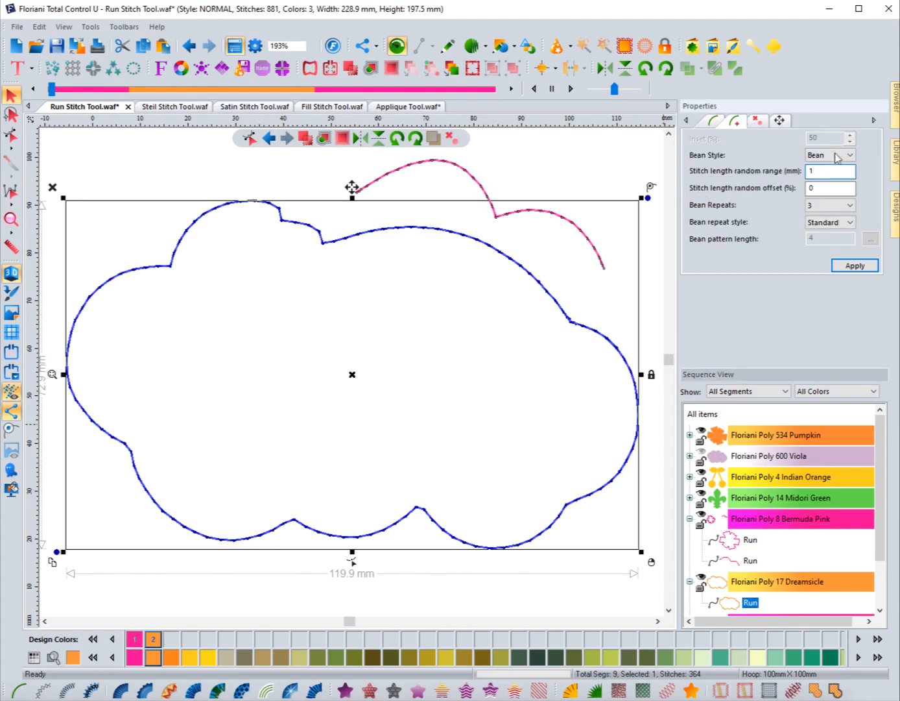
{"action": "left_click", "coordinate": [857, 266]}
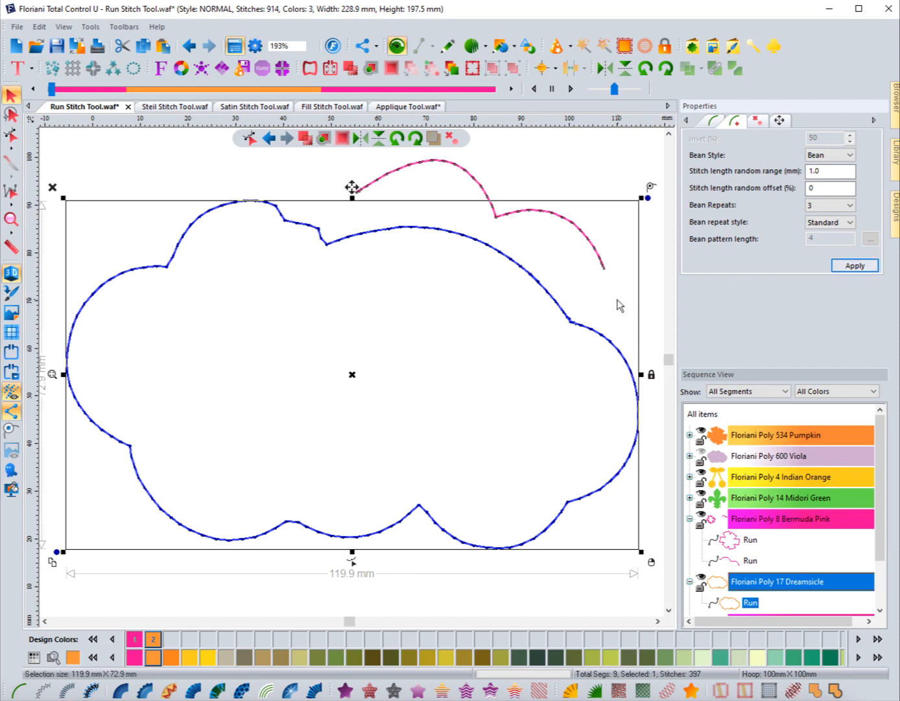
{"action": "left_click", "coordinate": [596, 298]}
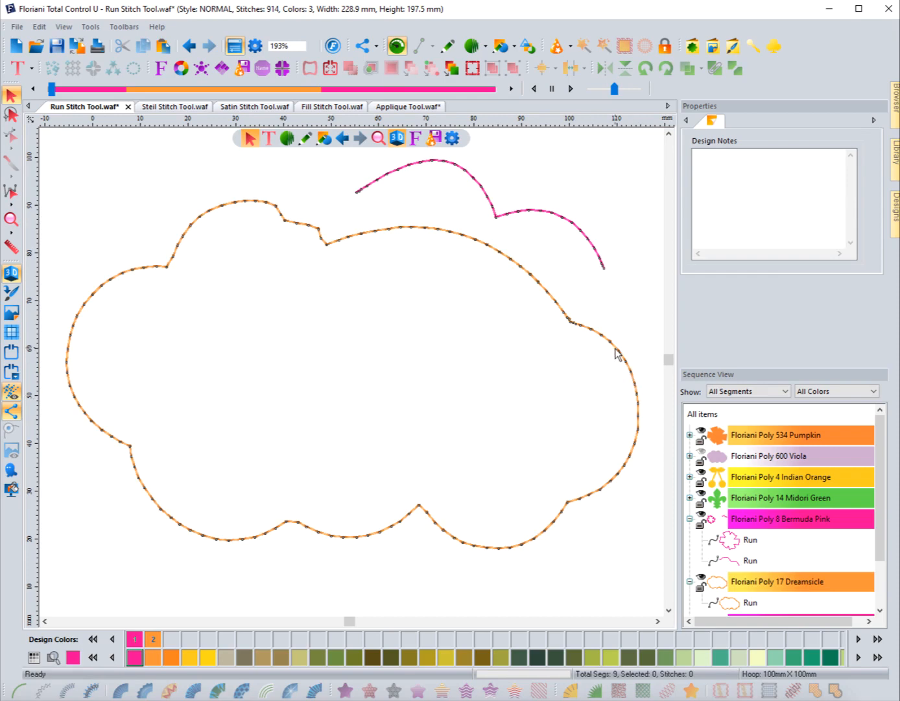
{"action": "scroll", "coordinate": [575, 343], "scroll_direction": "down", "scroll_amount": 2}
{"action": "scroll", "coordinate": [575, 343], "scroll_direction": "up", "scroll_amount": 4}
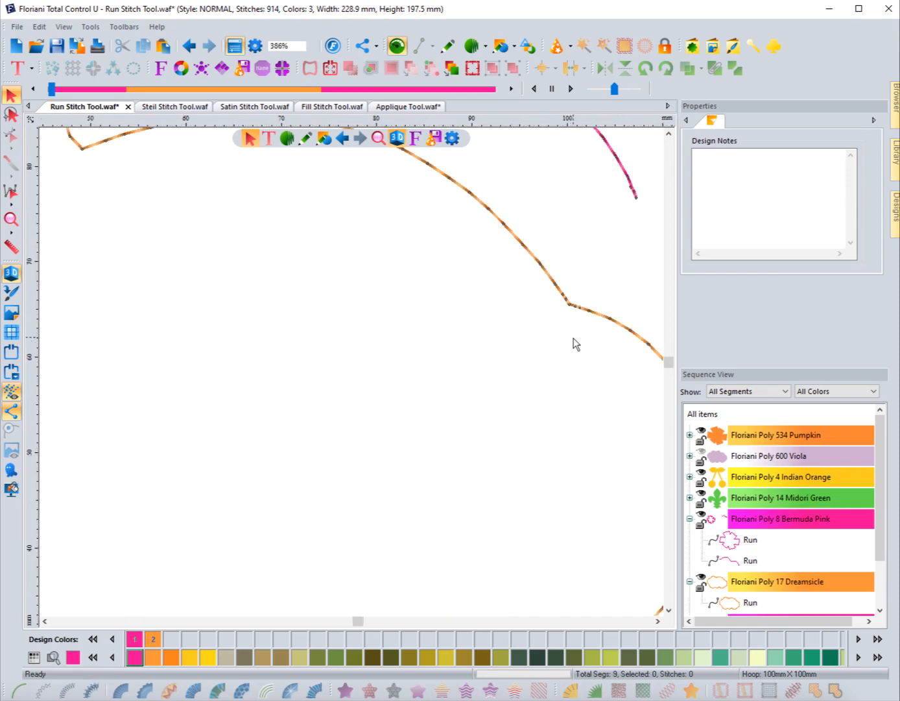
{"action": "scroll", "coordinate": [575, 343], "scroll_direction": "down", "scroll_amount": 2}
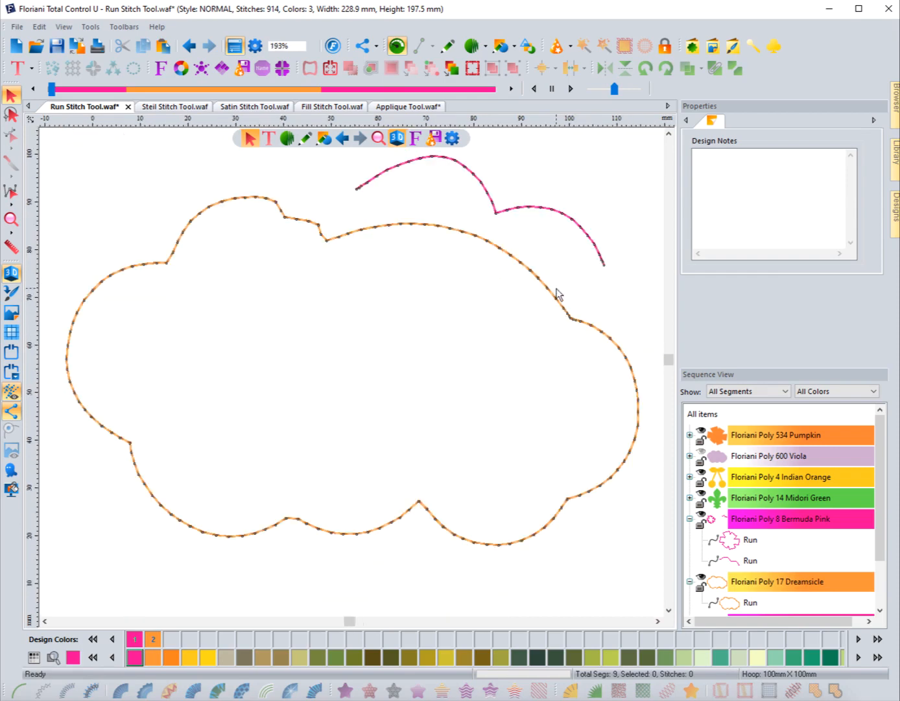
Step: Raise the cloud outline's stitch length random range to 2.0 mm, apply it and deselect the outline to inspect the stitches
{"action": "left_click", "coordinate": [461, 237]}
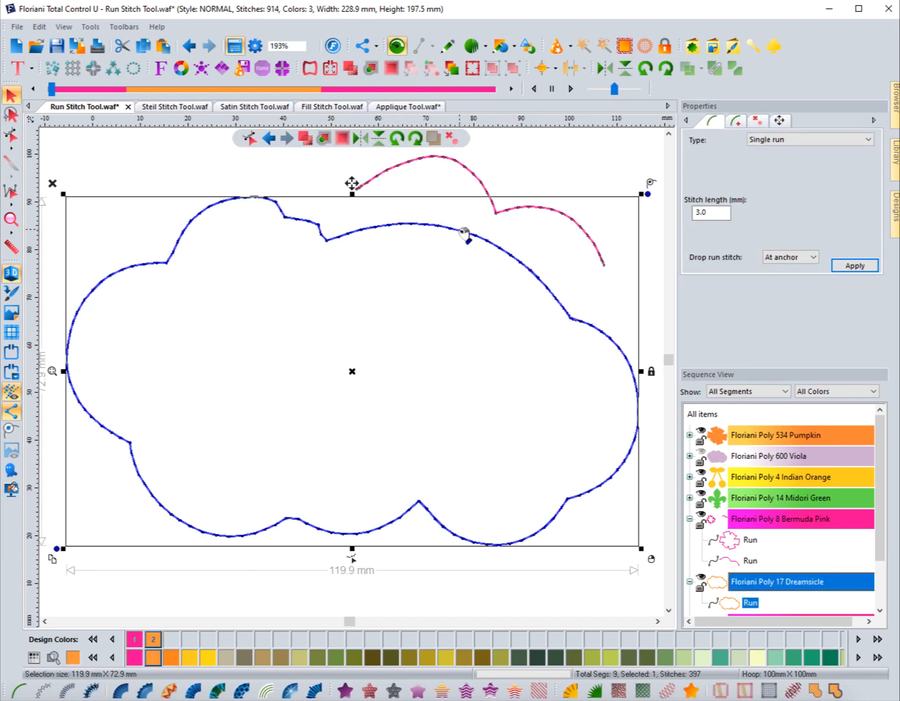
{"action": "left_click", "coordinate": [743, 121]}
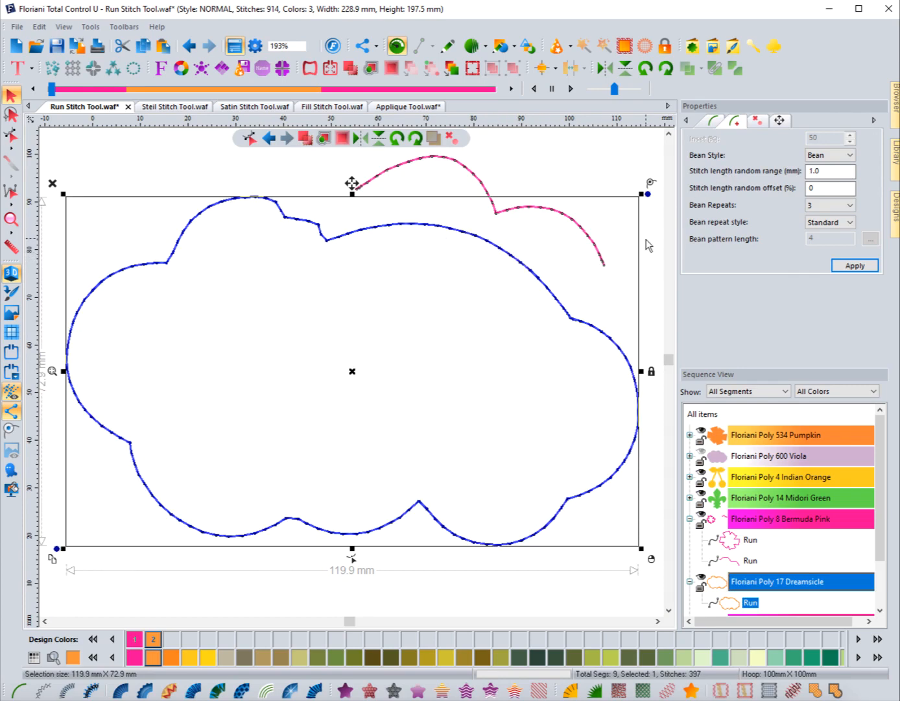
{"action": "left_click_drag", "start_coordinate": [840, 170], "coordinate": [768, 172]}
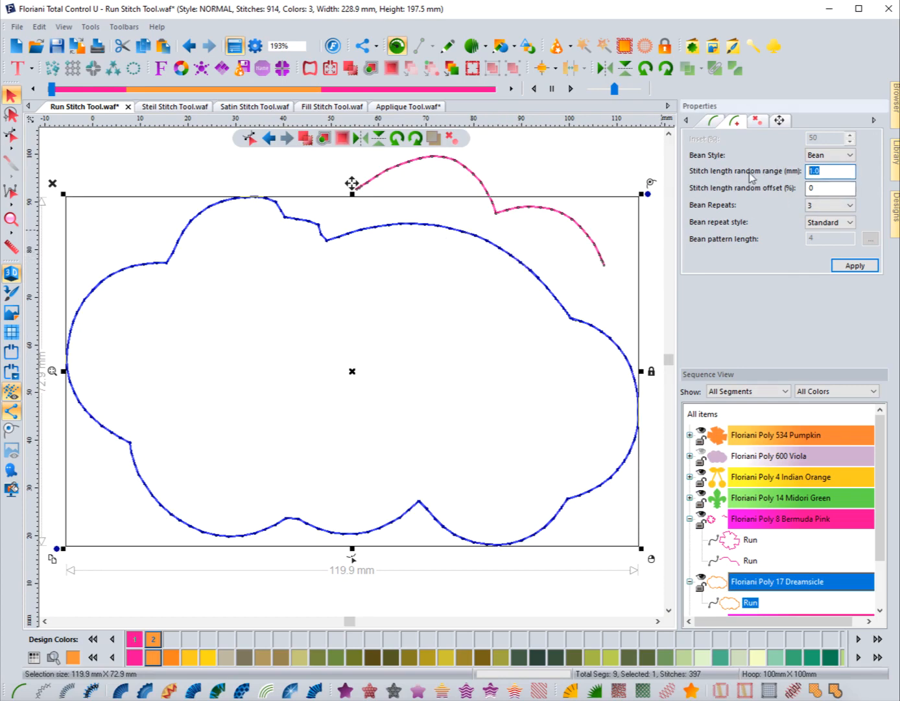
{"action": "type", "text": "2"}
{"action": "left_click", "coordinate": [855, 265]}
{"action": "left_click", "coordinate": [587, 266]}
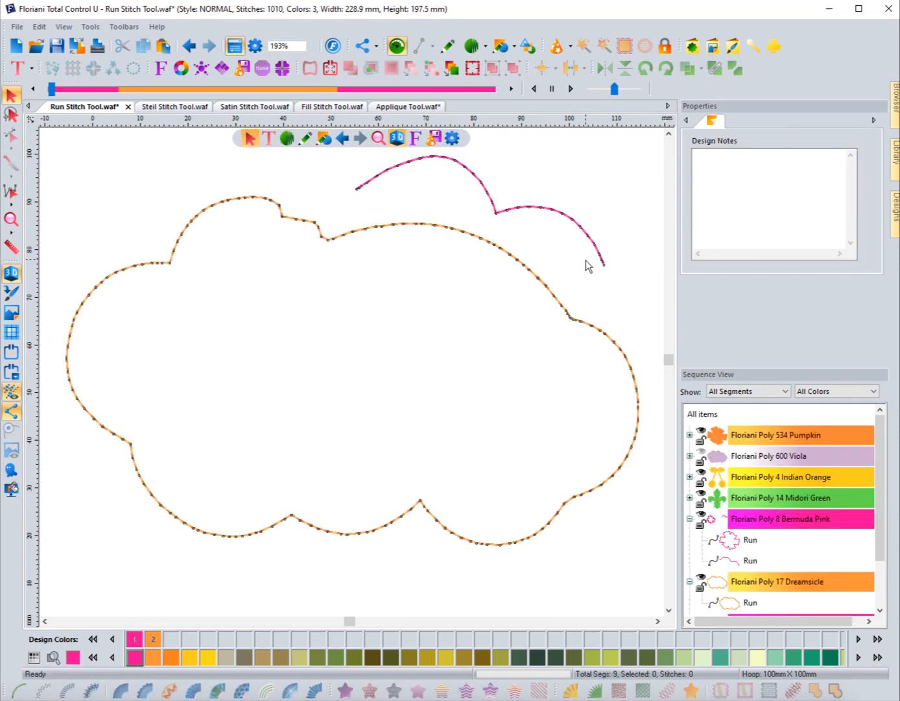
{"action": "scroll", "coordinate": [529, 303], "scroll_direction": "down", "scroll_amount": 1}
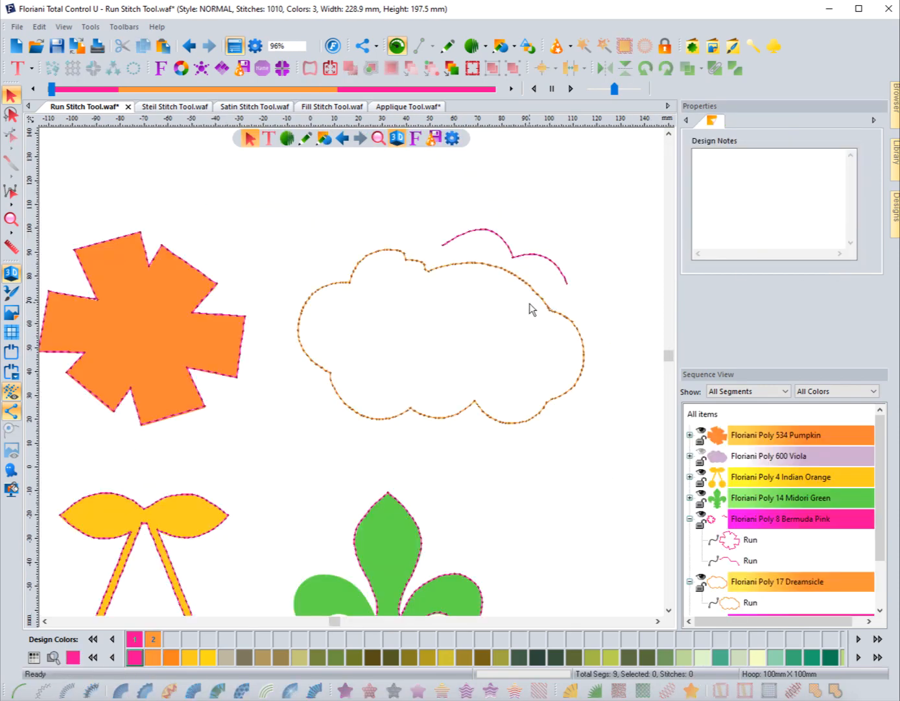
{"action": "scroll", "coordinate": [530, 304], "scroll_direction": "up", "scroll_amount": 2}
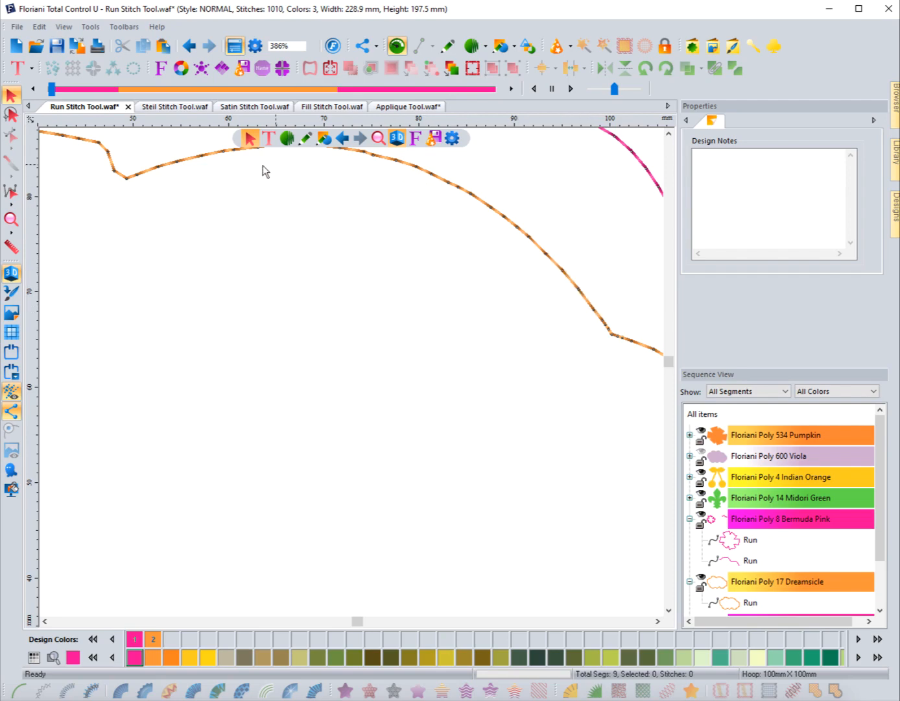
Step: Set the cloud outline's stitch length random range to 0 and its random offset to 20%, apply and deselect it
{"action": "left_click", "coordinate": [129, 179]}
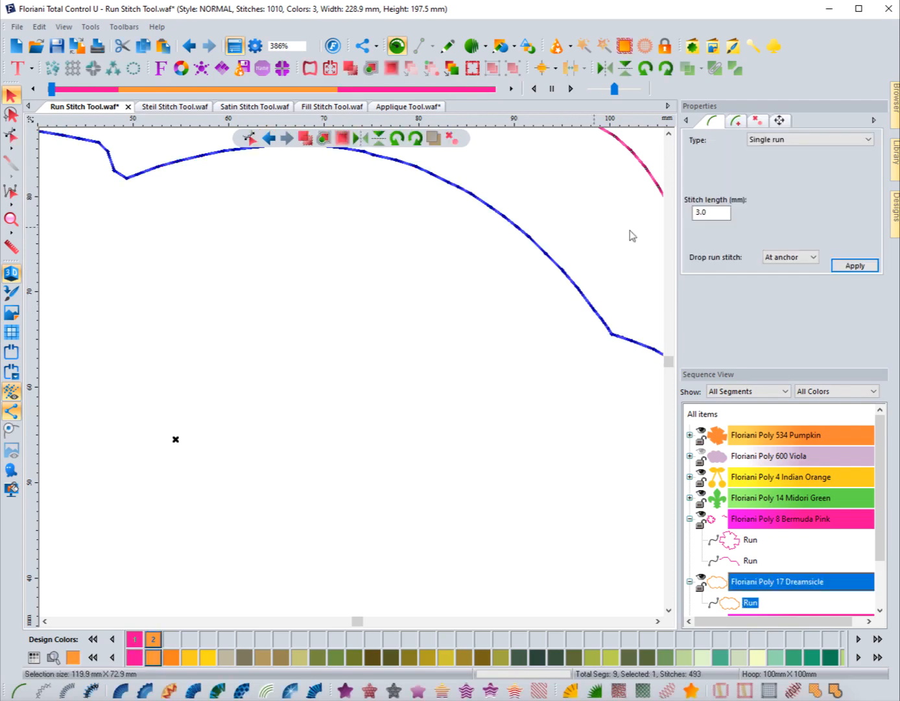
{"action": "left_click", "coordinate": [737, 123]}
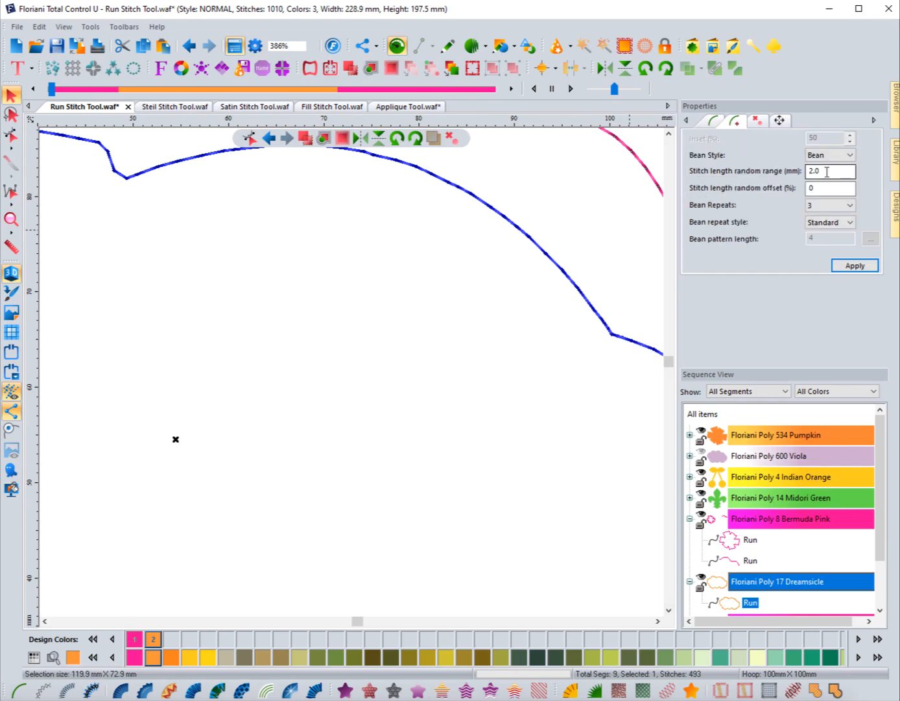
{"action": "left_click_drag", "start_coordinate": [828, 171], "coordinate": [786, 176]}
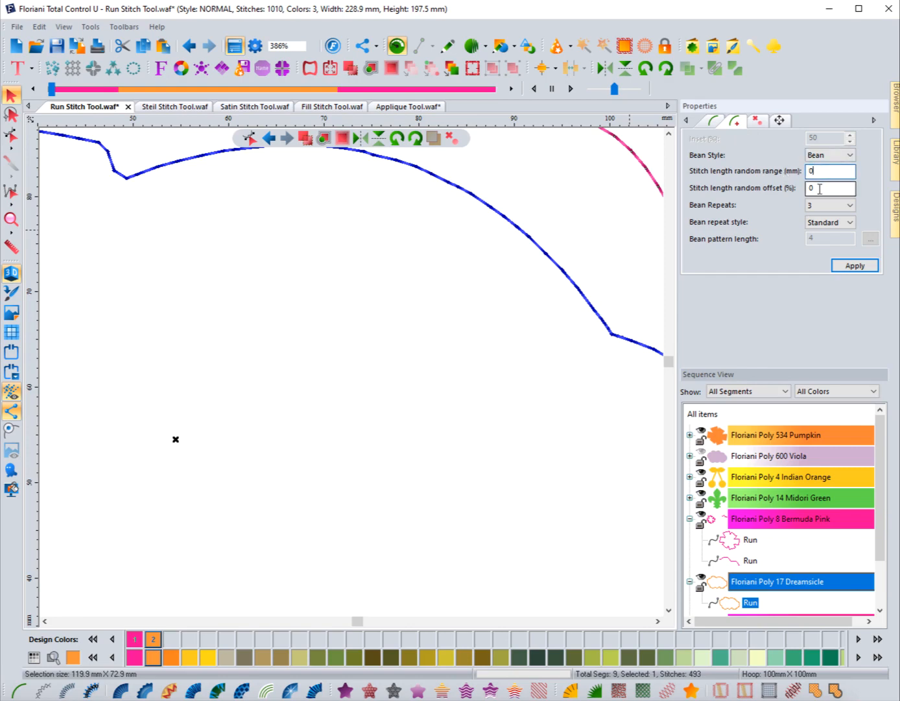
{"action": "left_click_drag", "start_coordinate": [821, 188], "coordinate": [774, 196]}
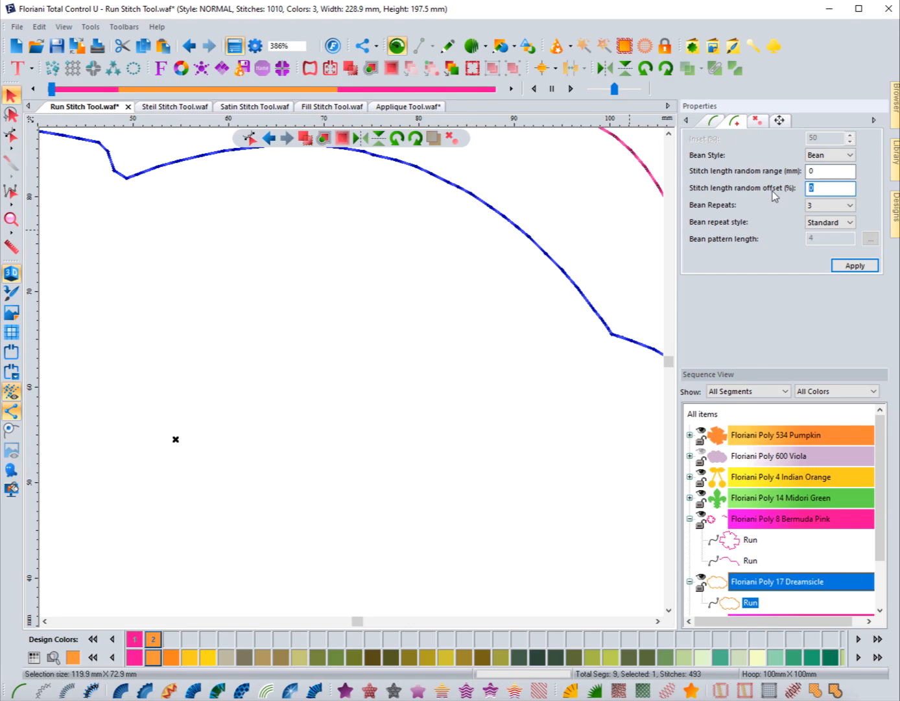
{"action": "type", "text": "20"}
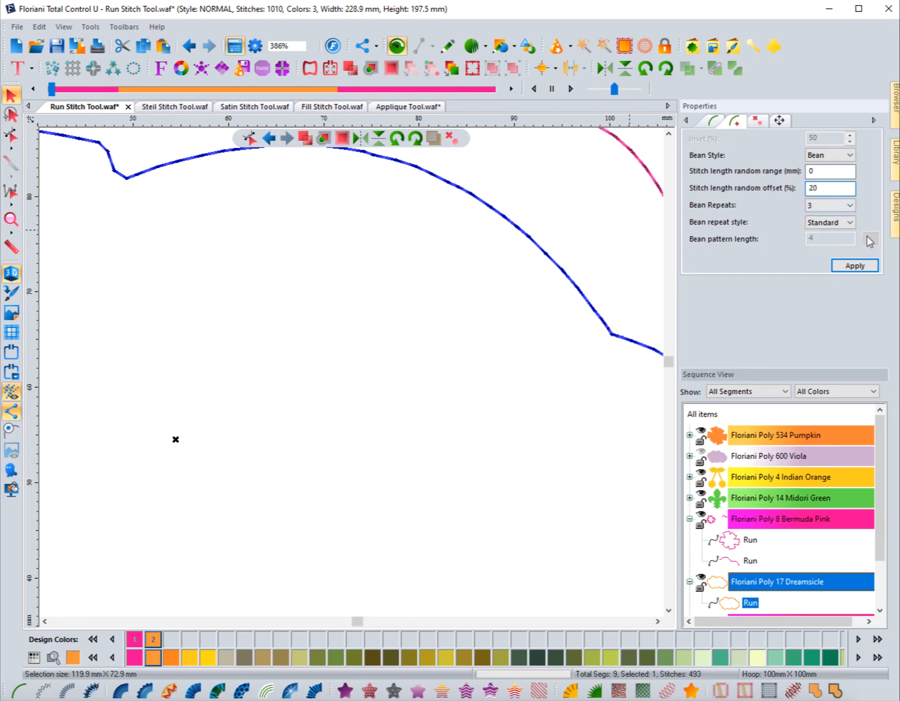
{"action": "left_click", "coordinate": [849, 269]}
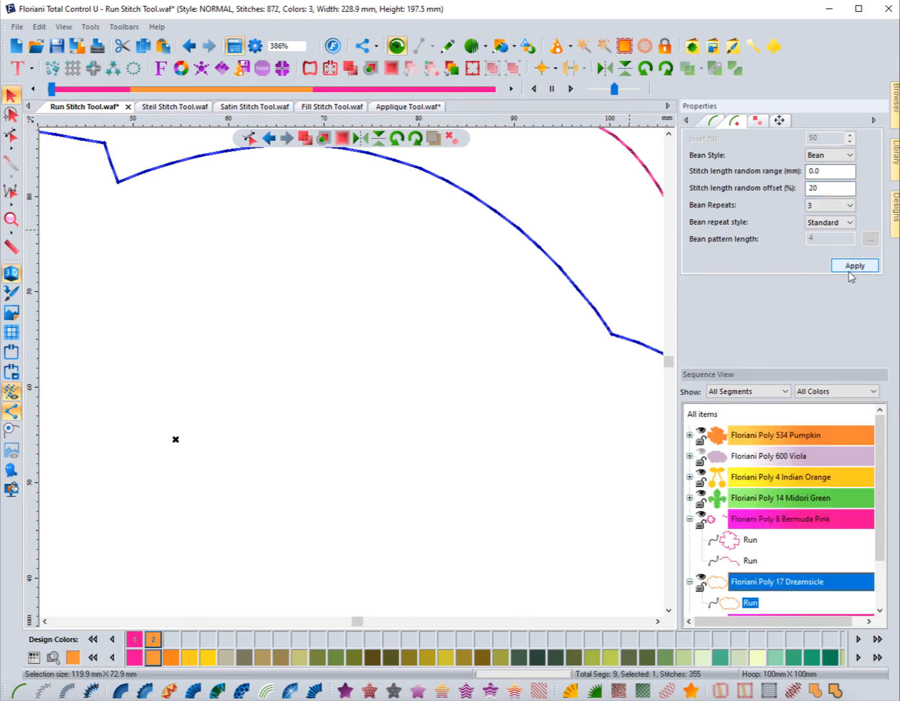
{"action": "left_click", "coordinate": [500, 334]}
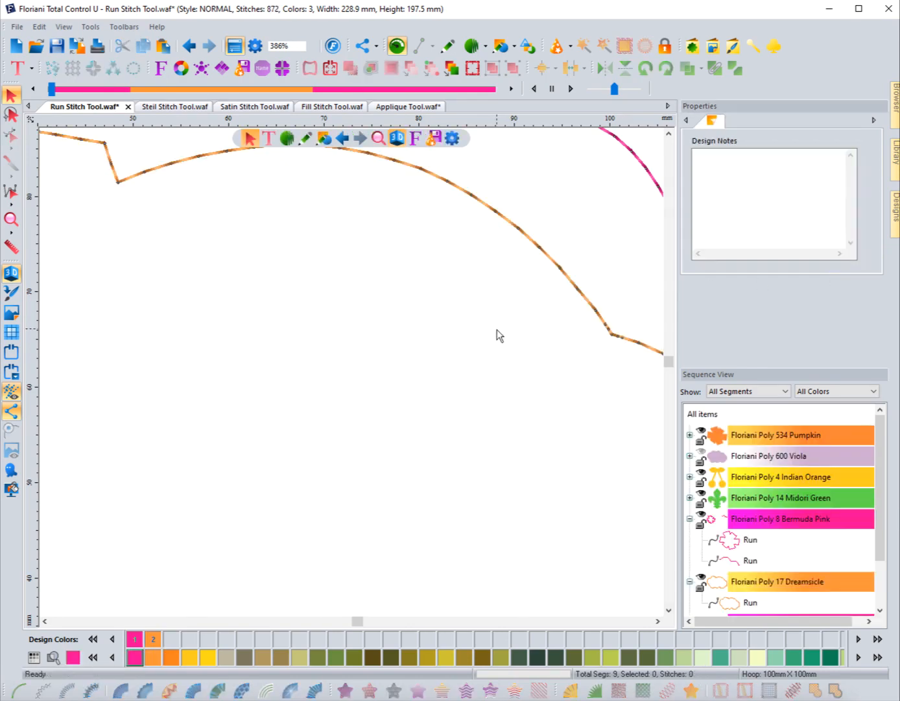
Step: Apply a 50% stitch length random offset and a 2.0 mm random range to the cloud outline, and deselect it
{"action": "left_click", "coordinate": [512, 229]}
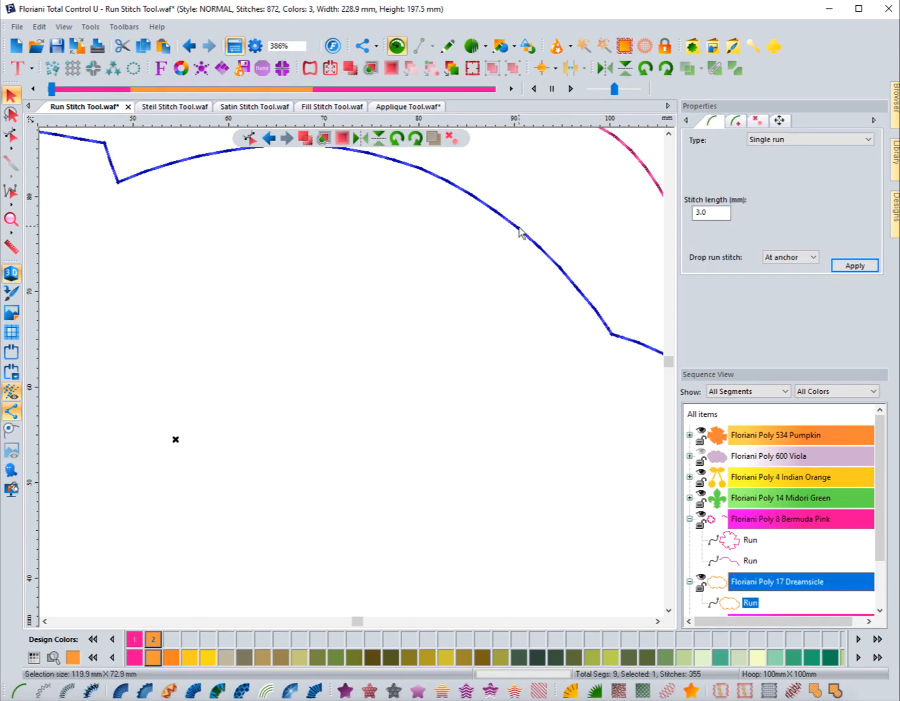
{"action": "left_click", "coordinate": [740, 121]}
{"action": "left_click_drag", "start_coordinate": [821, 188], "coordinate": [772, 191]}
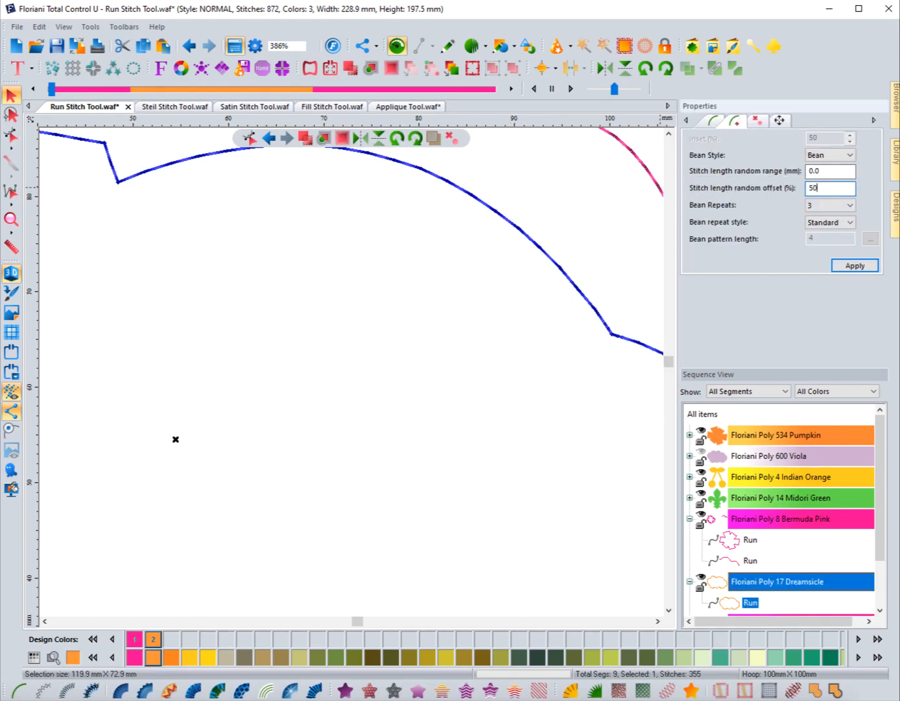
{"action": "left_click", "coordinate": [854, 267]}
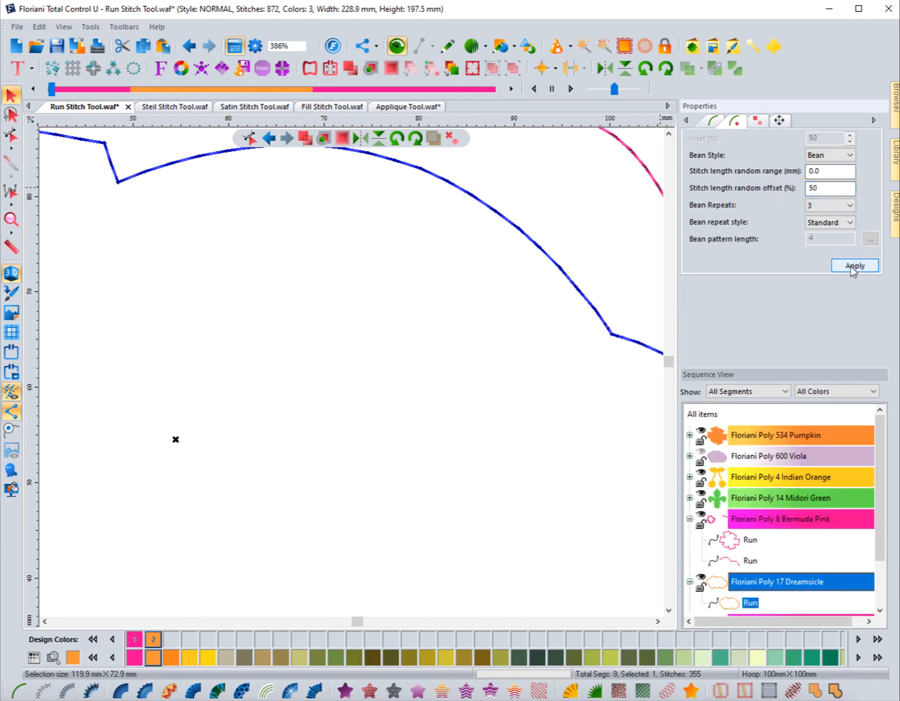
{"action": "left_click_drag", "start_coordinate": [837, 172], "coordinate": [768, 172]}
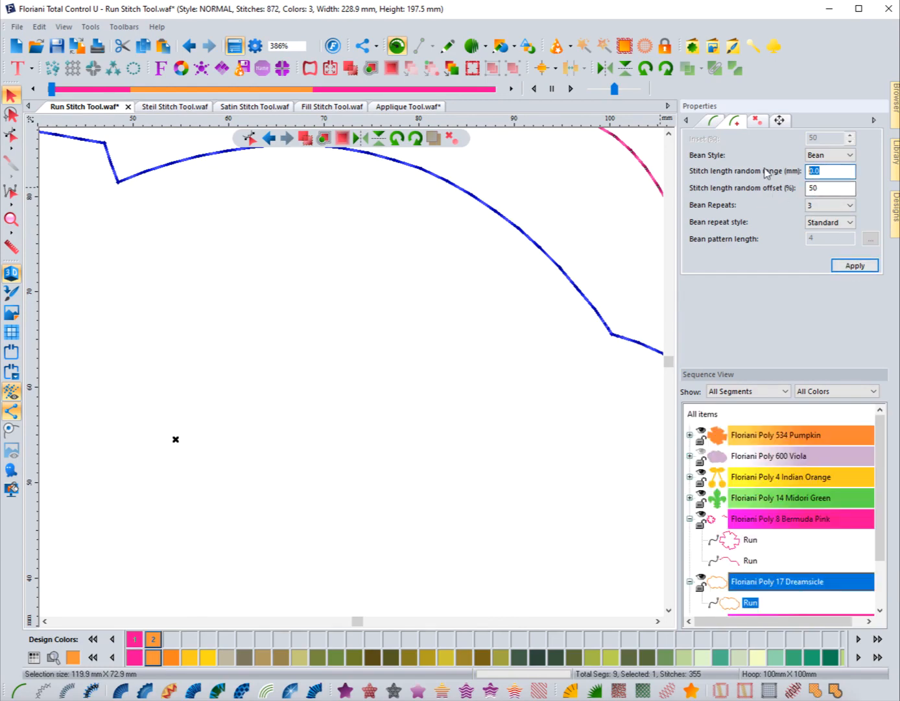
{"action": "type", "text": "2"}
{"action": "left_click", "coordinate": [850, 264]}
{"action": "left_click", "coordinate": [381, 308]}
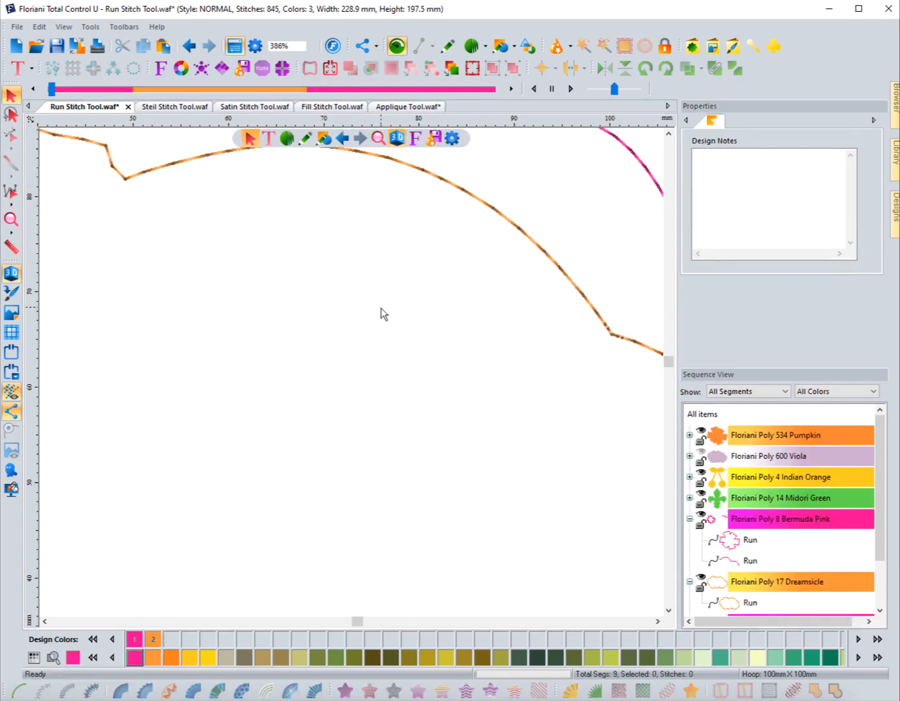
Step: Increase the cloud outline's stitch length random offset to 80%, apply it and deselect the outline
{"action": "left_click", "coordinate": [175, 166]}
{"action": "left_click", "coordinate": [317, 201]}
{"action": "left_click", "coordinate": [544, 260]}
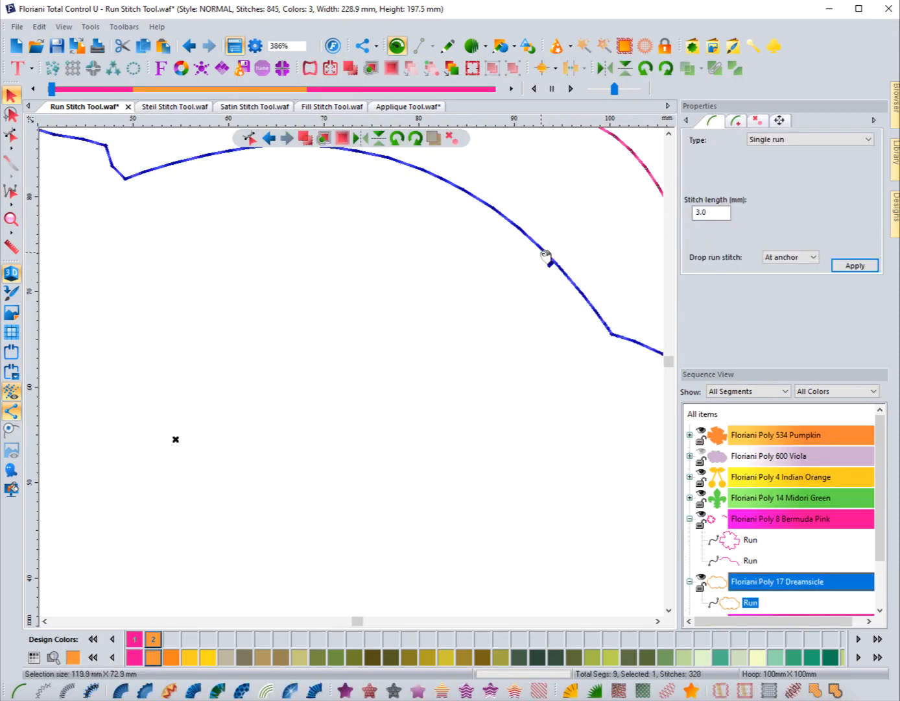
{"action": "left_click", "coordinate": [736, 121]}
{"action": "double_click", "coordinate": [832, 187]}
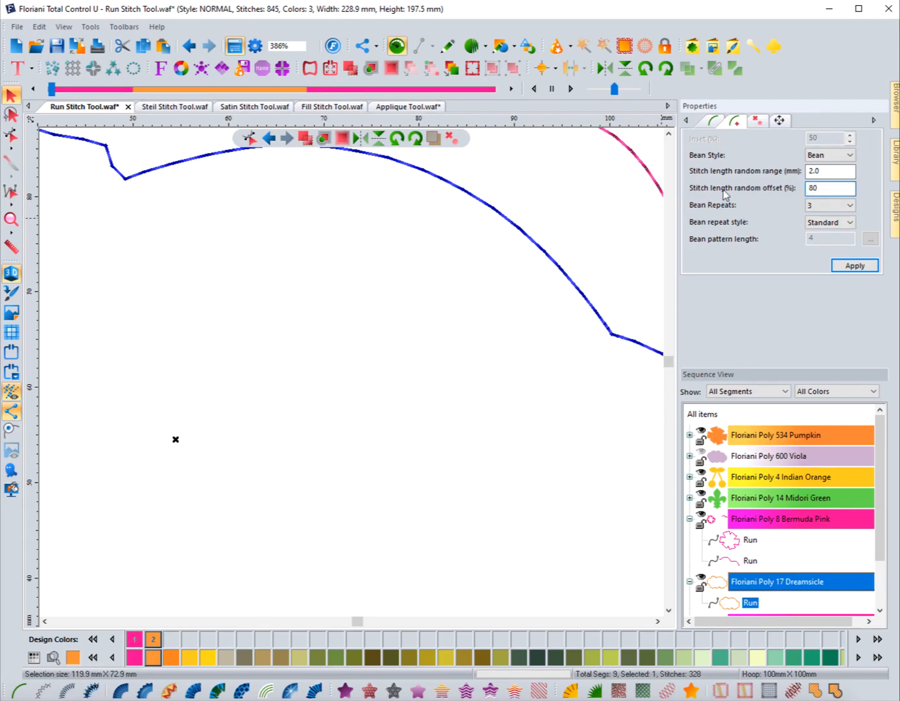
{"action": "left_click", "coordinate": [855, 266]}
{"action": "left_click", "coordinate": [532, 268]}
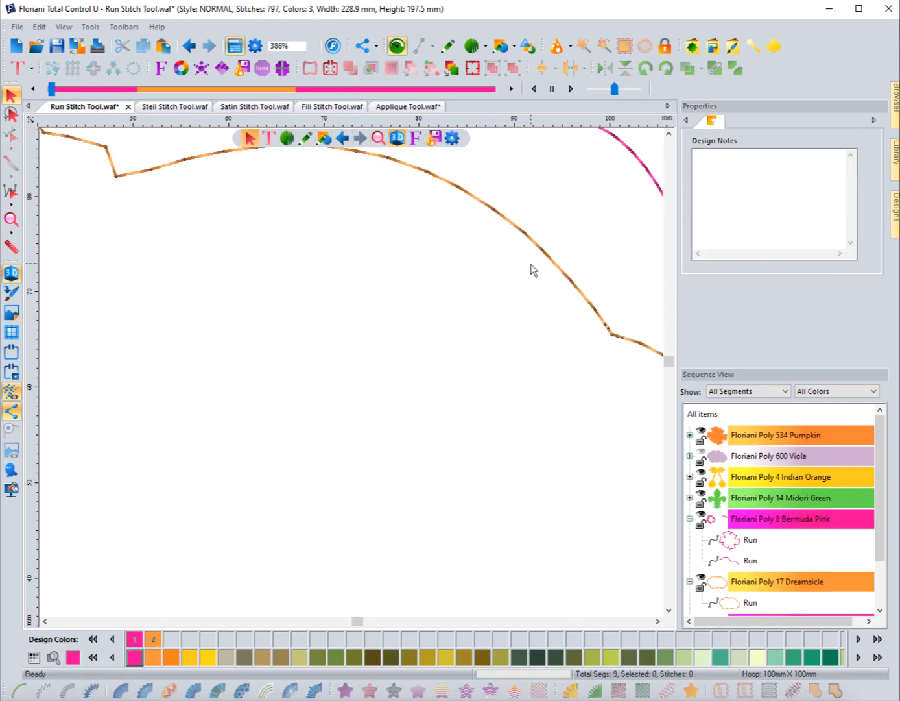
Step: Change the cloud outline's bean style to Half Bean and apply it
{"action": "left_click", "coordinate": [451, 184]}
{"action": "left_click", "coordinate": [736, 121]}
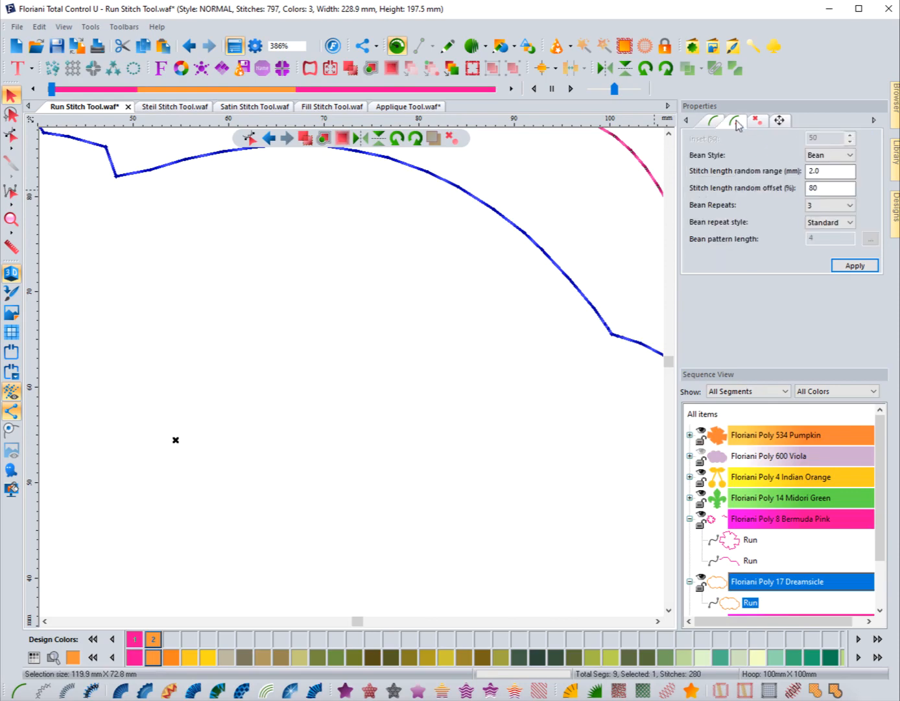
{"action": "left_click", "coordinate": [833, 206]}
{"action": "left_click", "coordinate": [832, 206]}
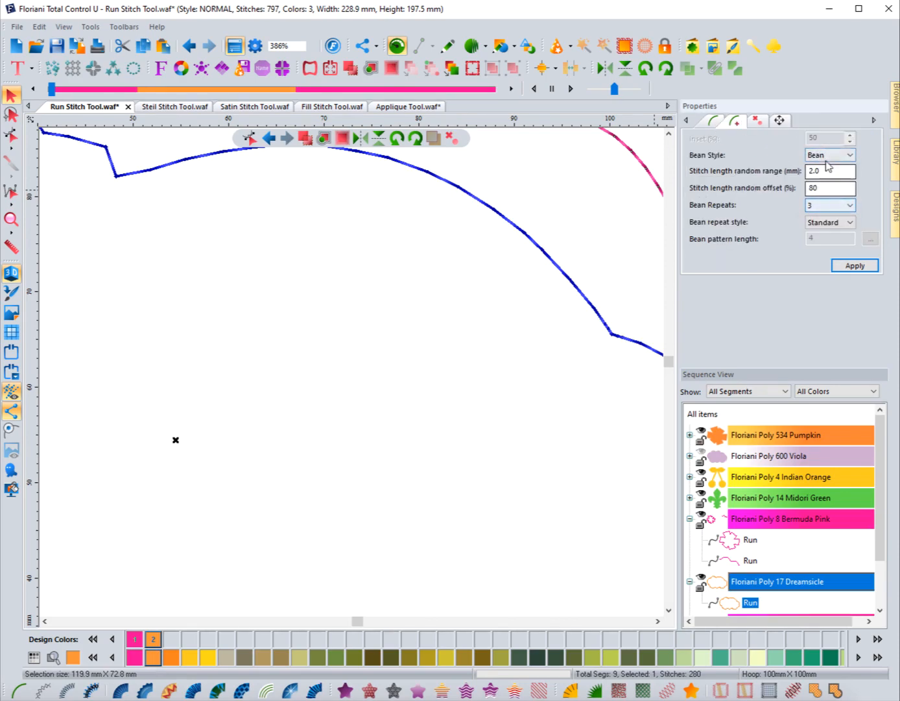
{"action": "left_click", "coordinate": [826, 157]}
{"action": "left_click", "coordinate": [826, 183]}
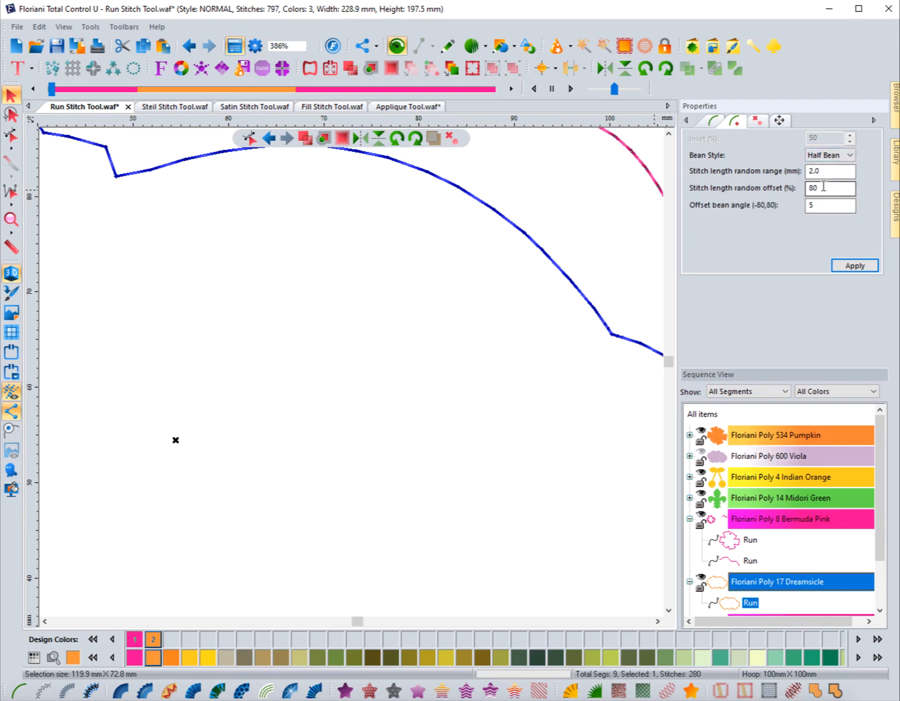
{"action": "left_click", "coordinate": [852, 265]}
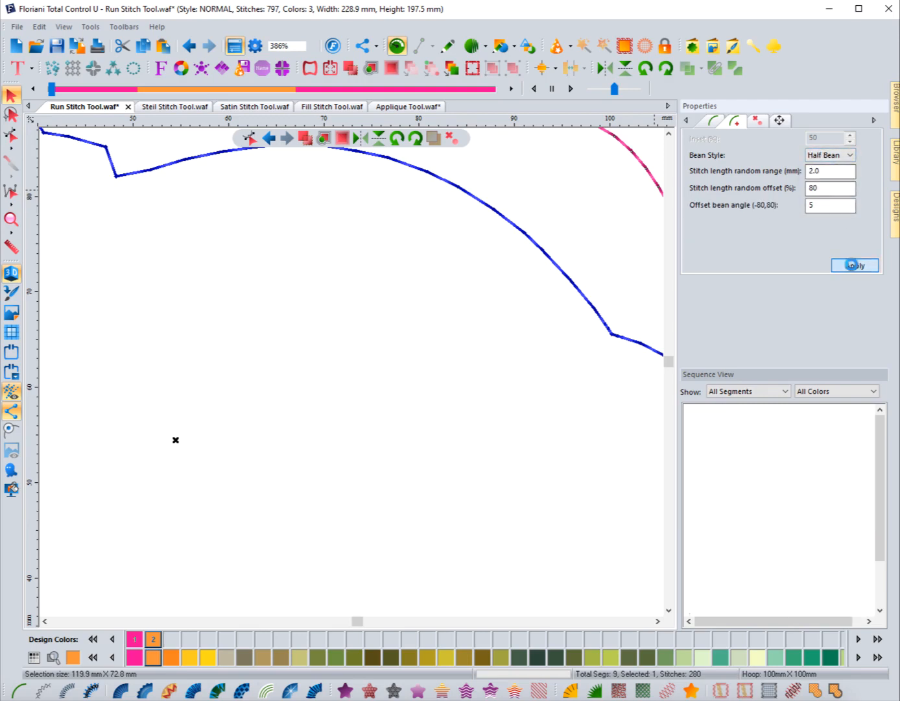
Step: Set the half bean outline's stitch length random offset to 0%, apply it and reselect the cloud outline
{"action": "double_click", "coordinate": [813, 188]}
{"action": "type", "text": "0"}
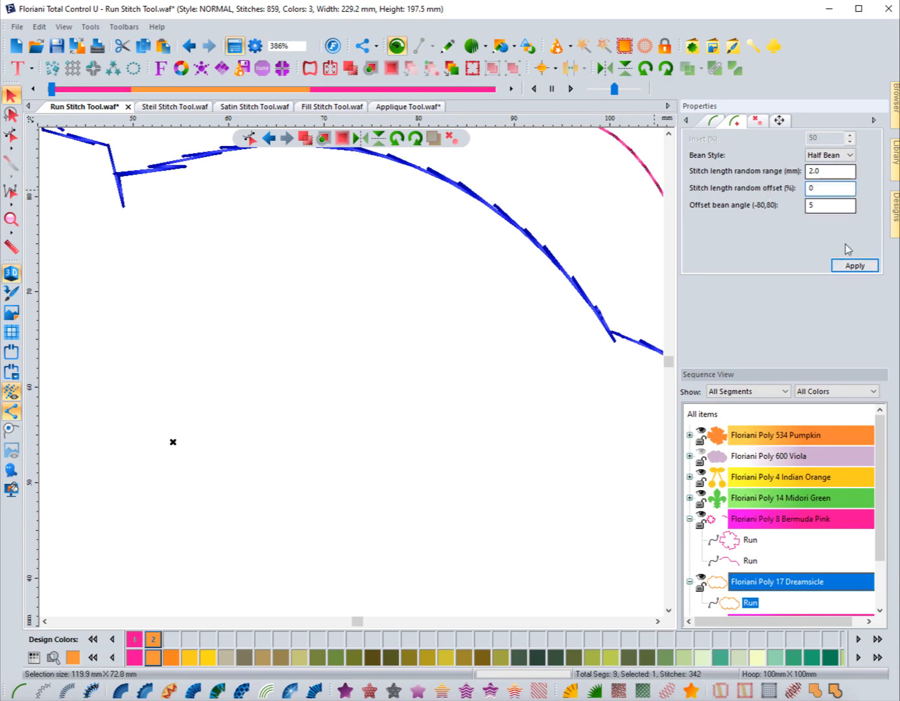
{"action": "left_click", "coordinate": [860, 266]}
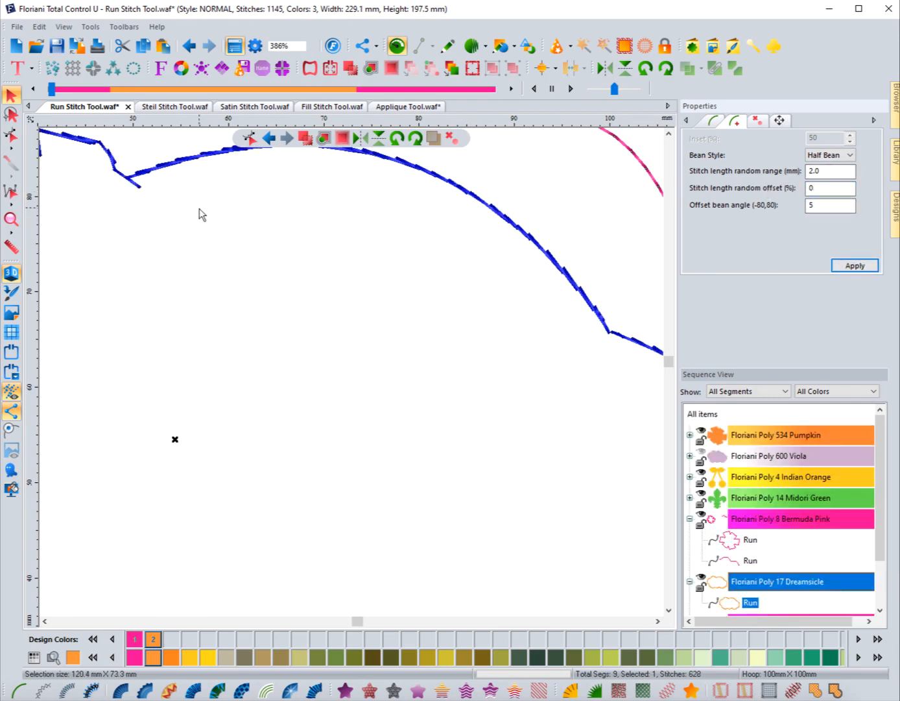
{"action": "left_click", "coordinate": [176, 203]}
{"action": "left_click", "coordinate": [155, 174]}
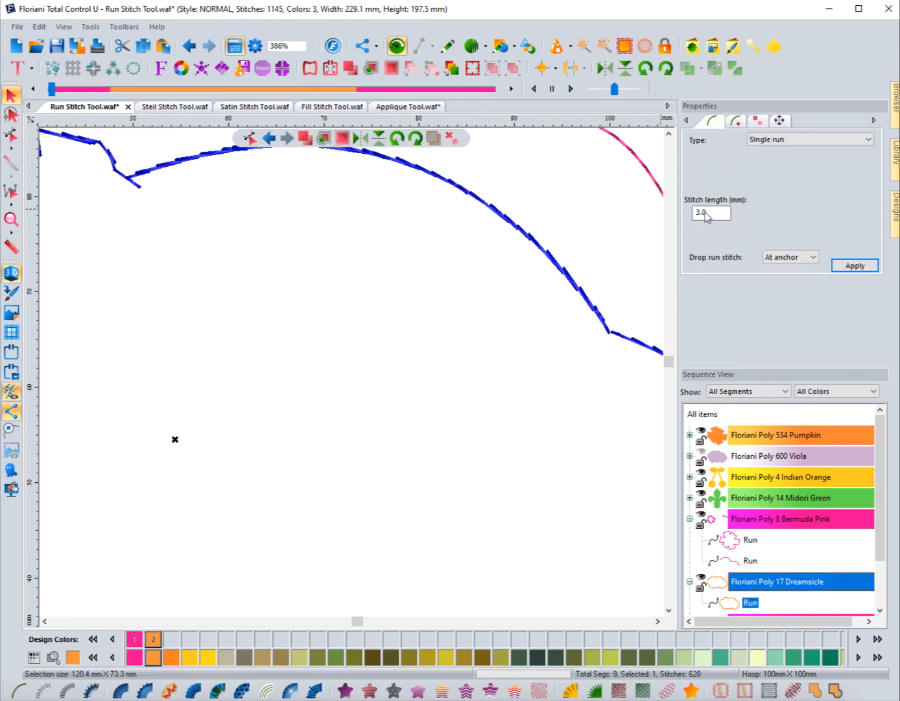
Step: Set the cloud outline's stitch length random range to 0.0 mm and apply it
{"action": "left_click", "coordinate": [737, 120]}
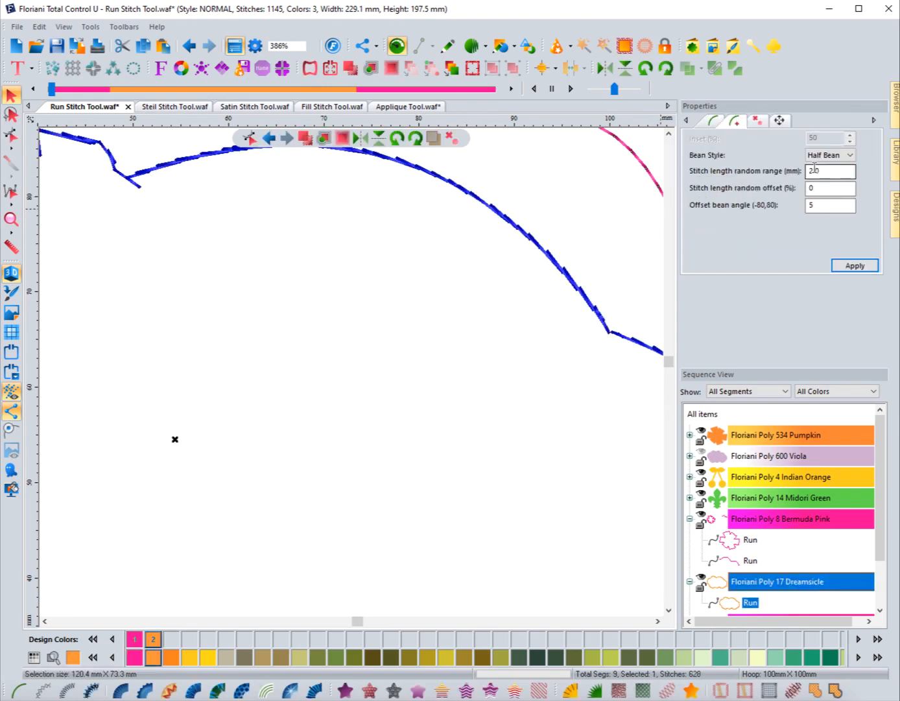
{"action": "left_click_drag", "start_coordinate": [822, 171], "coordinate": [788, 174]}
{"action": "type", "text": "0.0"}
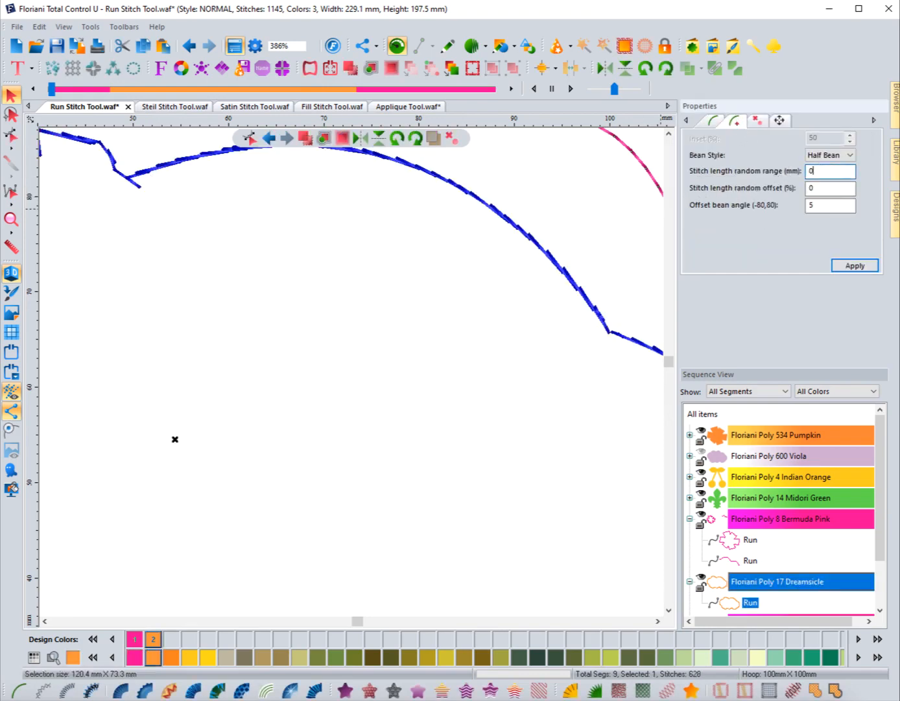
{"action": "left_click", "coordinate": [854, 266]}
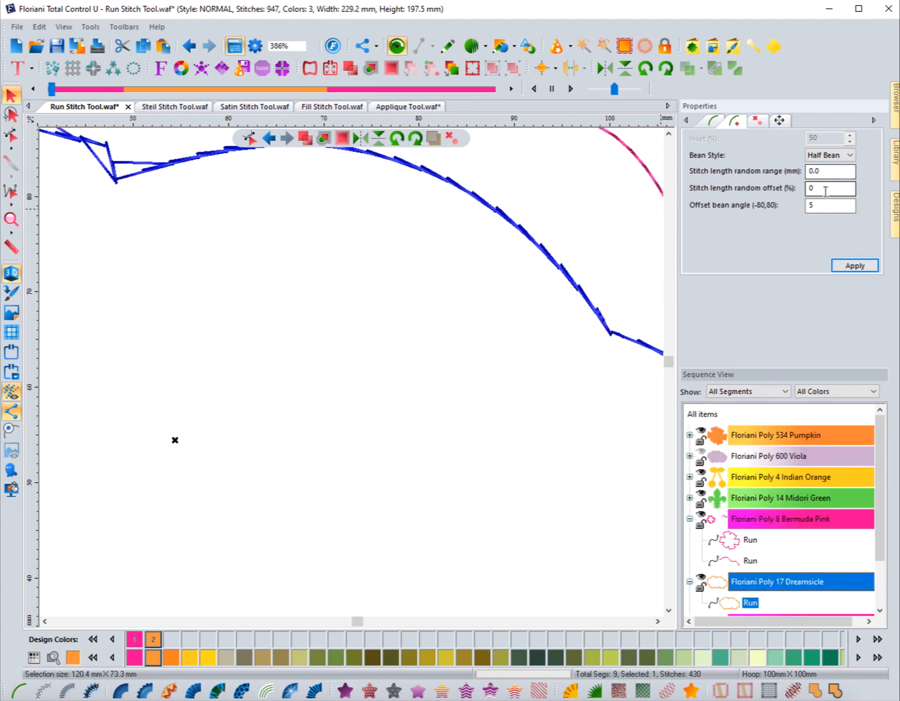
Step: Set the half bean cloud outline's stitch length random offset to 80%, apply it and deselect the outline
{"action": "left_click_drag", "start_coordinate": [819, 188], "coordinate": [780, 200]}
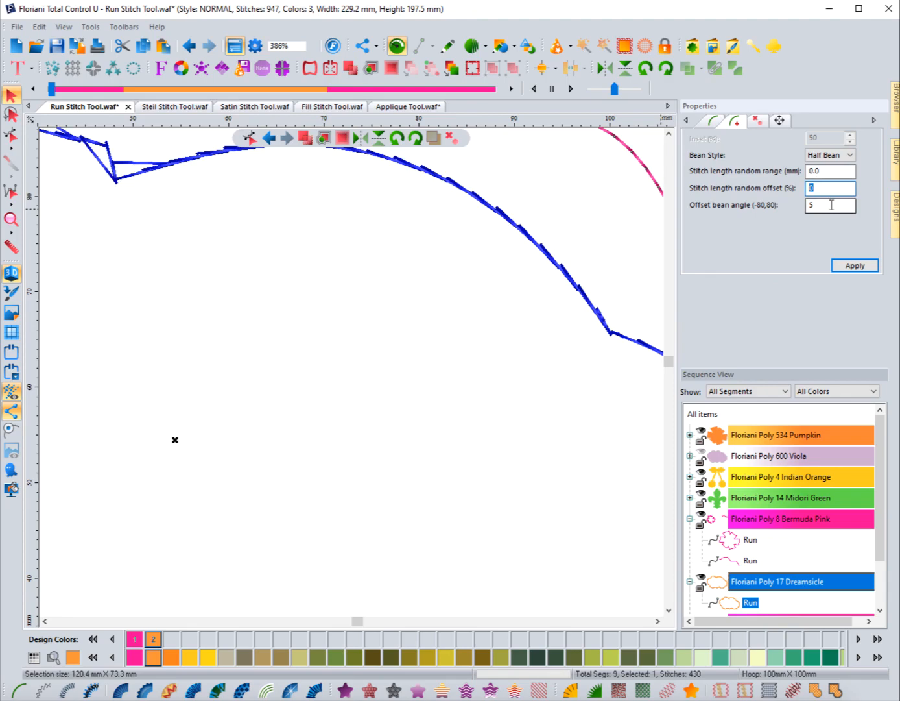
{"action": "left_click", "coordinate": [860, 267]}
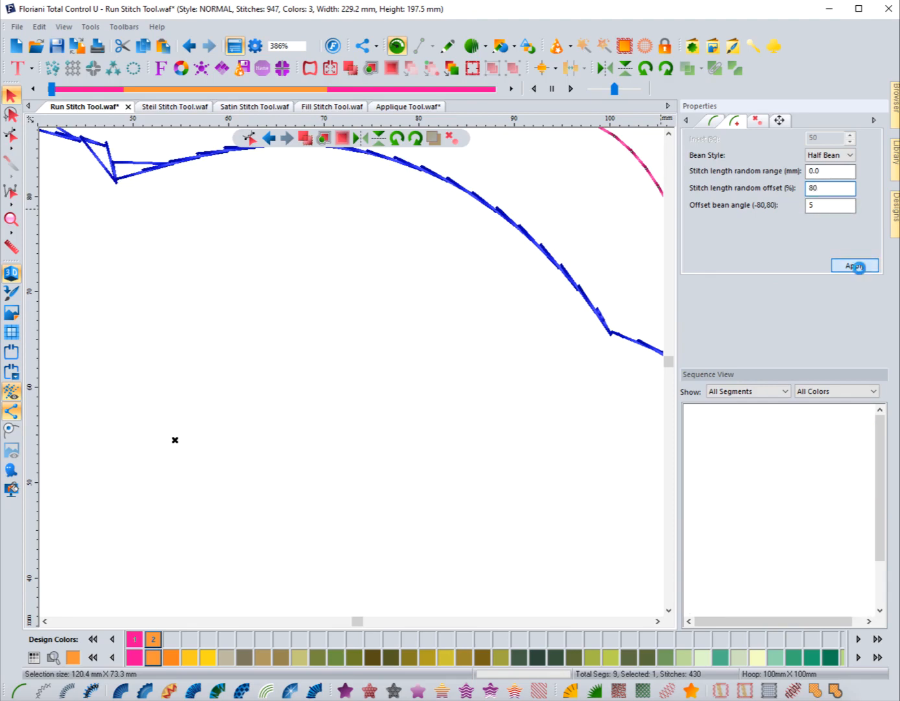
{"action": "left_click", "coordinate": [524, 290]}
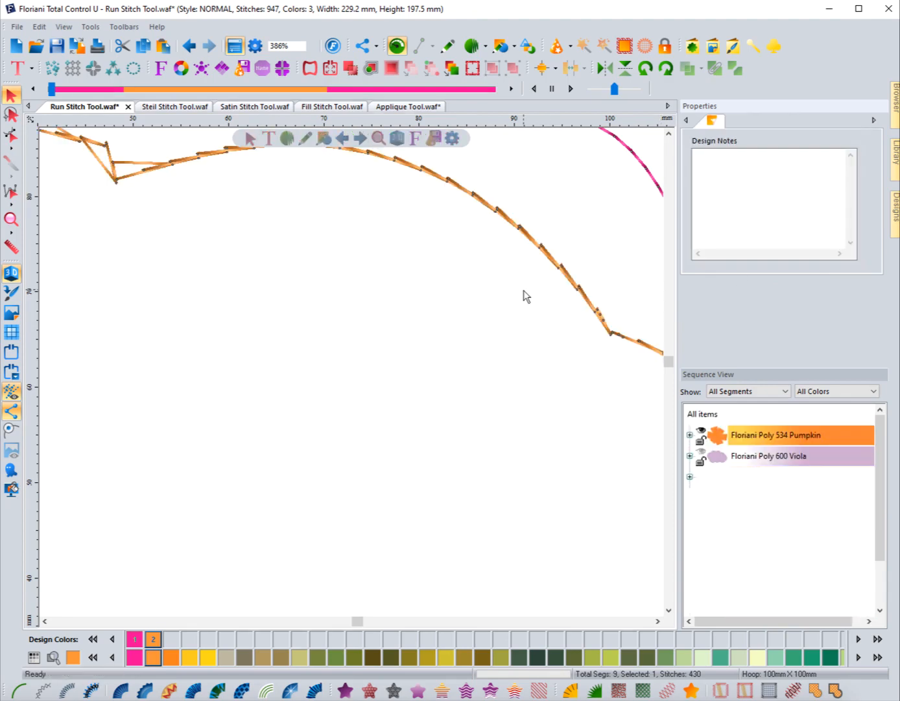
Step: Reselect the cloud outline, apply a 2.0 mm stitch length random range and deselect it
{"action": "left_click", "coordinate": [519, 229]}
{"action": "left_click", "coordinate": [737, 122]}
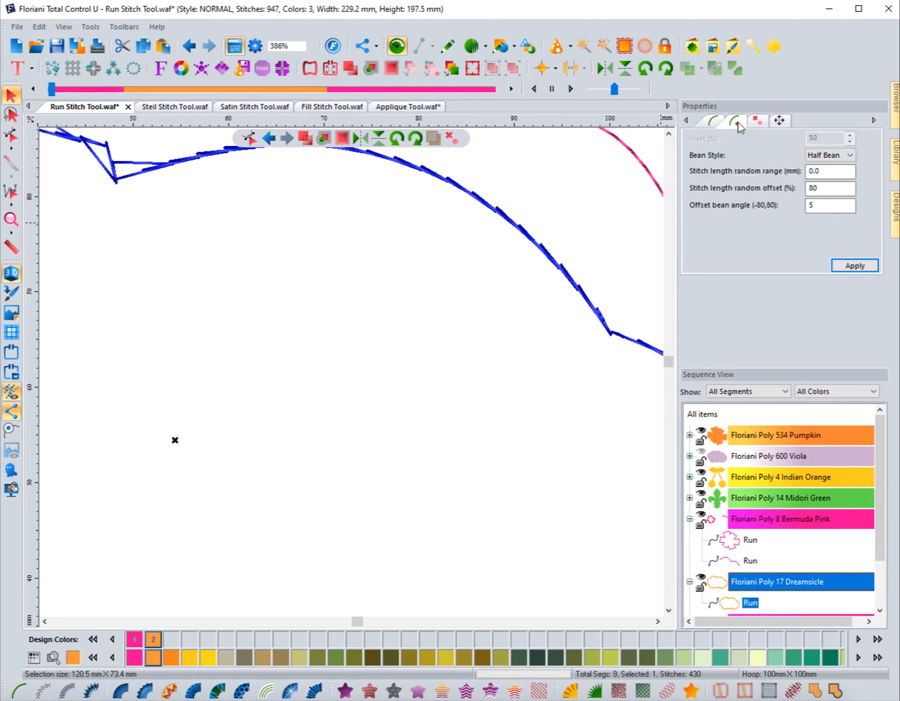
{"action": "double_click", "coordinate": [824, 172]}
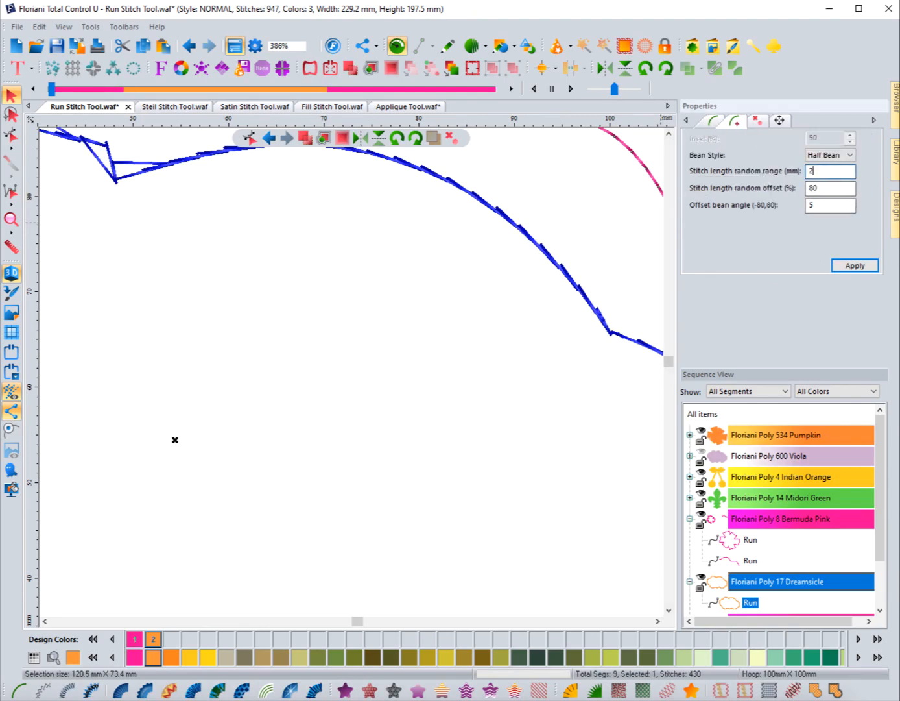
{"action": "type", "text": "2"}
{"action": "left_click", "coordinate": [855, 265]}
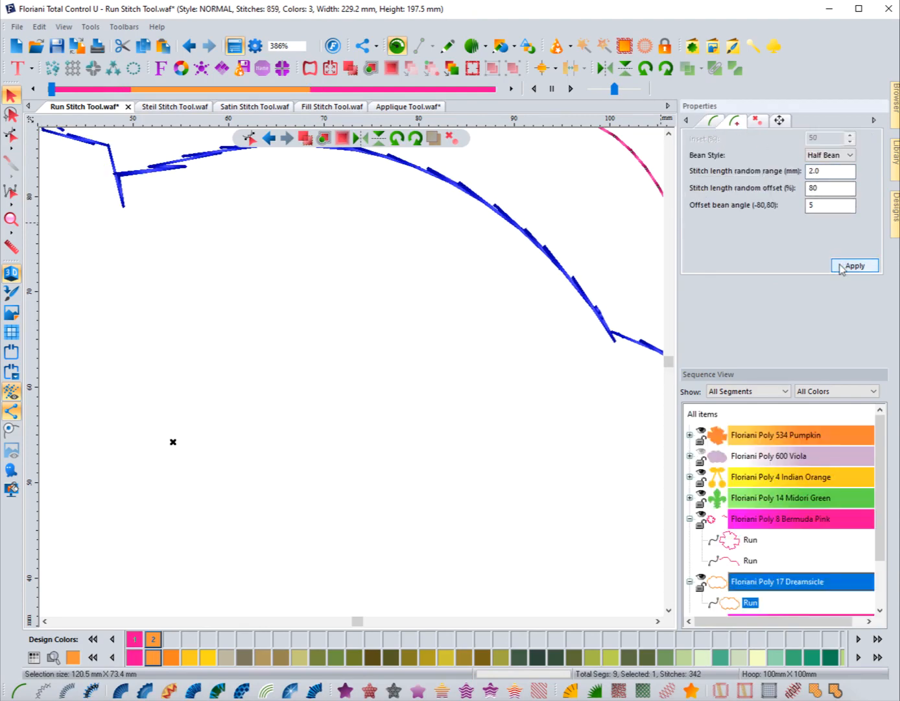
{"action": "left_click", "coordinate": [518, 339]}
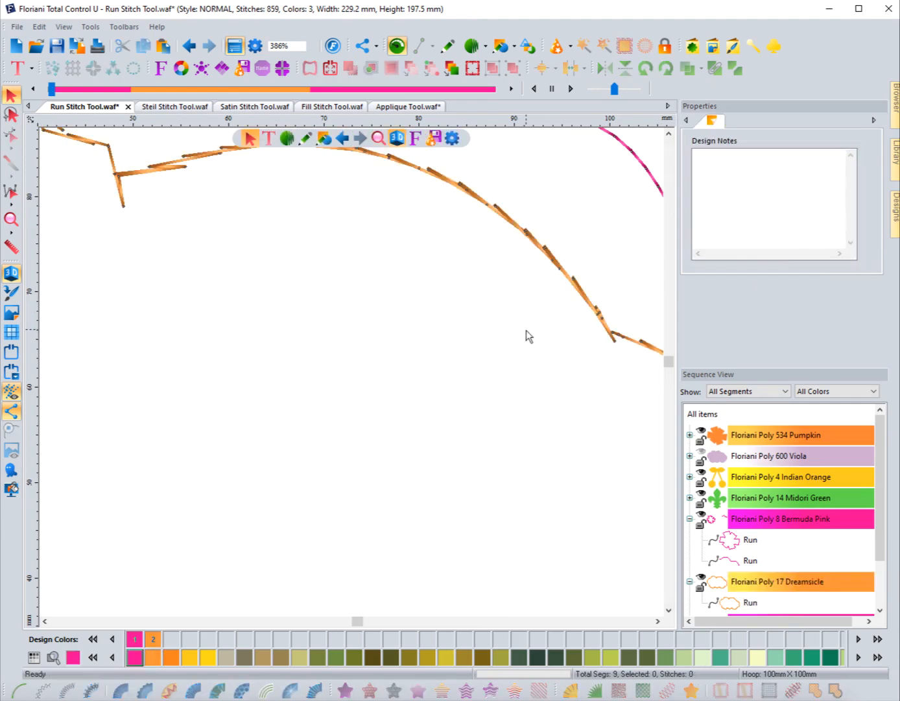
Step: Lower the cloud outline's stitch length random offset to 50% and apply it
{"action": "scroll", "coordinate": [527, 335], "scroll_direction": "down", "scroll_amount": 1}
{"action": "scroll", "coordinate": [521, 343], "scroll_direction": "down", "scroll_amount": 1}
{"action": "scroll", "coordinate": [521, 342], "scroll_direction": "up", "scroll_amount": 1}
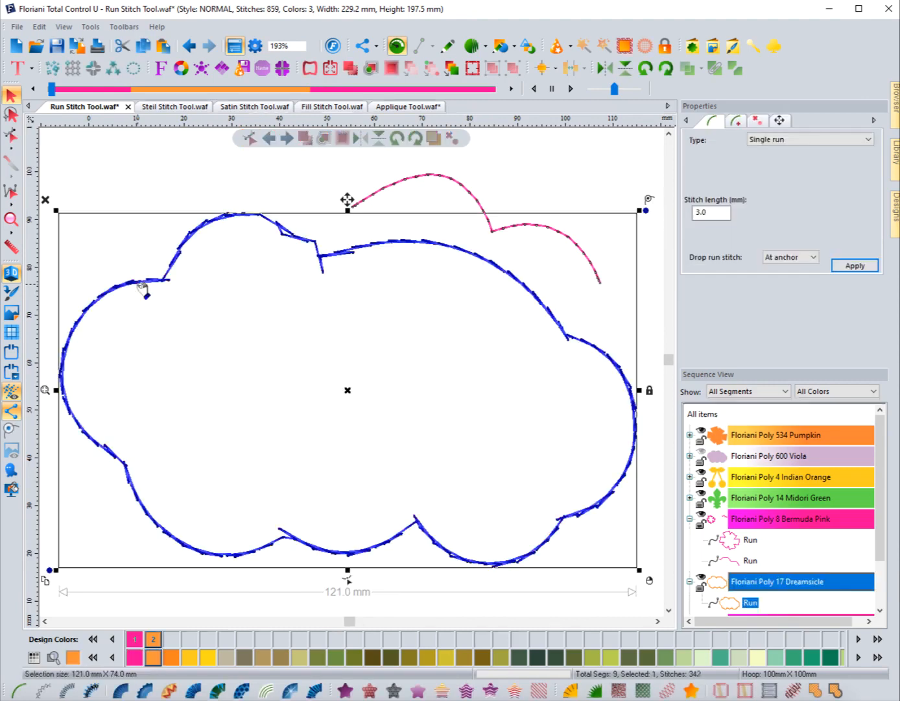
{"action": "left_click", "coordinate": [137, 290]}
{"action": "left_click", "coordinate": [740, 123]}
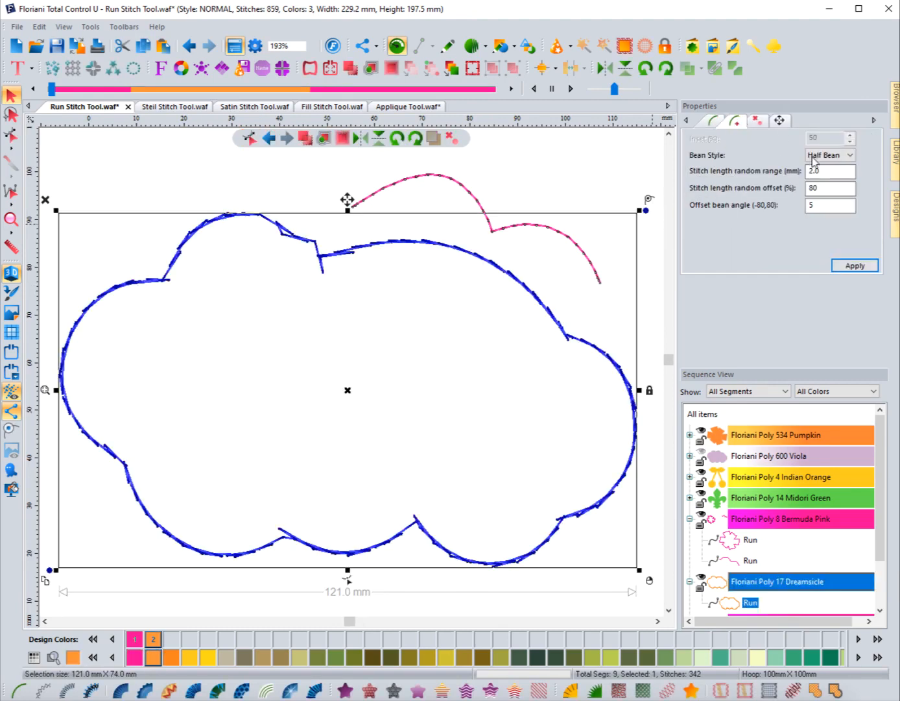
{"action": "double_click", "coordinate": [830, 187]}
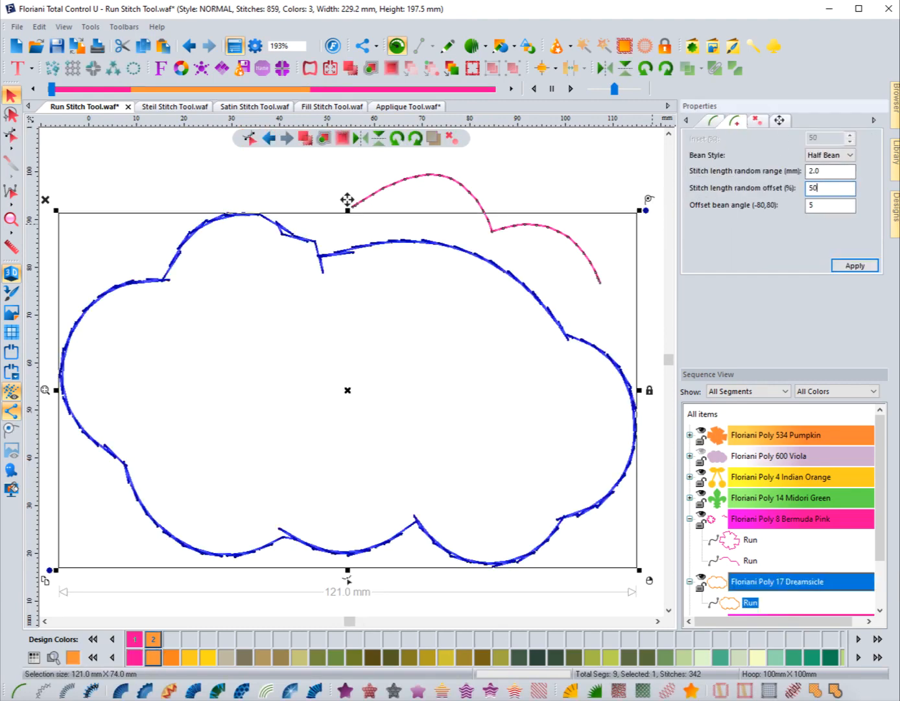
{"action": "left_click", "coordinate": [864, 268]}
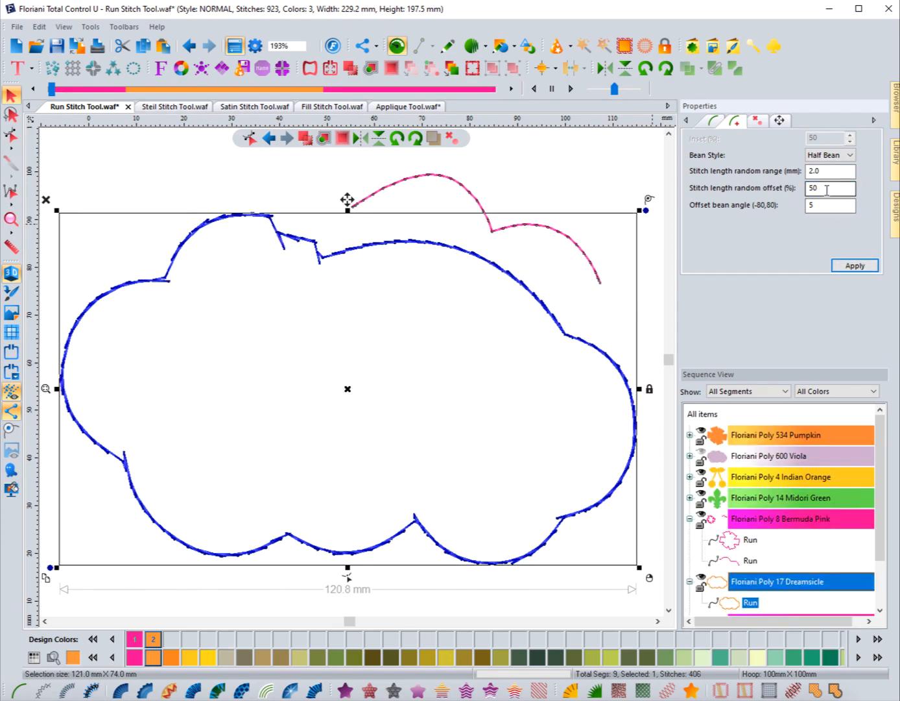
Step: Undo and redo the last random offset change twice to compare the two cloud outlines, deselecting the cloud each time
{"action": "left_click", "coordinate": [189, 46]}
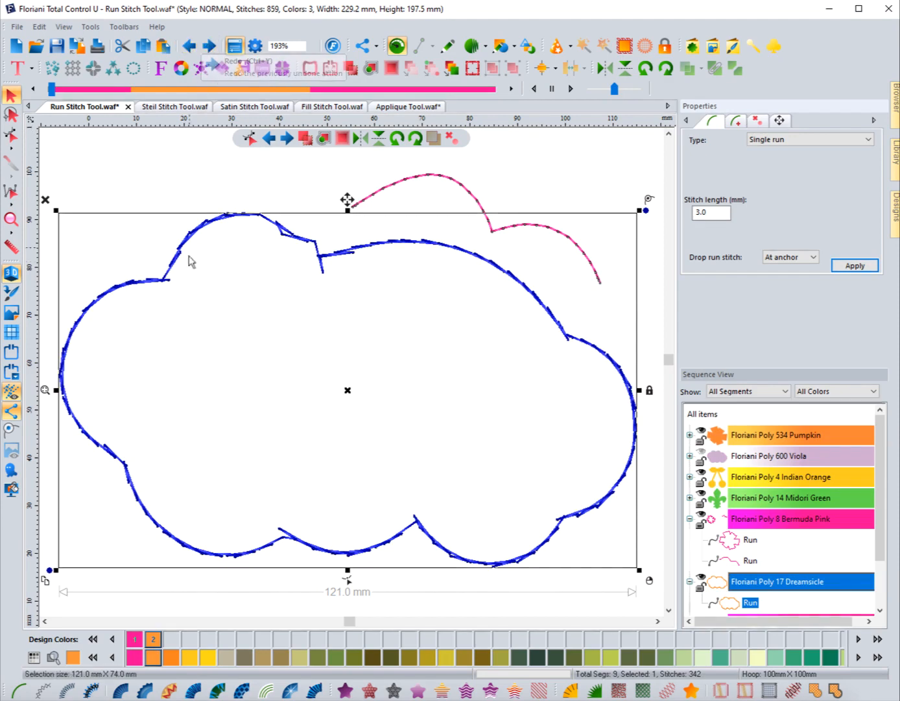
{"action": "left_click", "coordinate": [188, 318]}
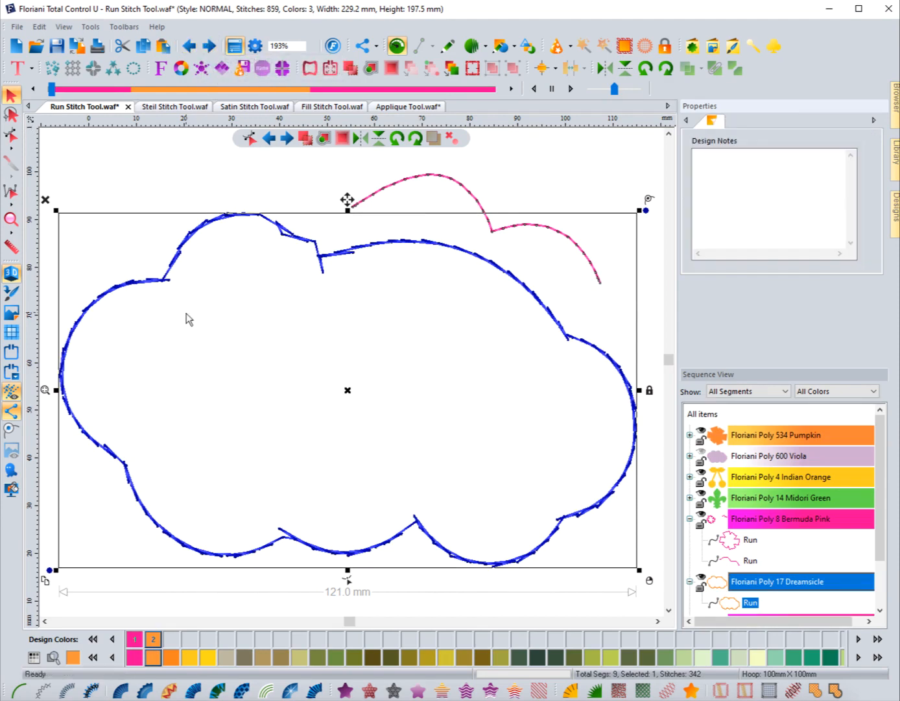
{"action": "left_click", "coordinate": [208, 46]}
{"action": "left_click", "coordinate": [181, 172]}
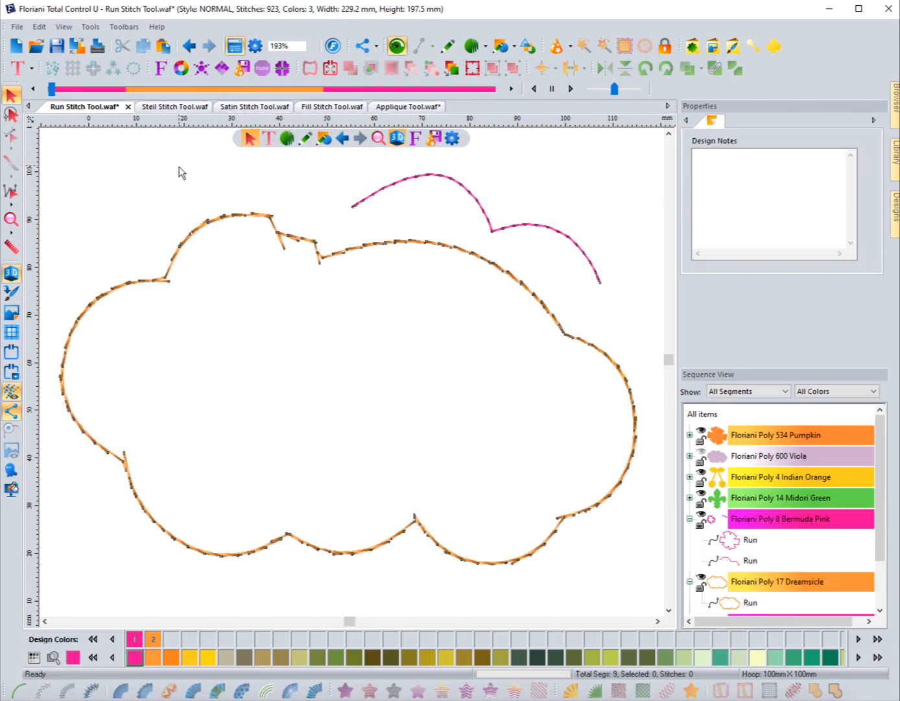
{"action": "left_click", "coordinate": [188, 45]}
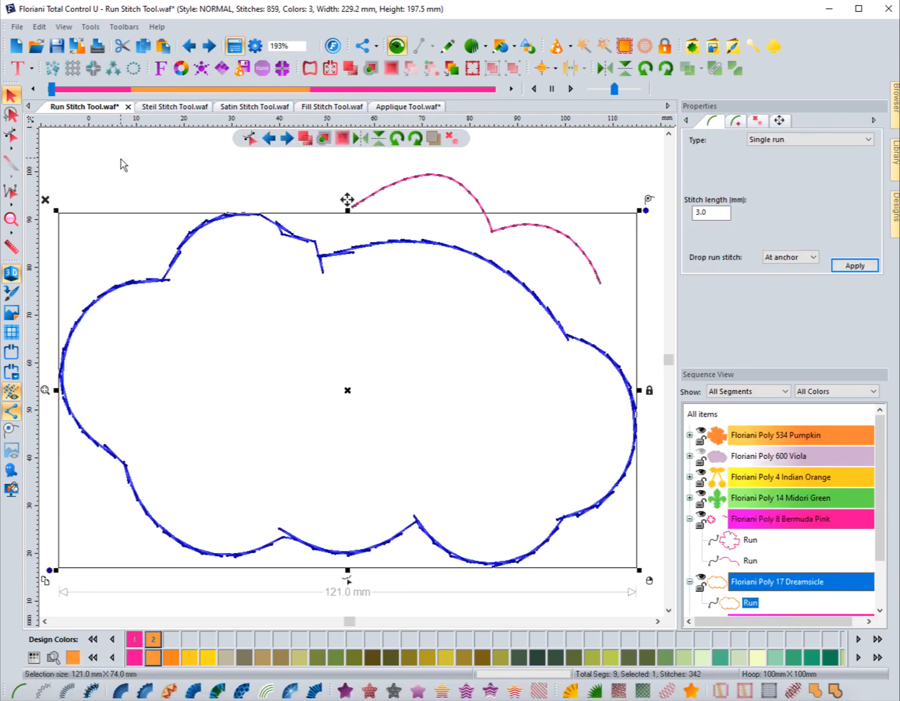
{"action": "left_click", "coordinate": [121, 158]}
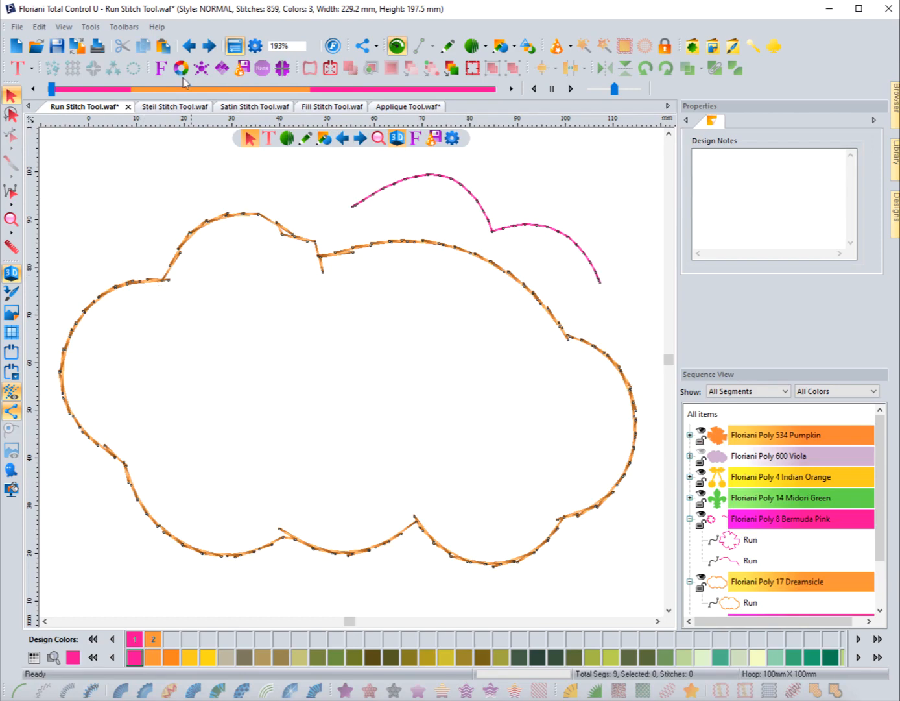
{"action": "left_click", "coordinate": [207, 47]}
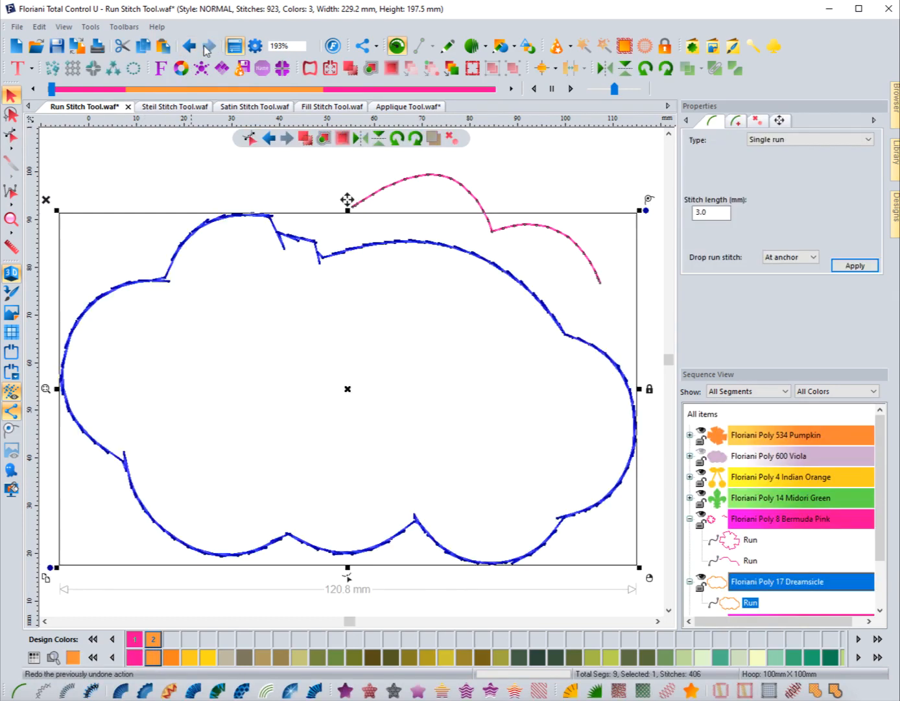
{"action": "left_click", "coordinate": [174, 196]}
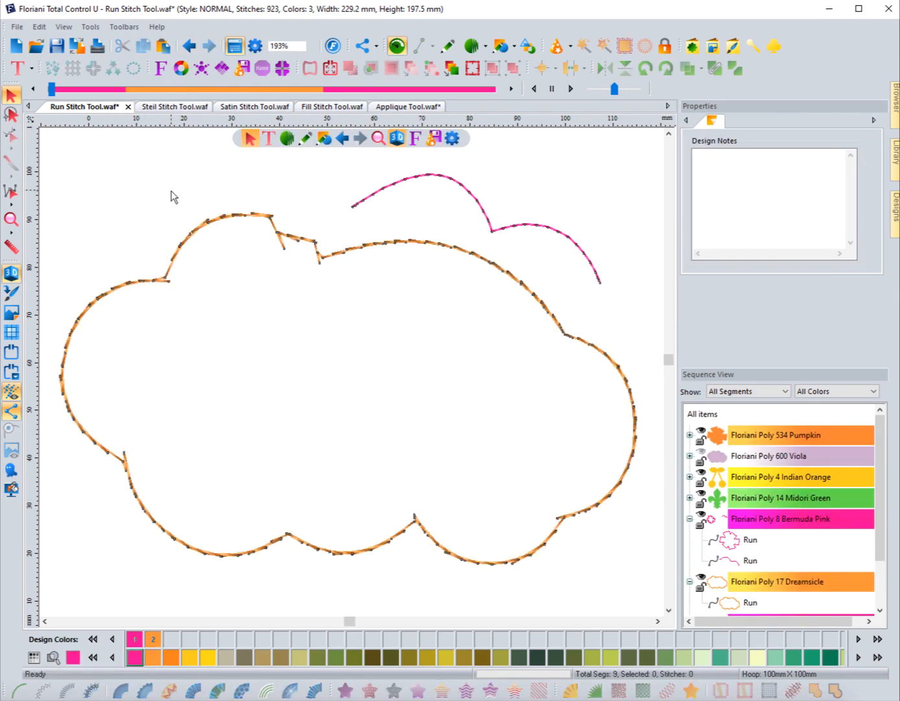
Step: Change the cloud outline to the Bean style with random range 0.0 mm and random offset 0%, apply it and deselect the outline
{"action": "left_click", "coordinate": [131, 479]}
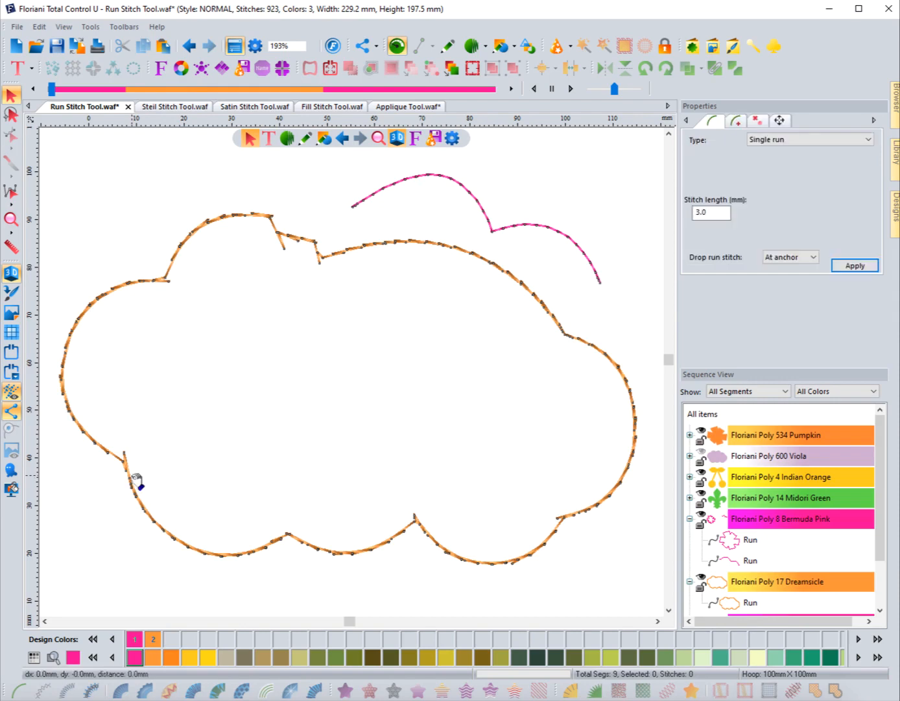
{"action": "left_click", "coordinate": [736, 119]}
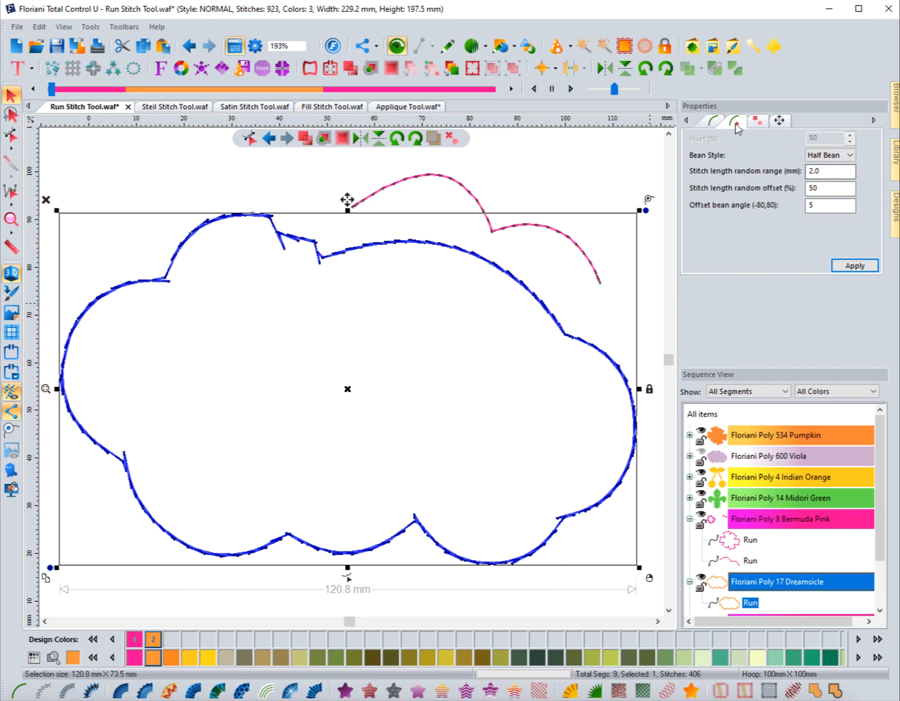
{"action": "left_click", "coordinate": [811, 150]}
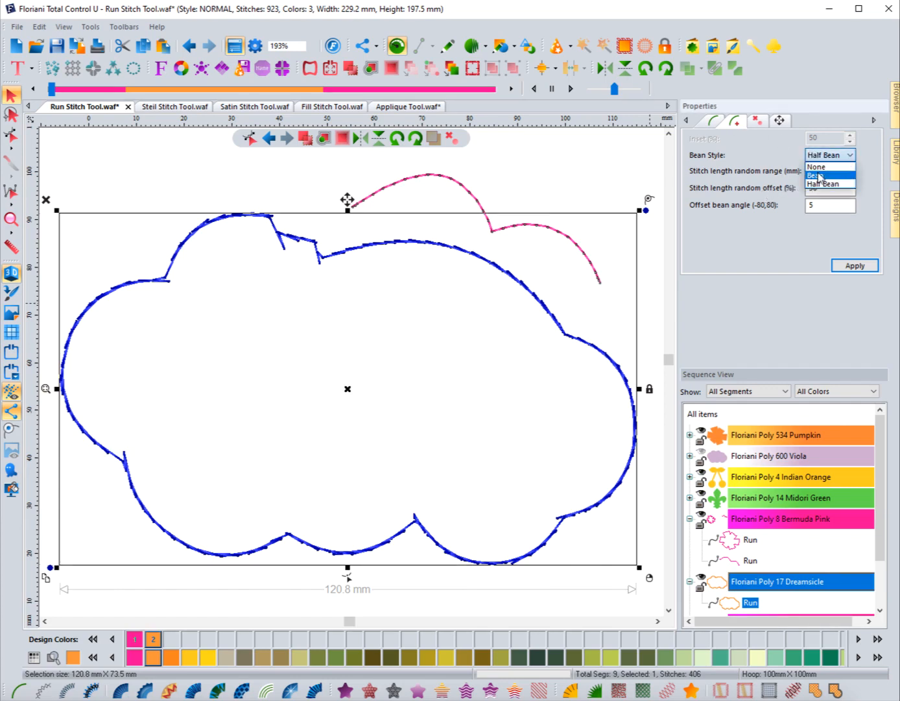
{"action": "left_click", "coordinate": [822, 164]}
{"action": "left_click_drag", "start_coordinate": [829, 172], "coordinate": [780, 166]}
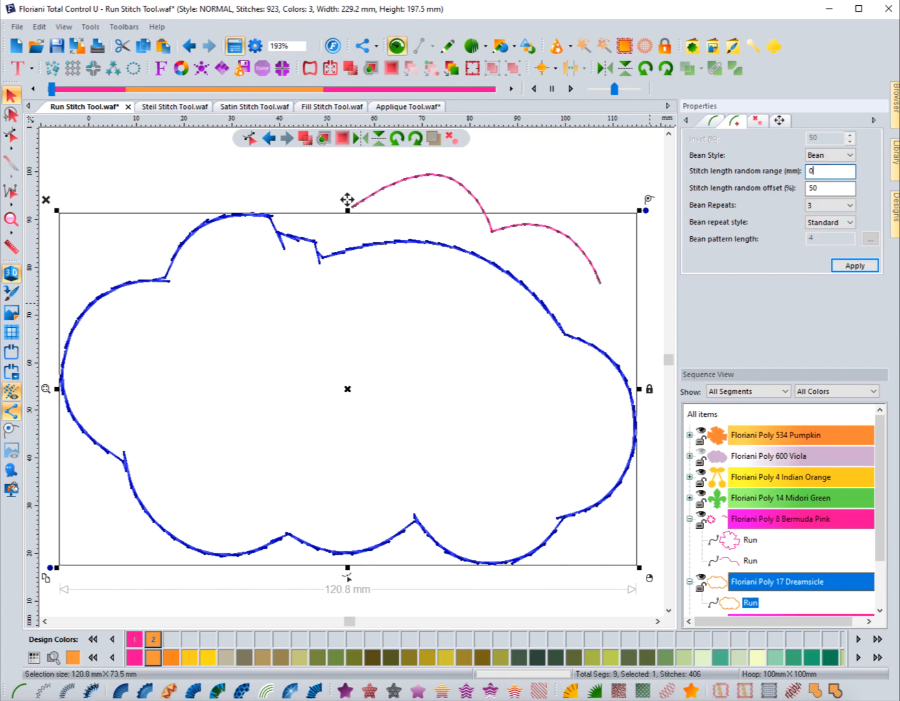
{"action": "type", "text": "0"}
{"action": "key", "text": "Tab"}
{"action": "left_click", "coordinate": [854, 263]}
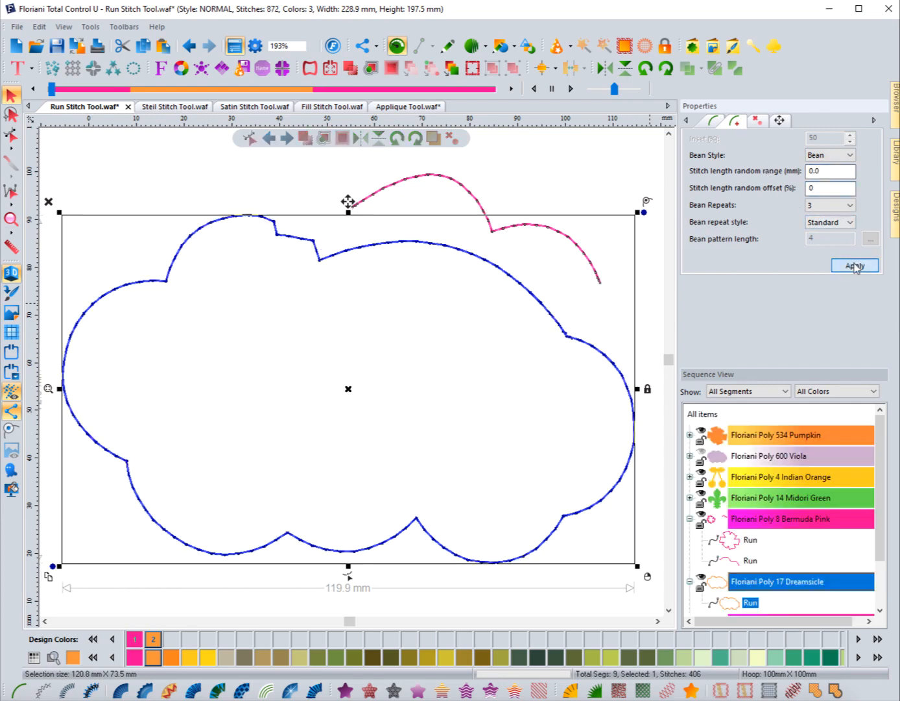
{"action": "left_click", "coordinate": [407, 286]}
Step: Review the cloud outline's run type options and bean style settings, and deselect the outline
{"action": "left_click", "coordinate": [359, 254]}
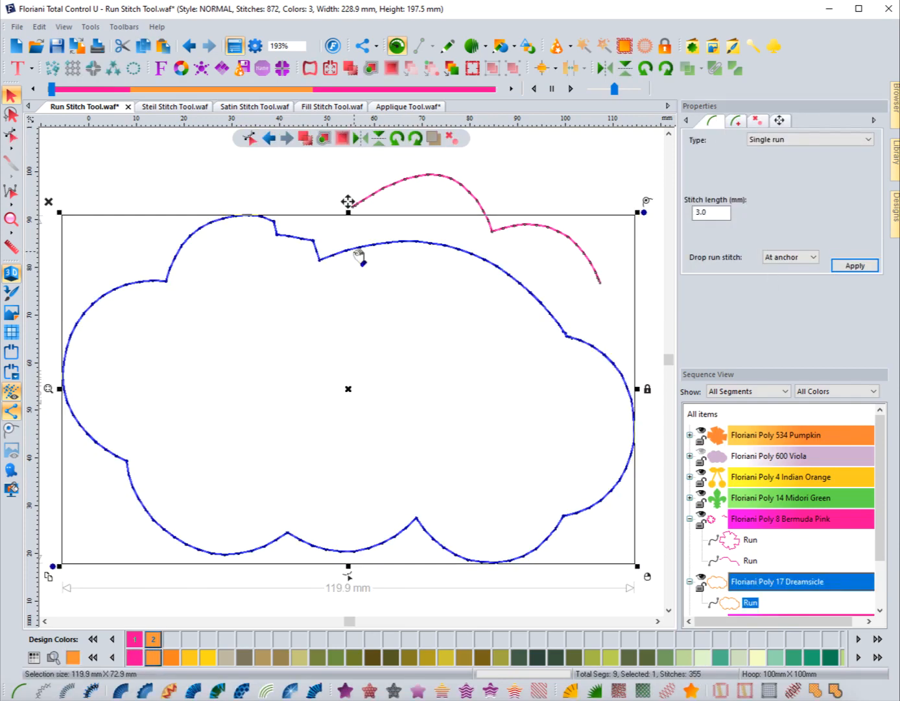
{"action": "left_click", "coordinate": [735, 120]}
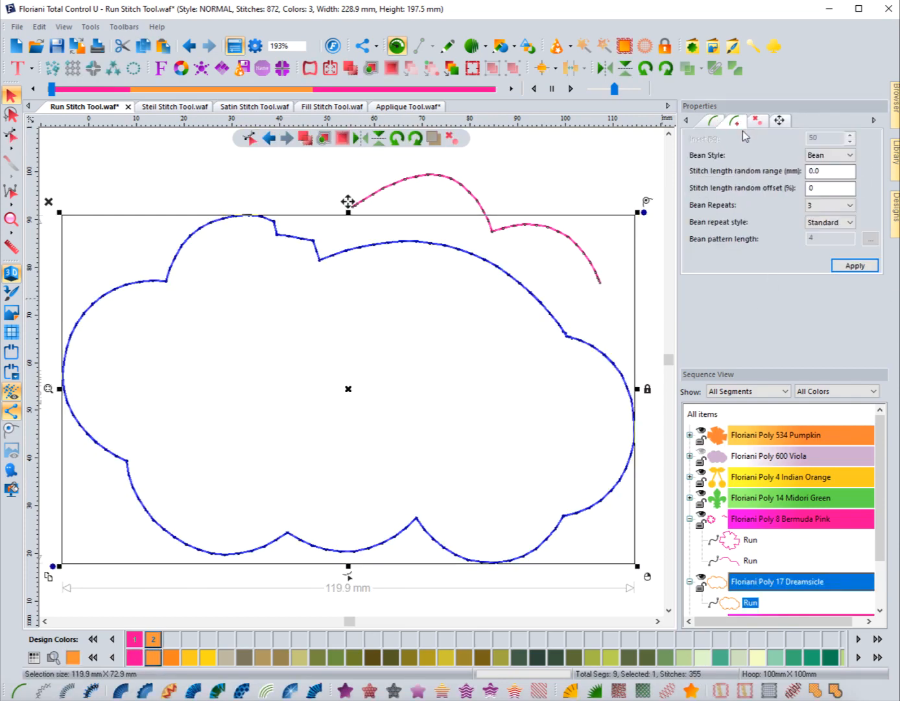
{"action": "left_click", "coordinate": [452, 271]}
{"action": "left_click", "coordinate": [477, 257]}
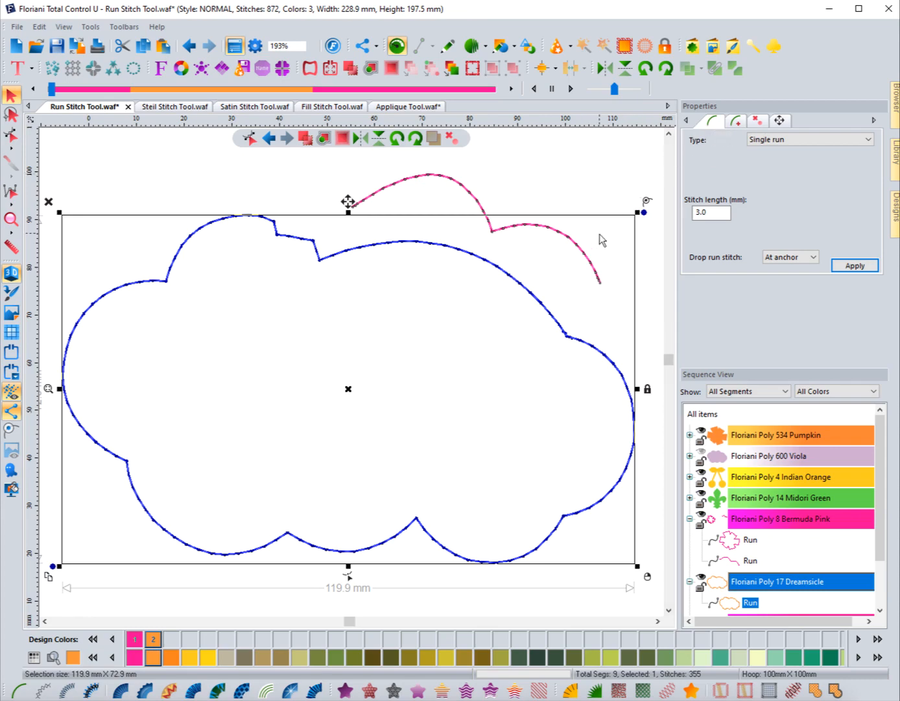
{"action": "left_click", "coordinate": [778, 146]}
{"action": "left_click", "coordinate": [778, 150]}
{"action": "left_click", "coordinate": [739, 125]}
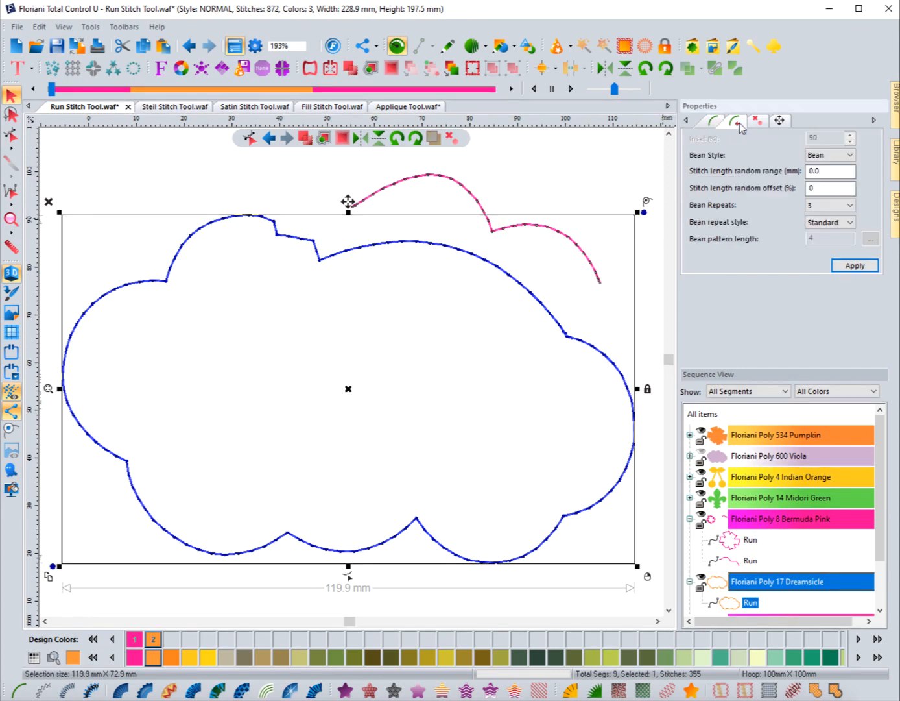
{"action": "left_click", "coordinate": [718, 123]}
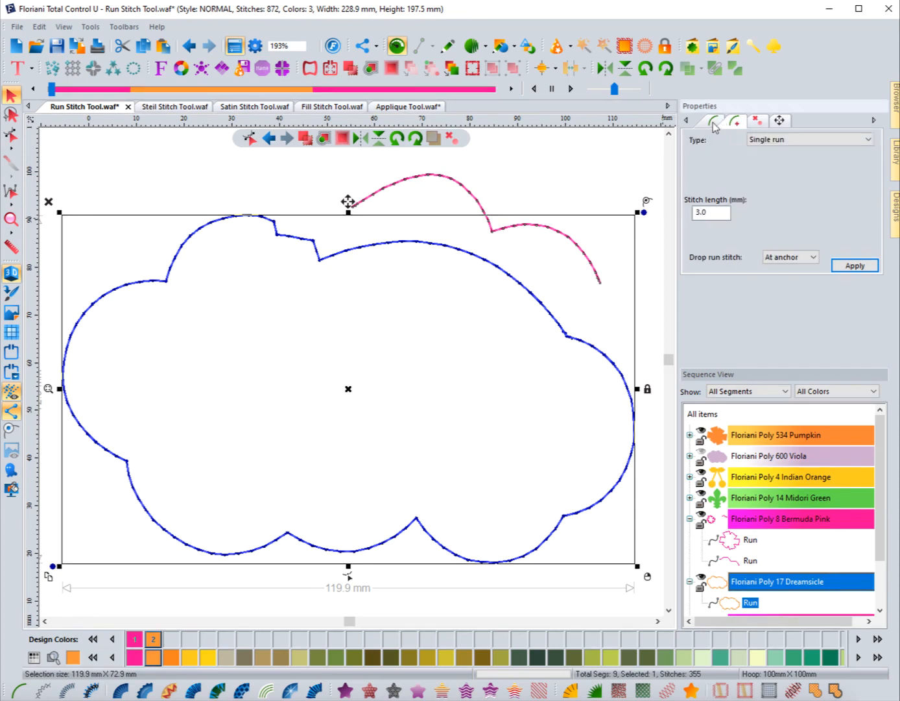
{"action": "left_click", "coordinate": [776, 140]}
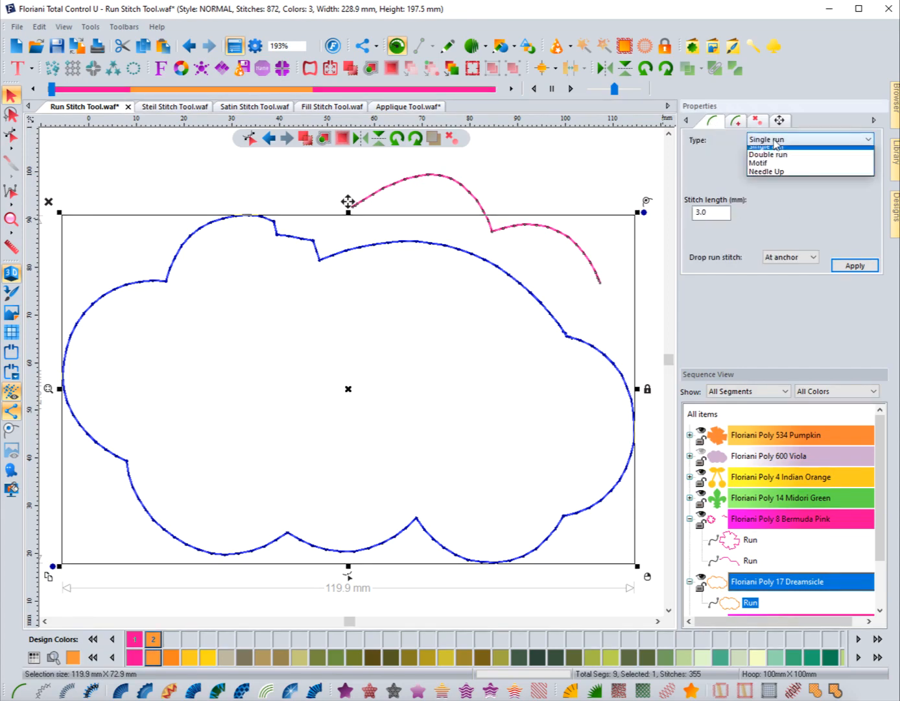
{"action": "left_click", "coordinate": [718, 147]}
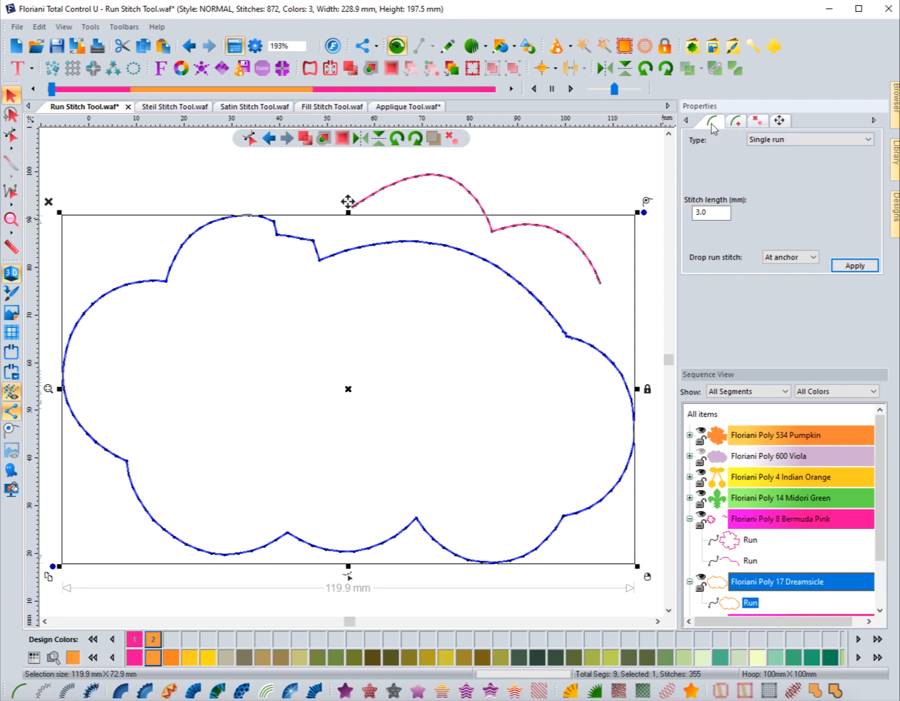
{"action": "left_click", "coordinate": [738, 124]}
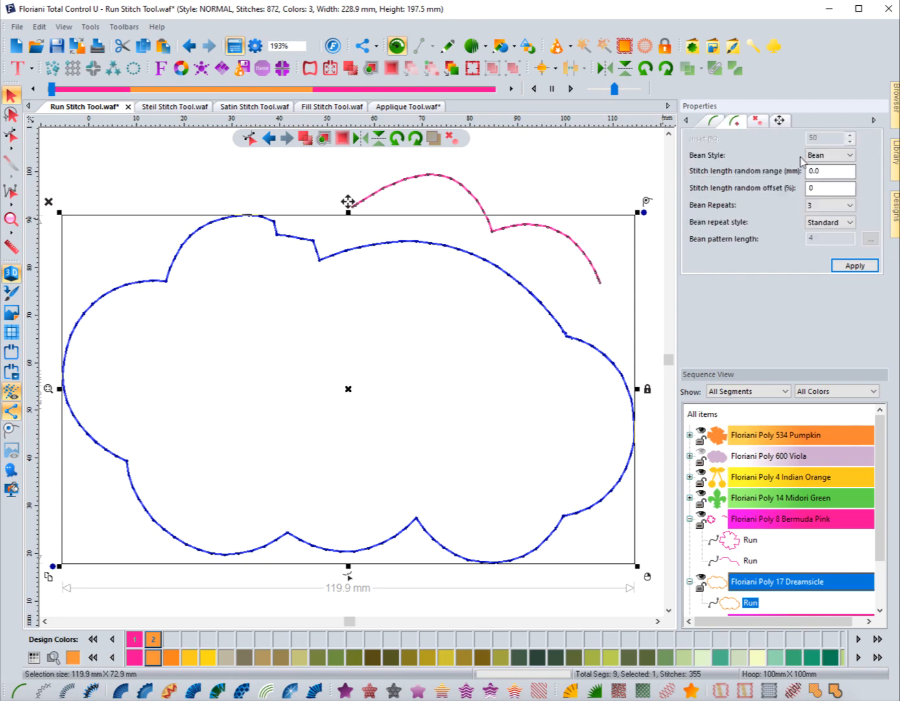
{"action": "left_click", "coordinate": [609, 183]}
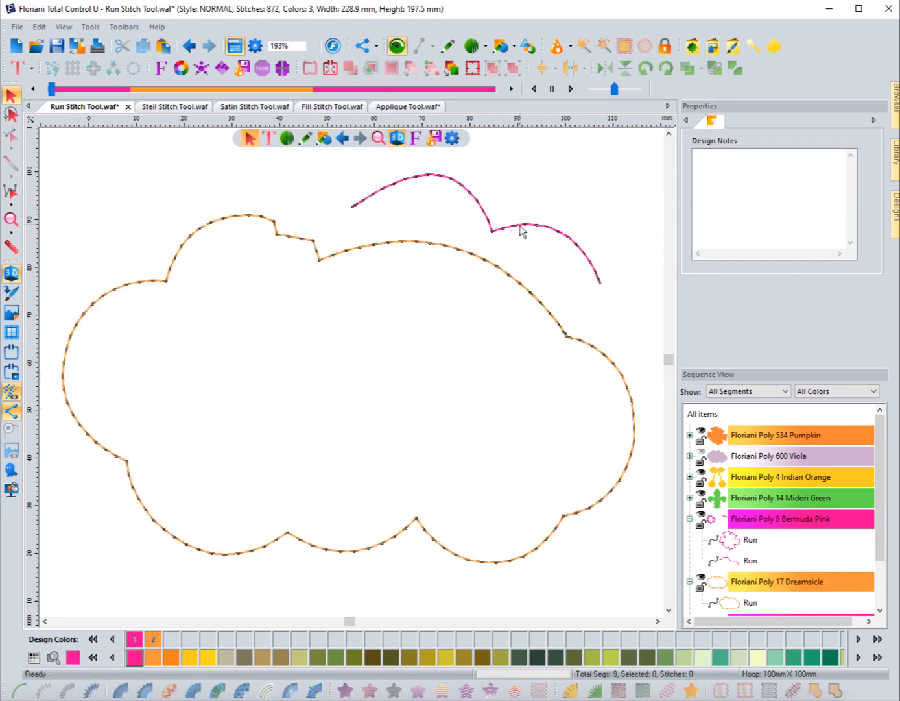
Step: Set the orange cloud outline's end command to trim and apply it
{"action": "left_click", "coordinate": [497, 266]}
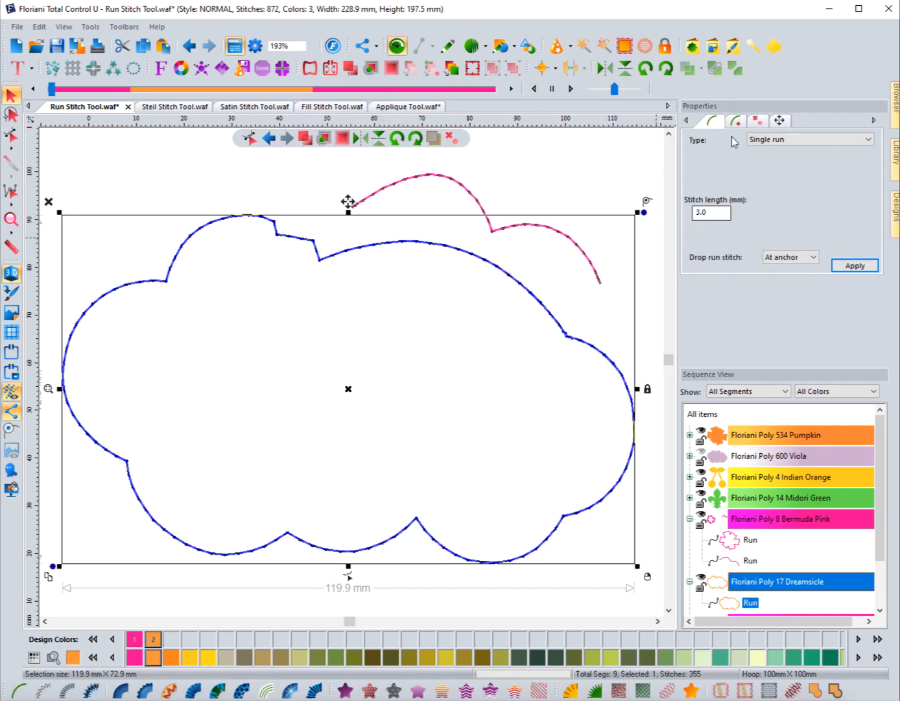
{"action": "left_click", "coordinate": [755, 124]}
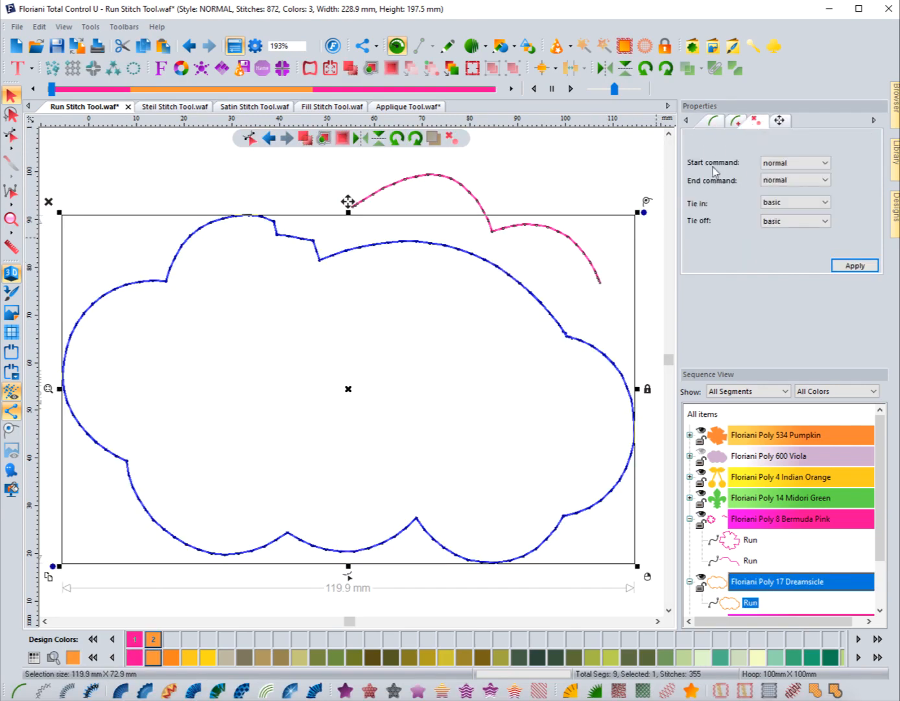
{"action": "left_click", "coordinate": [792, 182]}
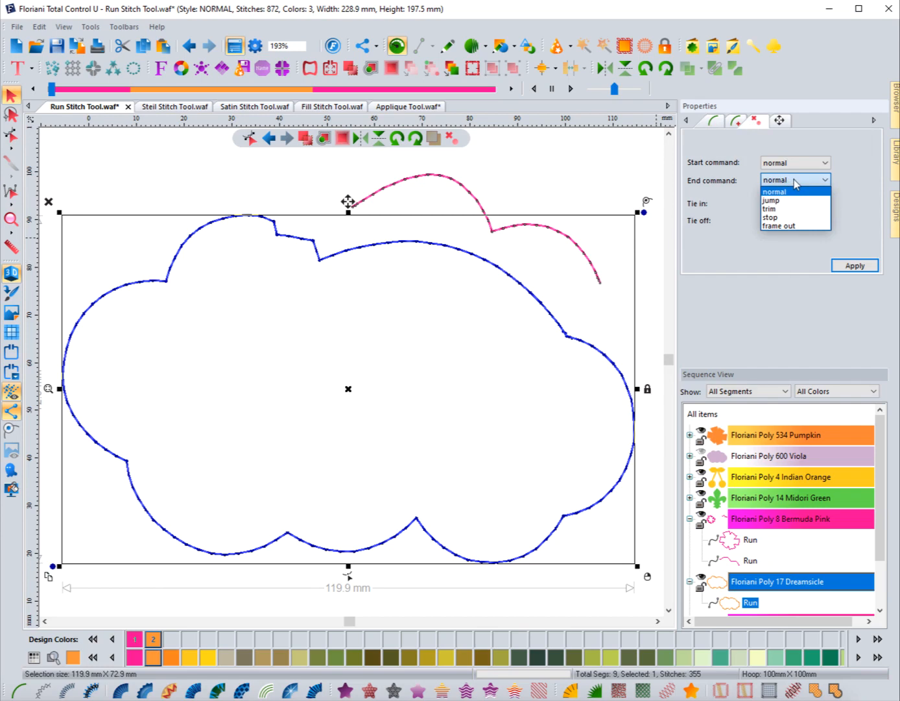
{"action": "left_click", "coordinate": [771, 209]}
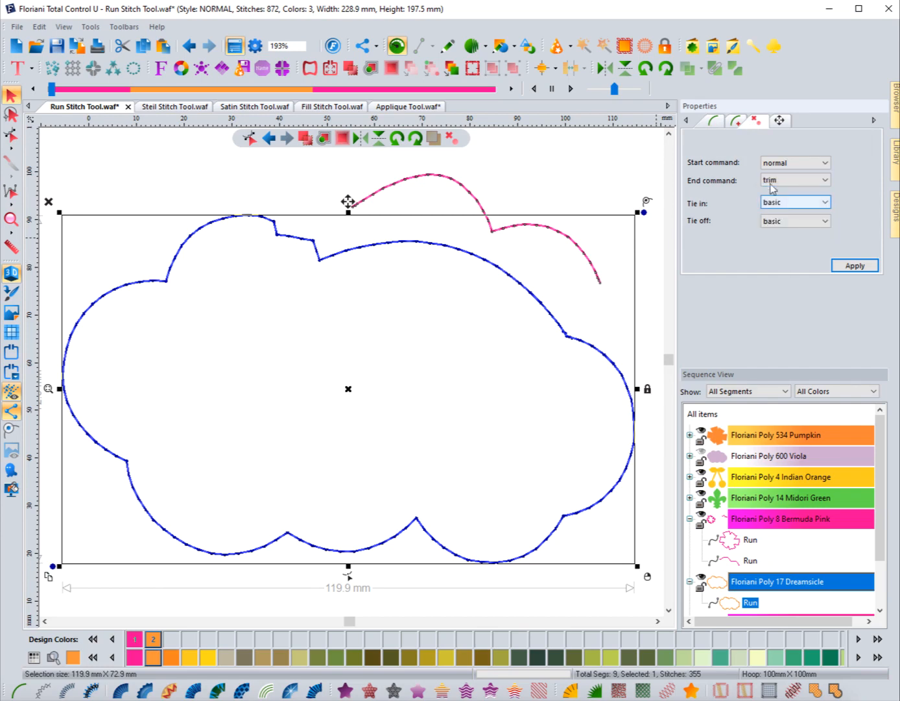
{"action": "left_click", "coordinate": [842, 266]}
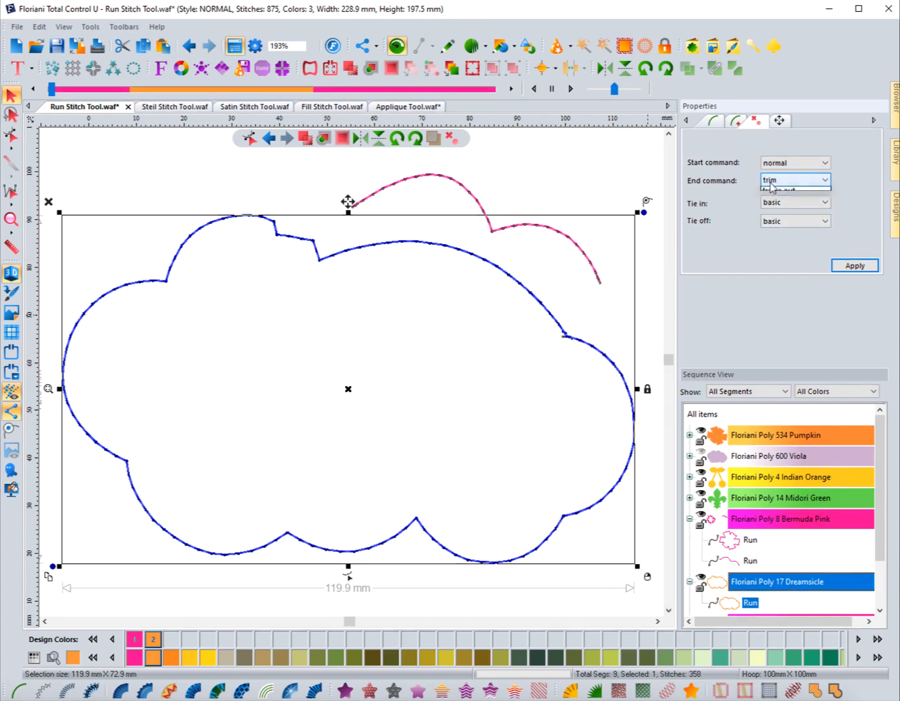
Step: Try end command jump and start command stop on the cloud outline, and deselect it without applying
{"action": "left_click", "coordinate": [769, 186]}
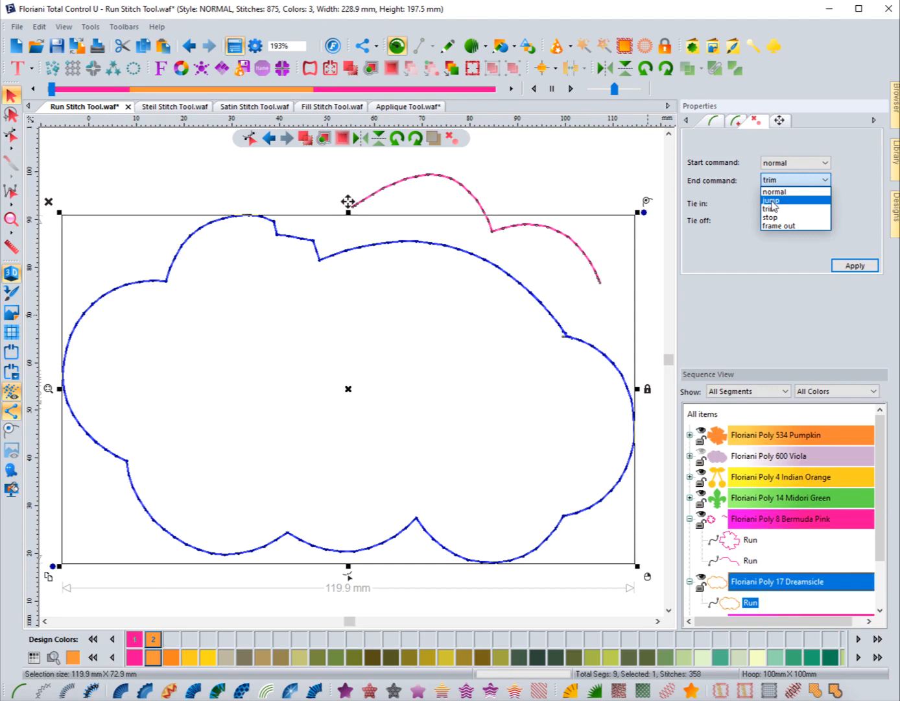
{"action": "left_click", "coordinate": [773, 201]}
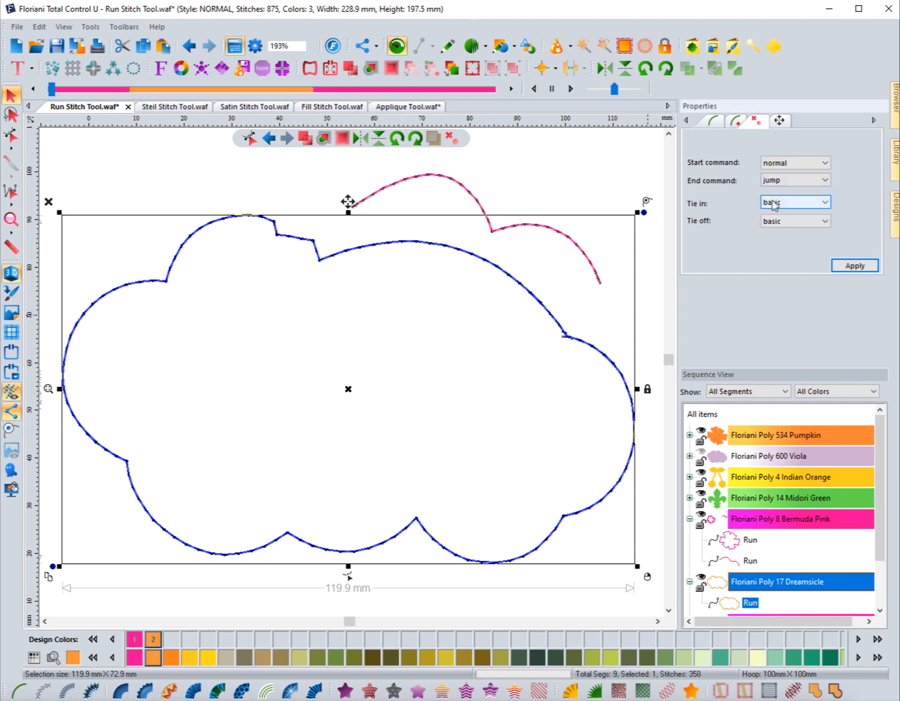
{"action": "left_click", "coordinate": [771, 162]}
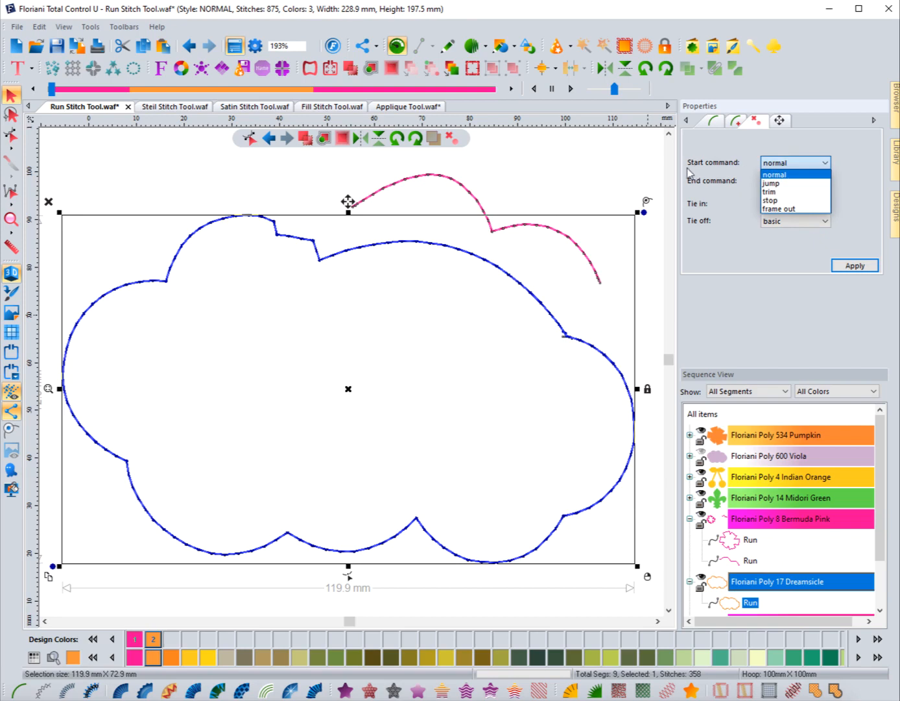
{"action": "left_click", "coordinate": [749, 150]}
{"action": "left_click", "coordinate": [793, 165]}
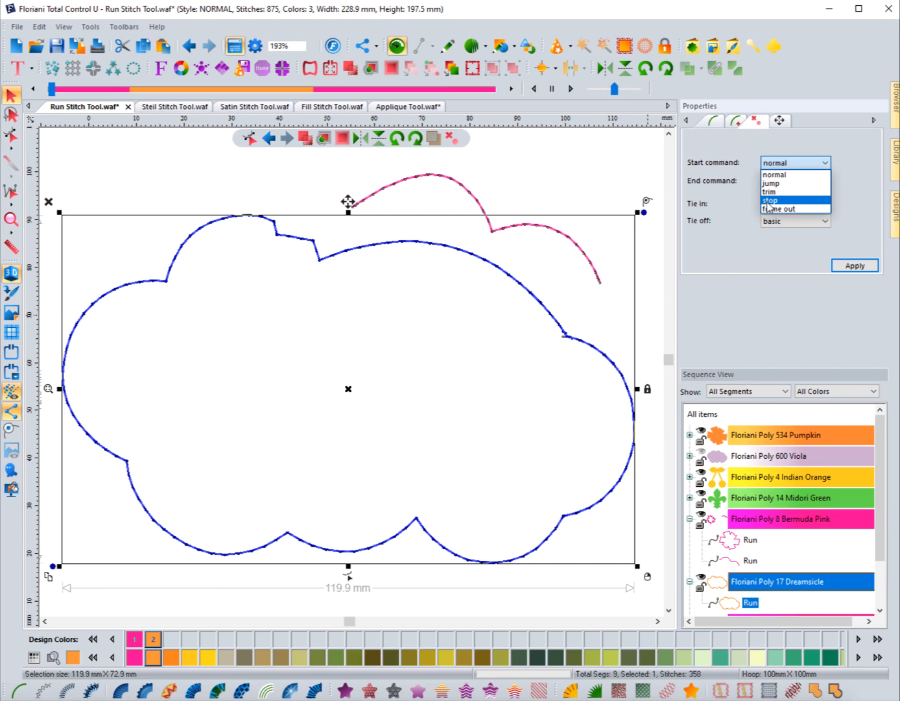
{"action": "left_click", "coordinate": [769, 201]}
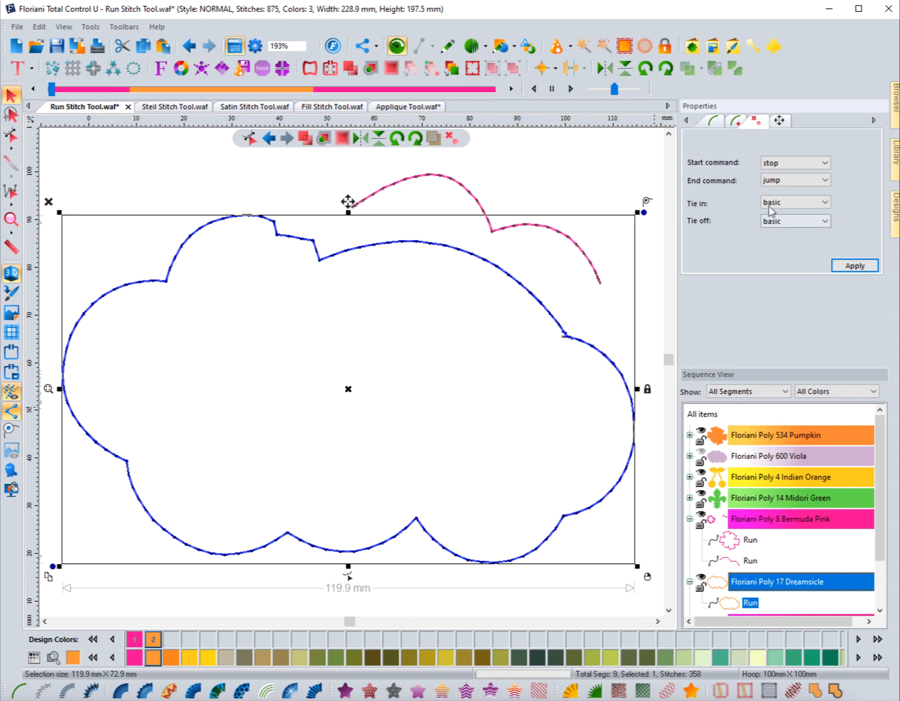
{"action": "left_click", "coordinate": [574, 289]}
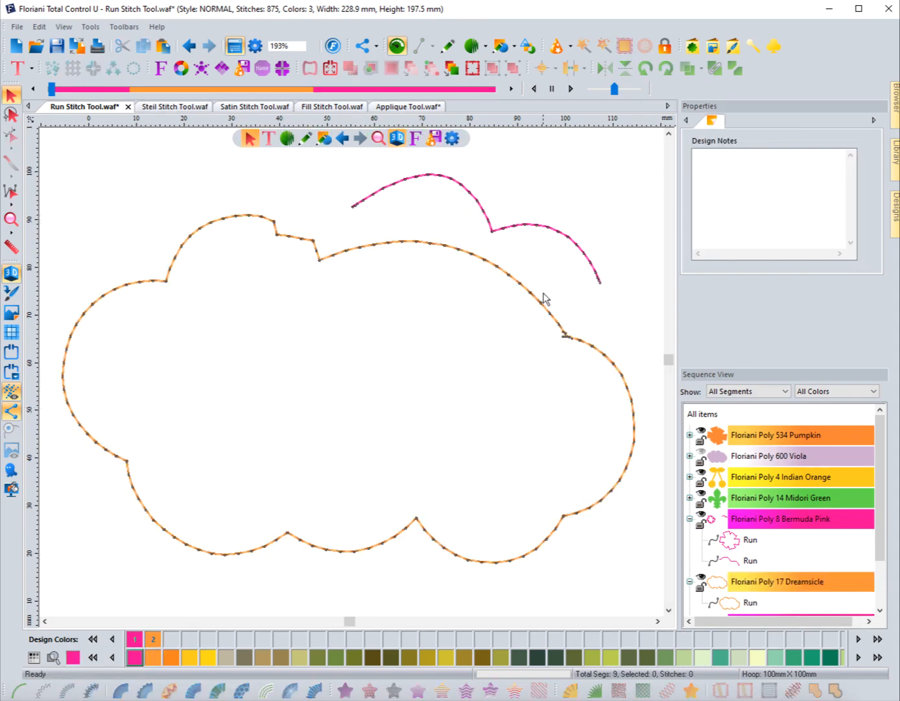
Step: Reselect the cloud outline, try the frame out end command, and deselect it without applying
{"action": "left_click", "coordinate": [543, 304]}
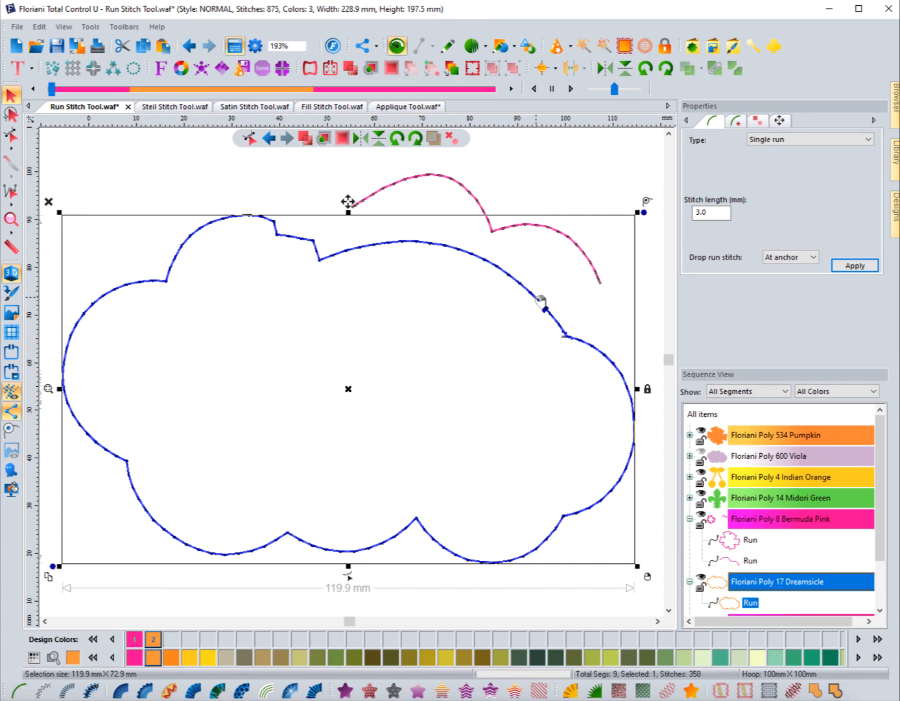
{"action": "left_click", "coordinate": [758, 122]}
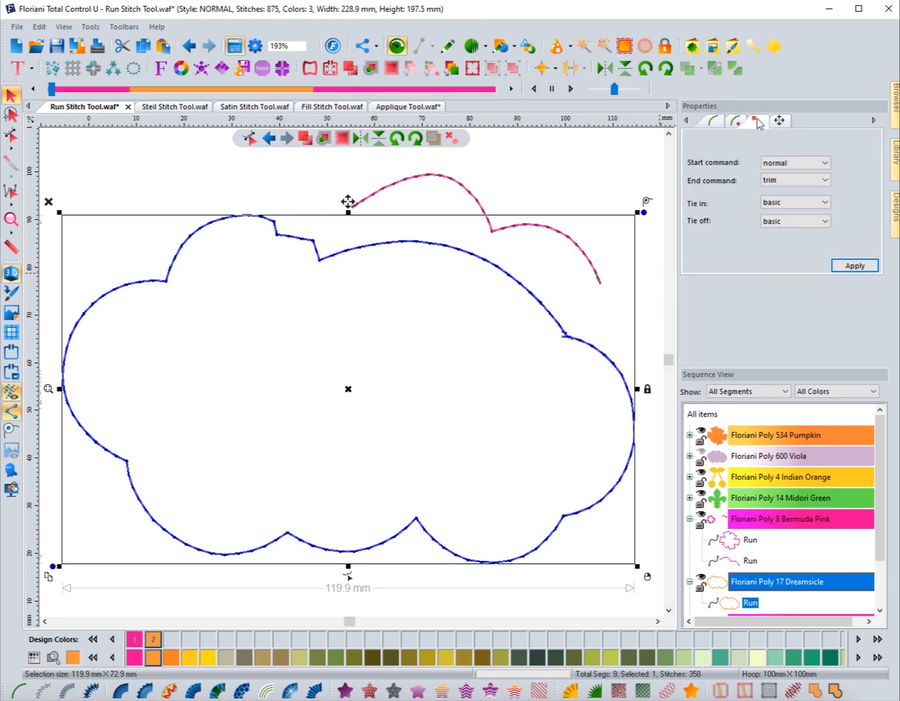
{"action": "left_click", "coordinate": [785, 181]}
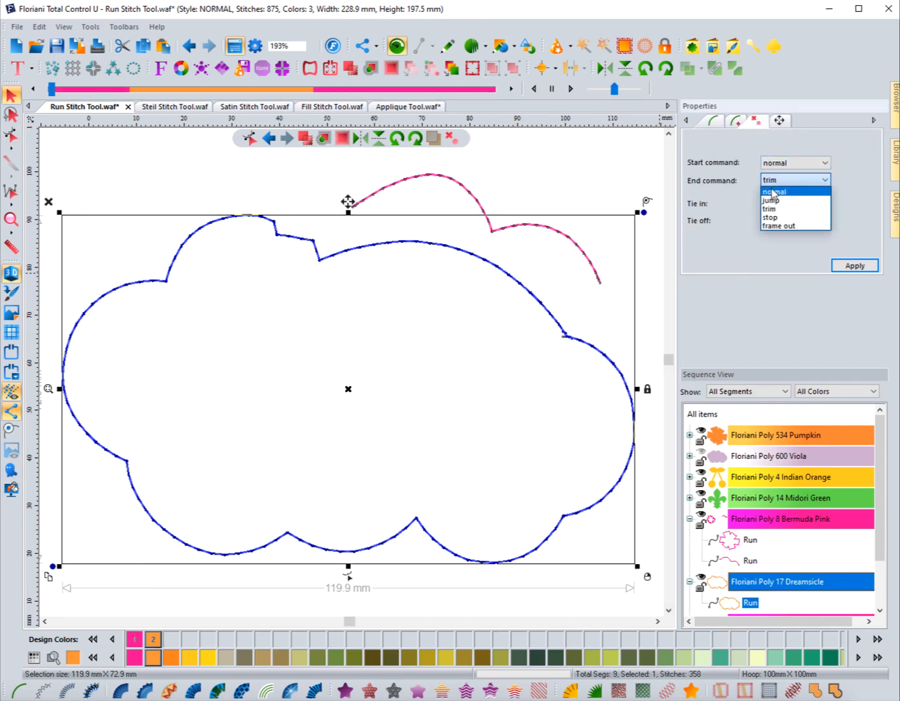
{"action": "left_click", "coordinate": [778, 227]}
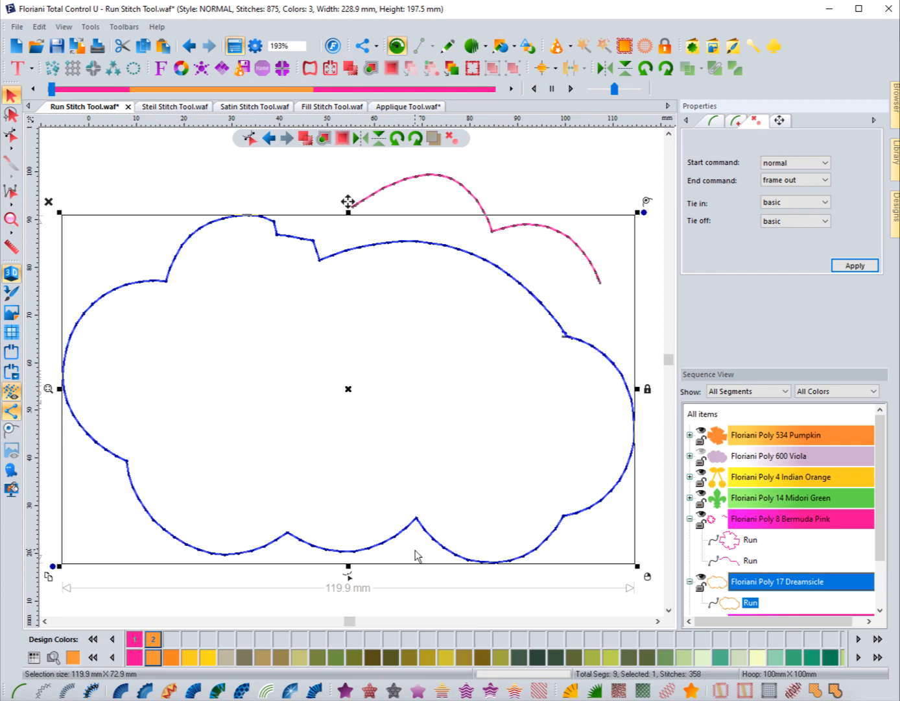
{"action": "left_click", "coordinate": [772, 182]}
{"action": "left_click", "coordinate": [300, 392]}
Step: Try end command normal on the cloud outline, review the tie in options keeping basic, and deselect it without applying
{"action": "left_click", "coordinate": [548, 311]}
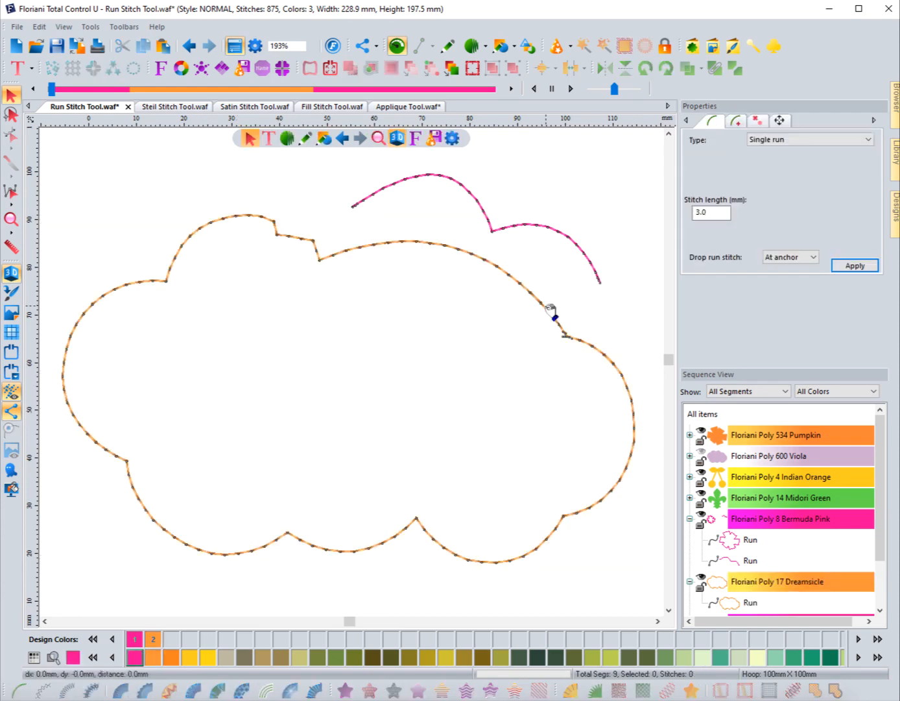
{"action": "left_click", "coordinate": [785, 141]}
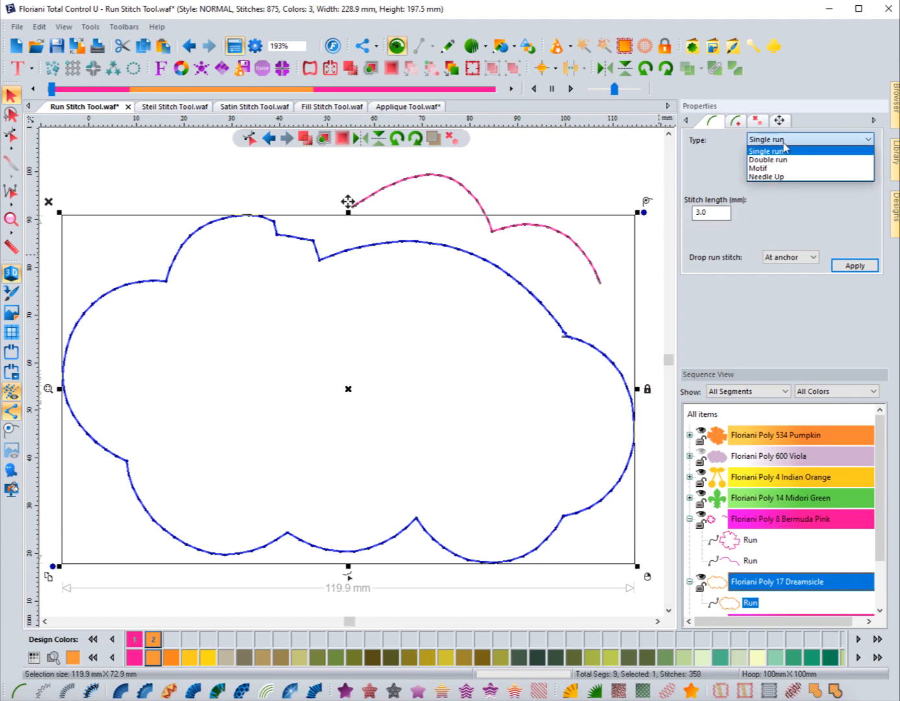
{"action": "left_click", "coordinate": [755, 122]}
{"action": "left_click", "coordinate": [755, 122]}
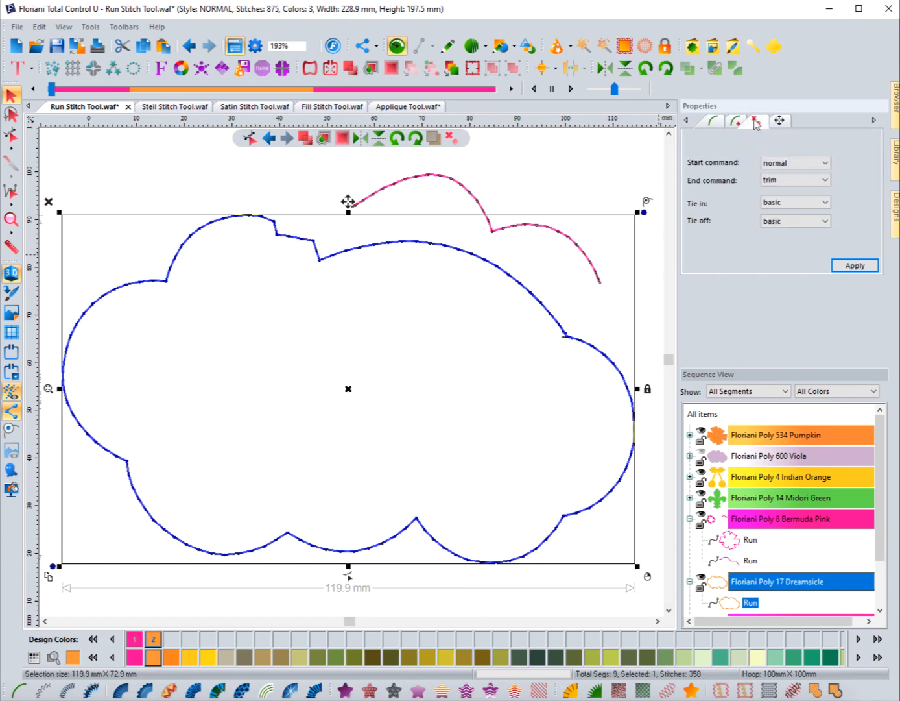
{"action": "left_click", "coordinate": [782, 179]}
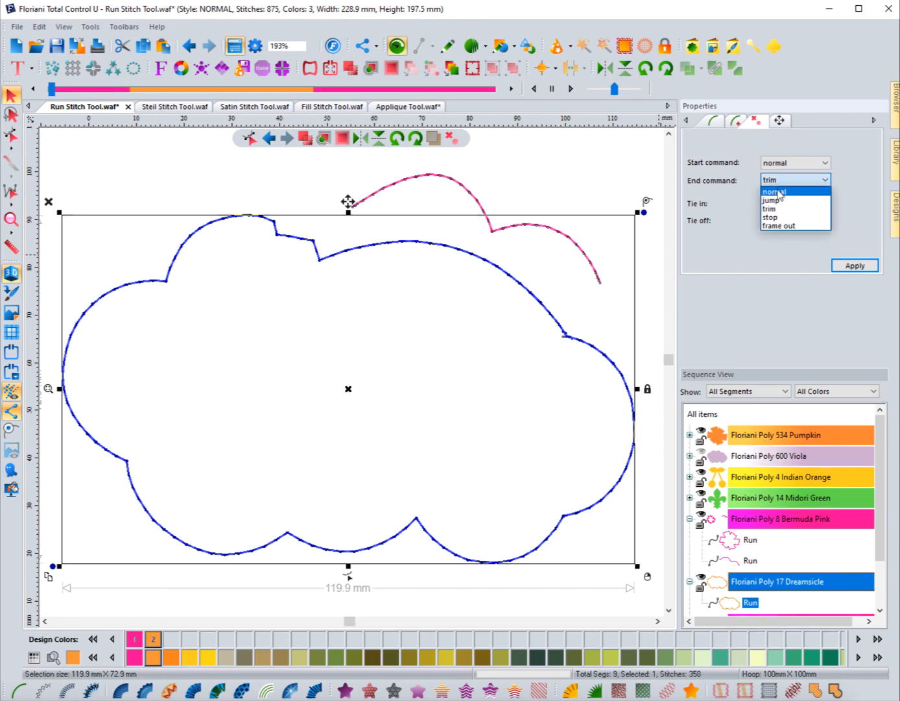
{"action": "left_click", "coordinate": [780, 188]}
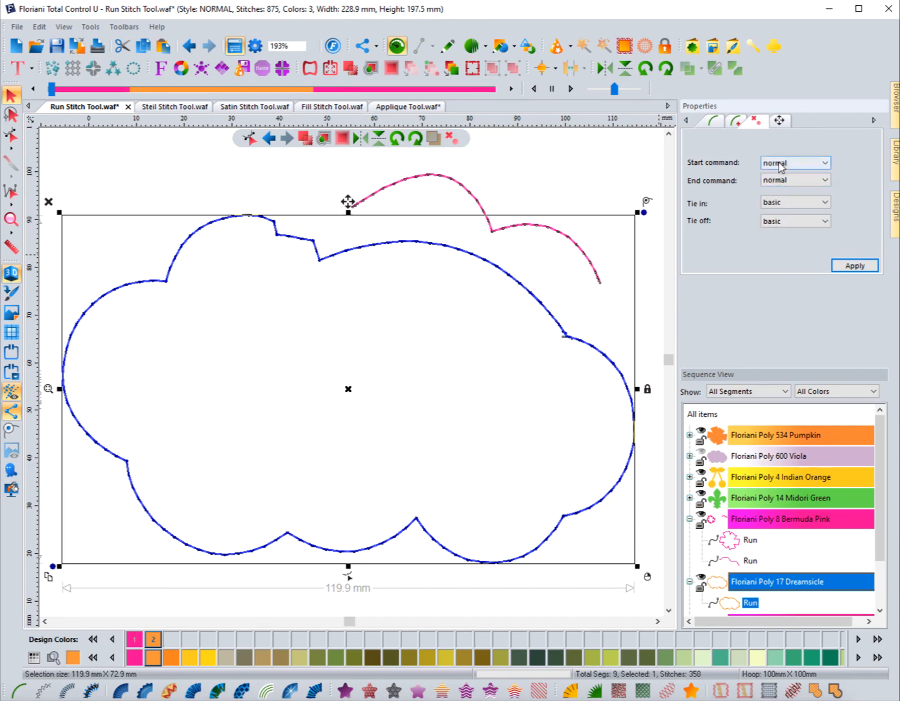
{"action": "left_click", "coordinate": [781, 206]}
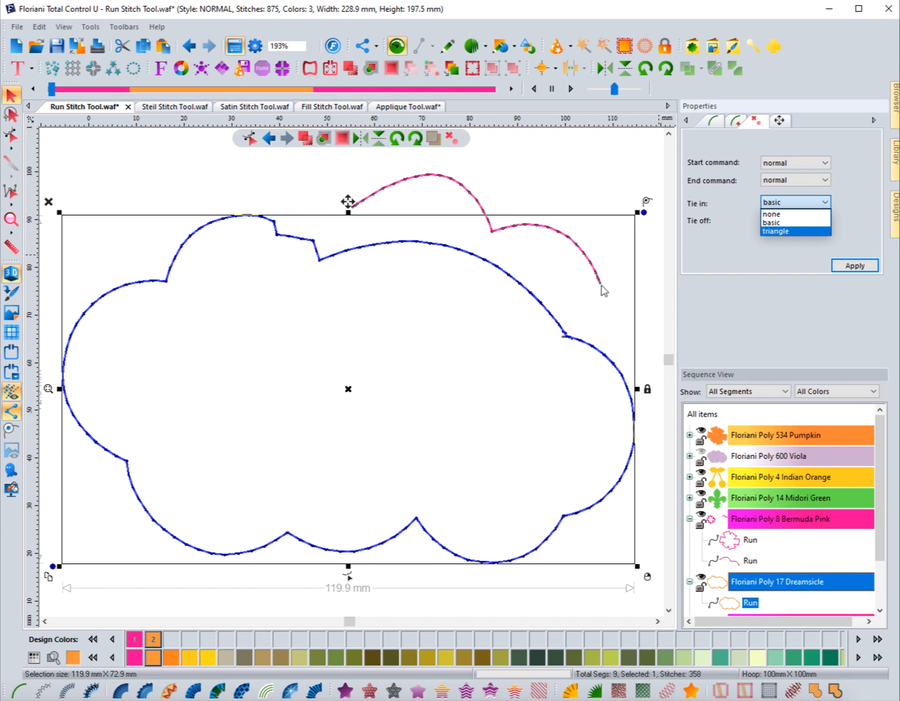
{"action": "left_click", "coordinate": [773, 223]}
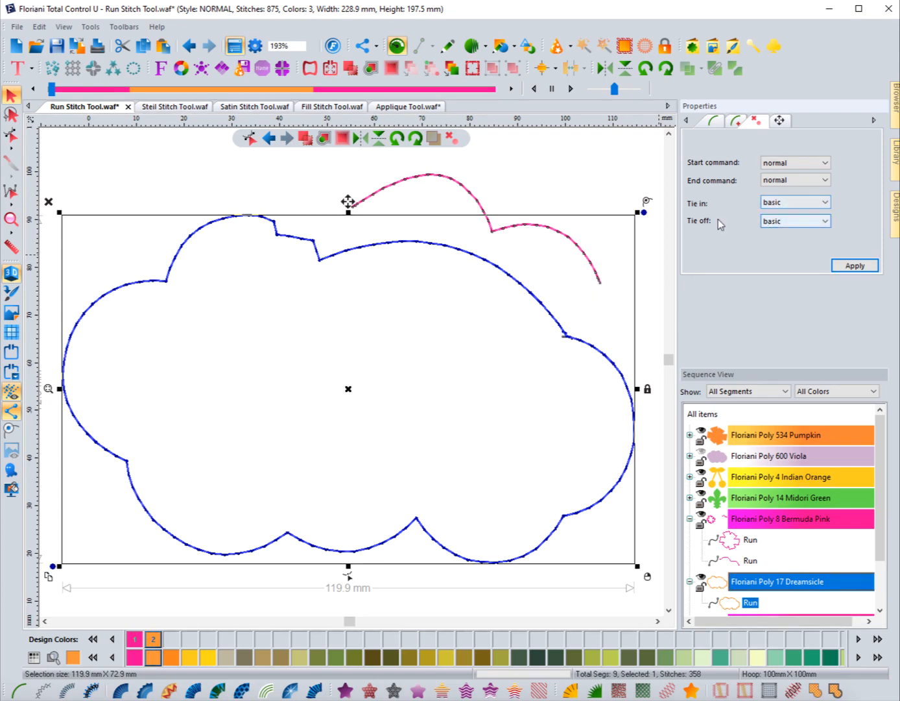
{"action": "left_click", "coordinate": [559, 263]}
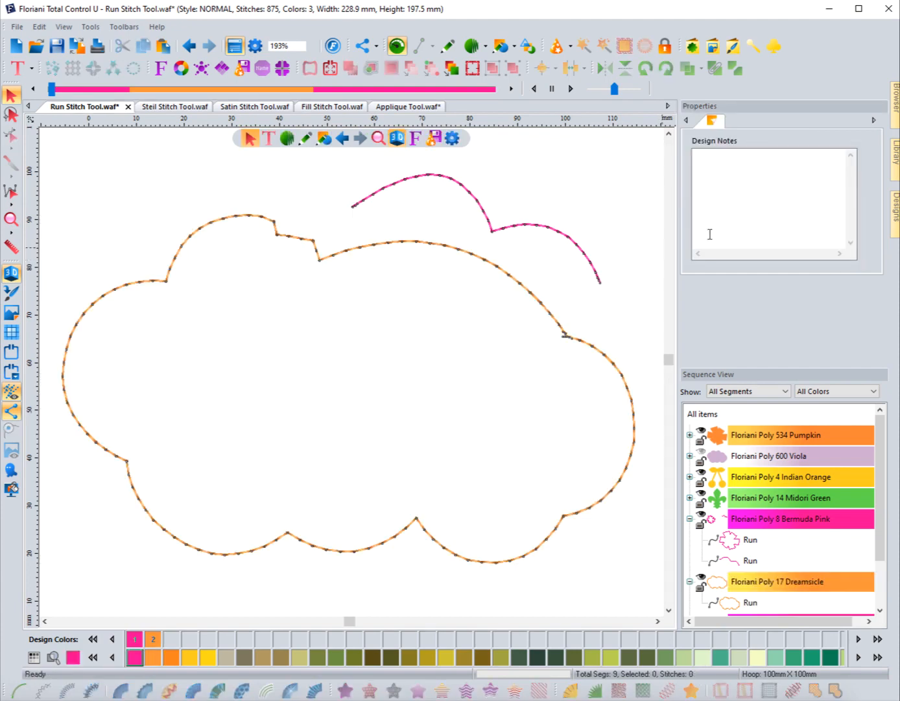
Step: Reselect the cloud outline and apply its command and tie settings with end command trim
{"action": "left_click", "coordinate": [522, 288]}
{"action": "left_click", "coordinate": [759, 123]}
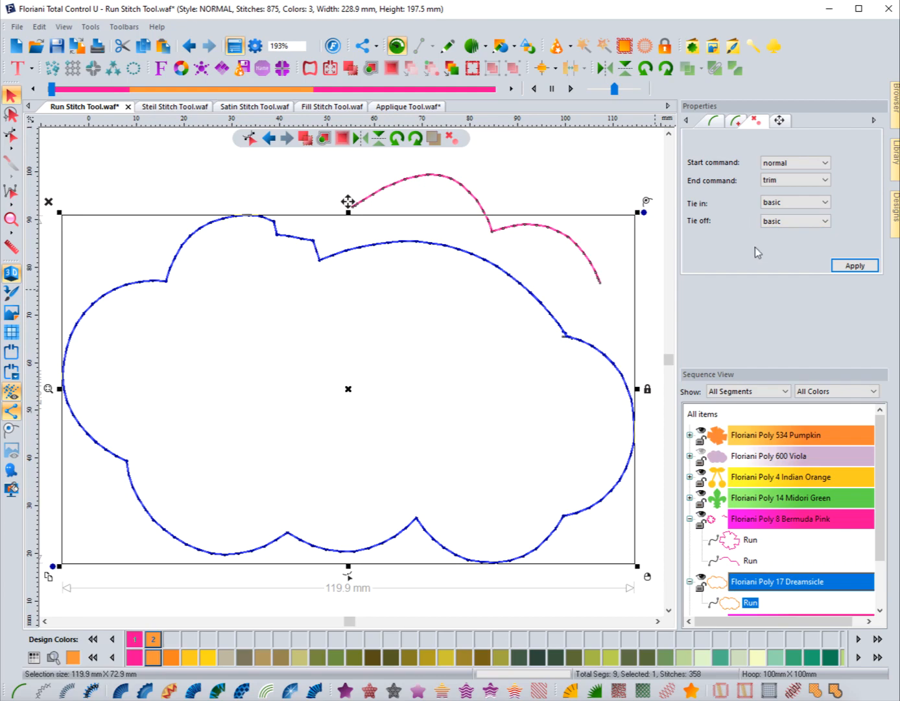
{"action": "left_click", "coordinate": [854, 265]}
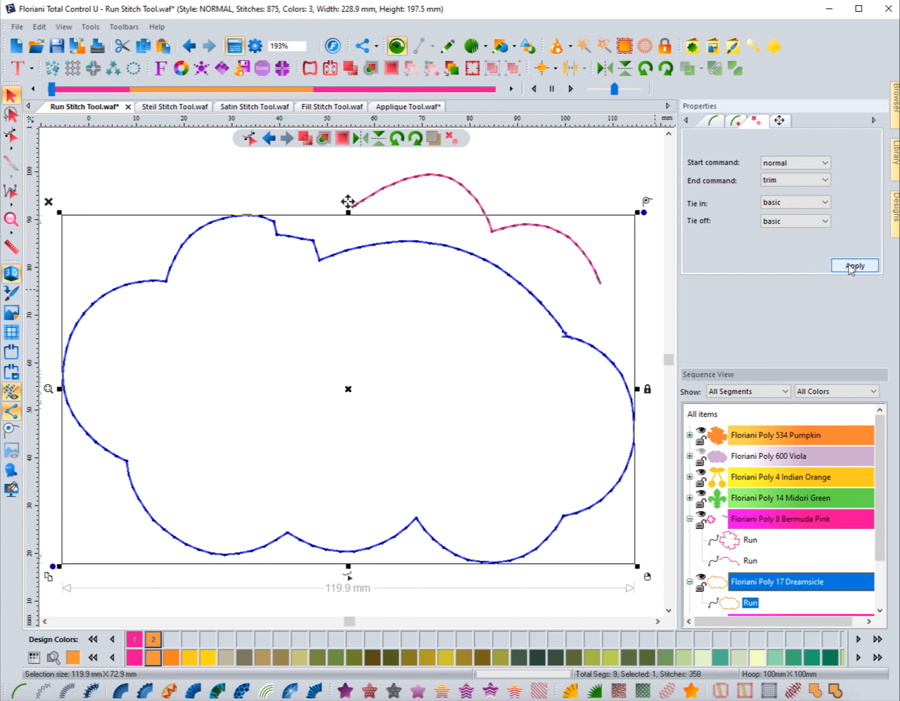
Step: Scale the cloud outline to 90% with its aspect ratio maintained, and apply it
{"action": "left_click", "coordinate": [779, 122]}
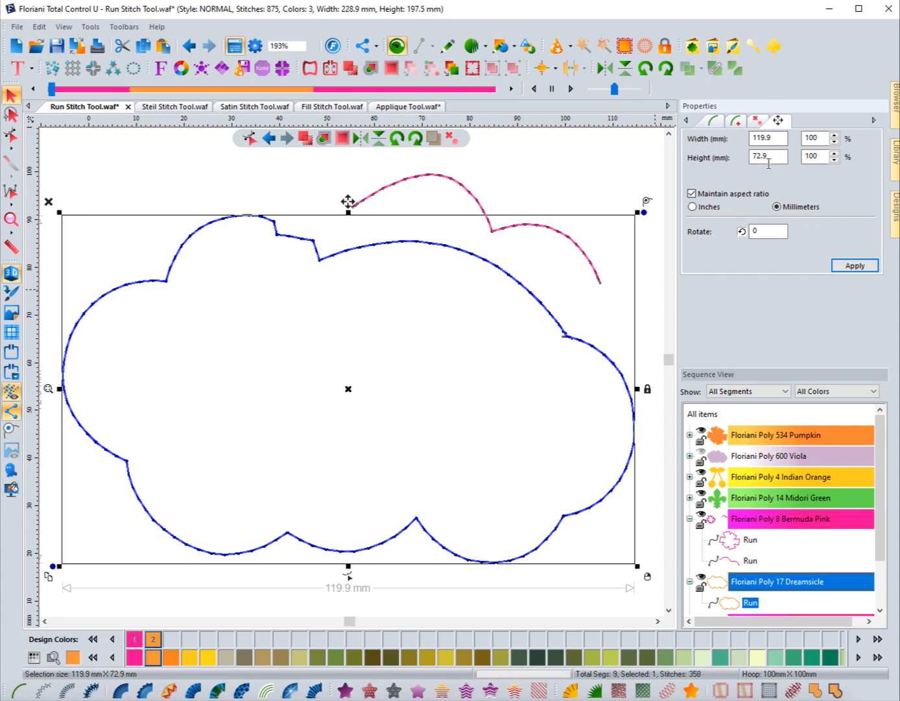
{"action": "double_click", "coordinate": [814, 138]}
{"action": "type", "text": "90"}
{"action": "left_click", "coordinate": [846, 264]}
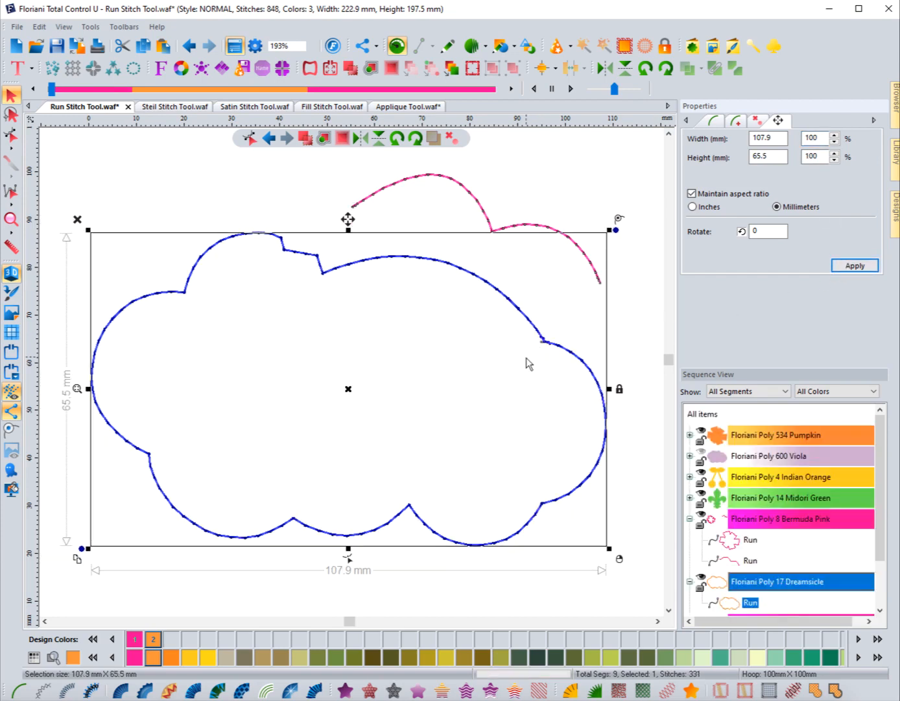
Step: Rotate the cloud outline by 33 degrees and apply it
{"action": "double_click", "coordinate": [761, 229]}
{"action": "type", "text": "33"}
{"action": "left_click", "coordinate": [845, 267]}
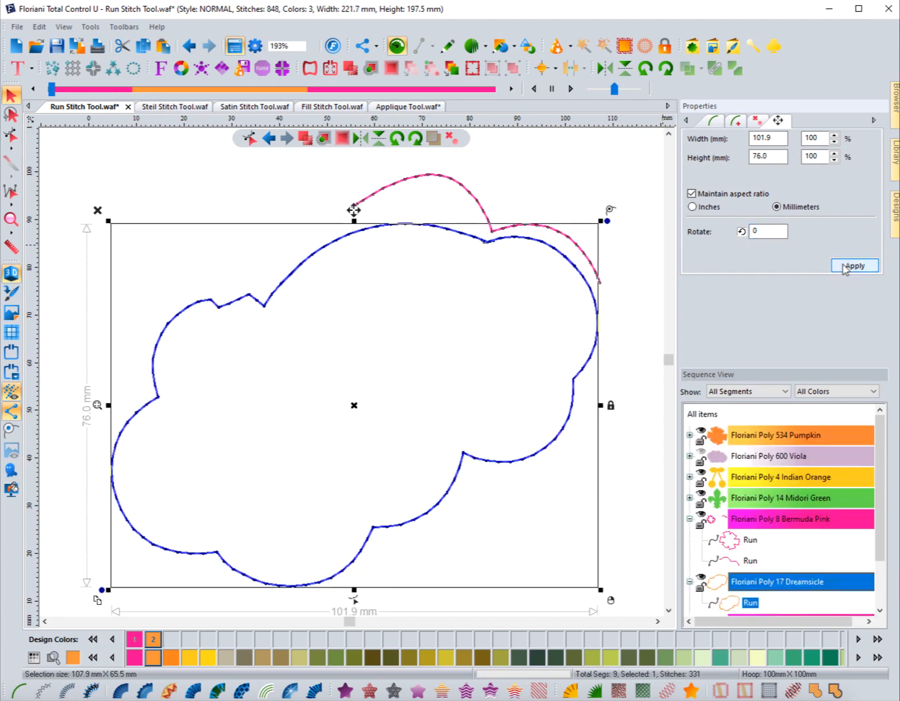
Step: Rotate the cloud outline freehand clockwise until it is roughly level, check its size and rotation values, and deselect it
{"action": "left_click_drag", "start_coordinate": [608, 221], "coordinate": [630, 356]}
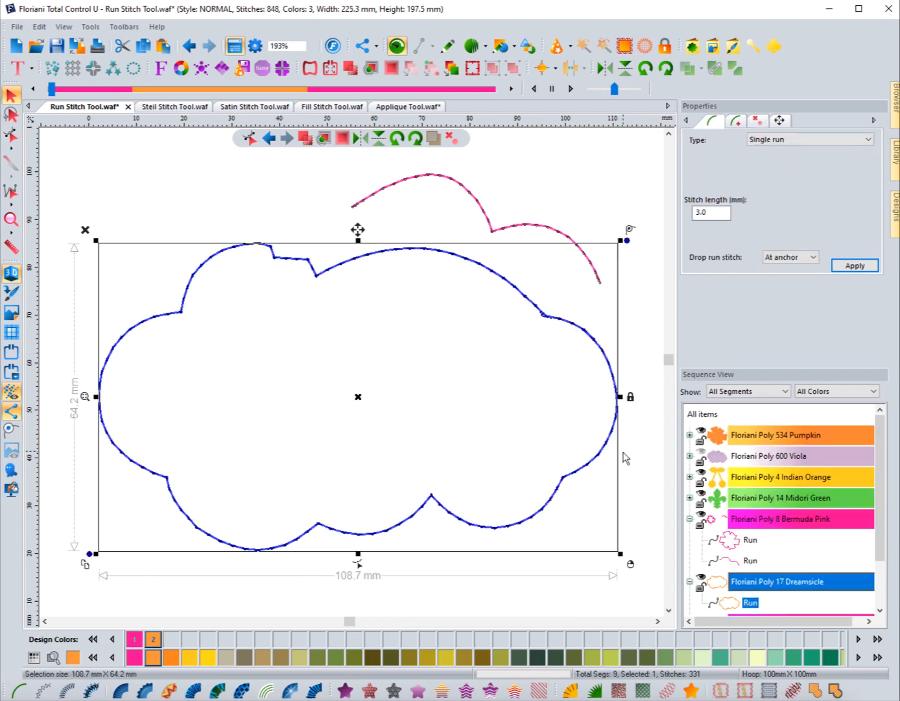
{"action": "left_click", "coordinate": [637, 359]}
{"action": "left_click", "coordinate": [582, 329]}
{"action": "left_click", "coordinate": [779, 122]}
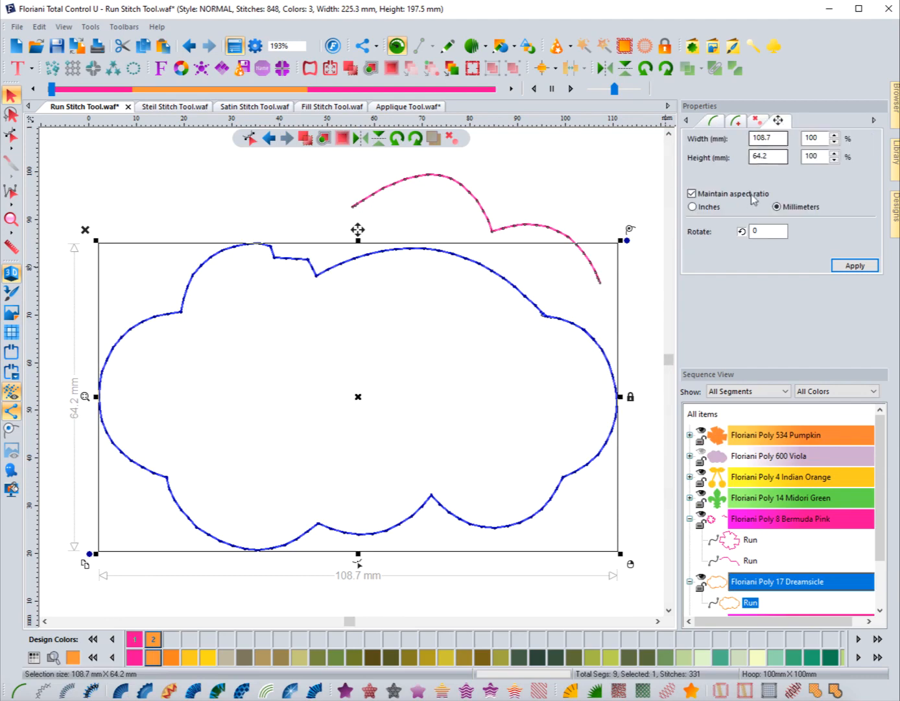
{"action": "left_click", "coordinate": [755, 231]}
{"action": "left_click", "coordinate": [553, 187]}
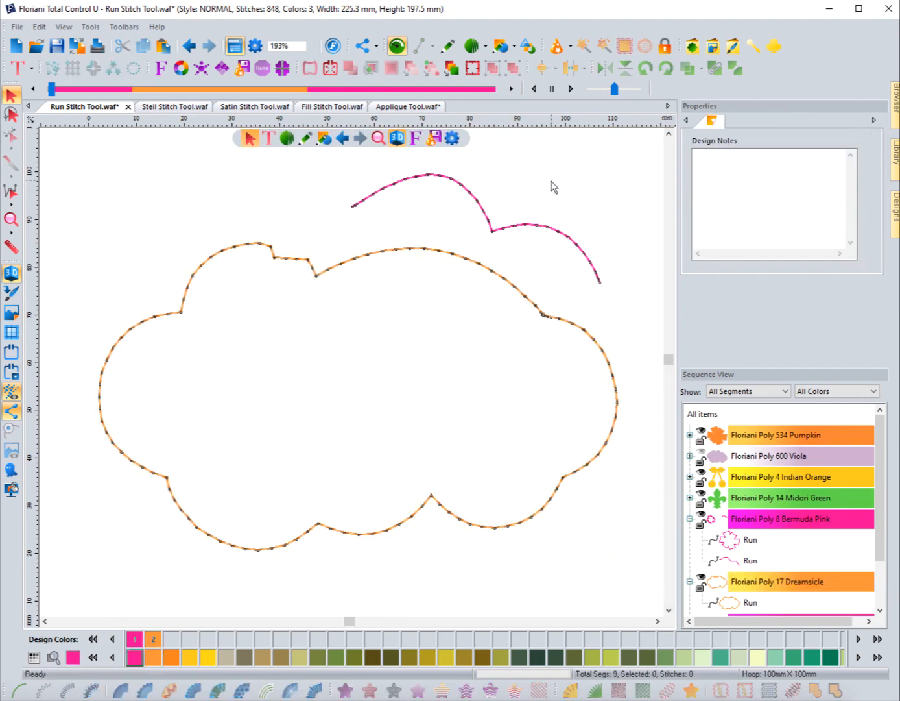
{"action": "left_click", "coordinate": [440, 254]}
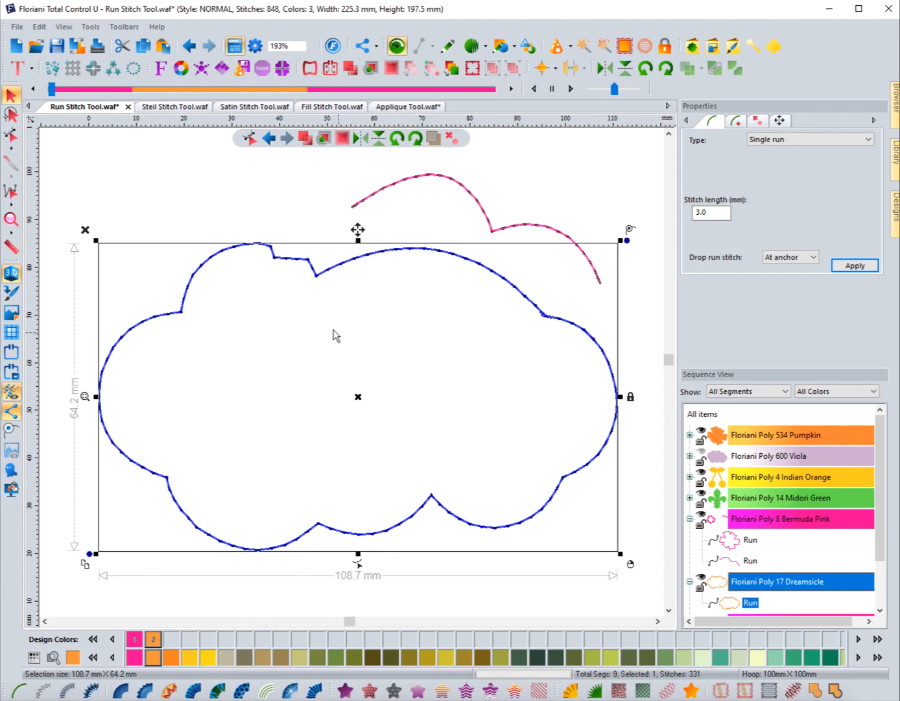
{"action": "left_click", "coordinate": [269, 225]}
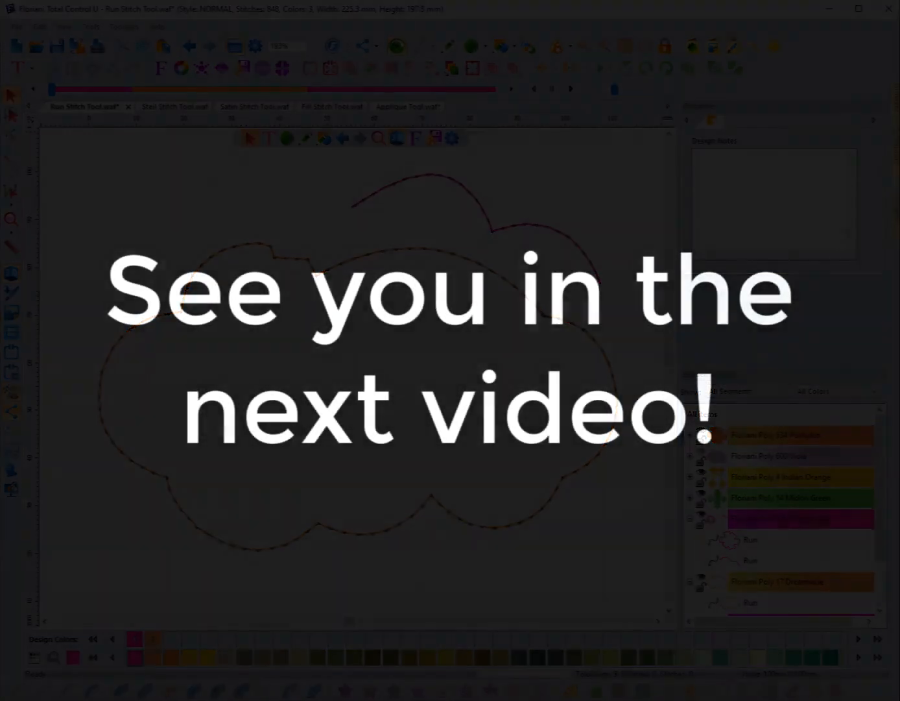